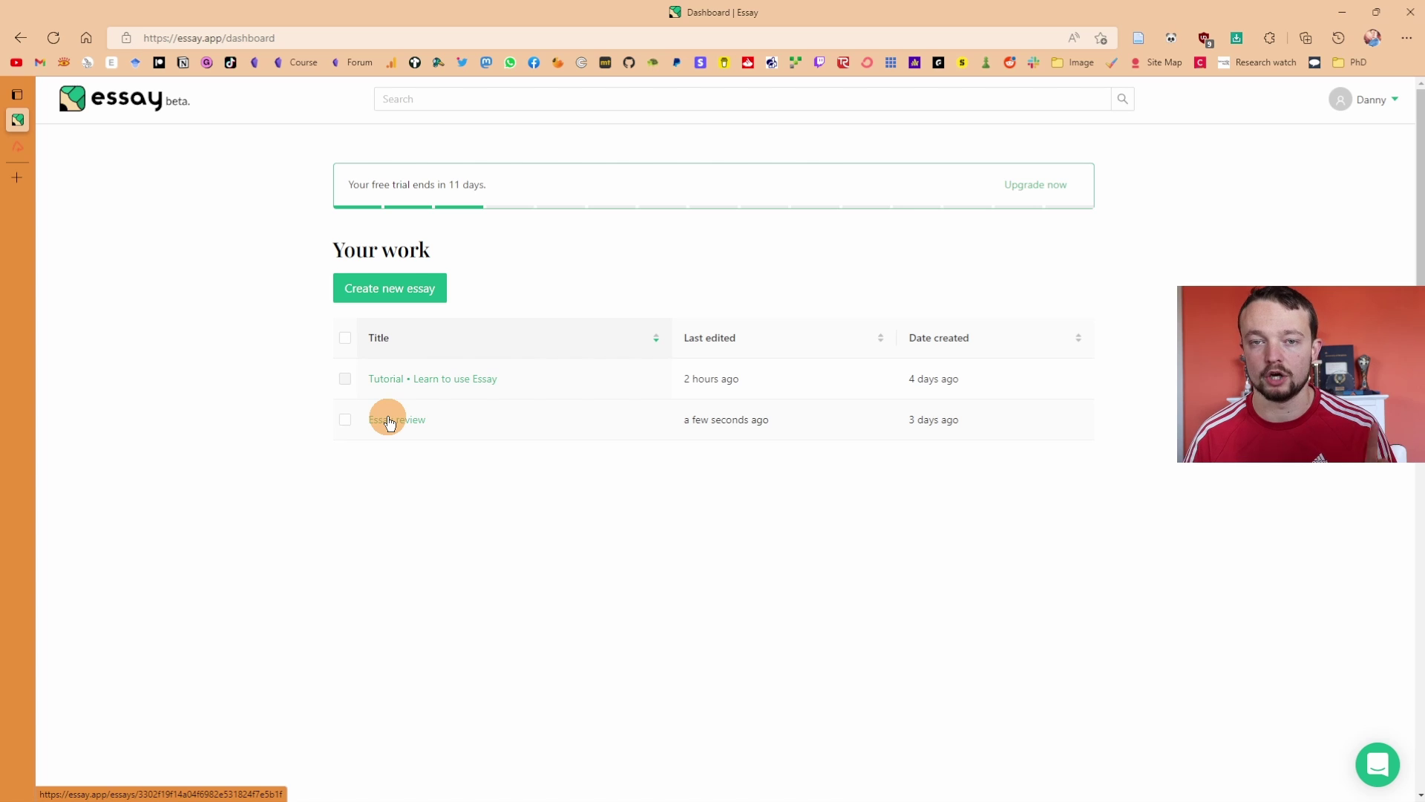
{"action": "left_click", "coordinate": [1370, 99]}
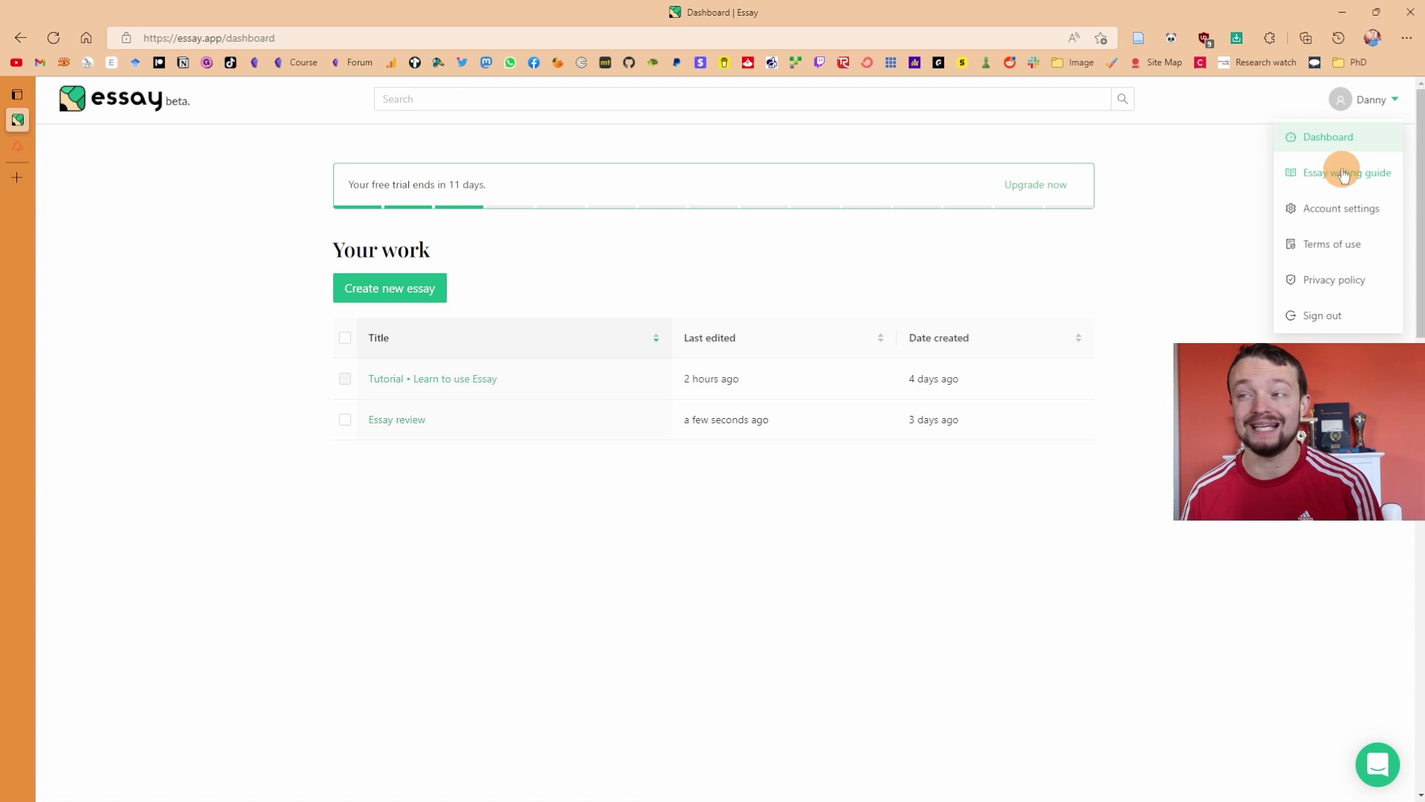
{"action": "left_click", "coordinate": [743, 162]}
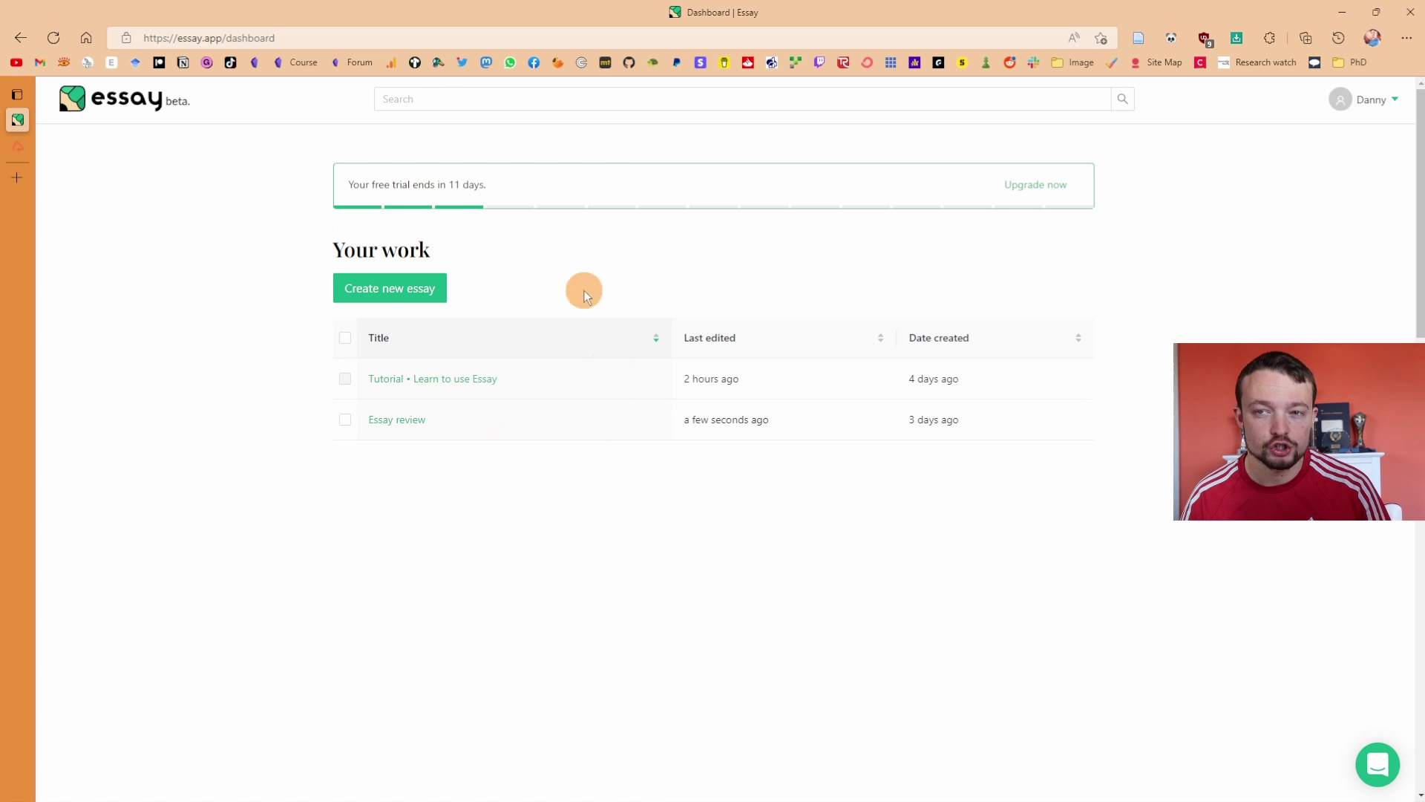
{"action": "left_click", "coordinate": [1366, 99]}
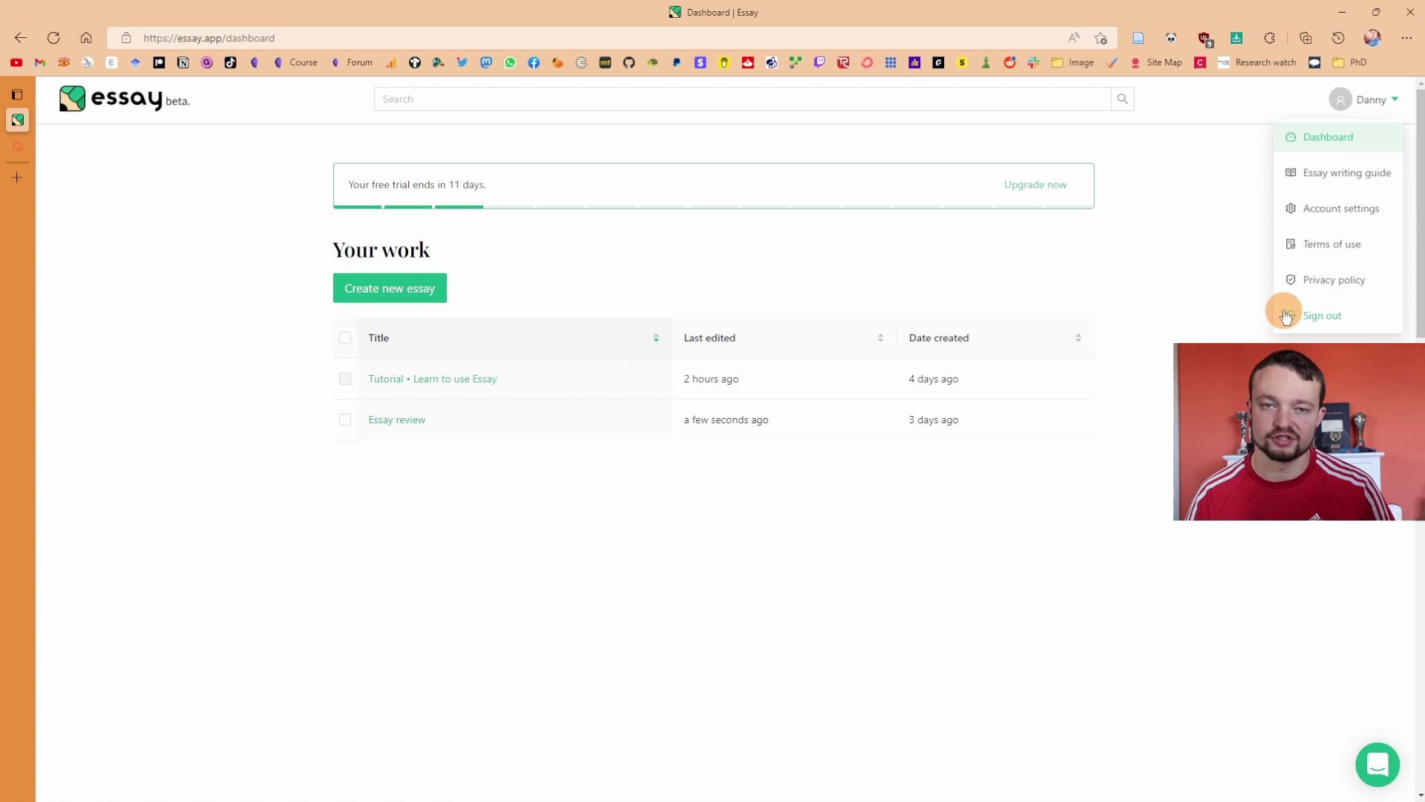
{"action": "left_click", "coordinate": [1187, 250]}
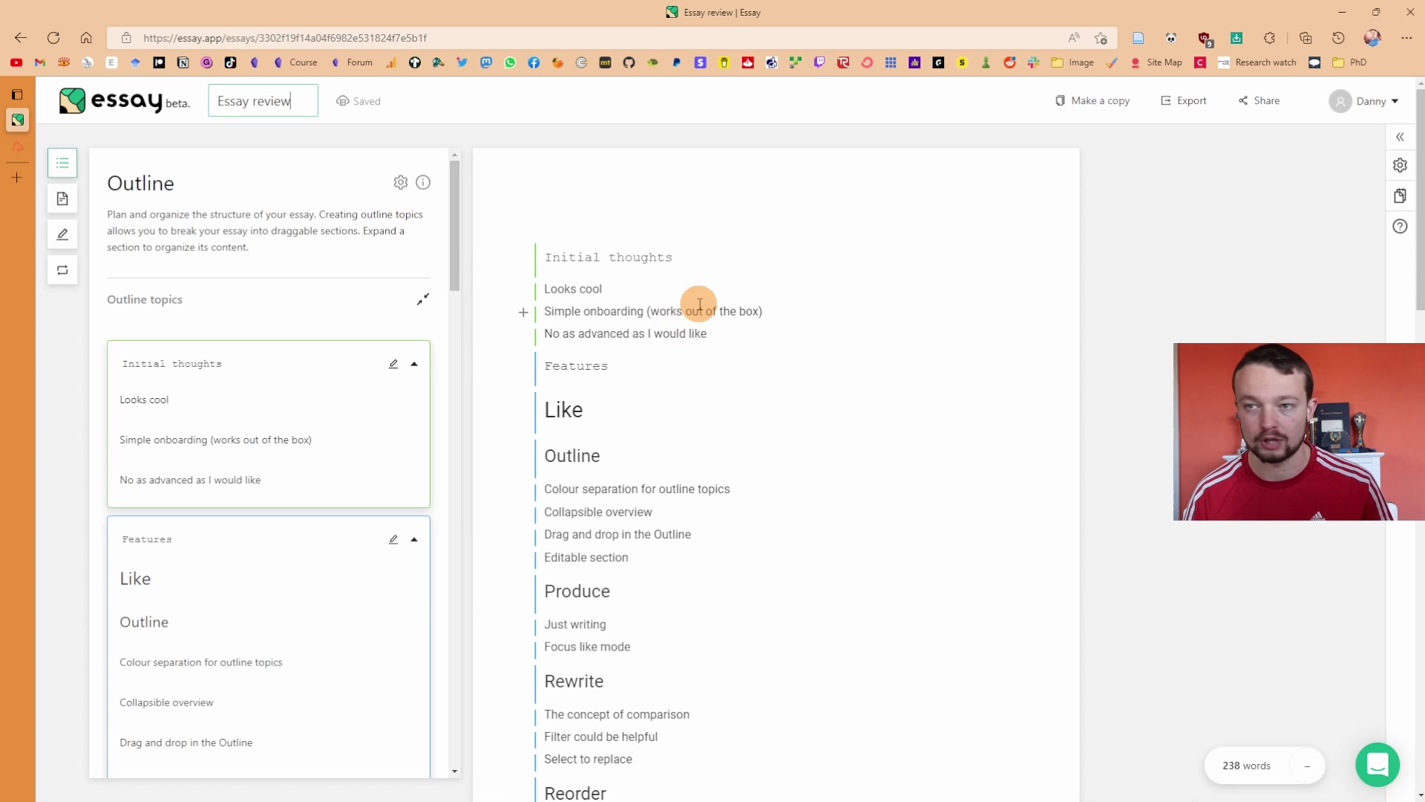
Skim the Essay review document and read the three notes under Initial thoughts
{"action": "scroll", "coordinate": [719, 318], "scroll_direction": "down", "scroll_amount": 10}
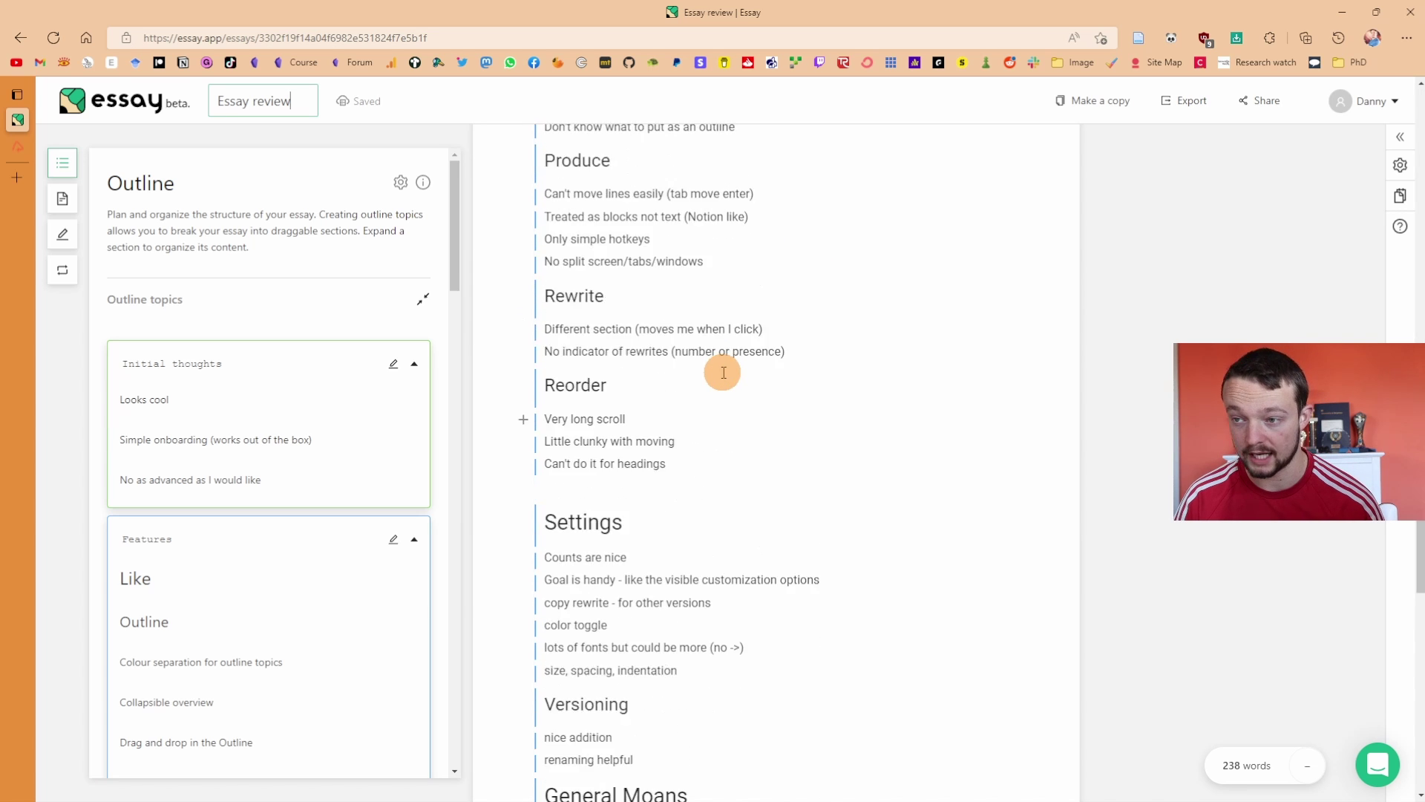
{"action": "scroll", "coordinate": [728, 371], "scroll_direction": "up", "scroll_amount": 10}
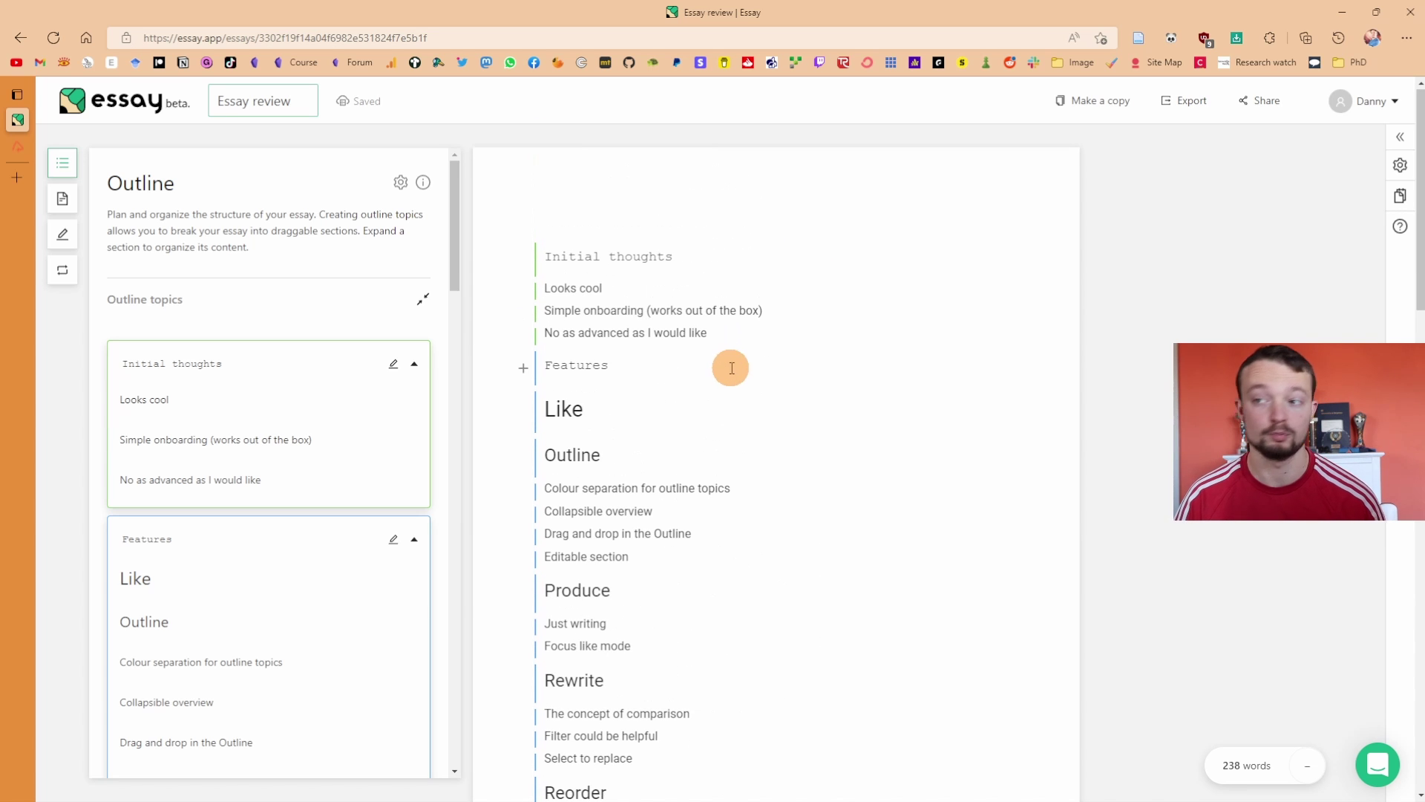
{"action": "left_click", "coordinate": [670, 259]}
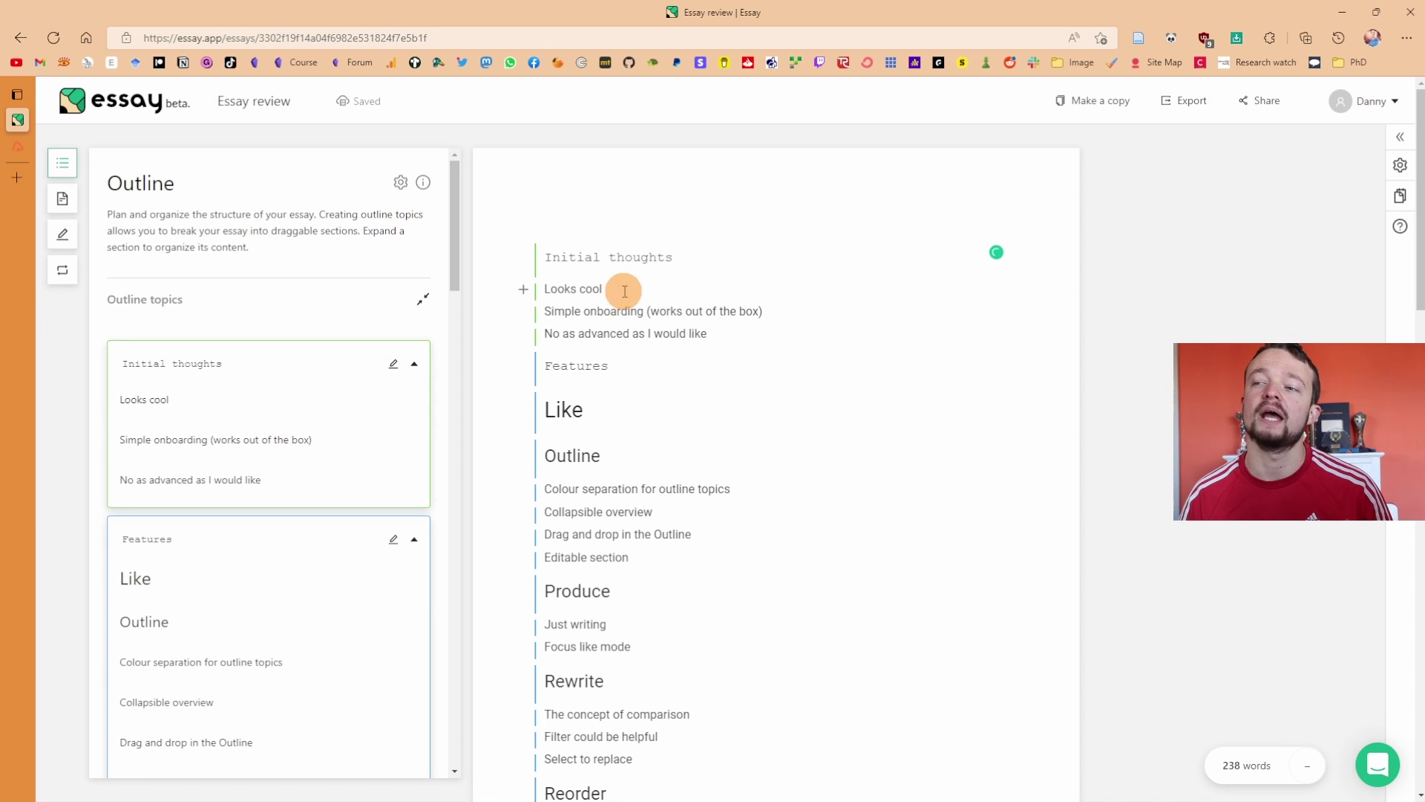
{"action": "left_click", "coordinate": [694, 279]}
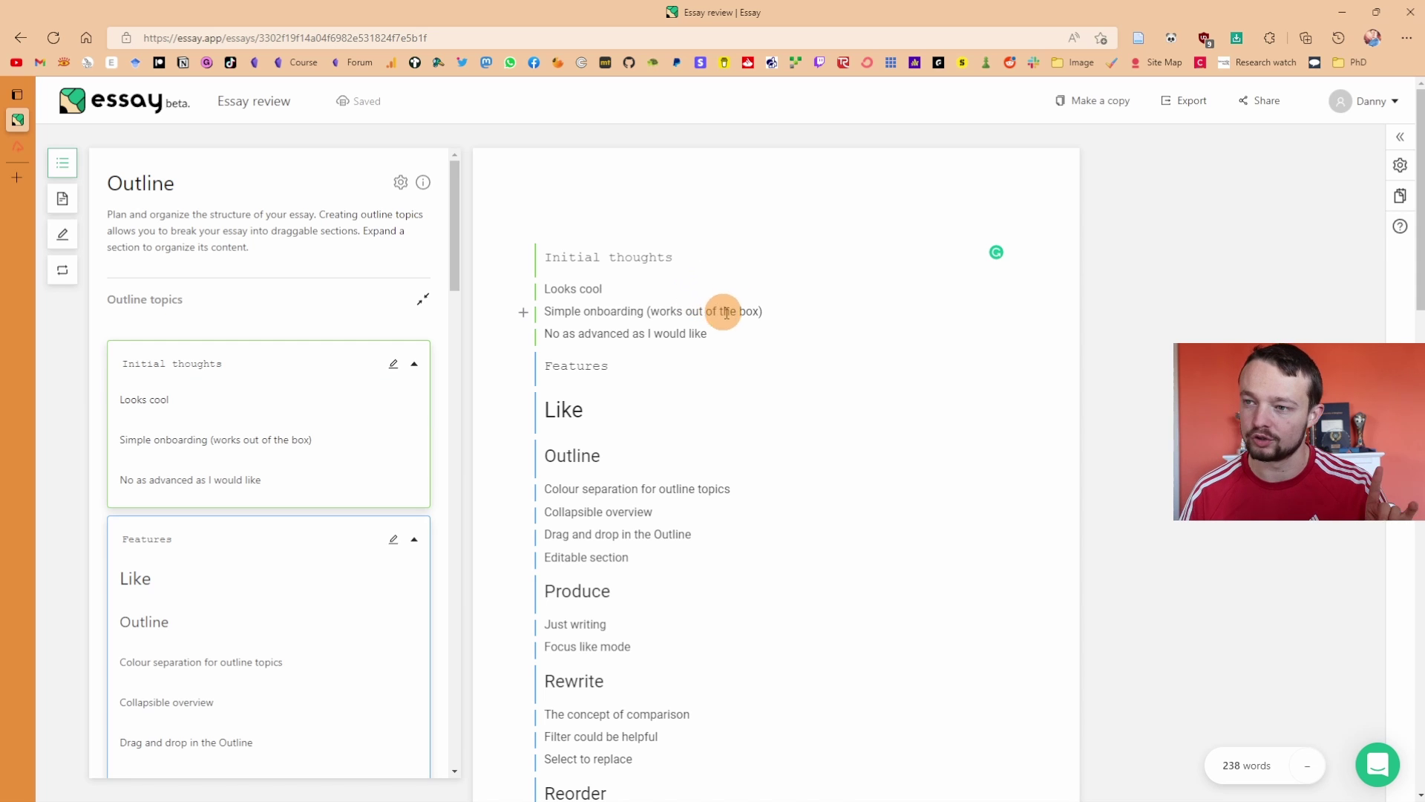
{"action": "left_click", "coordinate": [698, 311]}
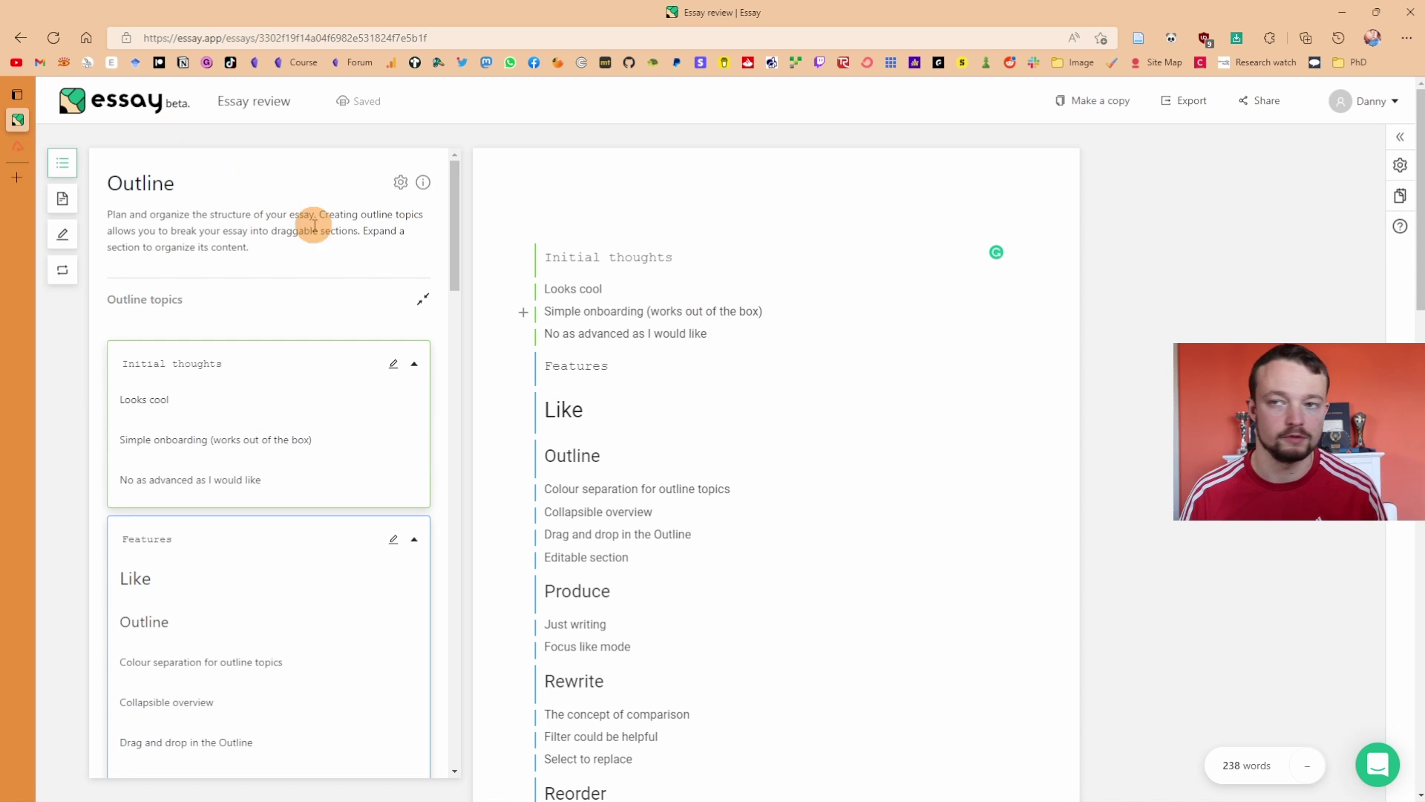
{"action": "left_click", "coordinate": [684, 311]}
{"action": "left_click", "coordinate": [747, 337]}
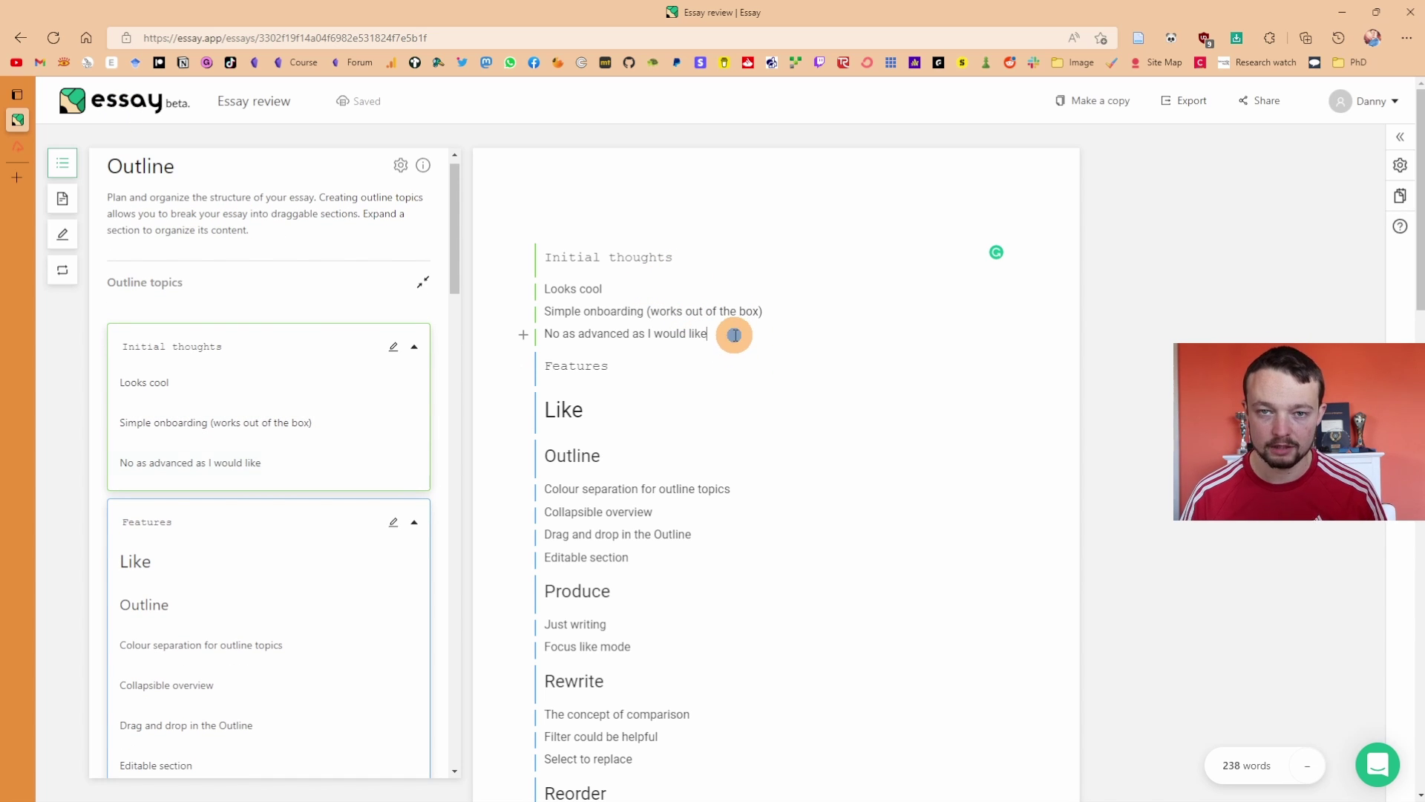
{"action": "left_click", "coordinate": [734, 335]}
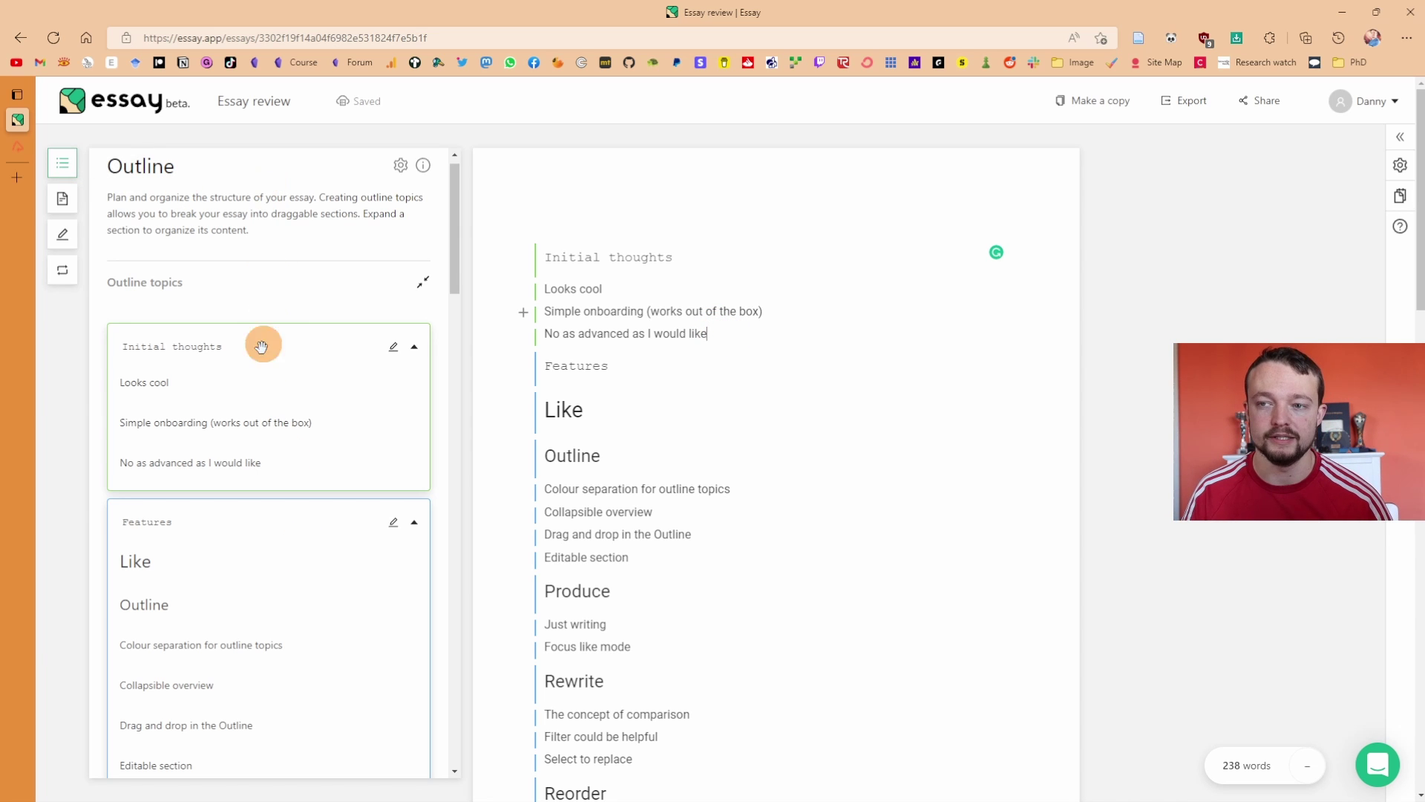
Collapse all outline topics and jump from the outline to the Comparative thoughts section of the essay
{"action": "scroll", "coordinate": [253, 401], "scroll_direction": "down", "scroll_amount": 2}
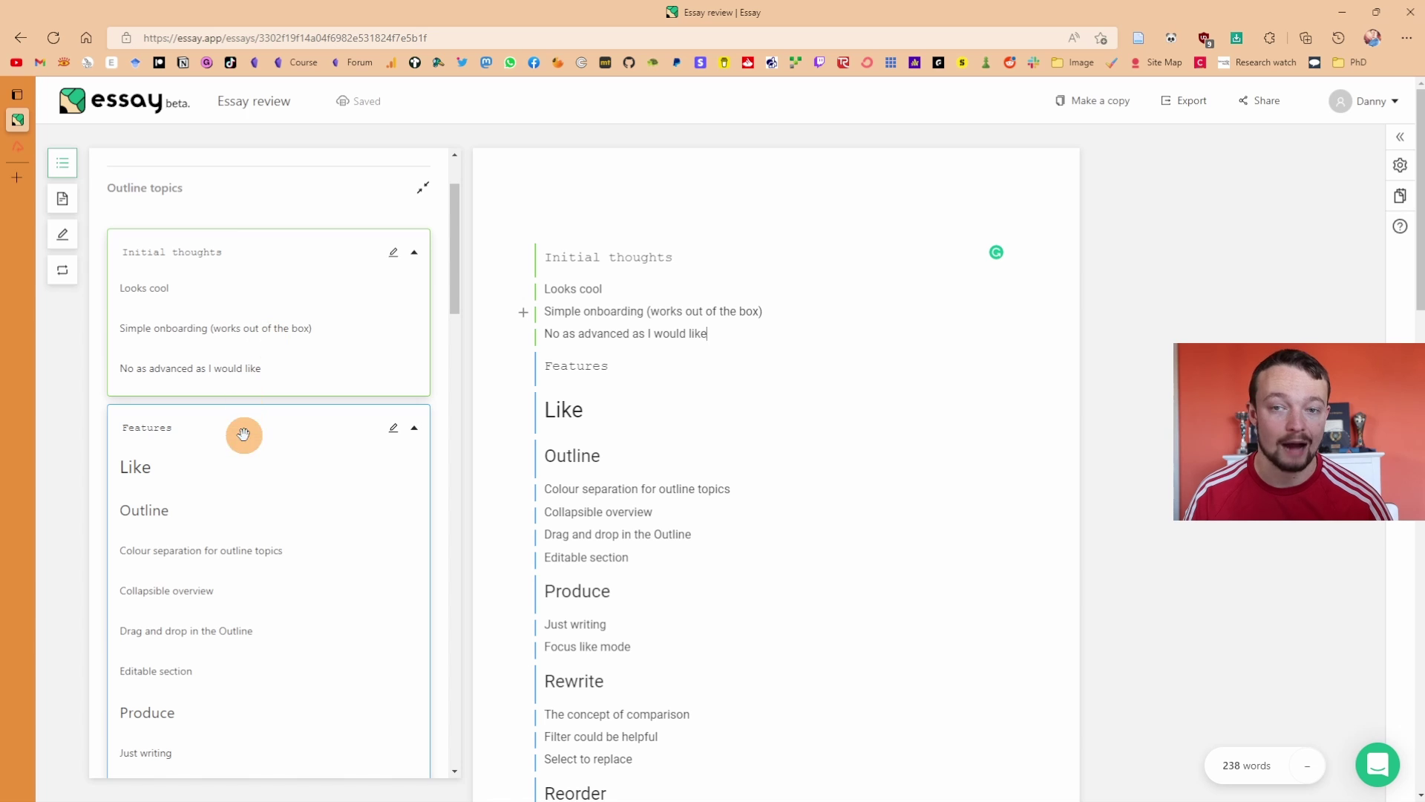
{"action": "left_click", "coordinate": [423, 188]}
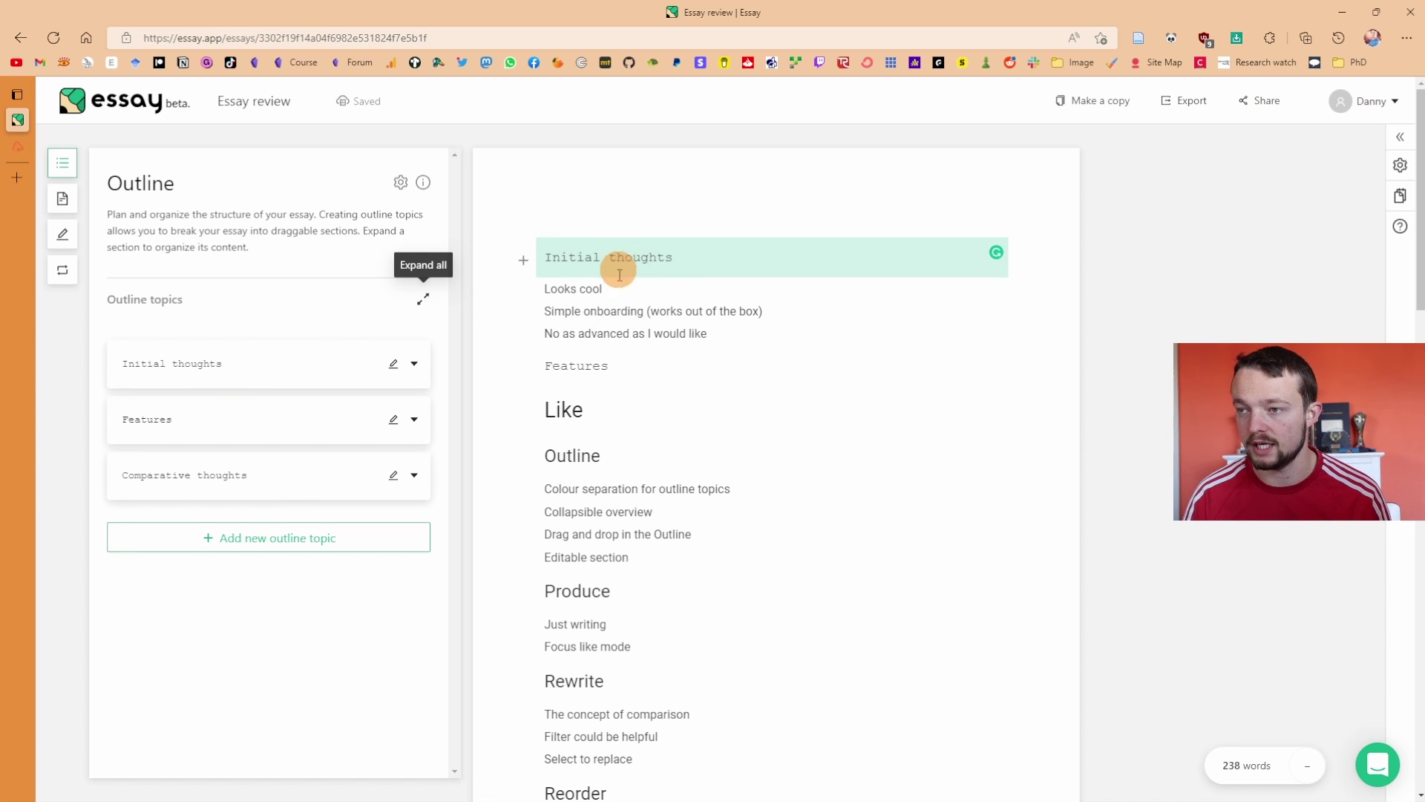
{"action": "left_click", "coordinate": [663, 261]}
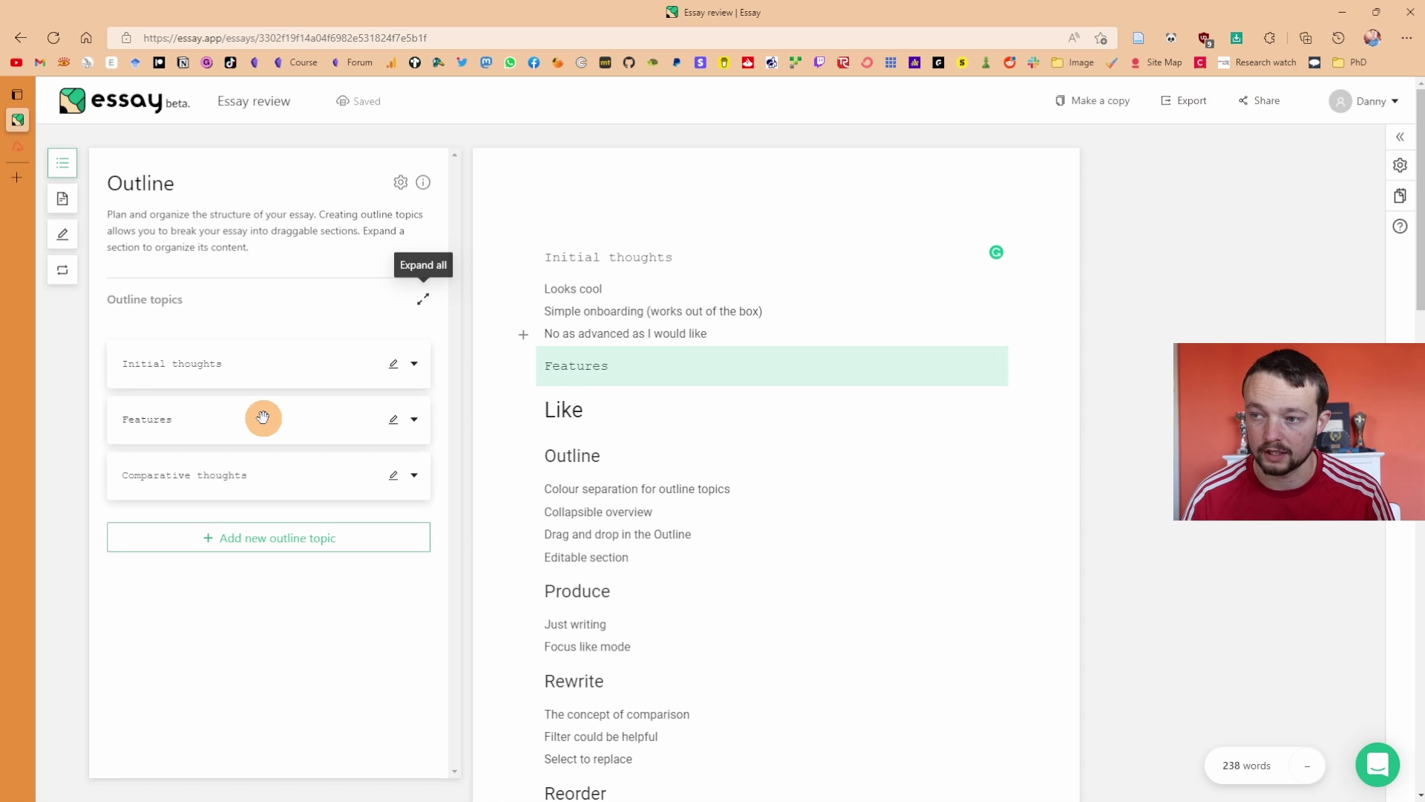
{"action": "left_click", "coordinate": [223, 467]}
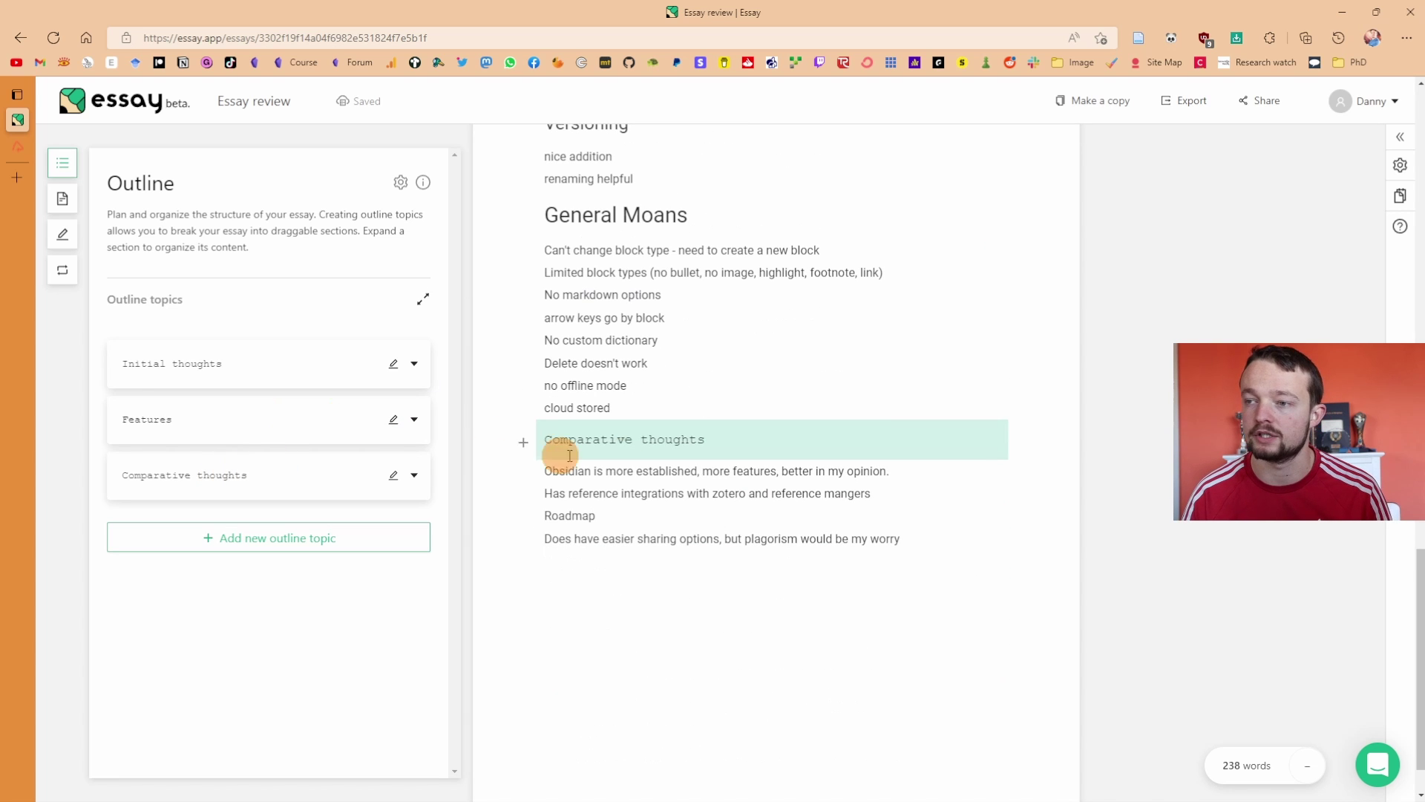
{"action": "scroll", "coordinate": [684, 468], "scroll_direction": "up", "scroll_amount": 15}
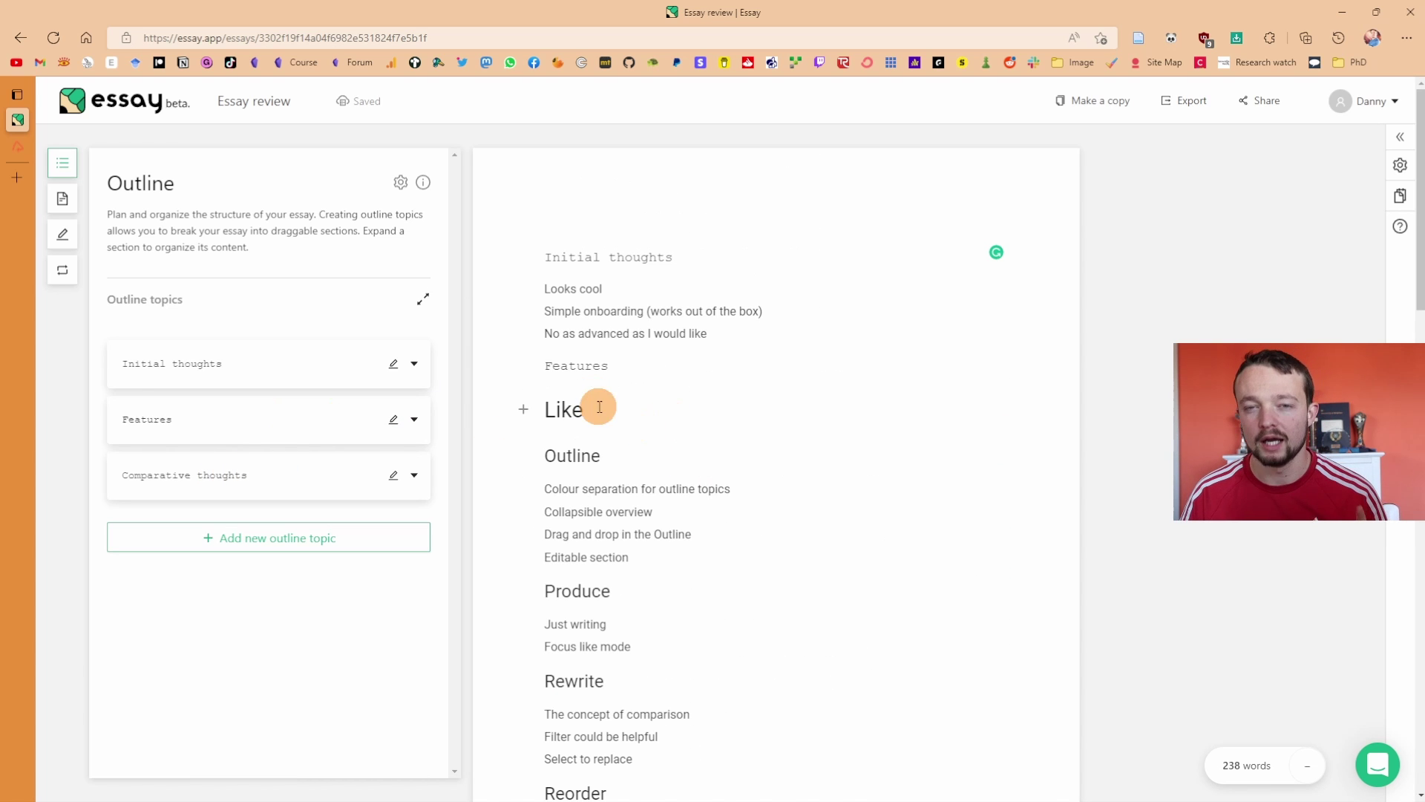
Expand all outline topics and look over the essay's colour-coded sections
{"action": "left_click", "coordinate": [423, 299]}
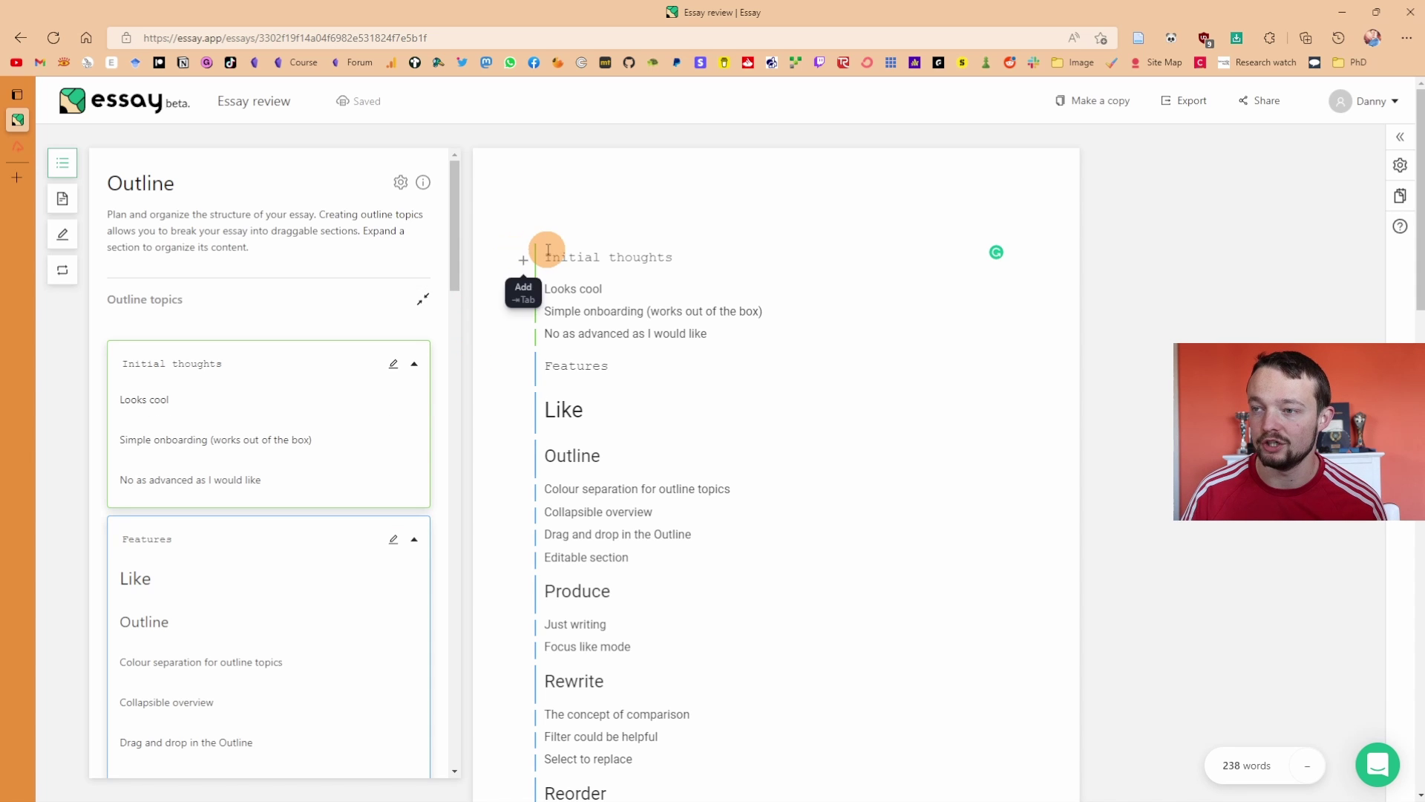
{"action": "scroll", "coordinate": [609, 471], "scroll_direction": "down", "scroll_amount": 15}
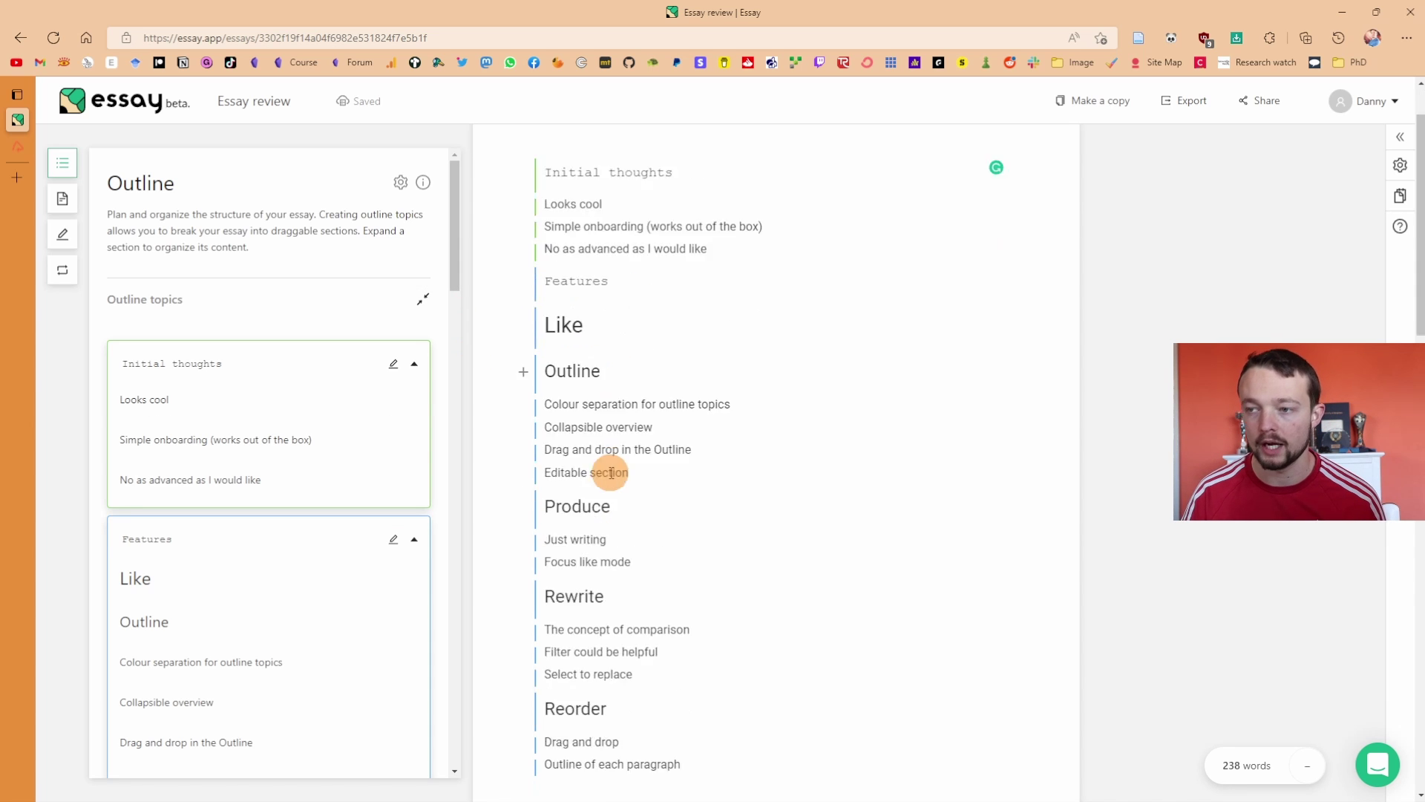
{"action": "scroll", "coordinate": [627, 412], "scroll_direction": "up", "scroll_amount": 15}
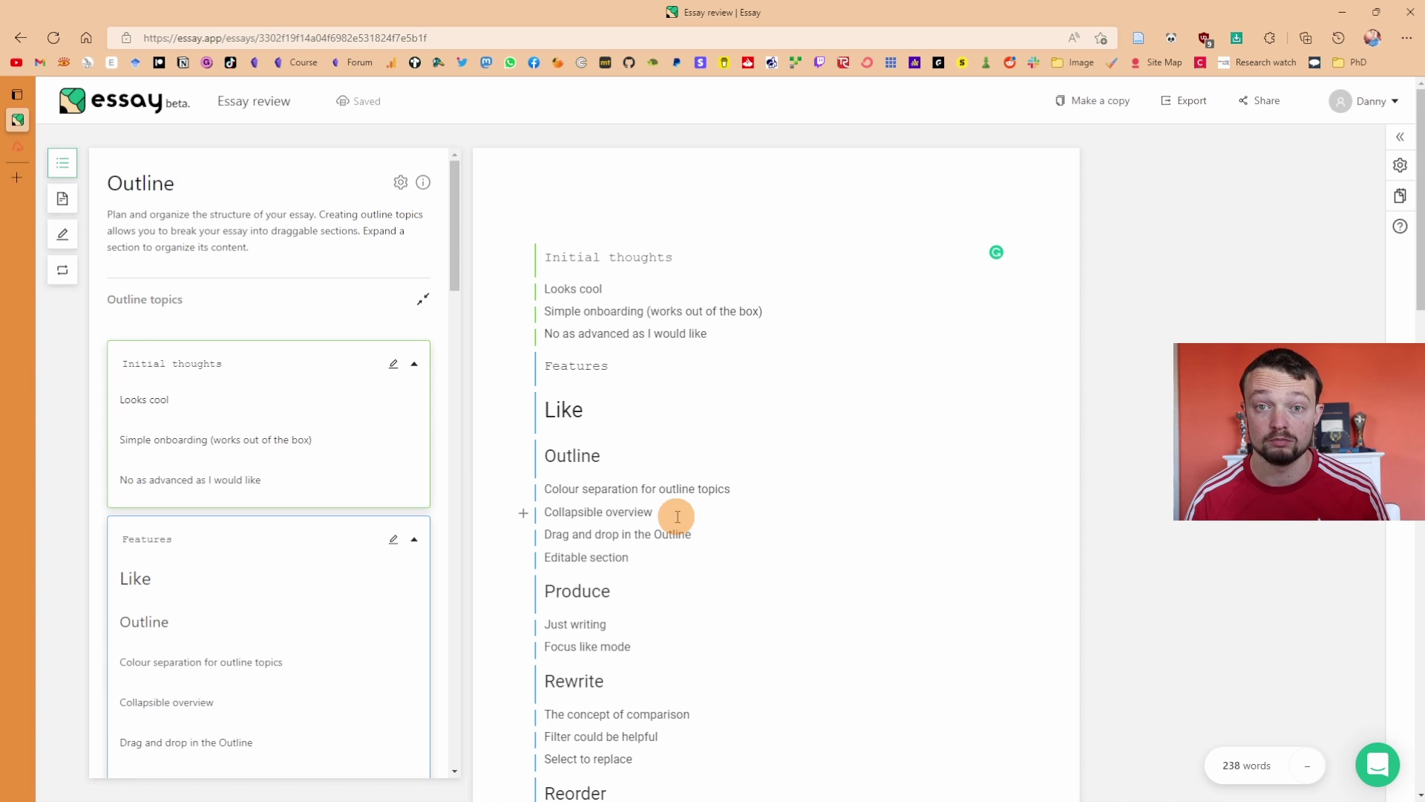
Collapse and re-expand the Initial thoughts outline topic, and open its title for editing
{"action": "scroll", "coordinate": [386, 311], "scroll_direction": "down", "scroll_amount": 1}
{"action": "left_click", "coordinate": [414, 285]}
{"action": "left_click", "coordinate": [413, 284]}
{"action": "left_click", "coordinate": [393, 285]}
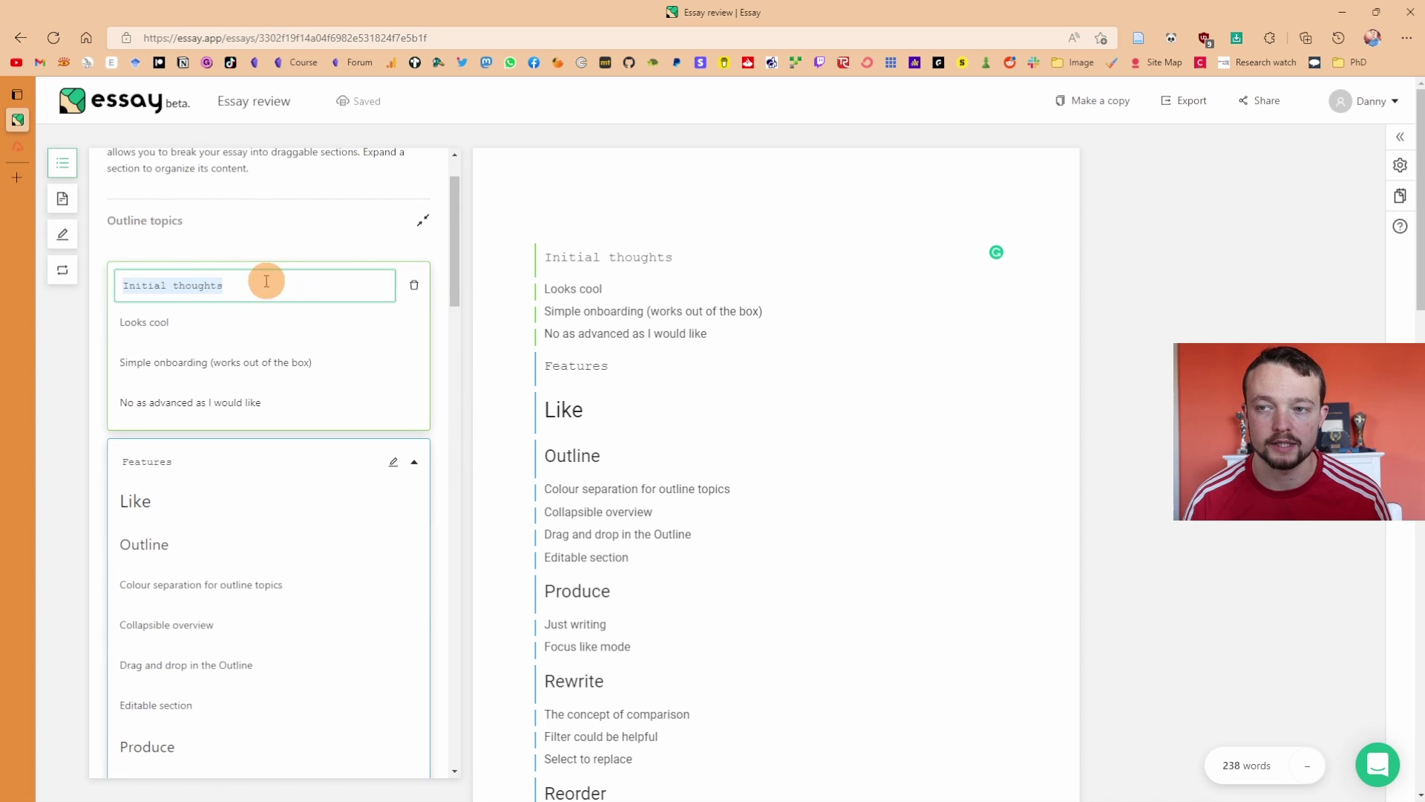
{"action": "left_click", "coordinate": [356, 248]}
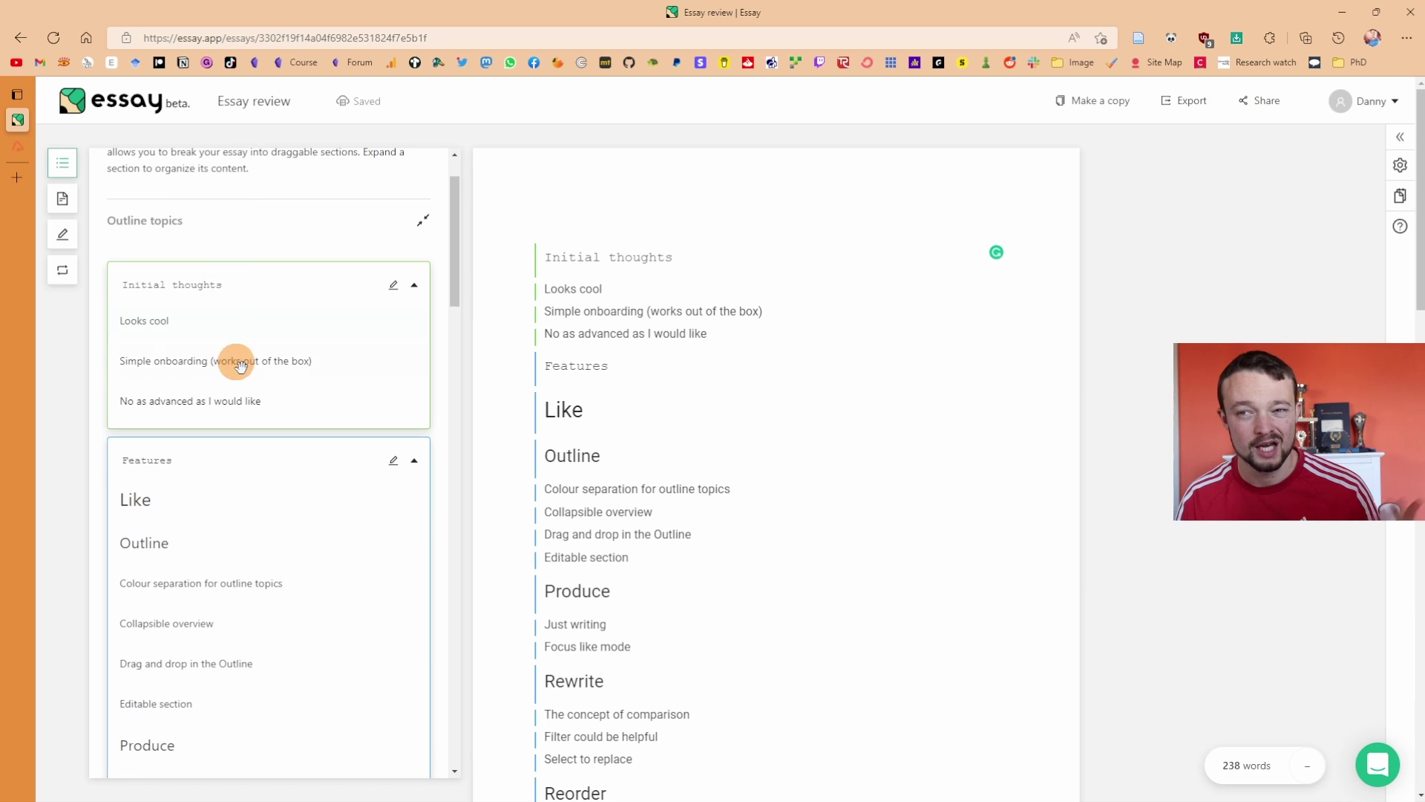
{"action": "scroll", "coordinate": [252, 334], "scroll_direction": "up", "scroll_amount": 1}
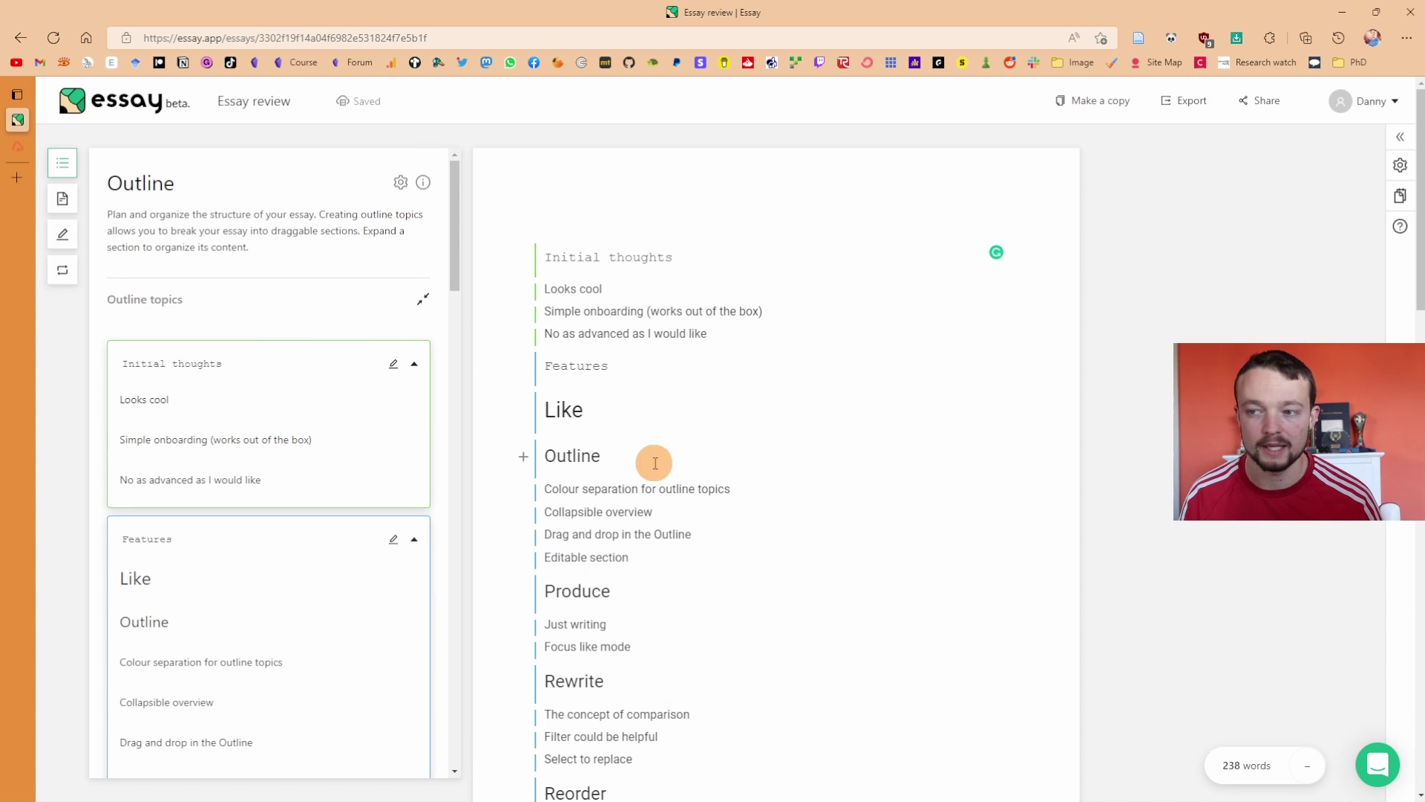
Move the Initial thoughts outline topic below Features and back to the start of the outline
{"action": "left_click_drag", "start_coordinate": [318, 407], "coordinate": [237, 424]}
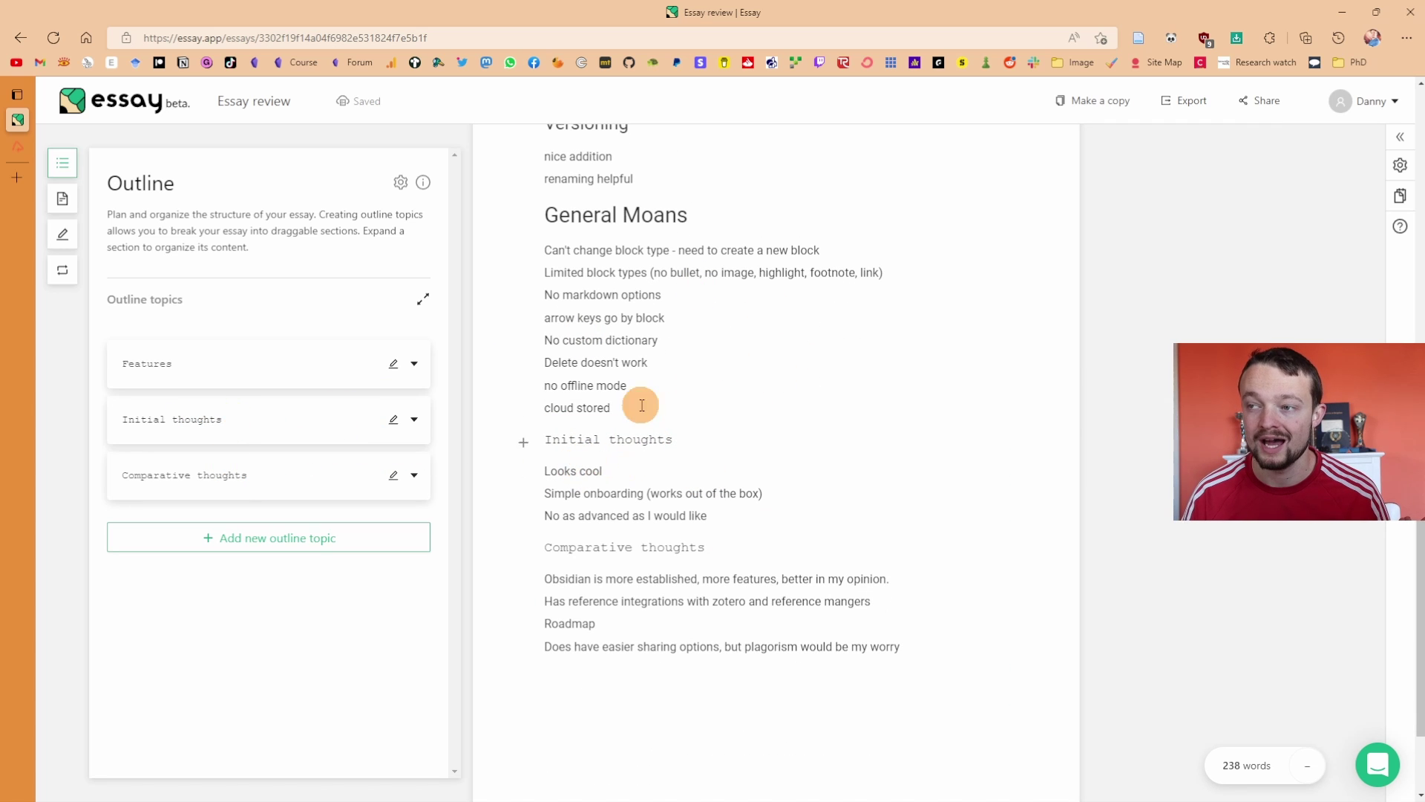
{"action": "scroll", "coordinate": [636, 403], "scroll_direction": "up", "scroll_amount": 20}
{"action": "left_click_drag", "start_coordinate": [217, 431], "coordinate": [210, 337]}
Use the Features outline entries to locate the "Focus like mode" and "Select to replace" lines in the essay
{"action": "scroll", "coordinate": [239, 389], "scroll_direction": "down", "scroll_amount": 2}
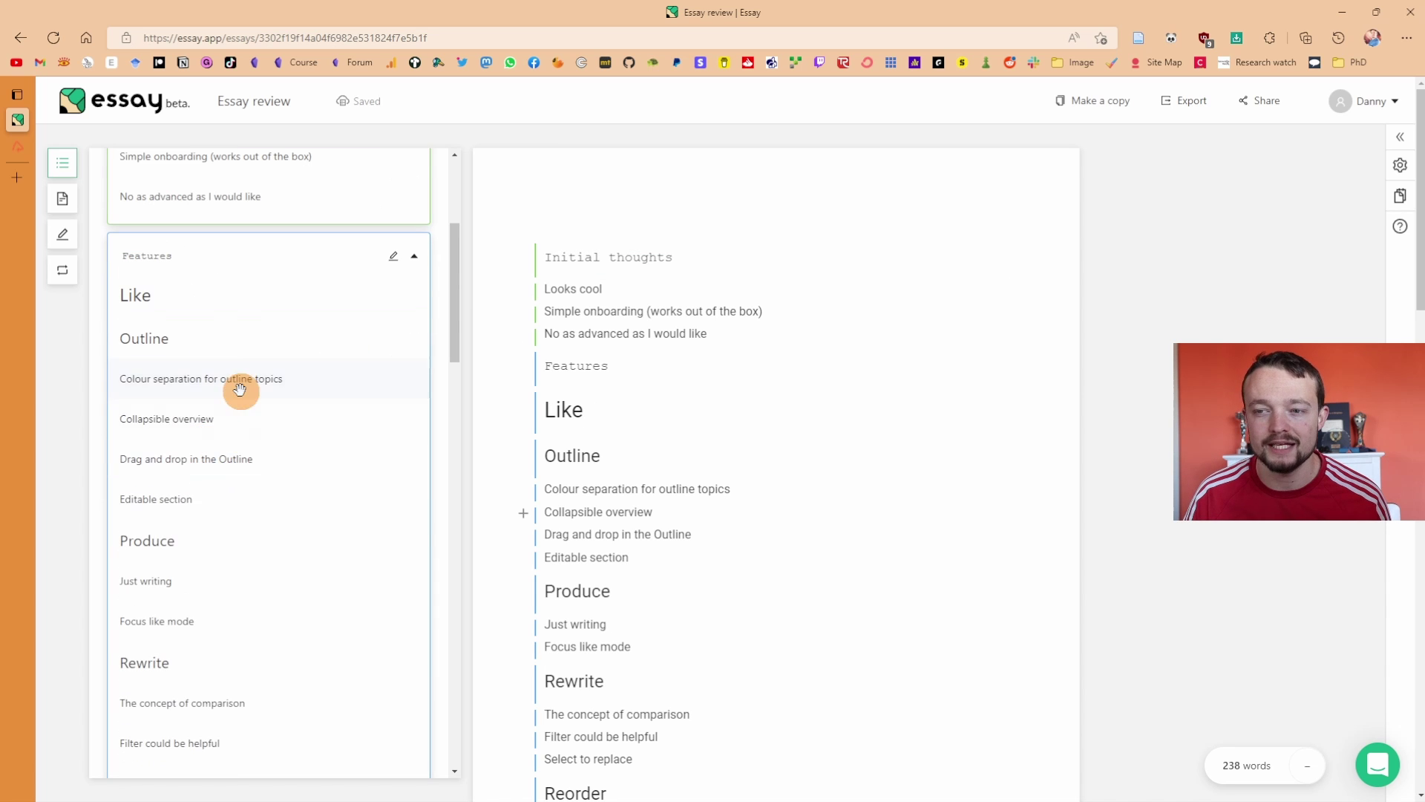
{"action": "scroll", "coordinate": [212, 490], "scroll_direction": "down", "scroll_amount": 6}
{"action": "scroll", "coordinate": [213, 459], "scroll_direction": "up", "scroll_amount": 4}
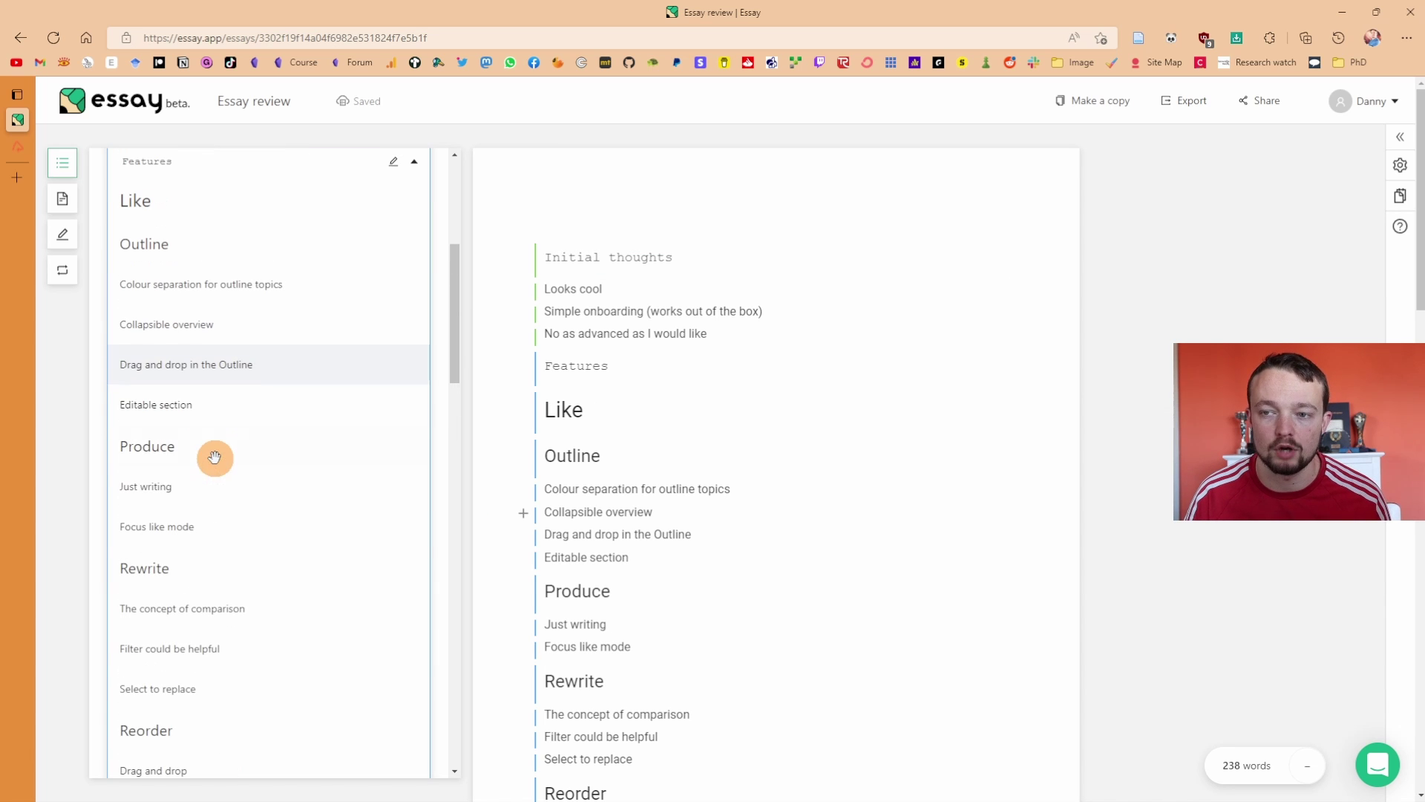
{"action": "left_click", "coordinate": [201, 525]}
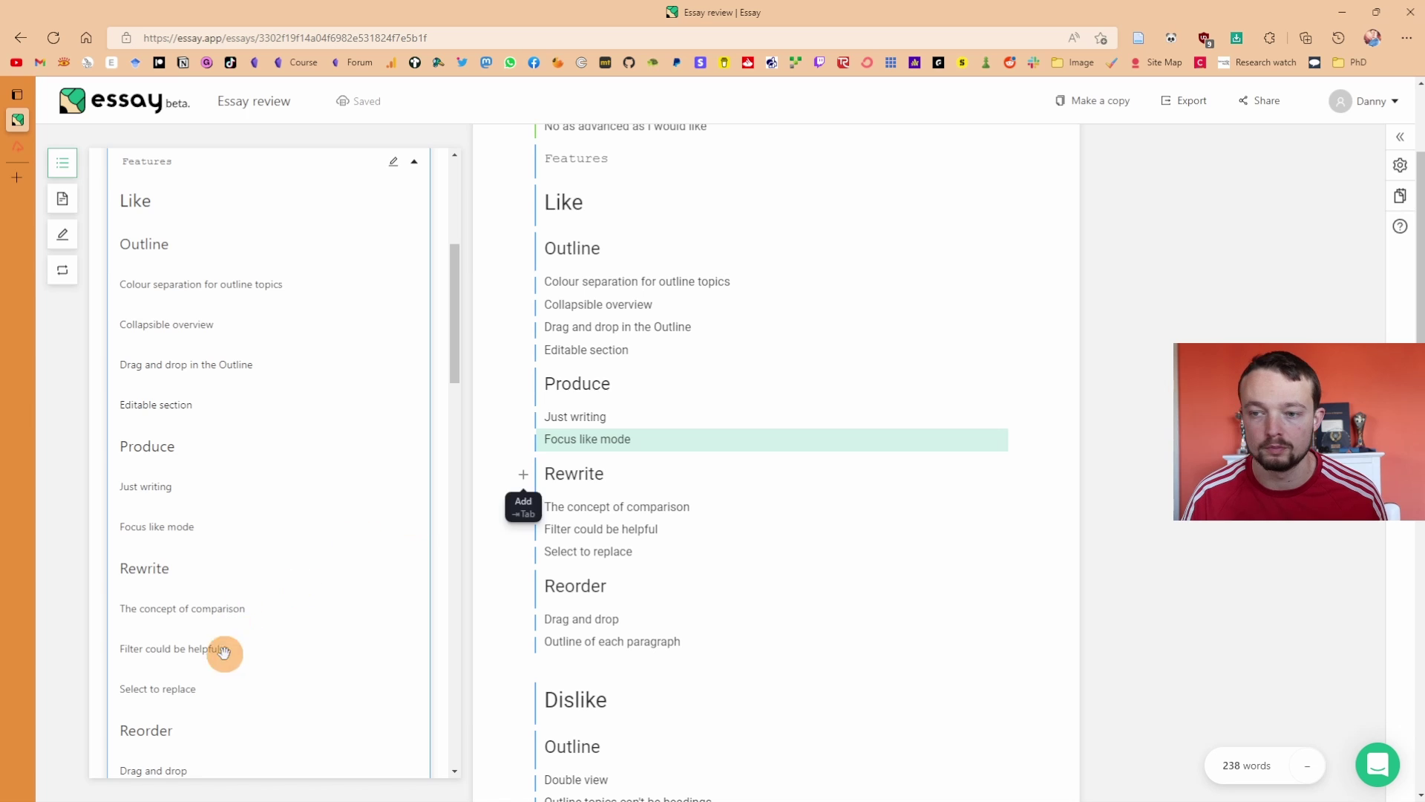
{"action": "left_click", "coordinate": [208, 684]}
Locate the "Double view" and "Simple onboarding" lines in the outline by placing the cursor in each essay line
{"action": "scroll", "coordinate": [826, 573], "scroll_direction": "down", "scroll_amount": 4}
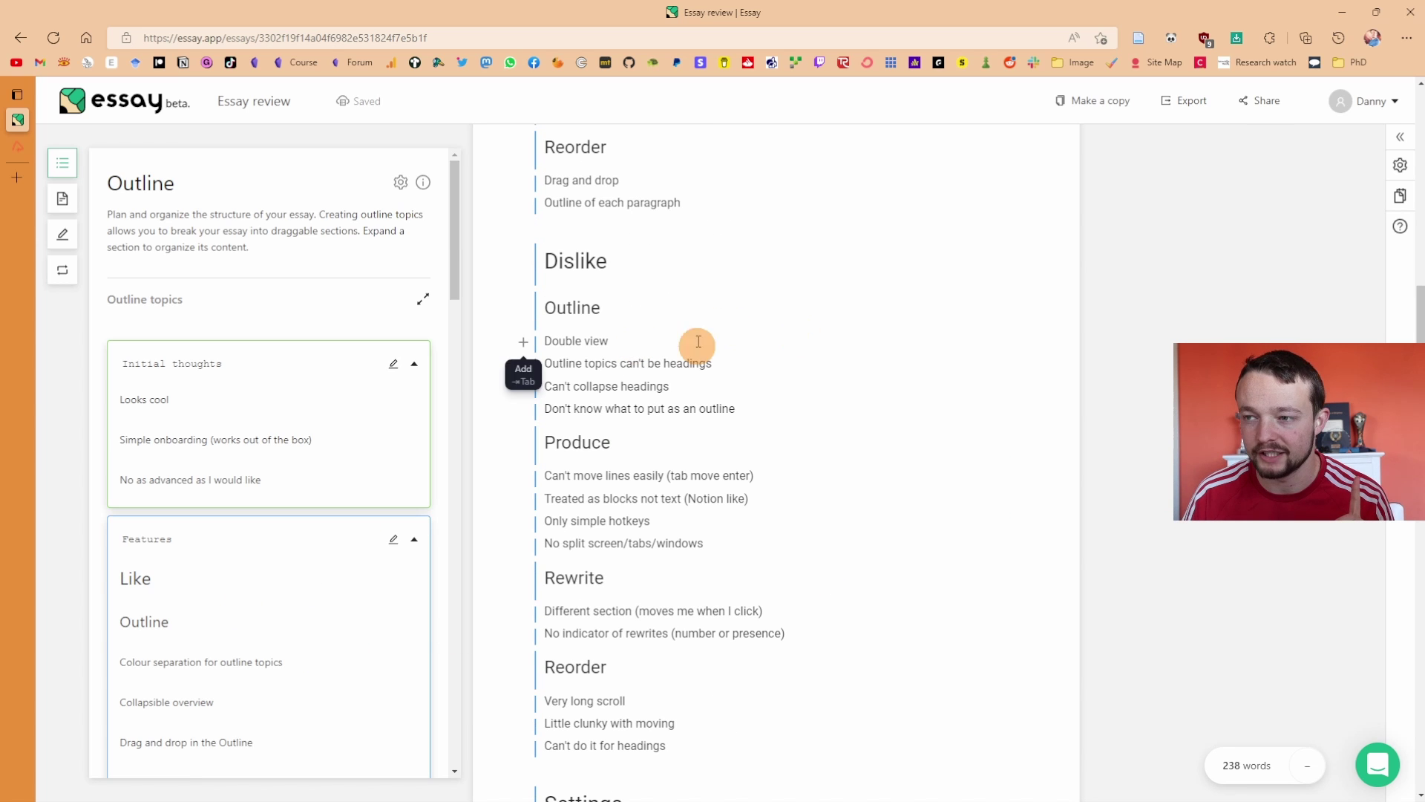
{"action": "left_click", "coordinate": [636, 339]}
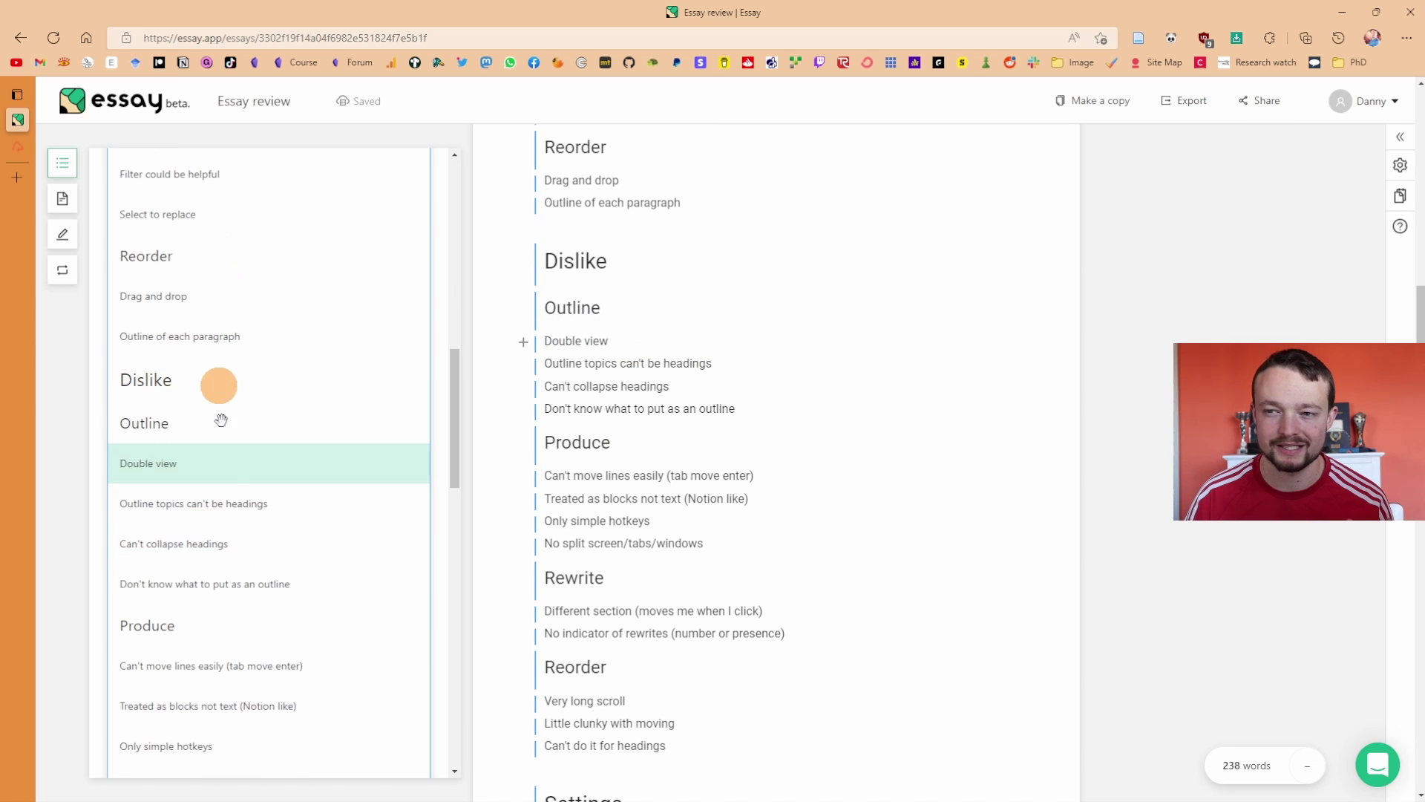
{"action": "left_click", "coordinate": [598, 475]}
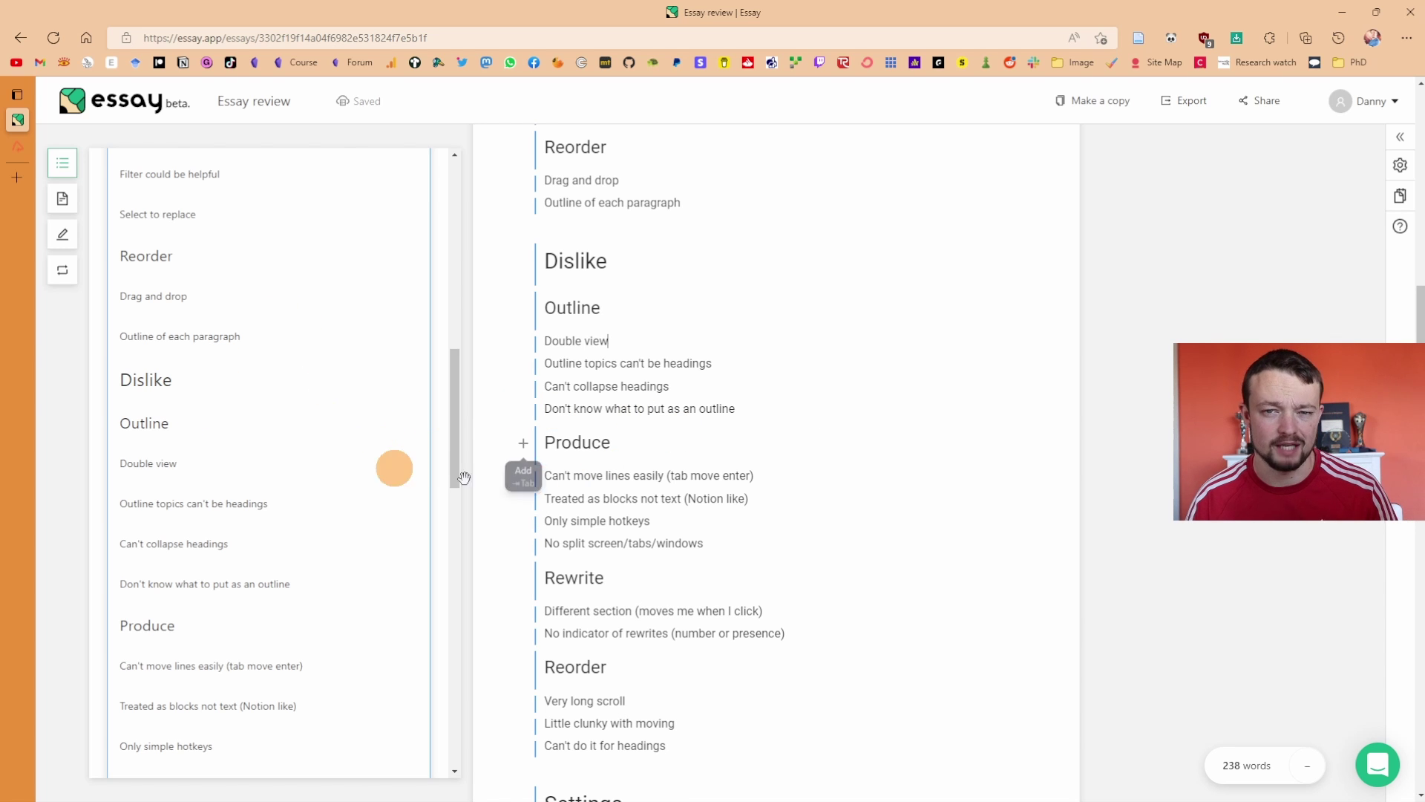
{"action": "scroll", "coordinate": [641, 276], "scroll_direction": "up", "scroll_amount": 8}
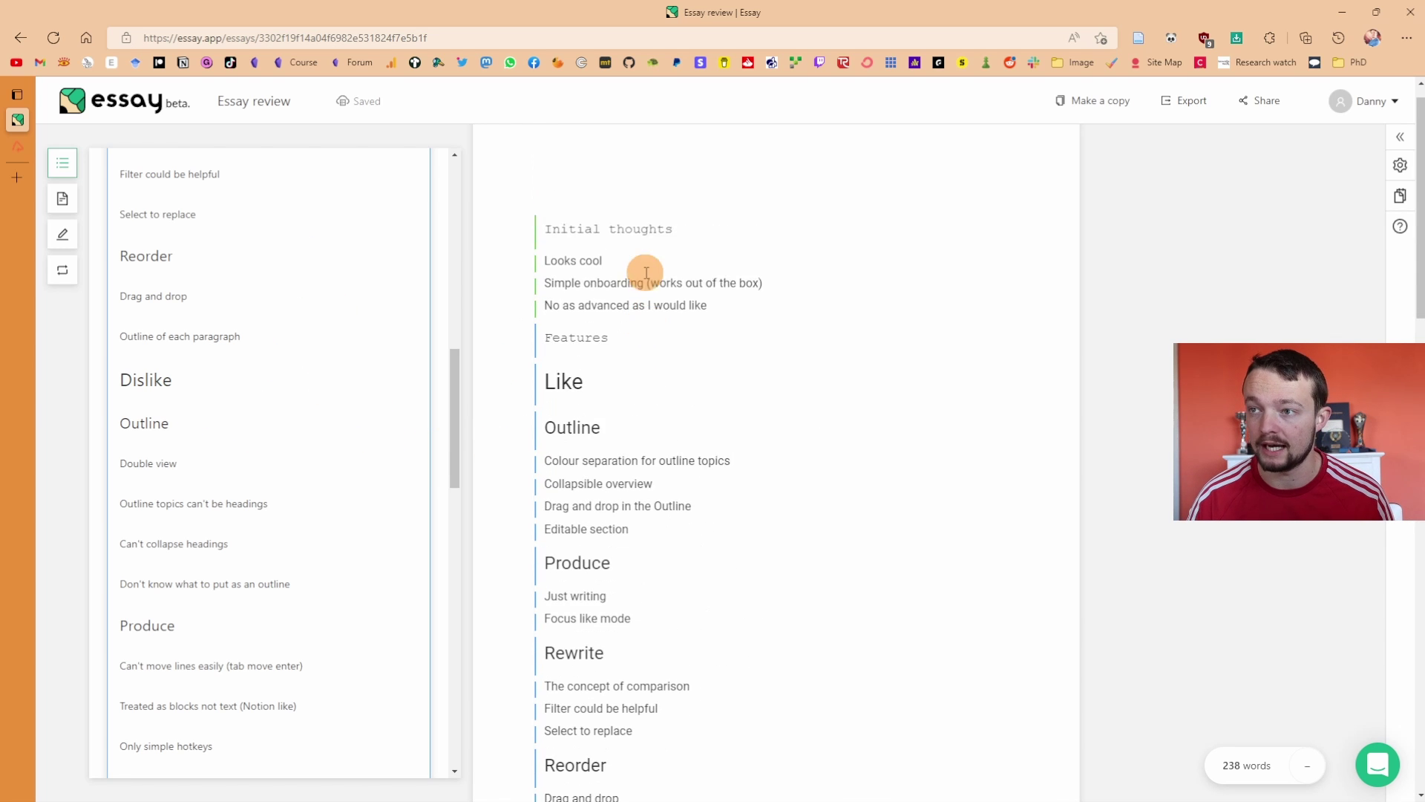
{"action": "left_click", "coordinate": [644, 315]}
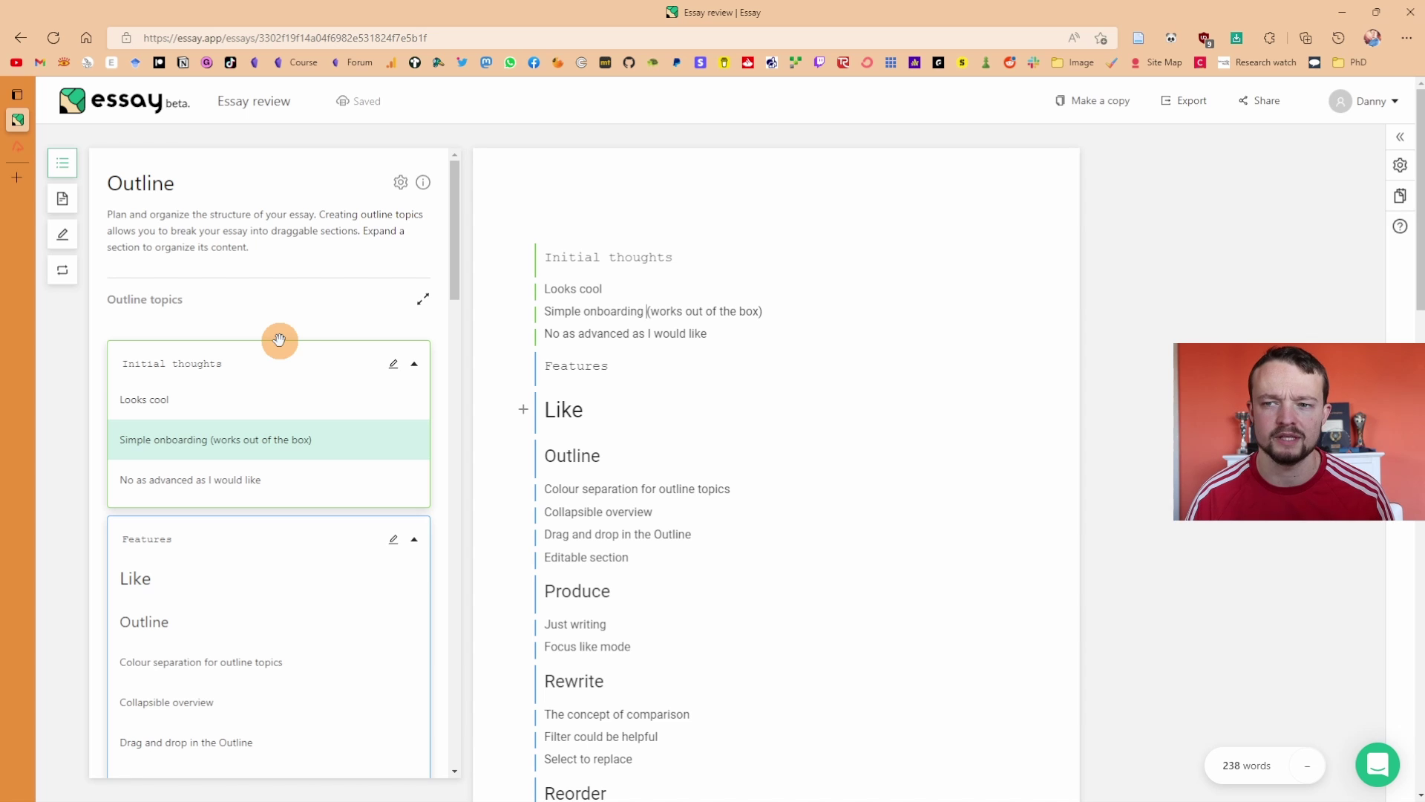
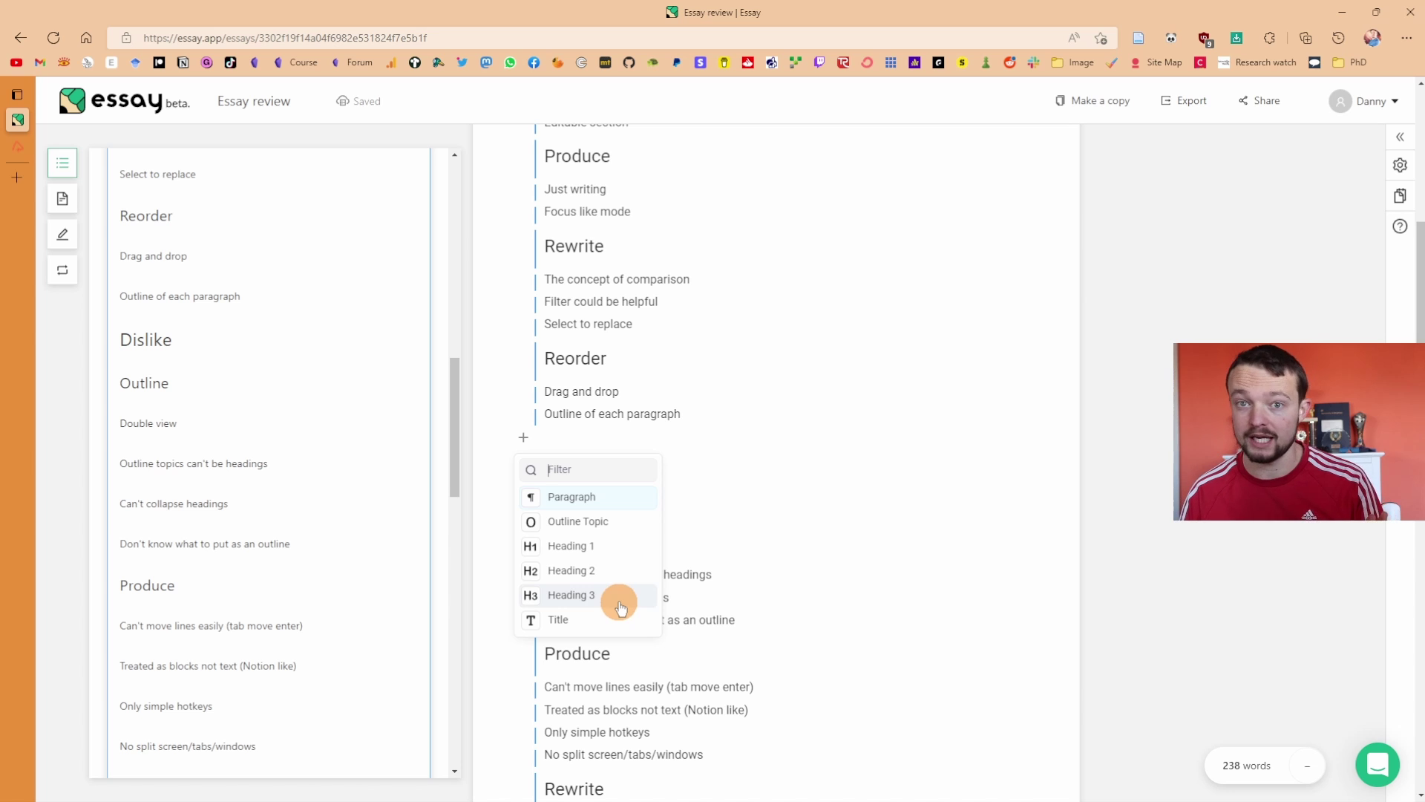
Insert an outline topic named "thing" above the Dislike heading, and add another outline topic at that heading
{"action": "left_click", "coordinate": [605, 529]}
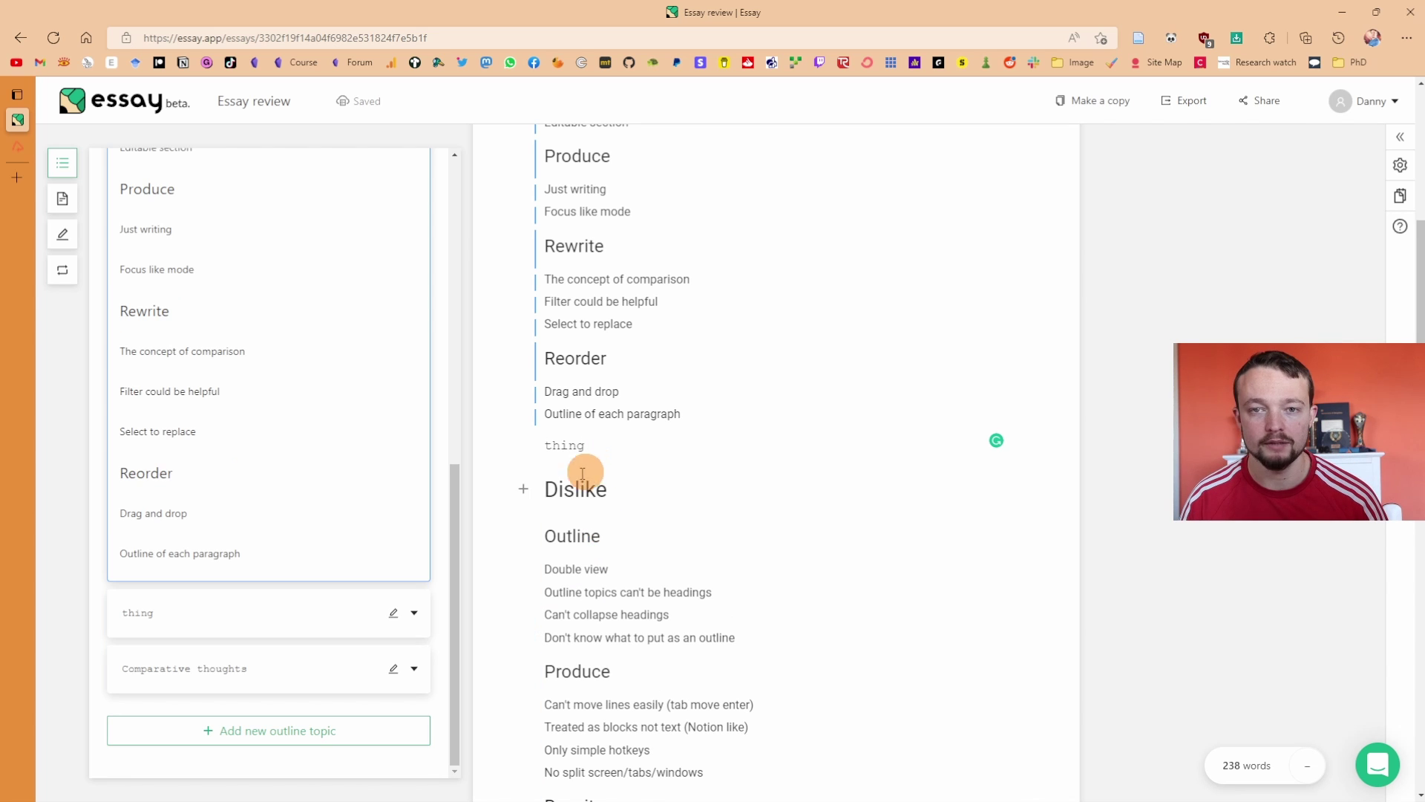
{"action": "left_click", "coordinate": [524, 489]}
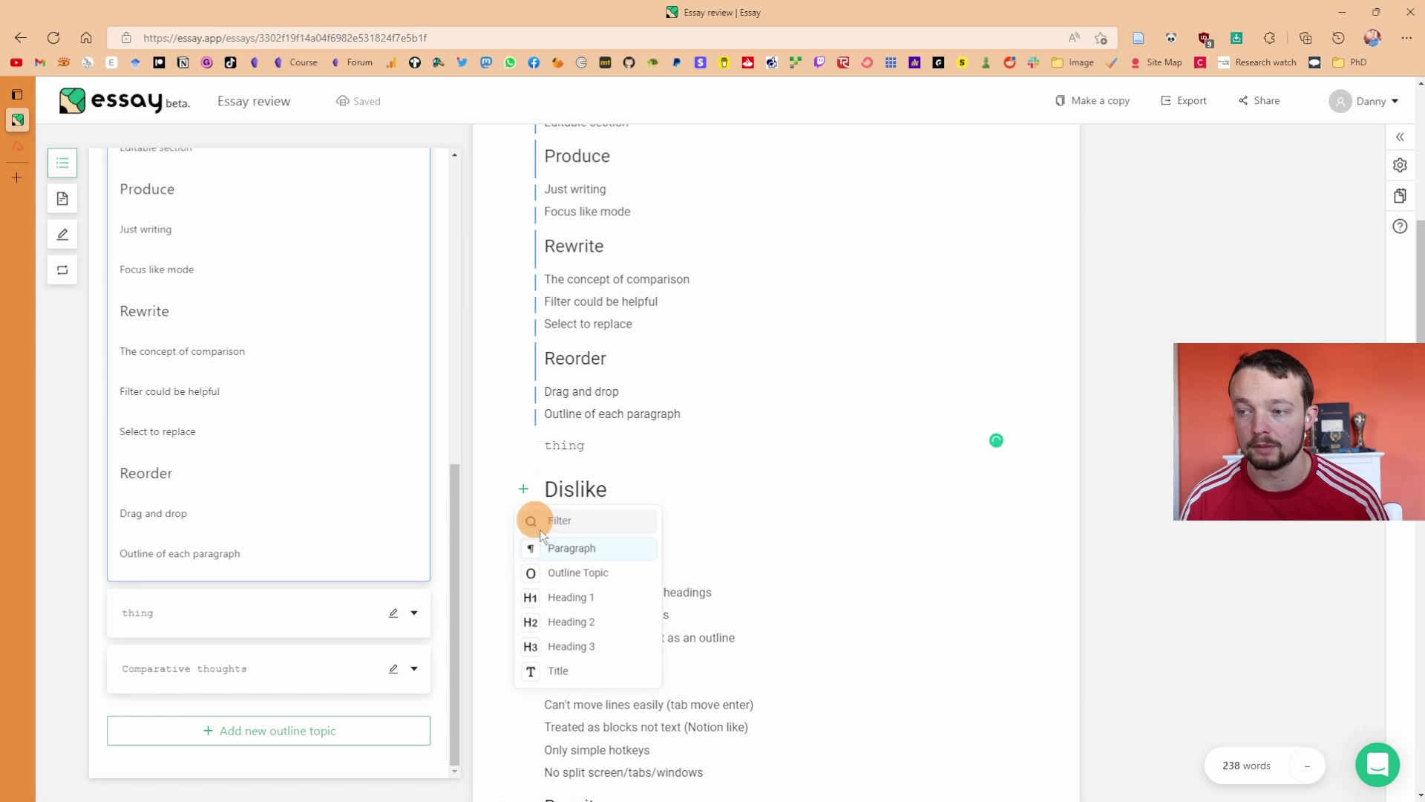
{"action": "left_click", "coordinate": [583, 572]}
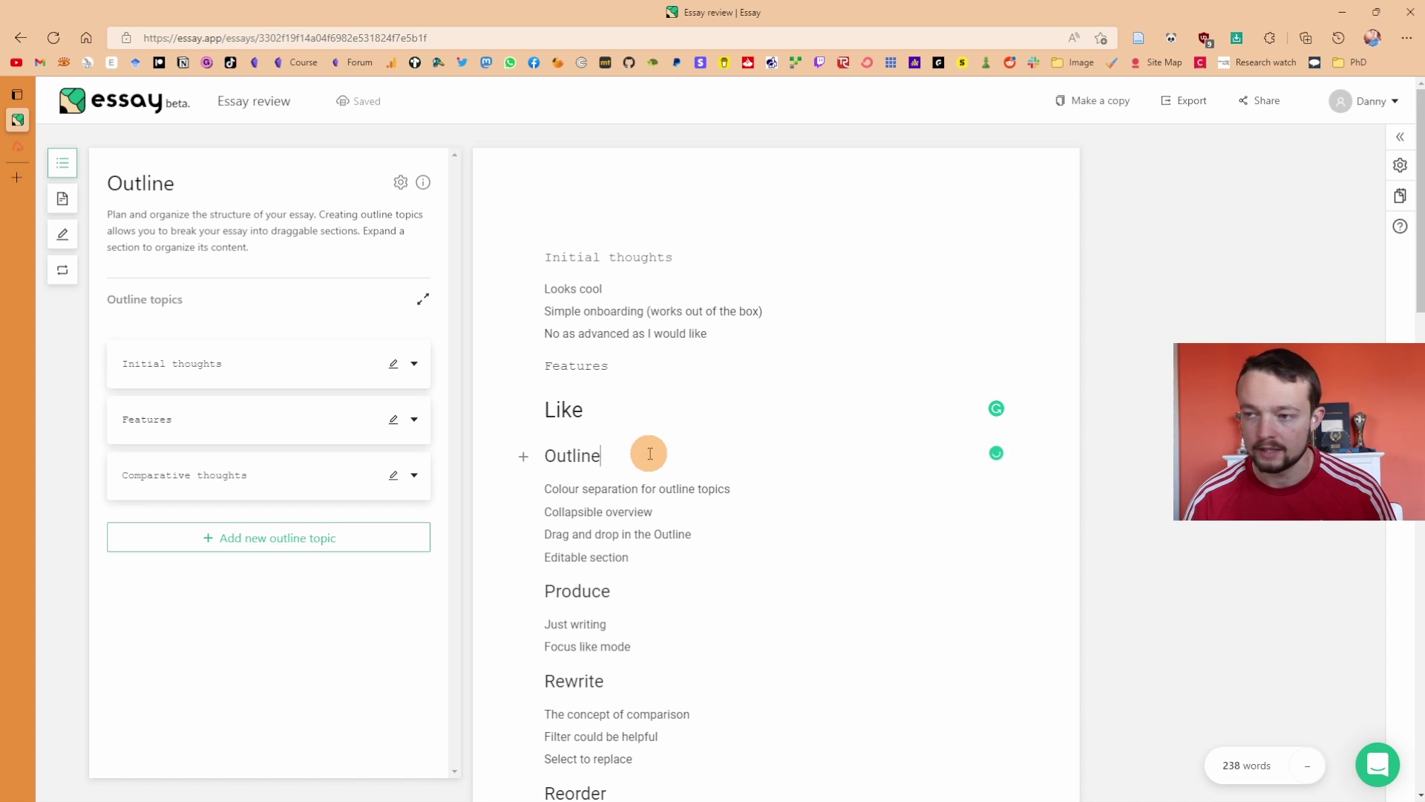
Examine the headings throughout the essay, from Initial thoughts to Comparative thoughts, against the topics listed in the outline
{"action": "scroll", "coordinate": [654, 464], "scroll_direction": "down", "scroll_amount": 1}
{"action": "left_click", "coordinate": [663, 481]}
{"action": "scroll", "coordinate": [664, 482], "scroll_direction": "down", "scroll_amount": 1}
{"action": "left_click", "coordinate": [656, 467]}
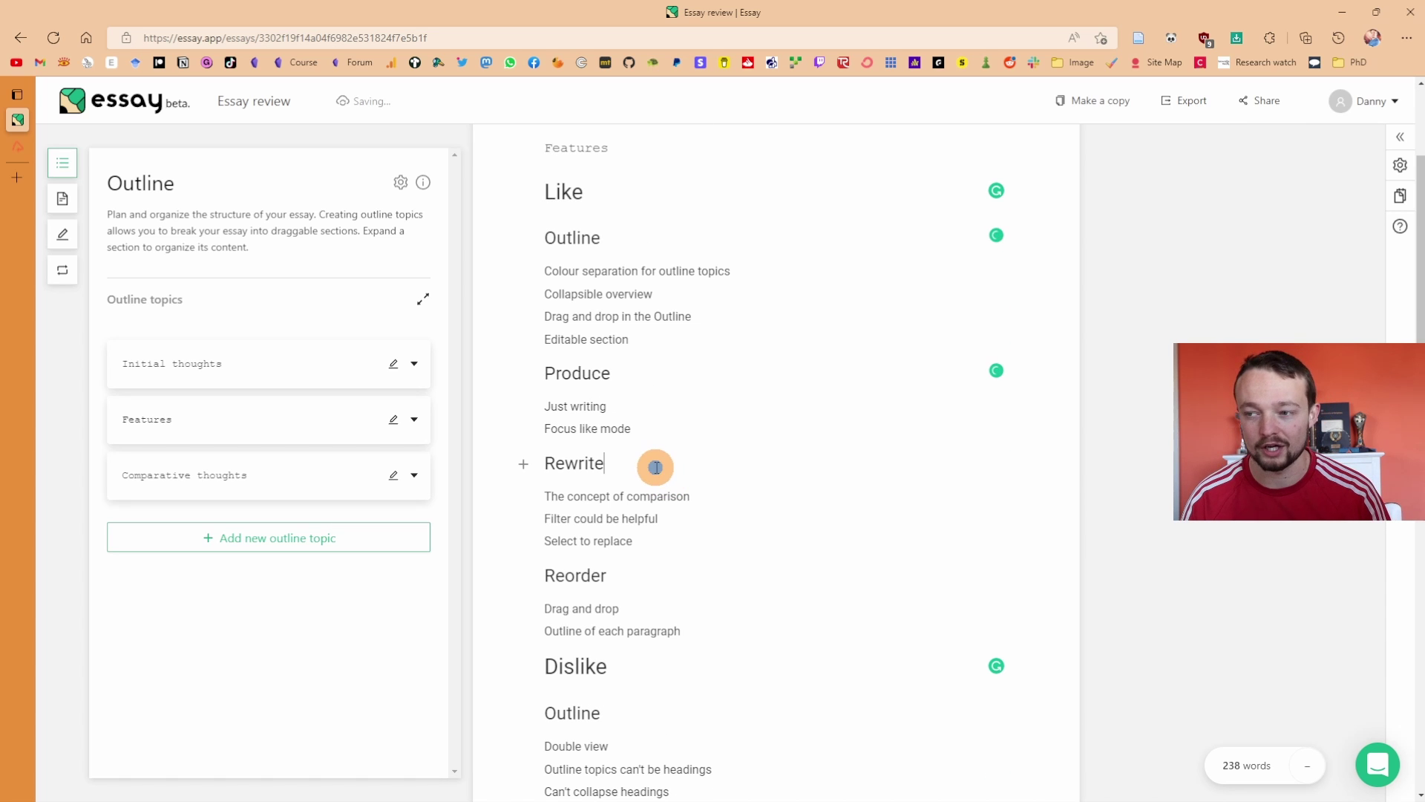
{"action": "scroll", "coordinate": [655, 461], "scroll_direction": "up", "scroll_amount": 2}
{"action": "left_click", "coordinate": [646, 461]}
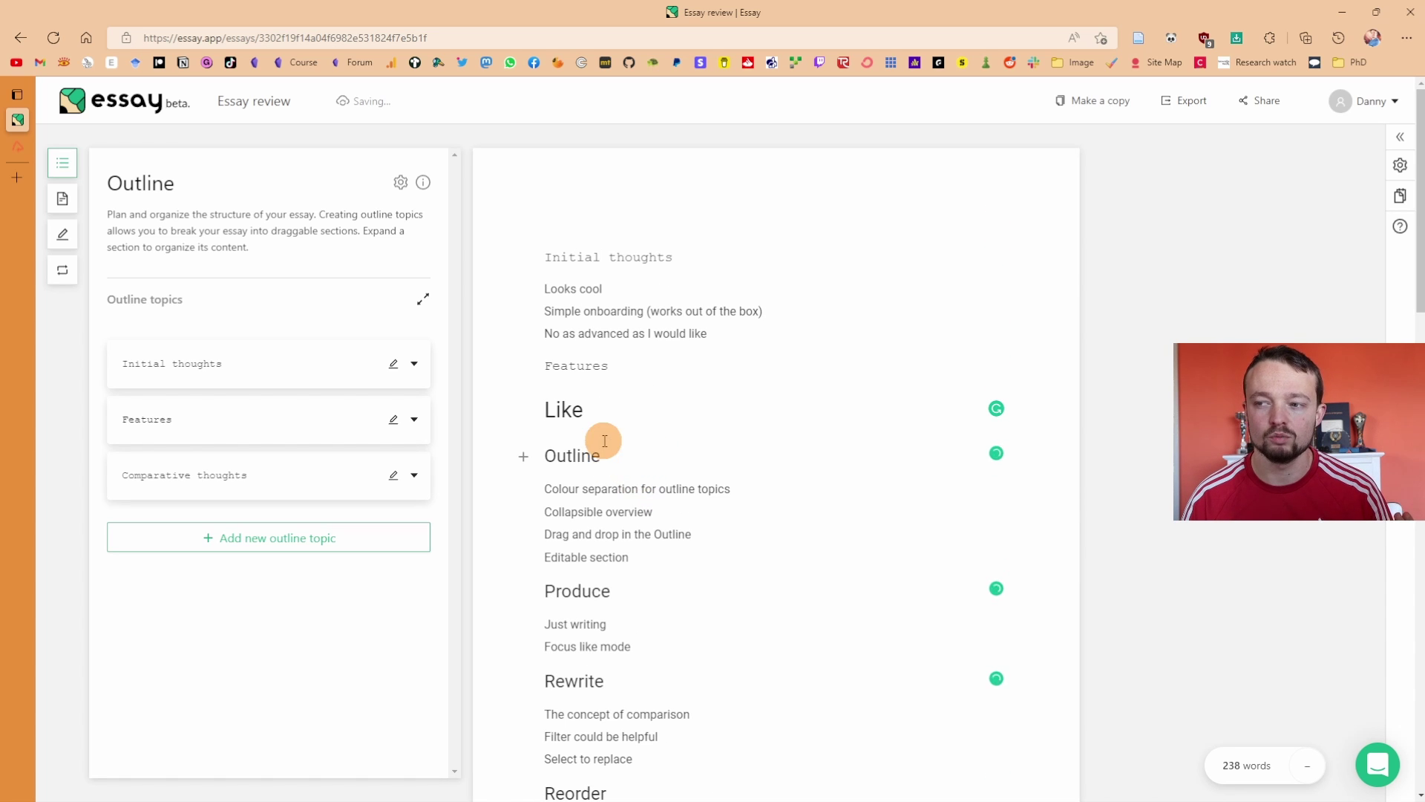
{"action": "scroll", "coordinate": [615, 427], "scroll_direction": "down", "scroll_amount": 7}
{"action": "scroll", "coordinate": [622, 417], "scroll_direction": "down", "scroll_amount": 4}
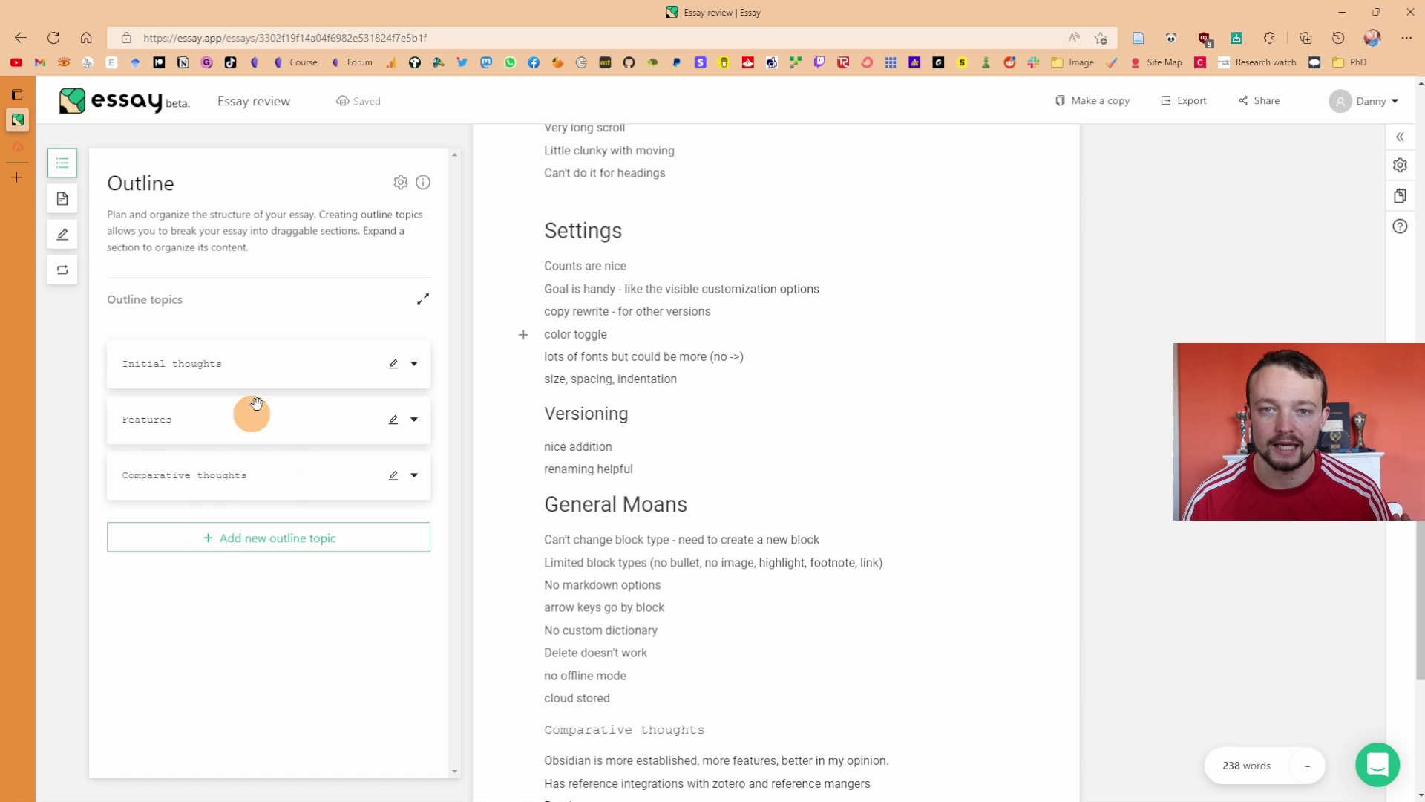
{"action": "scroll", "coordinate": [637, 487], "scroll_direction": "up", "scroll_amount": 5}
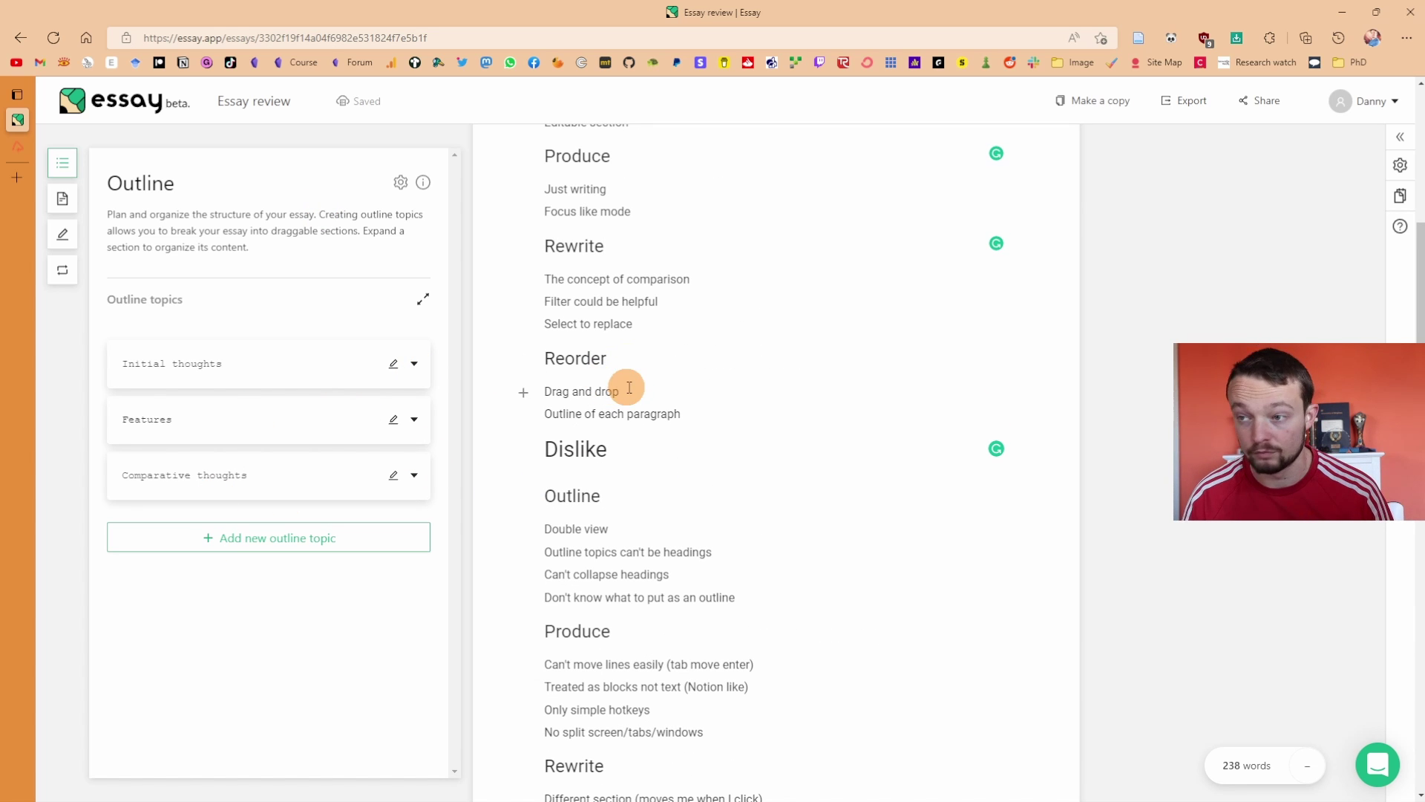
{"action": "scroll", "coordinate": [628, 357], "scroll_direction": "up", "scroll_amount": 5}
{"action": "scroll", "coordinate": [637, 335], "scroll_direction": "up", "scroll_amount": 1}
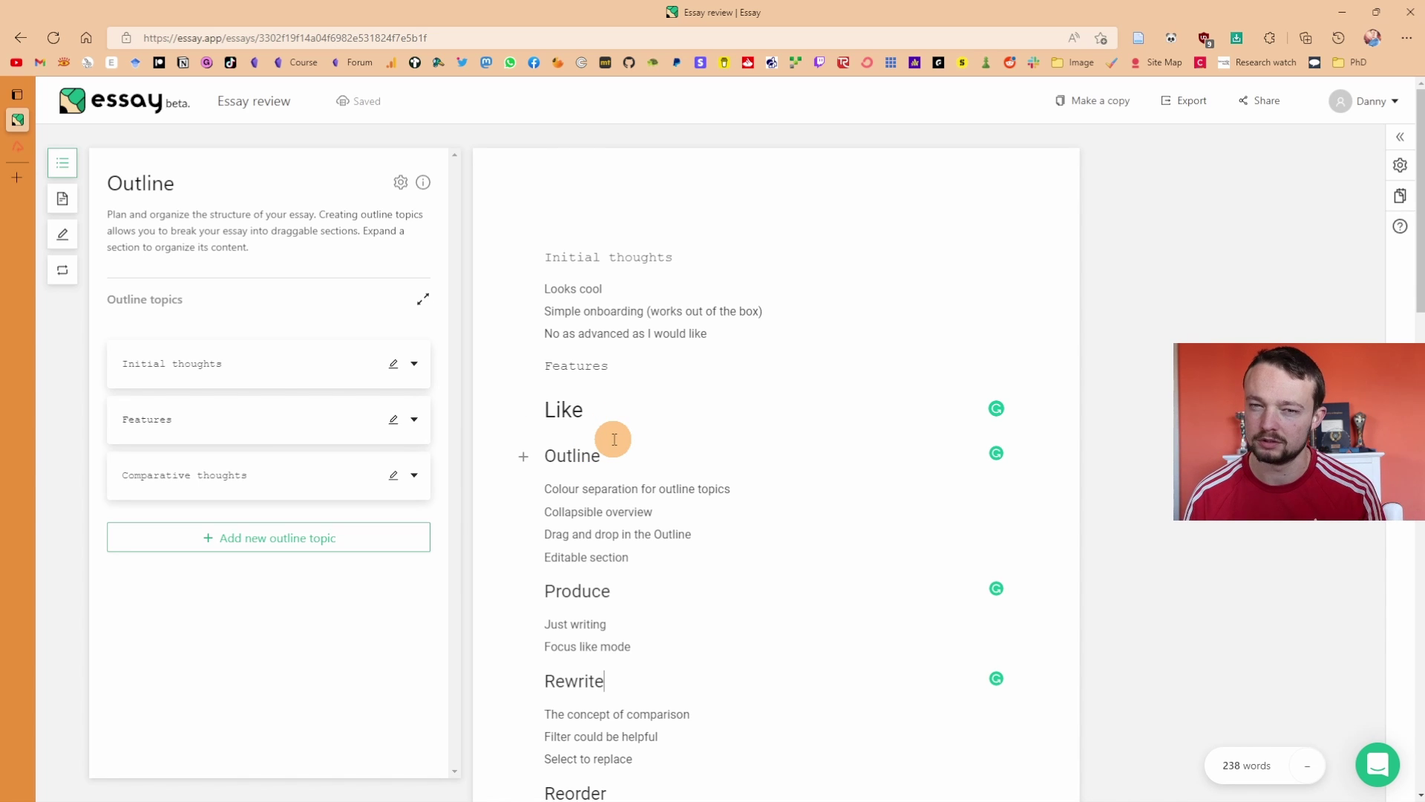
Examine the Outline notes under Dislike, including "Can't collapse headings" and "Don't know what to put as an outline"
{"action": "scroll", "coordinate": [614, 439], "scroll_direction": "down", "scroll_amount": 9}
{"action": "left_click", "coordinate": [671, 365]}
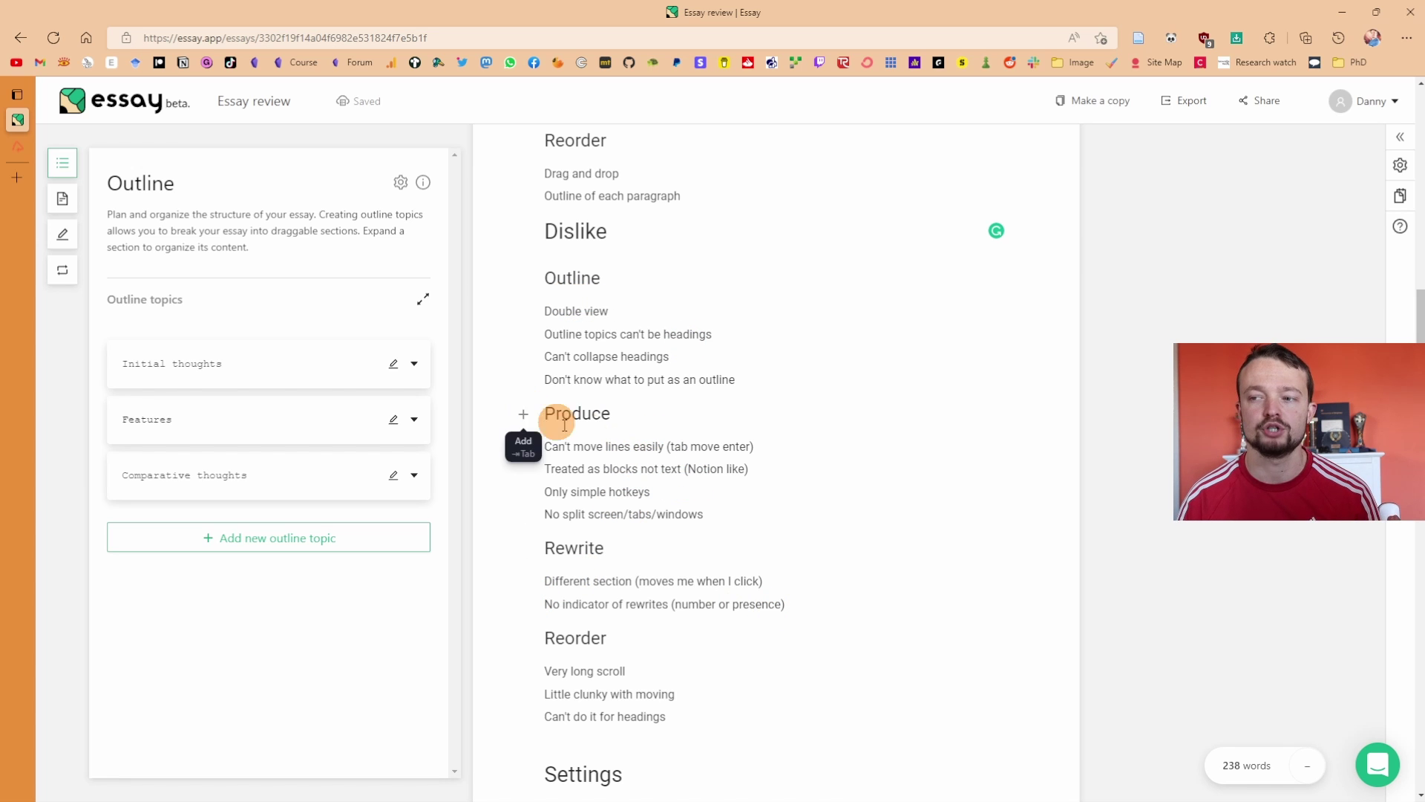
{"action": "scroll", "coordinate": [668, 417], "scroll_direction": "down", "scroll_amount": 4}
{"action": "scroll", "coordinate": [668, 417], "scroll_direction": "up", "scroll_amount": 4}
{"action": "scroll", "coordinate": [669, 419], "scroll_direction": "down", "scroll_amount": 3}
{"action": "scroll", "coordinate": [669, 418], "scroll_direction": "up", "scroll_amount": 3}
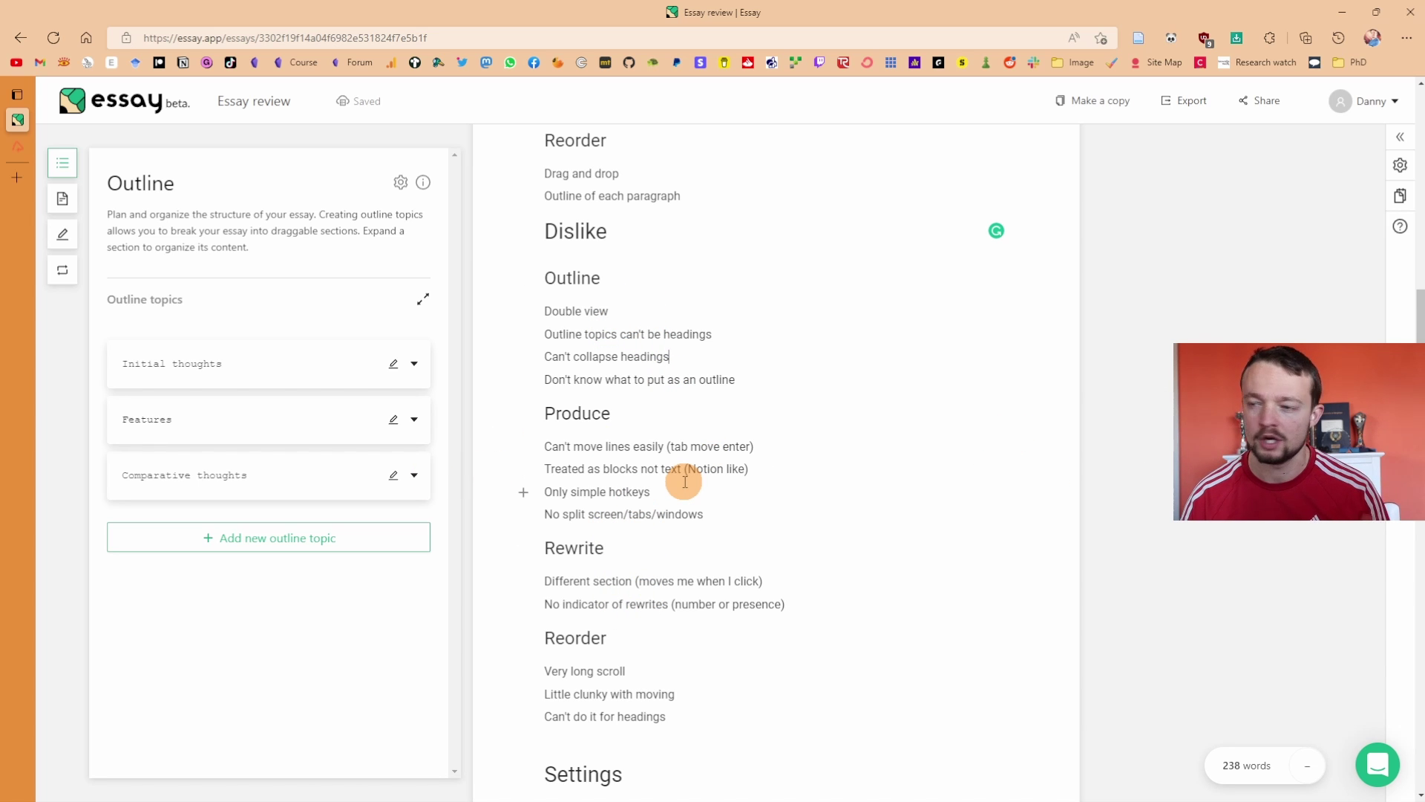
{"action": "scroll", "coordinate": [685, 482], "scroll_direction": "up", "scroll_amount": 3}
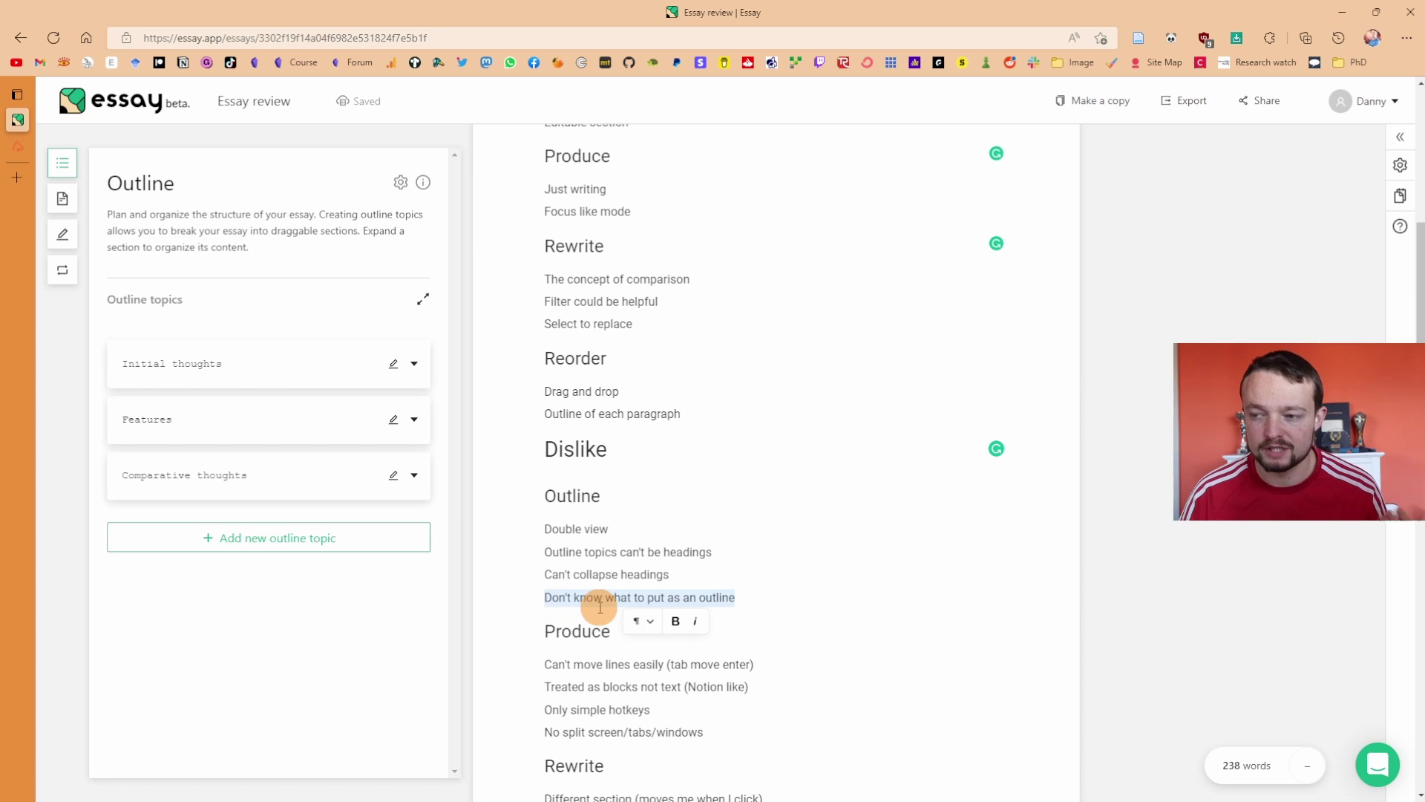
{"action": "left_click", "coordinate": [654, 447]}
{"action": "scroll", "coordinate": [700, 447], "scroll_direction": "up", "scroll_amount": 2}
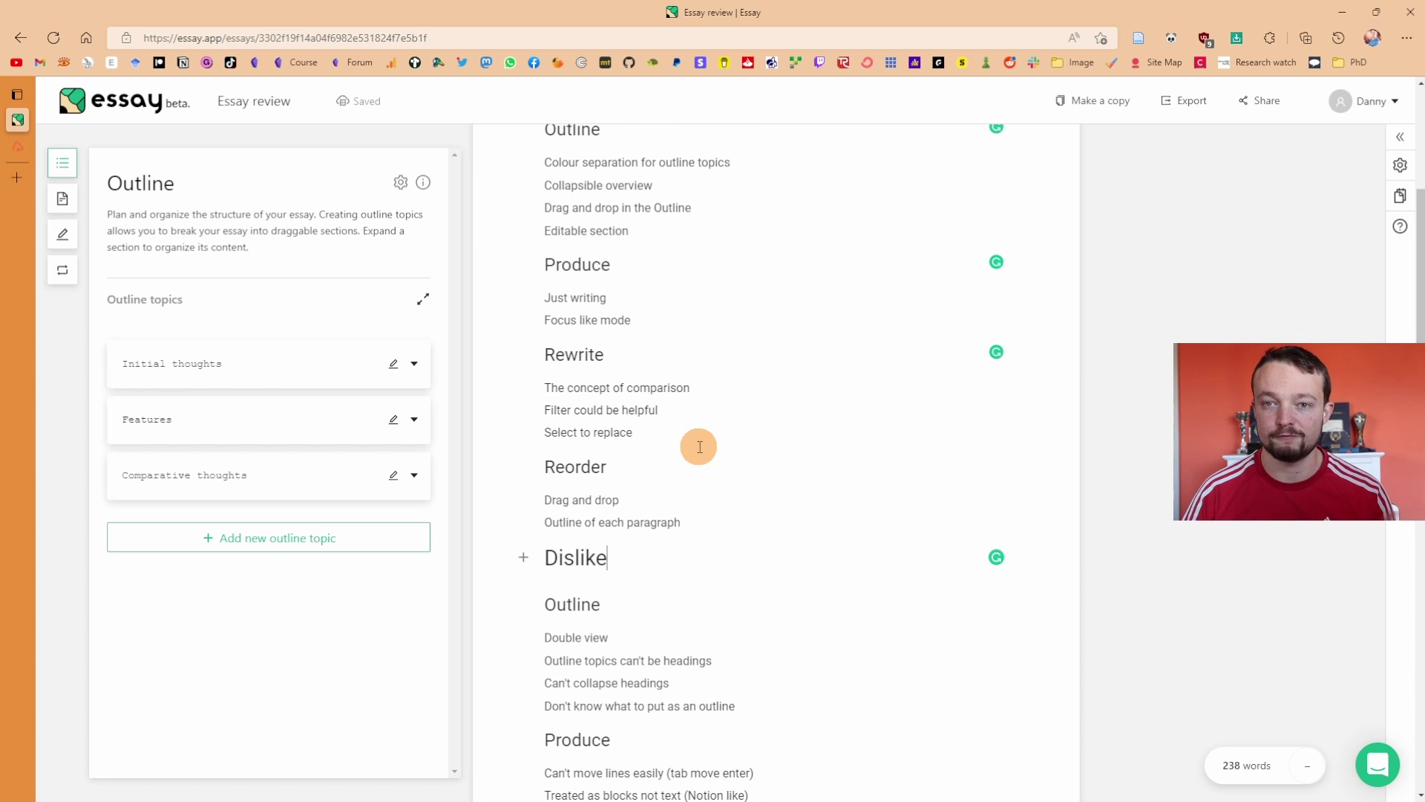
{"action": "scroll", "coordinate": [699, 447], "scroll_direction": "up", "scroll_amount": 3}
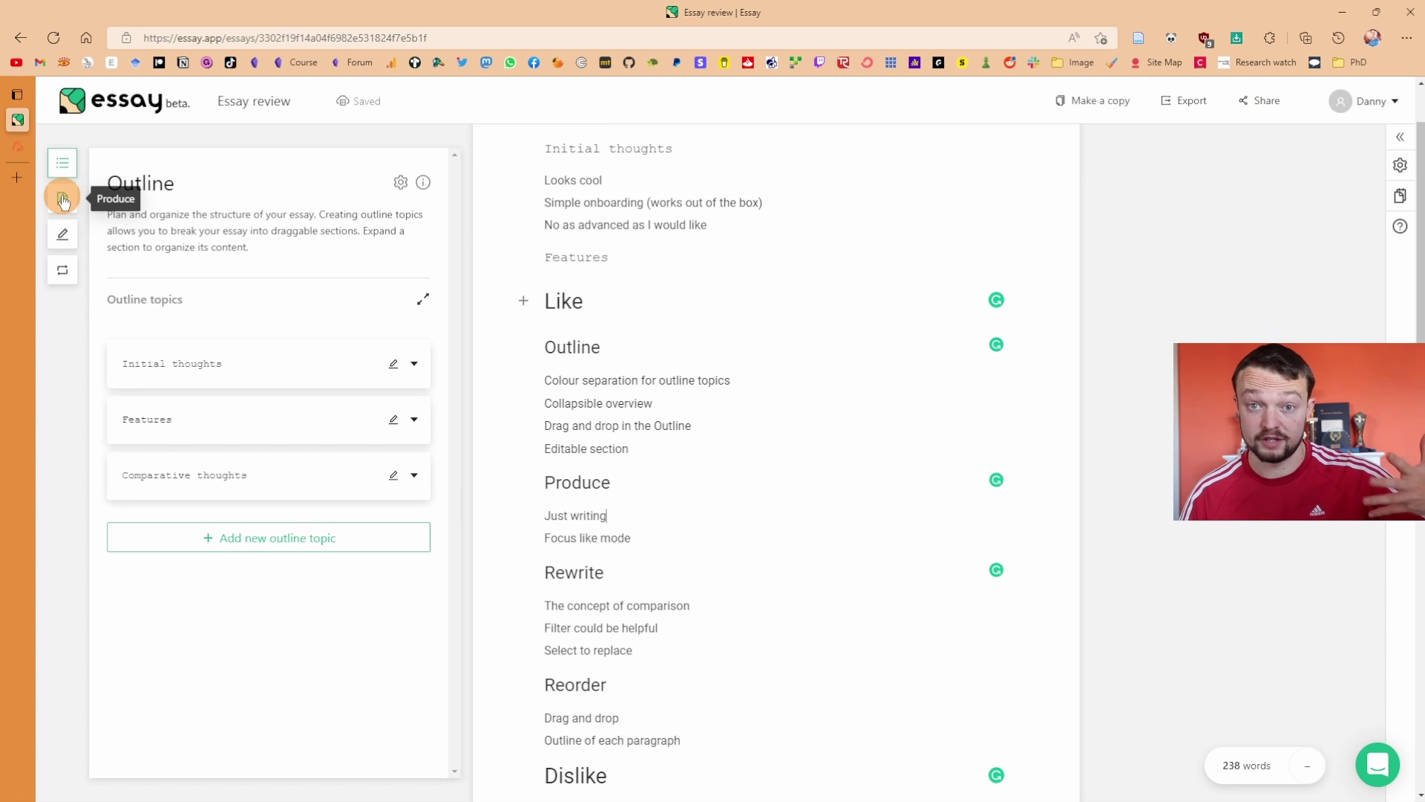
Switch the essay to Produce mode and look through the whole document
{"action": "left_click", "coordinate": [62, 199]}
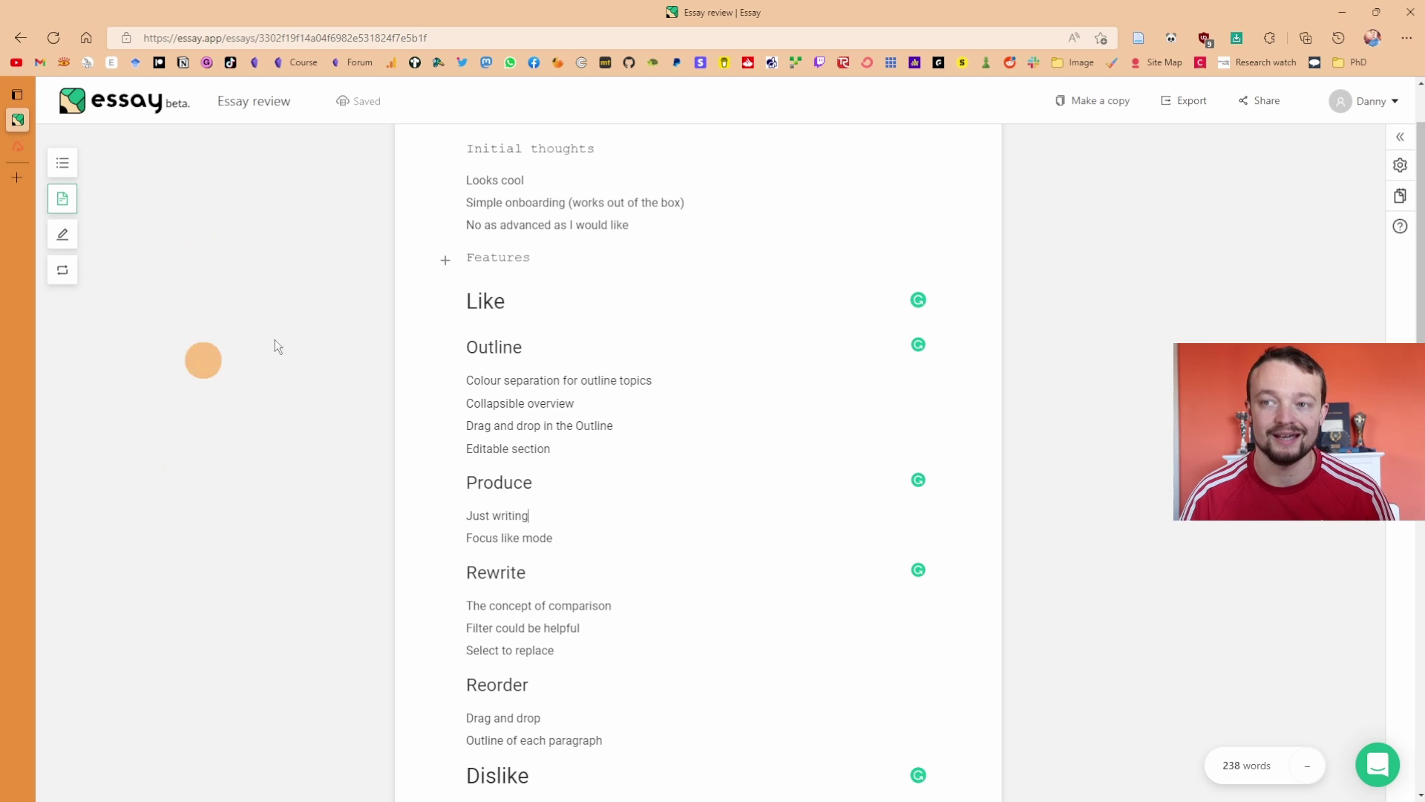
{"action": "scroll", "coordinate": [653, 353], "scroll_direction": "up", "scroll_amount": 2}
{"action": "scroll", "coordinate": [657, 343], "scroll_direction": "down", "scroll_amount": 15}
{"action": "scroll", "coordinate": [660, 338], "scroll_direction": "up", "scroll_amount": 15}
{"action": "left_click", "coordinate": [528, 256]}
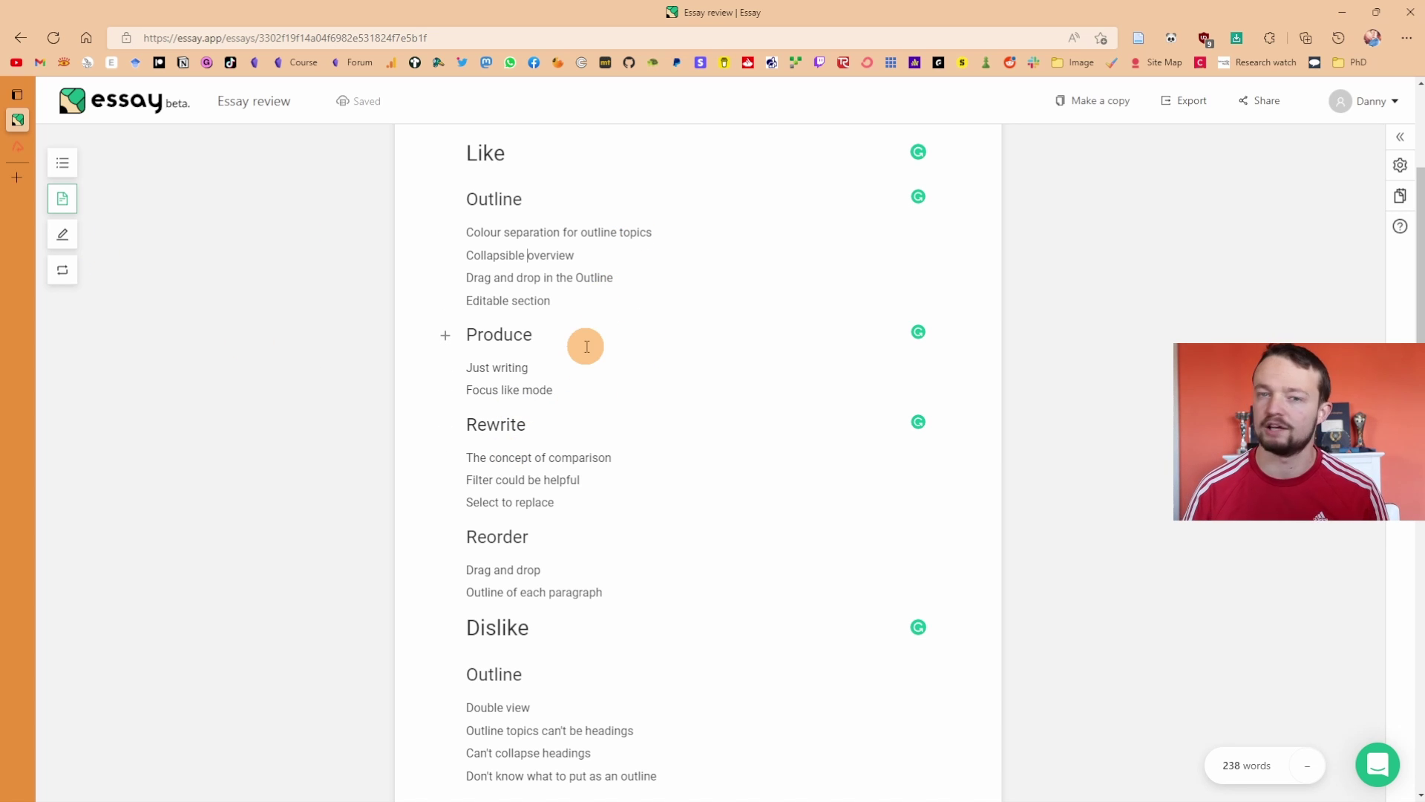
Read the "Just writing" and "Focus like mode" notes under Produce in the Like section
{"action": "left_click_drag", "start_coordinate": [586, 347], "coordinate": [406, 371]}
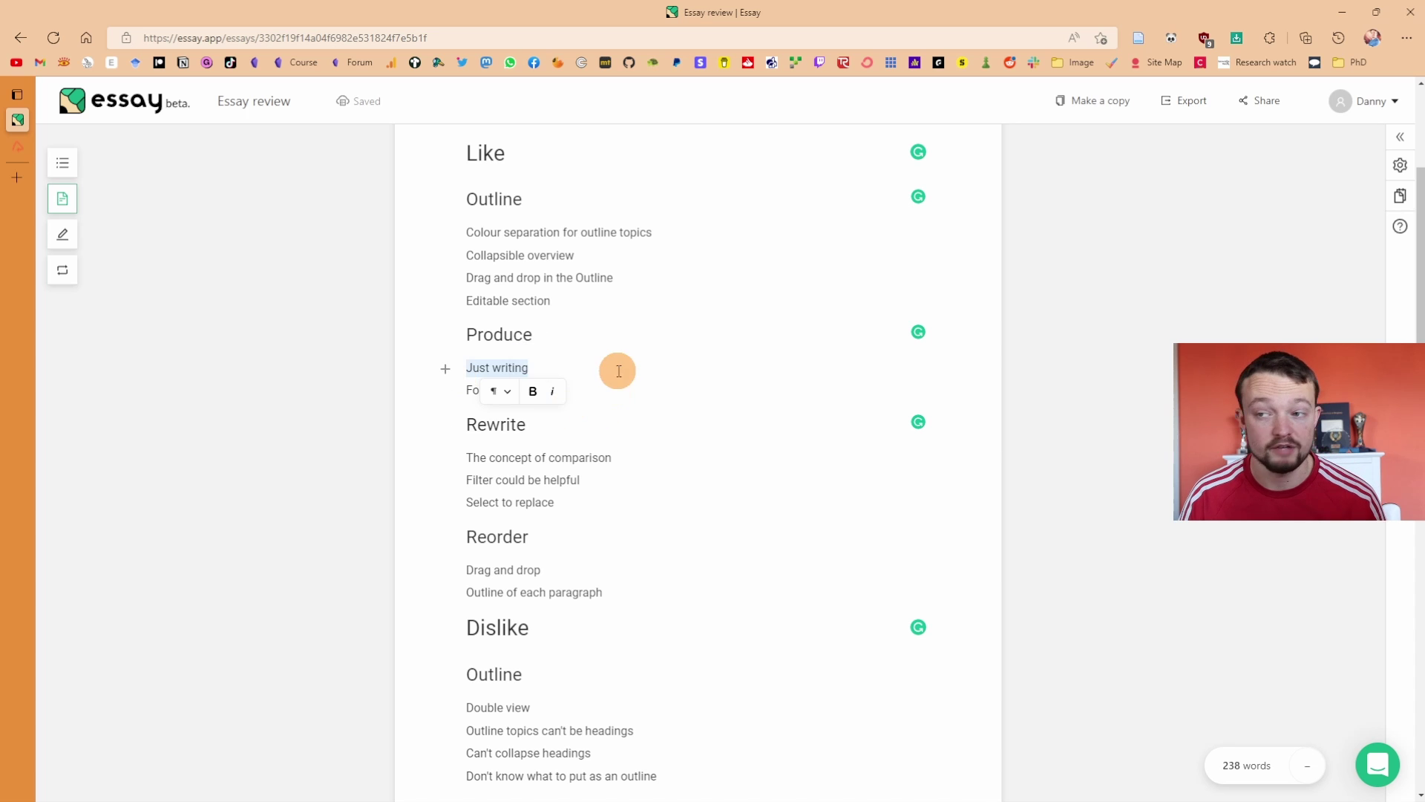
{"action": "left_click", "coordinate": [589, 395]}
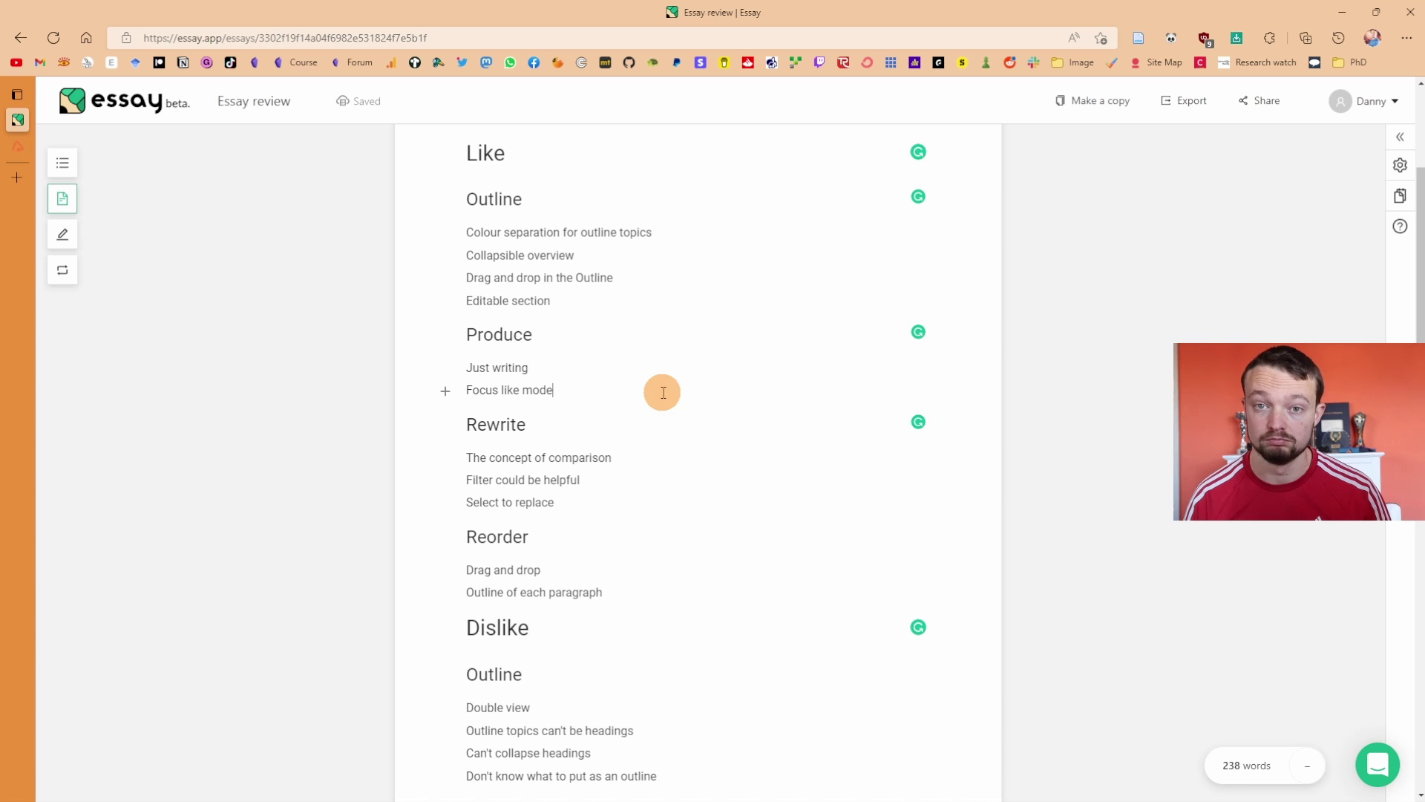
{"action": "scroll", "coordinate": [676, 349], "scroll_direction": "down", "scroll_amount": 7}
Move the "Can't move lines easily" line below "Treated as blocks not text" and back to its original place
{"action": "left_click", "coordinate": [698, 305]}
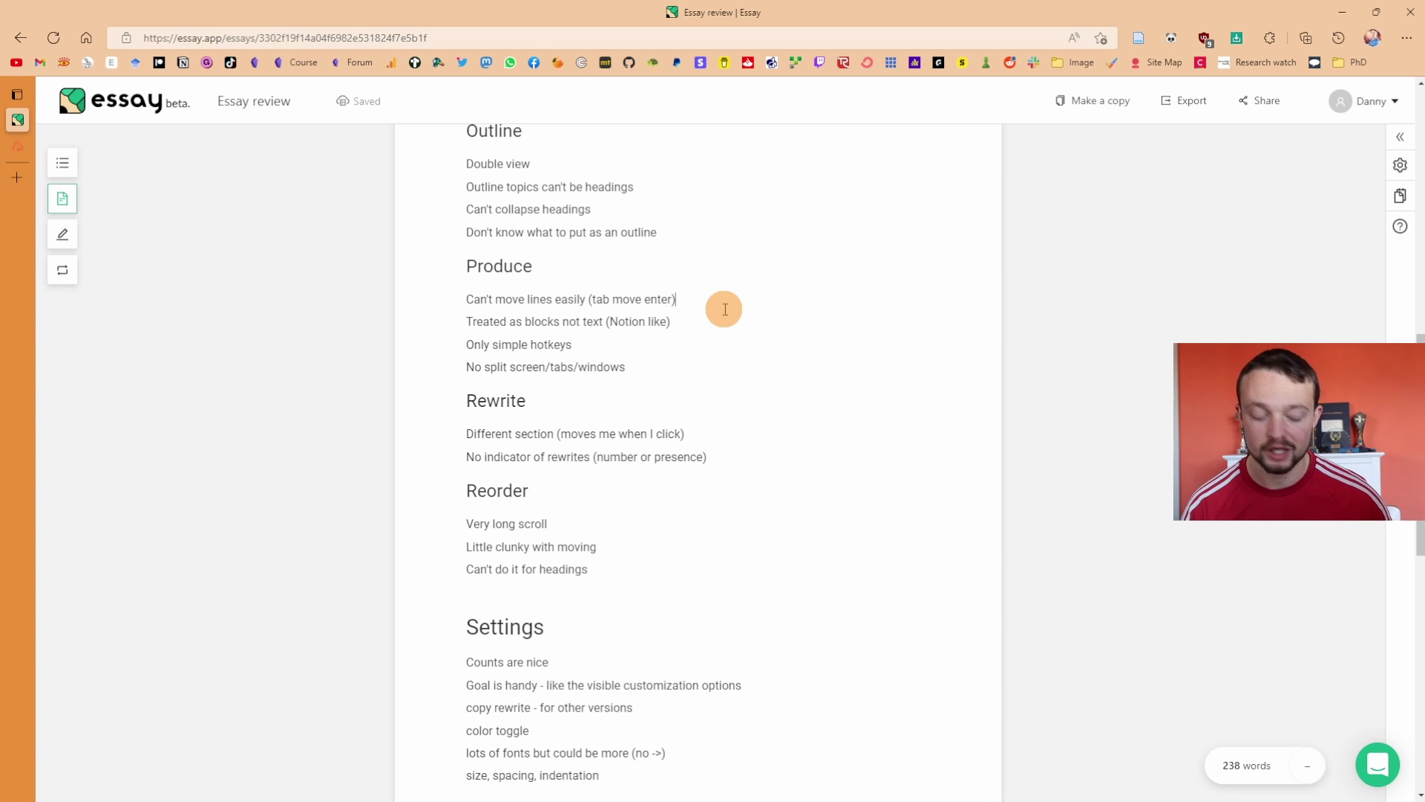
{"action": "key", "text": "Tab"}
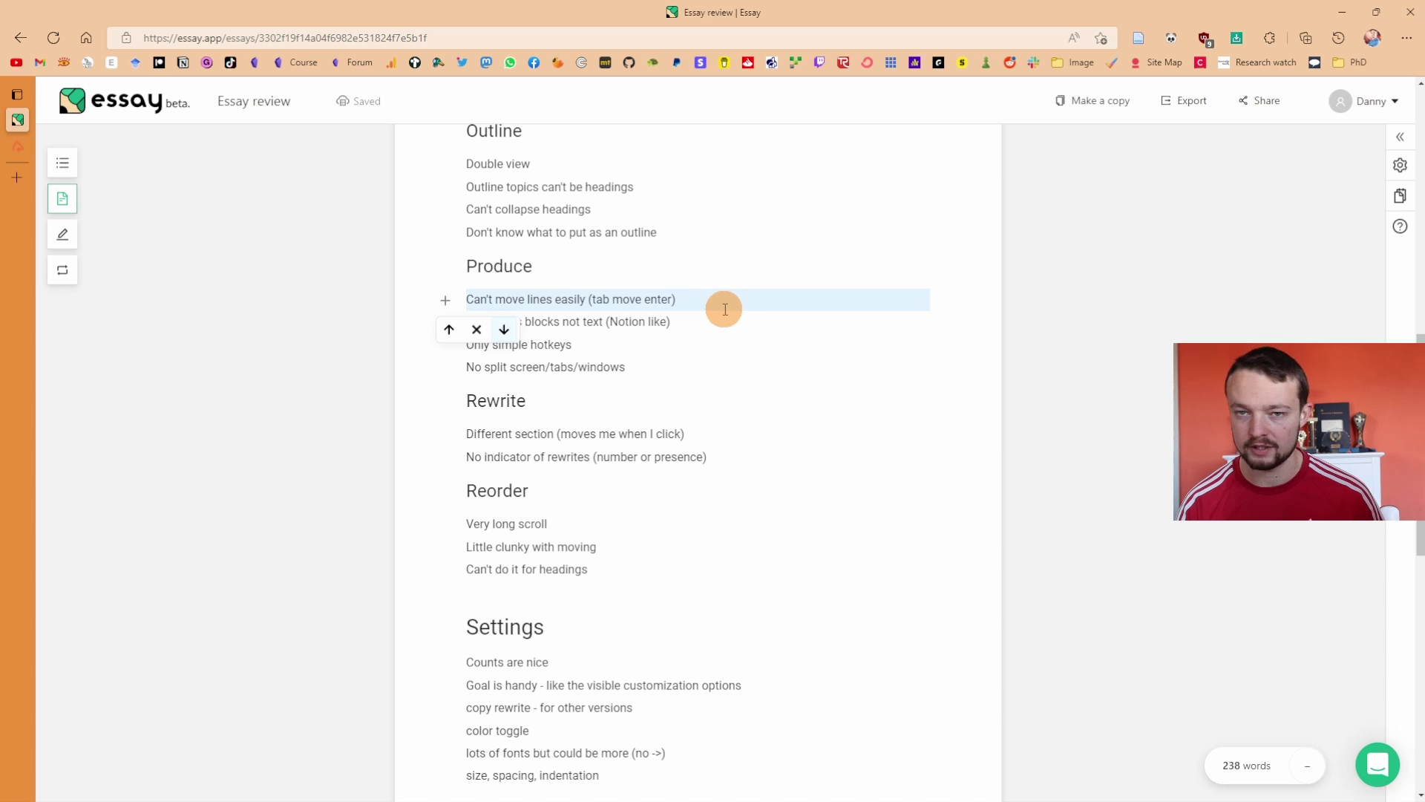
{"action": "key", "text": "Up"}
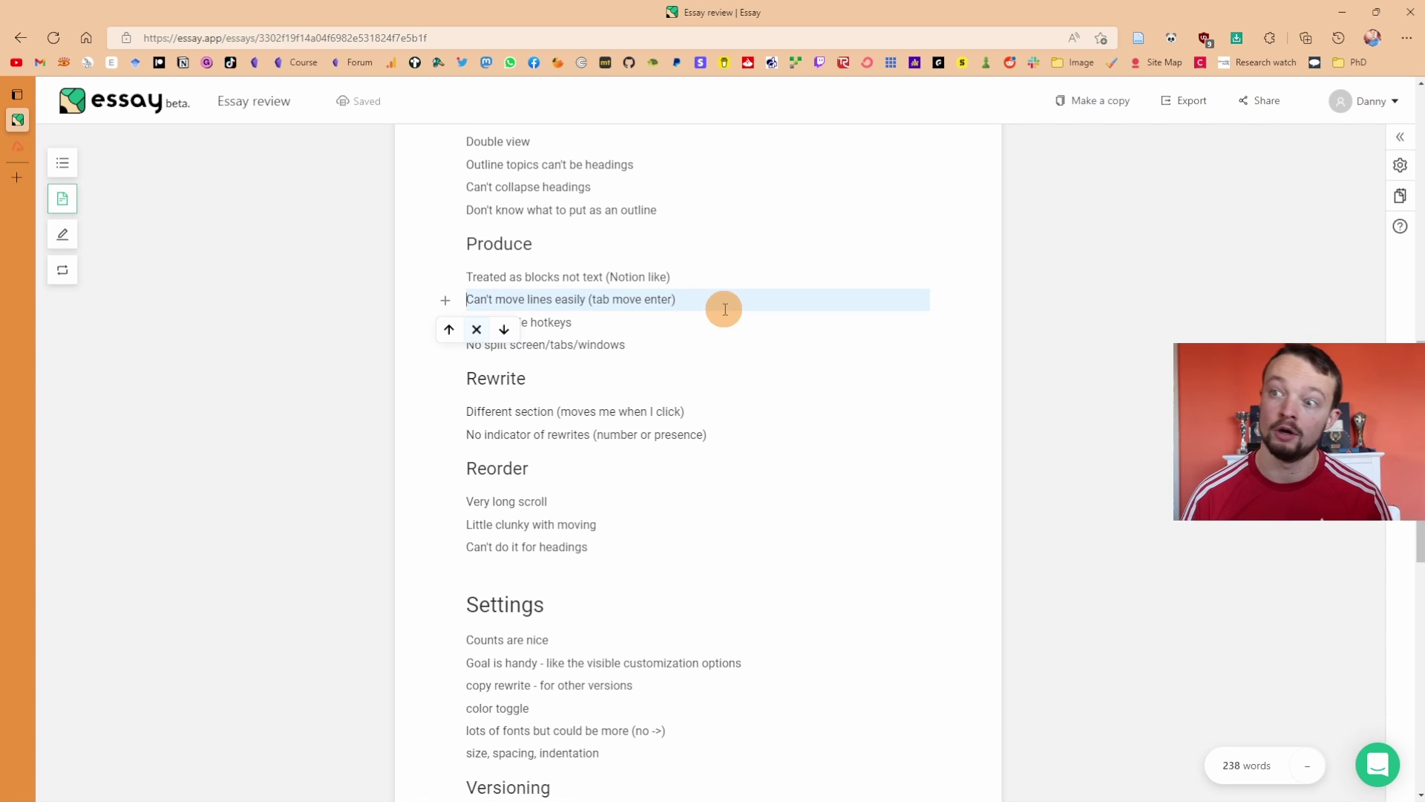
{"action": "key", "text": "Up"}
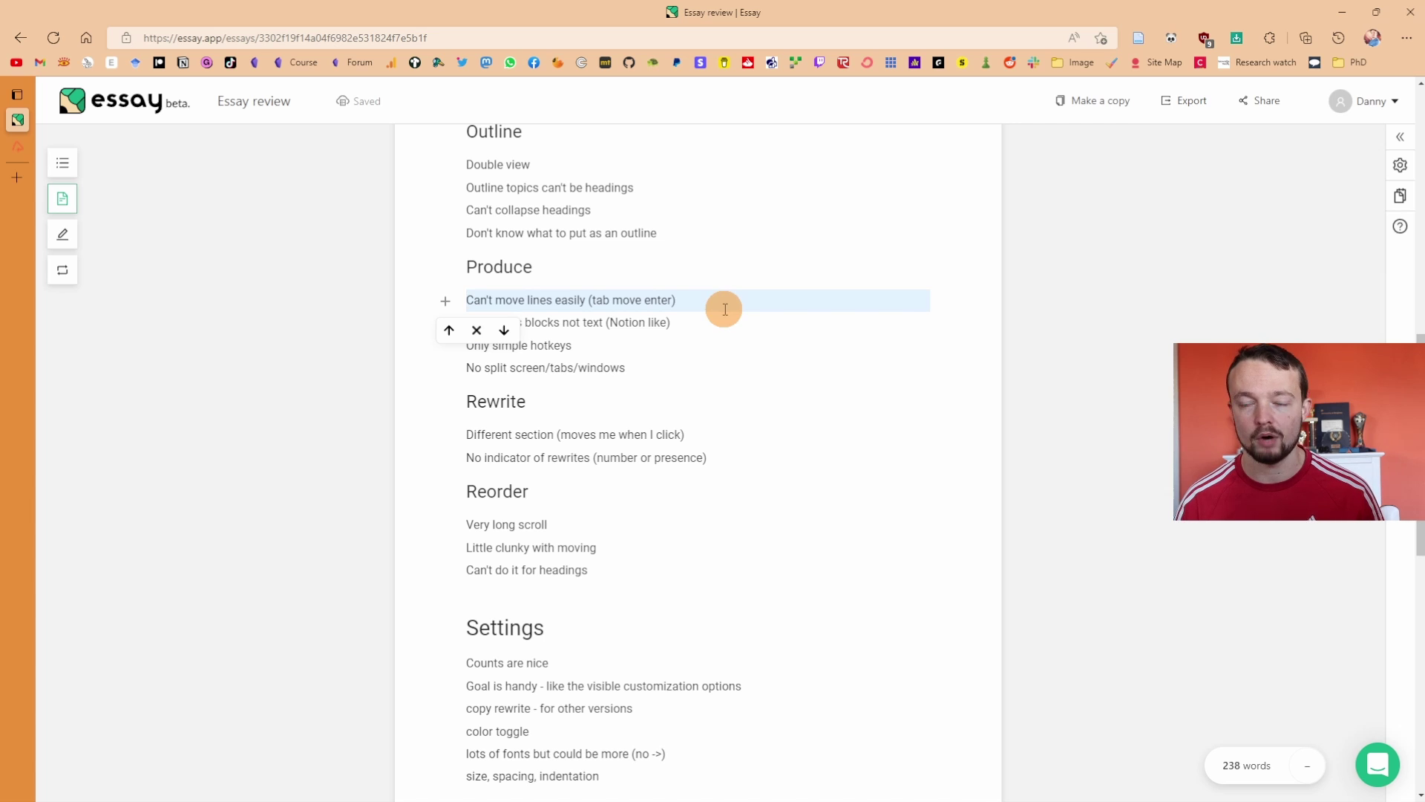
{"action": "key", "text": "Return"}
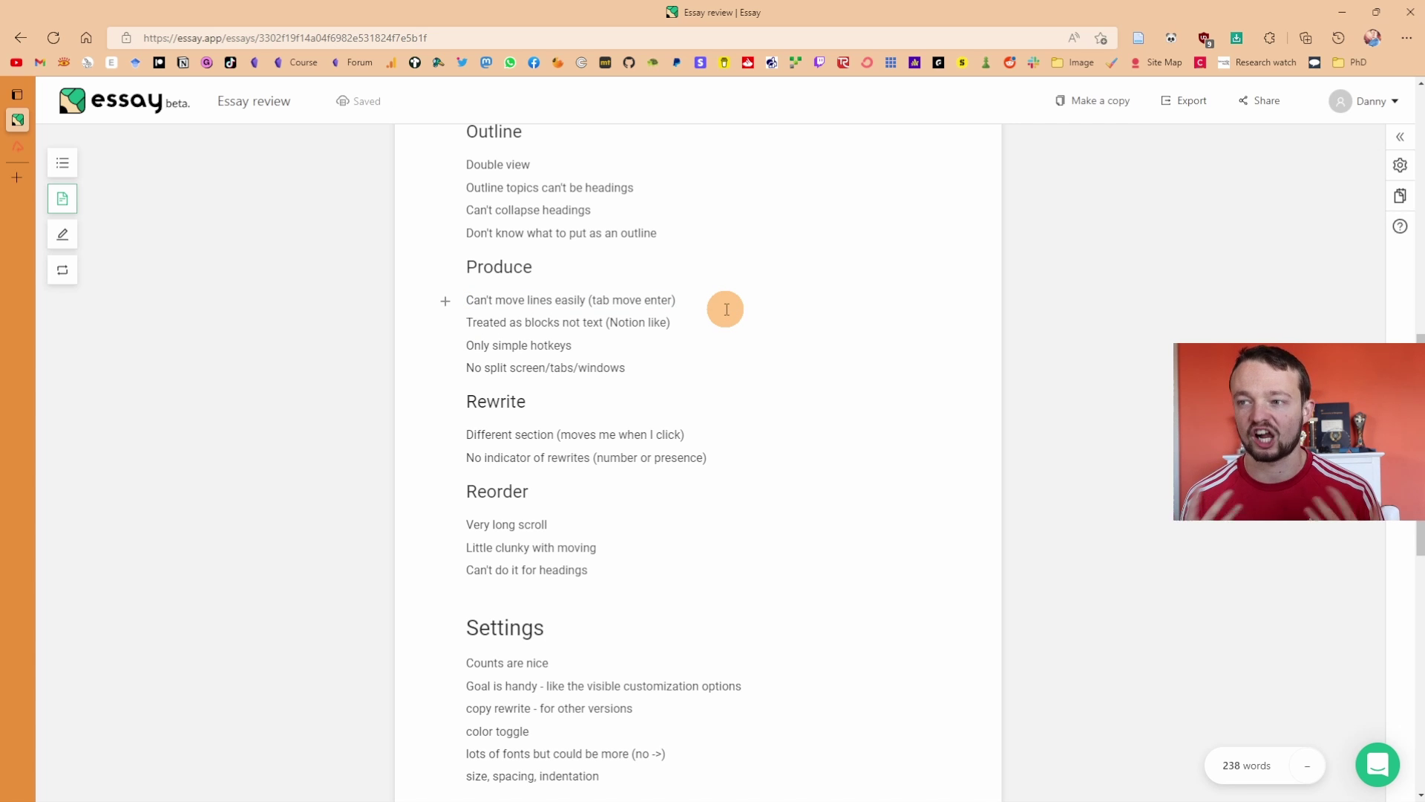
{"action": "key", "text": "Down"}
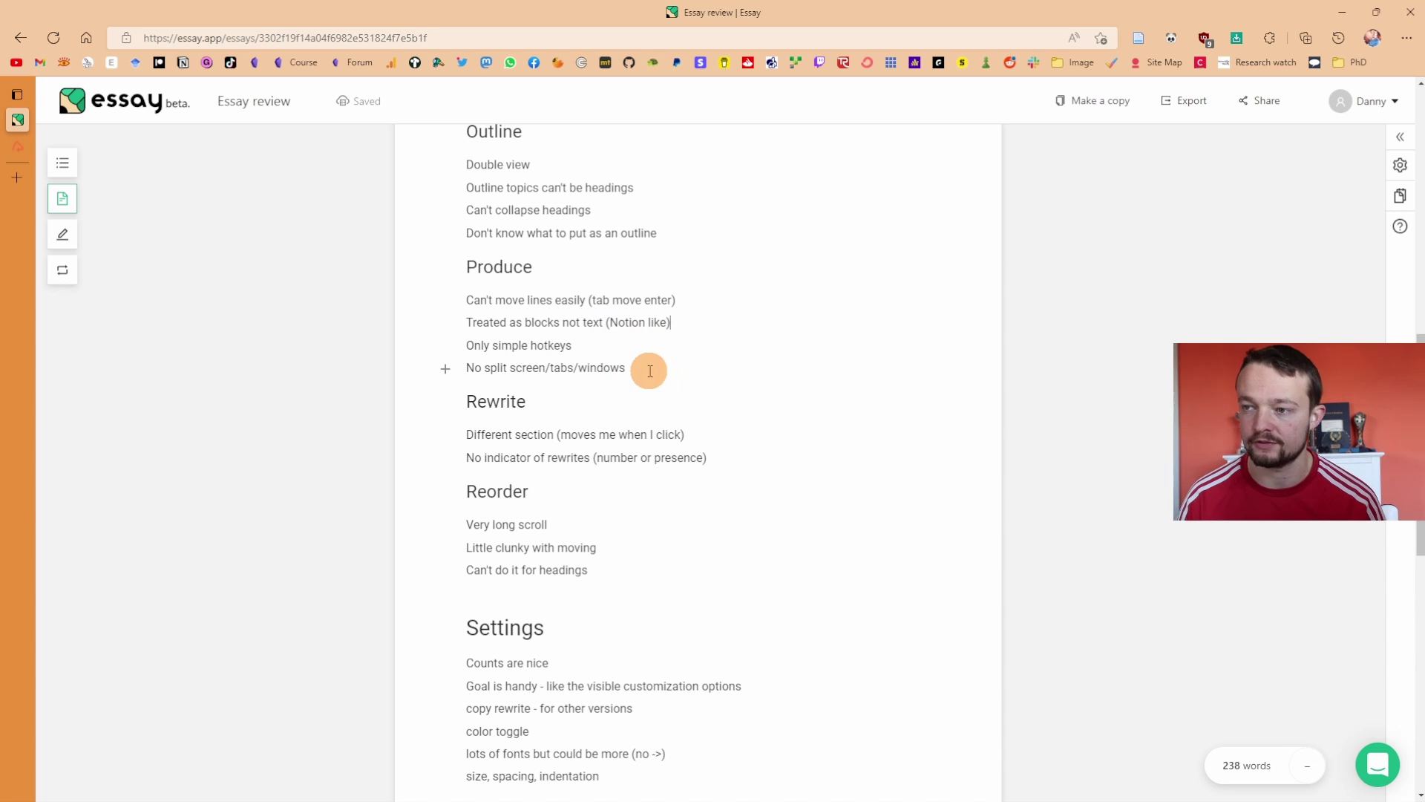
Select text in the "Only simple hotkeys" line and view the shortcut for the Italic formatting option
{"action": "left_click_drag", "start_coordinate": [650, 370], "coordinate": [535, 349]}
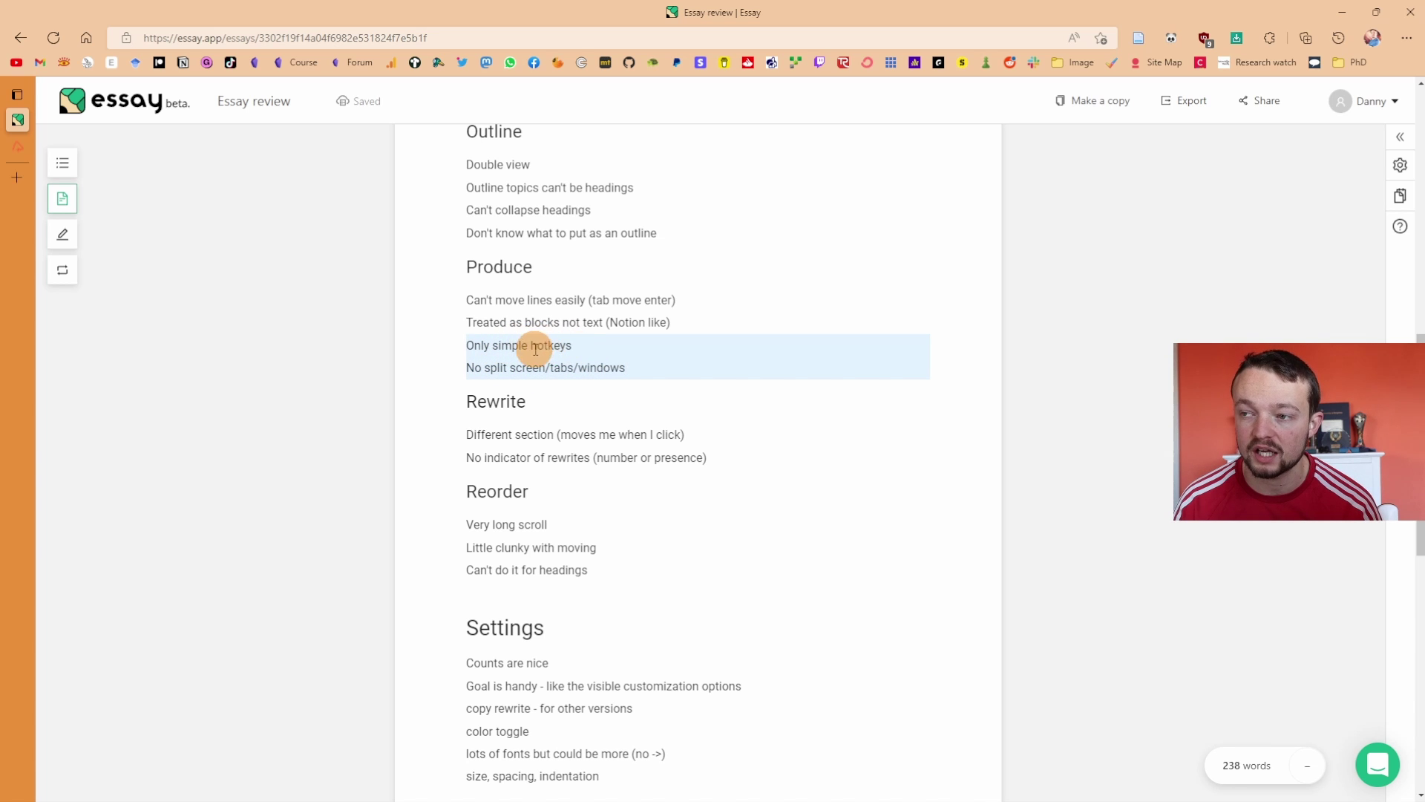
{"action": "left_click", "coordinate": [619, 366]}
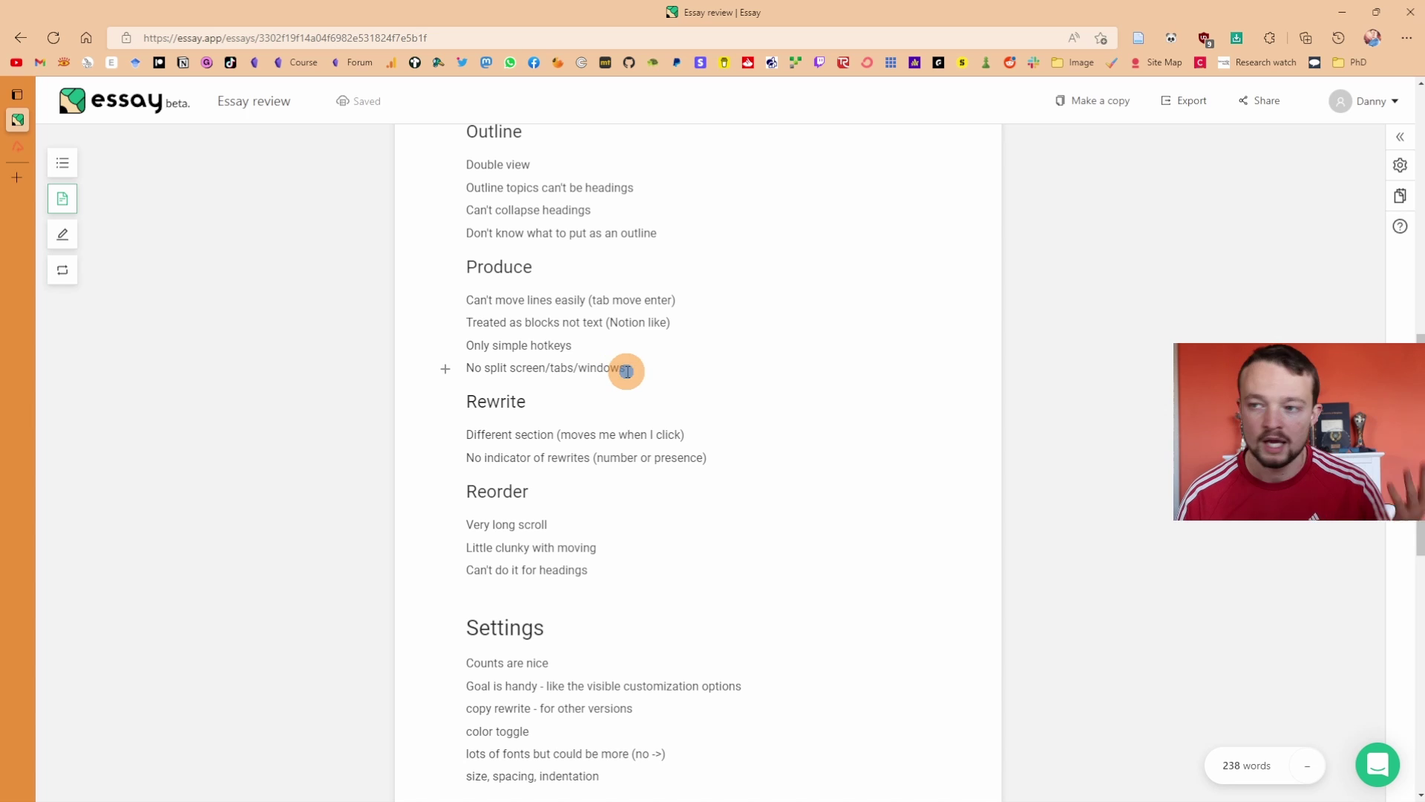
{"action": "left_click", "coordinate": [580, 346]}
{"action": "left_click", "coordinate": [652, 371]}
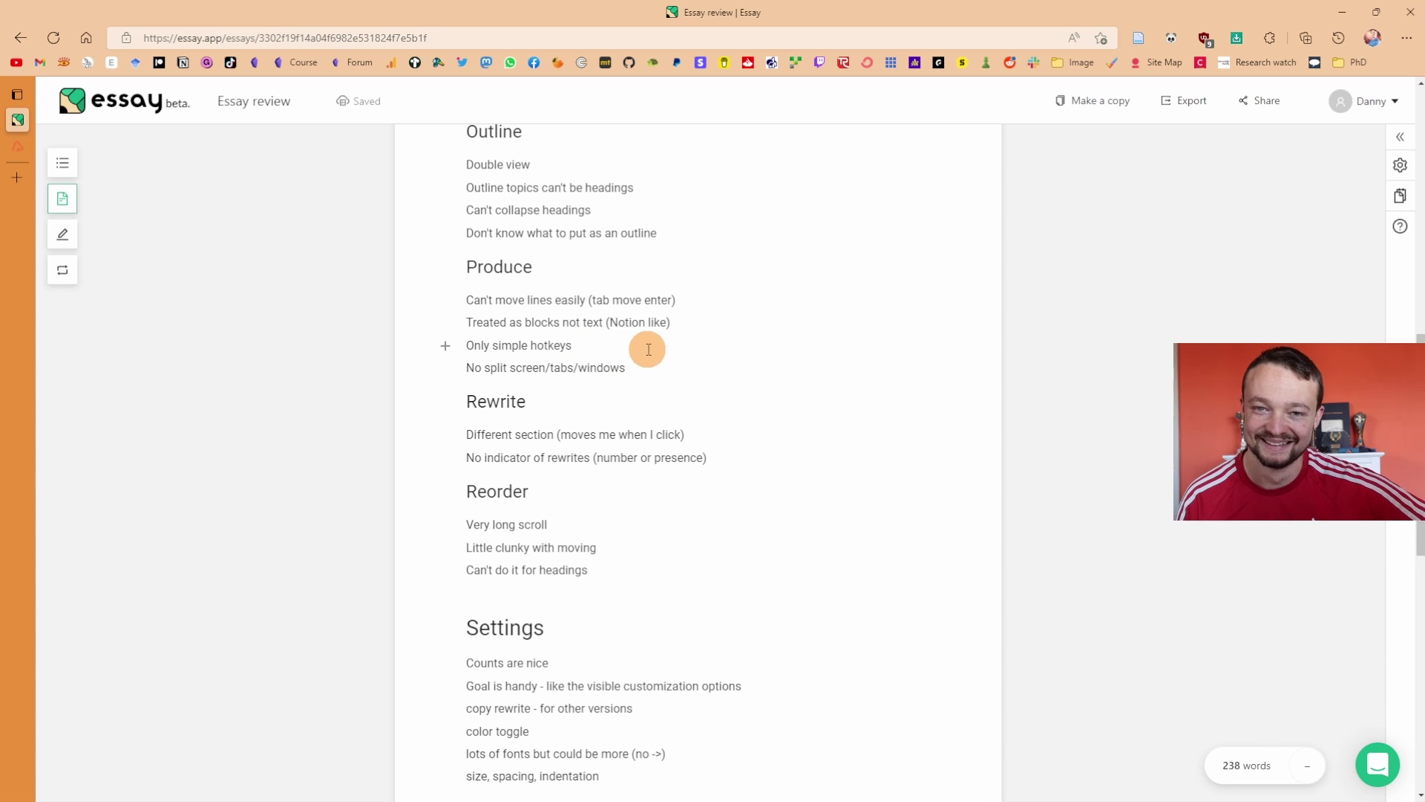
{"action": "left_click_drag", "start_coordinate": [587, 346], "coordinate": [511, 346]}
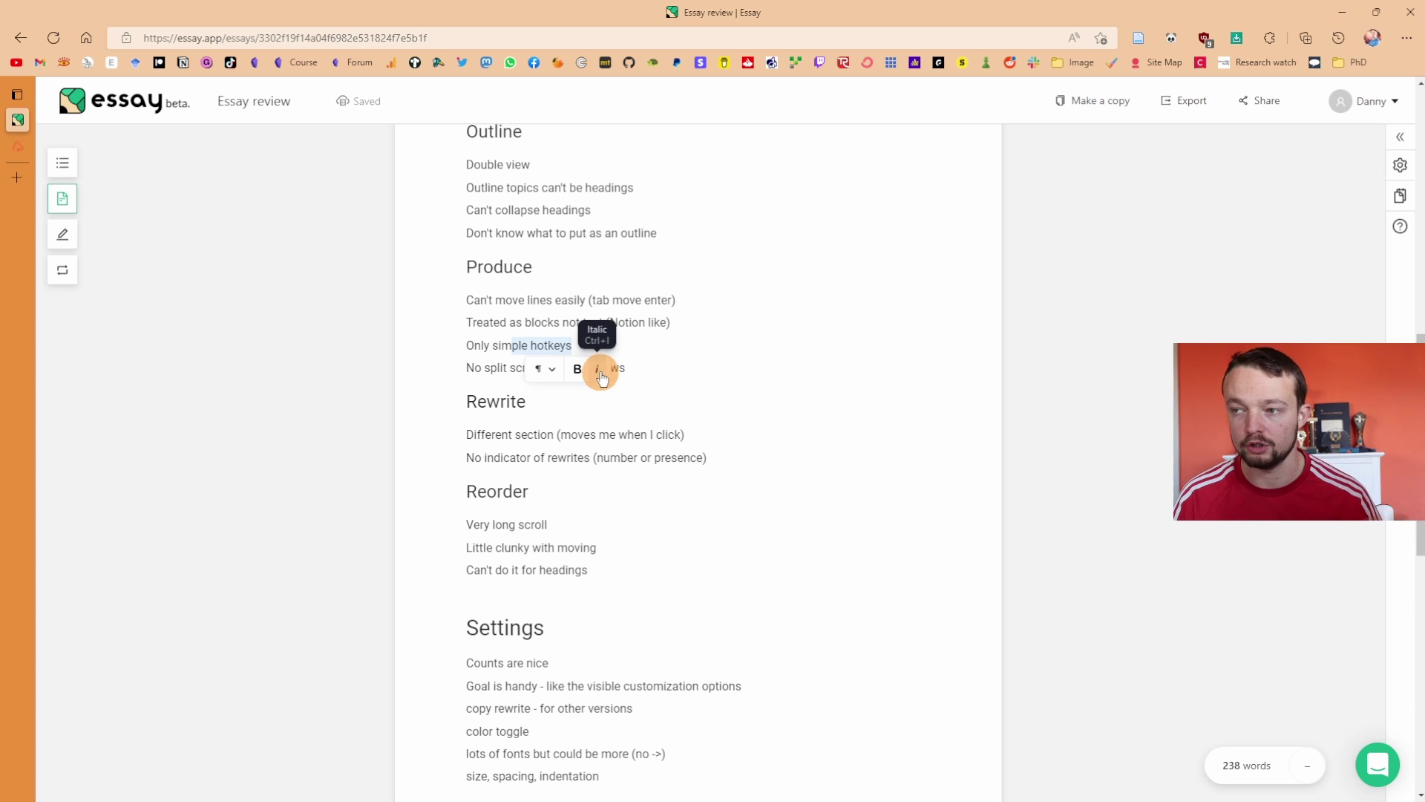
{"action": "left_click", "coordinate": [589, 347]}
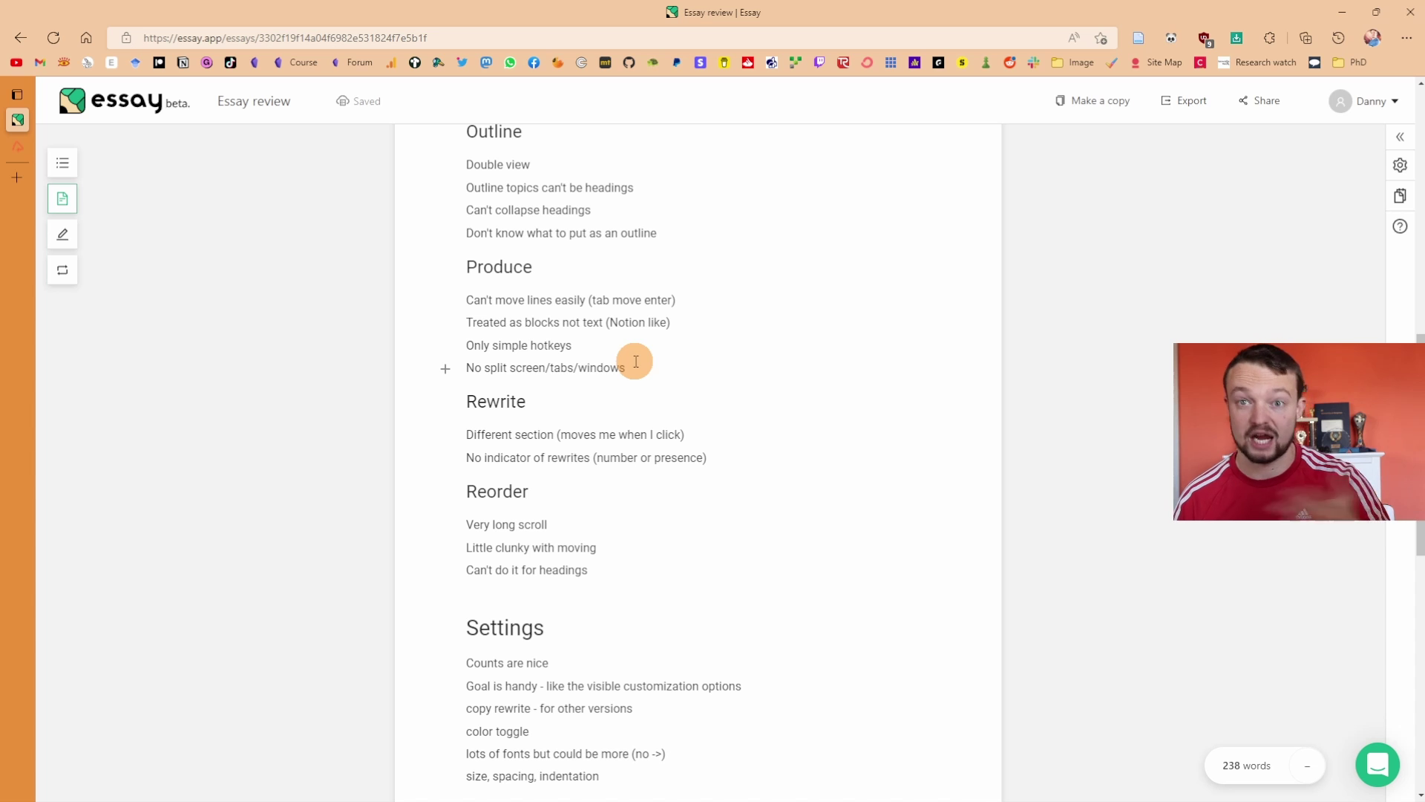
Highlight the "No split screen/tabs/windows" line under Produce in the Dislike section, then clear the selection
{"action": "left_click", "coordinate": [633, 320]}
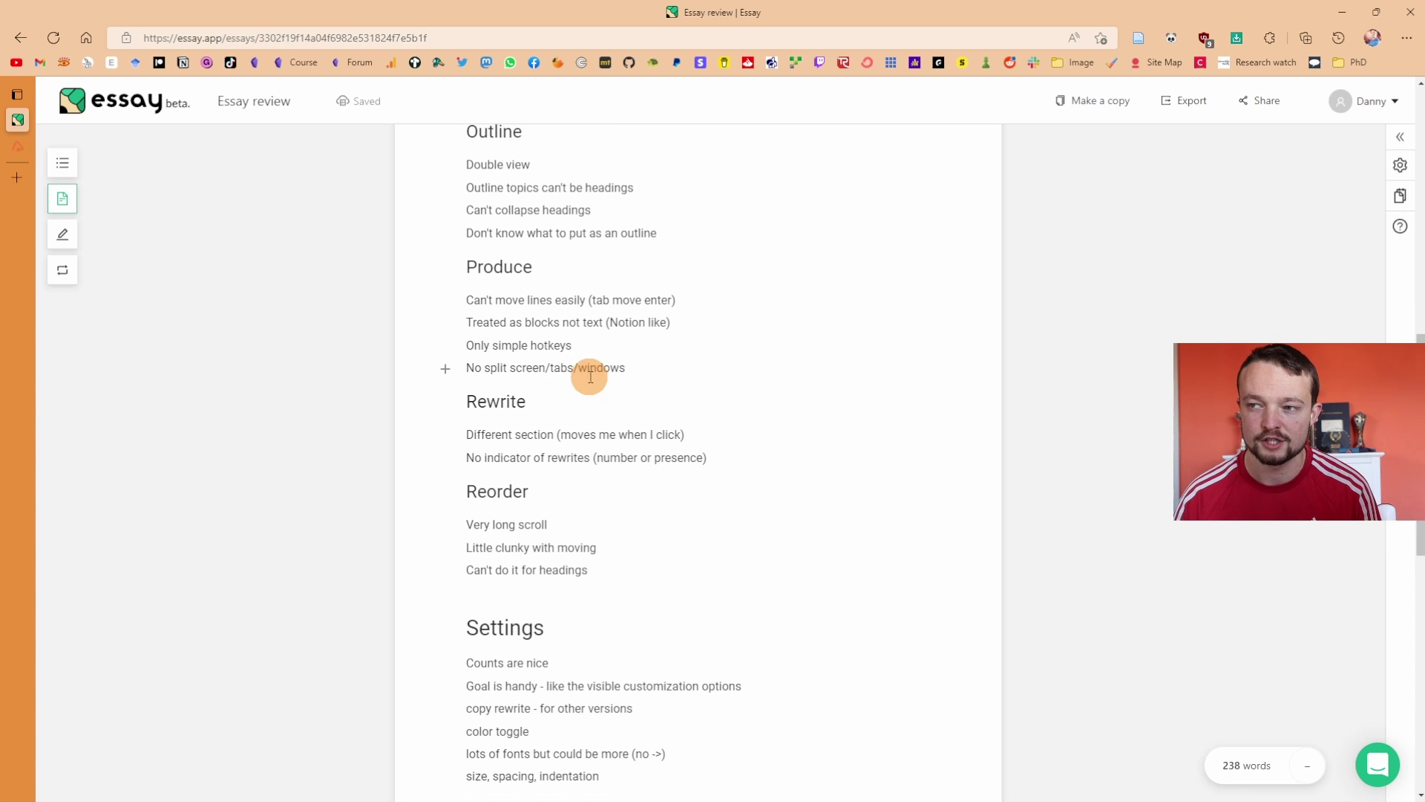
{"action": "left_click", "coordinate": [592, 345]}
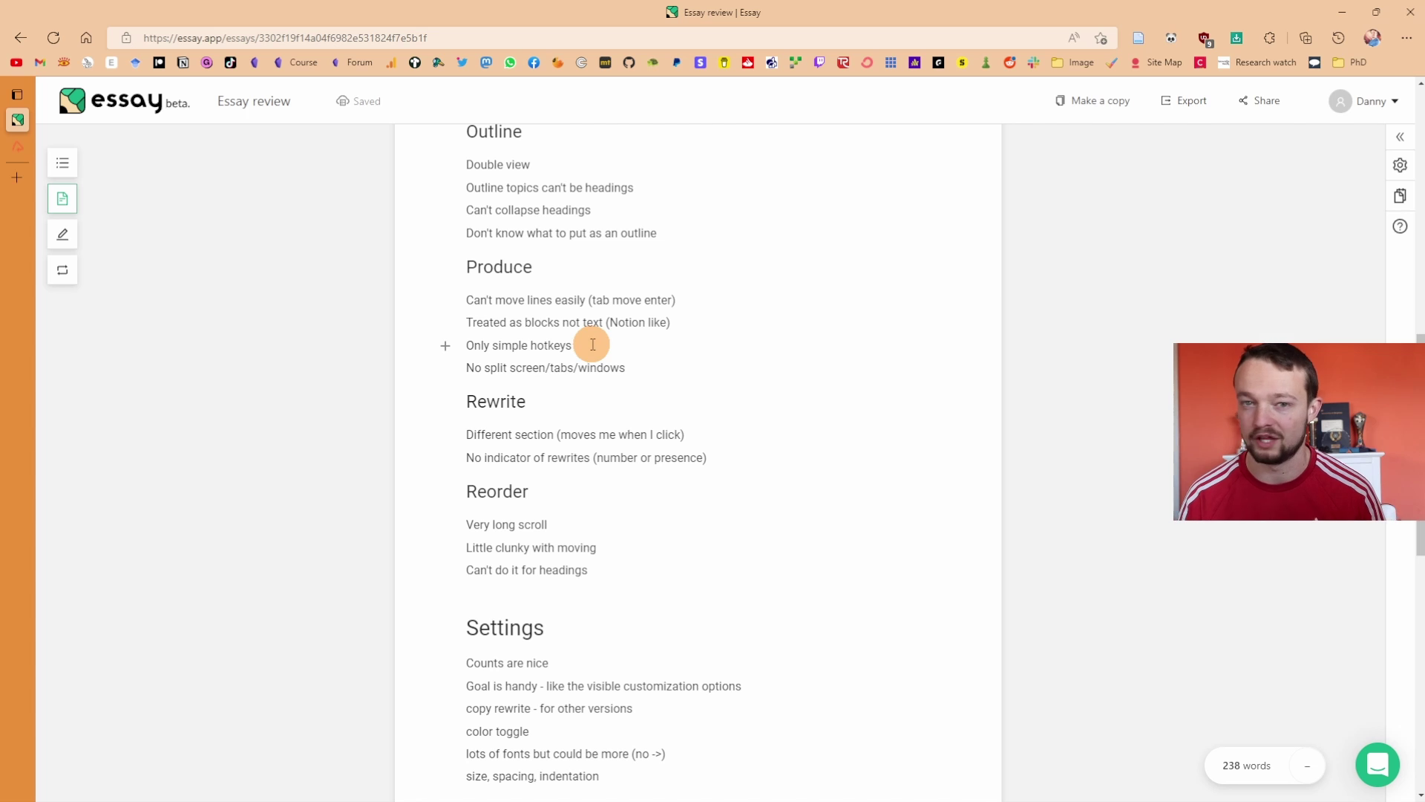
{"action": "left_click_drag", "start_coordinate": [593, 344], "coordinate": [693, 376]}
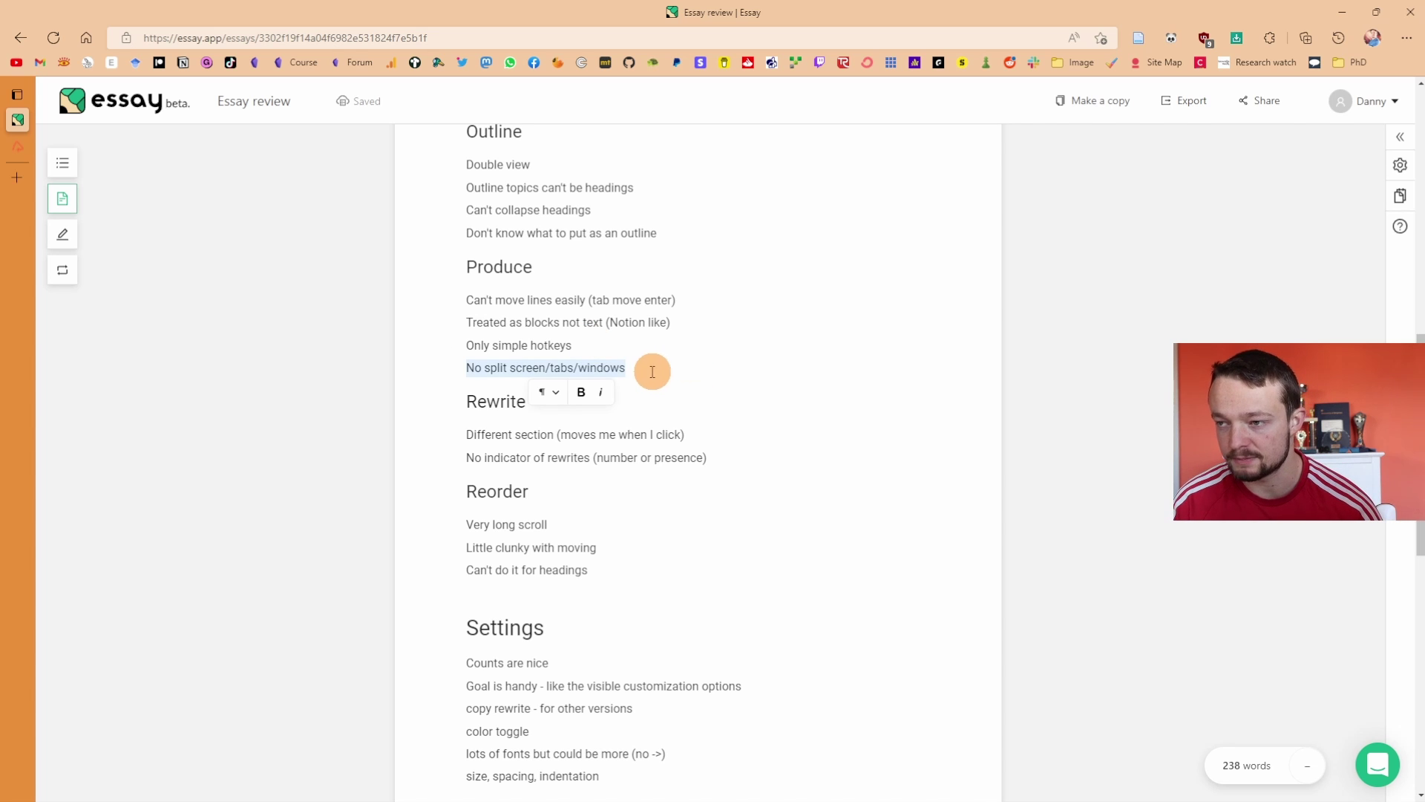
{"action": "left_click", "coordinate": [675, 369]}
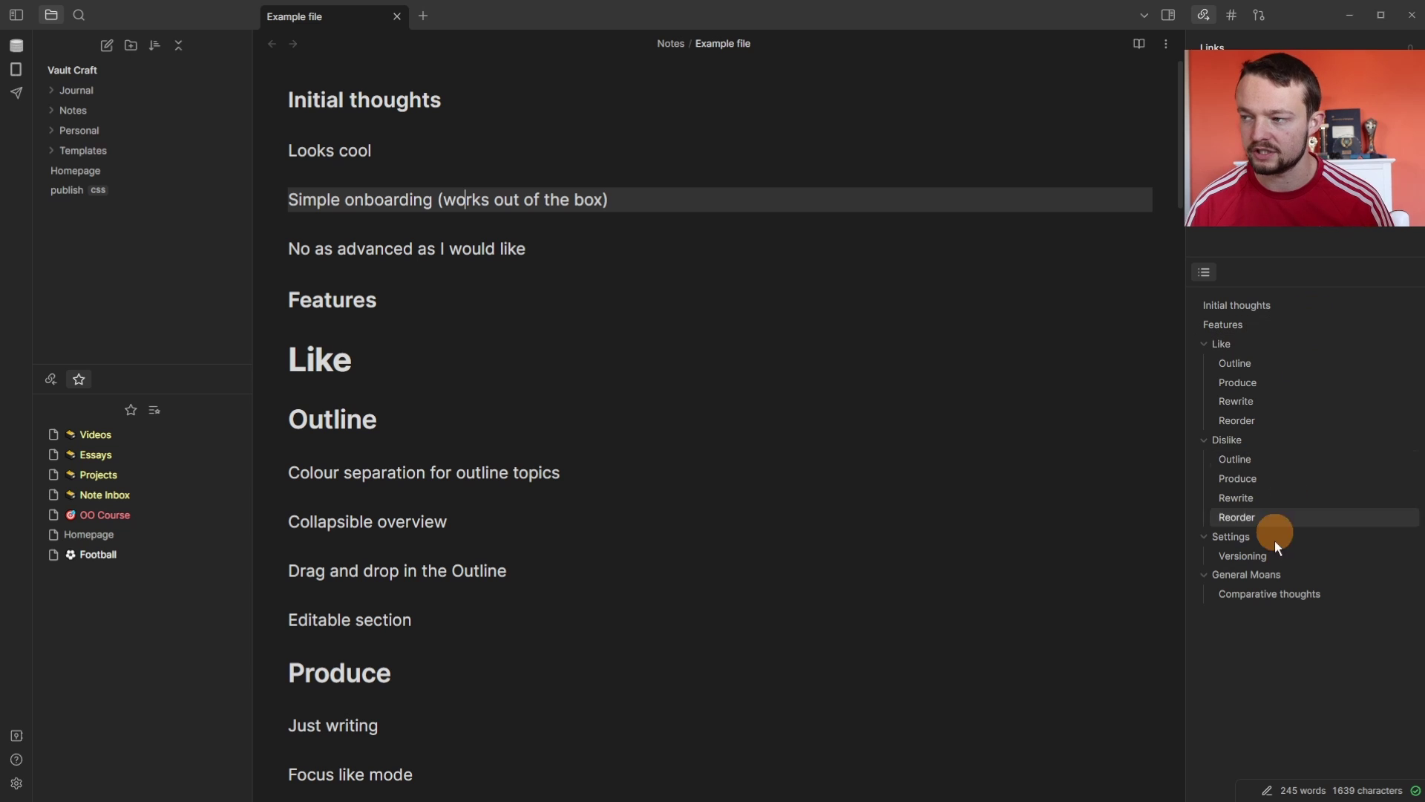
Switch to Obsidian and use the Example file's outline to navigate to the Settings, Reorder and Produce headings
{"action": "left_click", "coordinate": [1294, 386]}
{"action": "left_click", "coordinate": [1231, 536]}
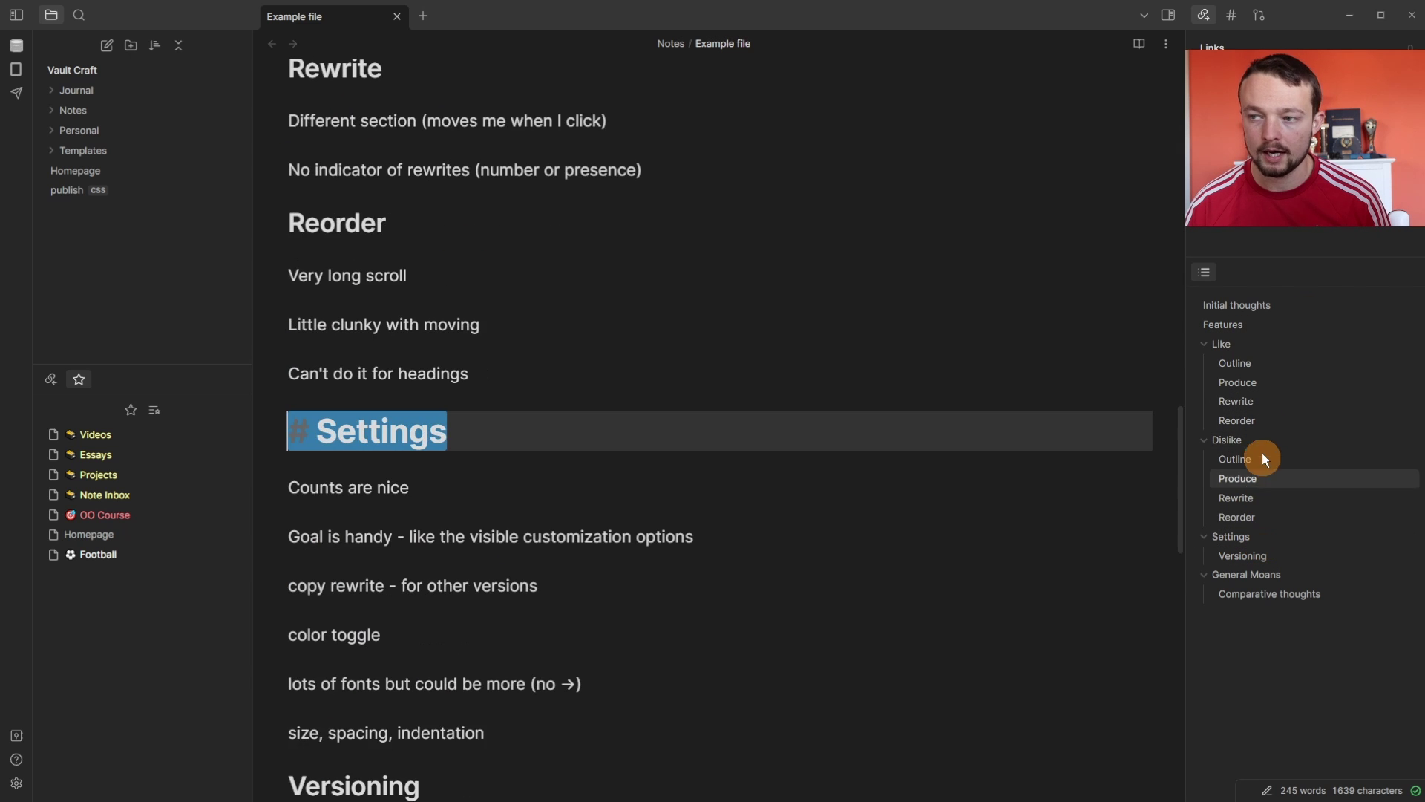
{"action": "left_click", "coordinate": [1237, 420]}
{"action": "left_click", "coordinate": [1238, 382]}
{"action": "mouse_move", "coordinate": [1267, 402]}
{"action": "left_mouse_down"}
{"action": "mouse_move", "coordinate": [1268, 383]}
{"action": "mouse_move", "coordinate": [1253, 405]}
{"action": "left_mouse_up"}
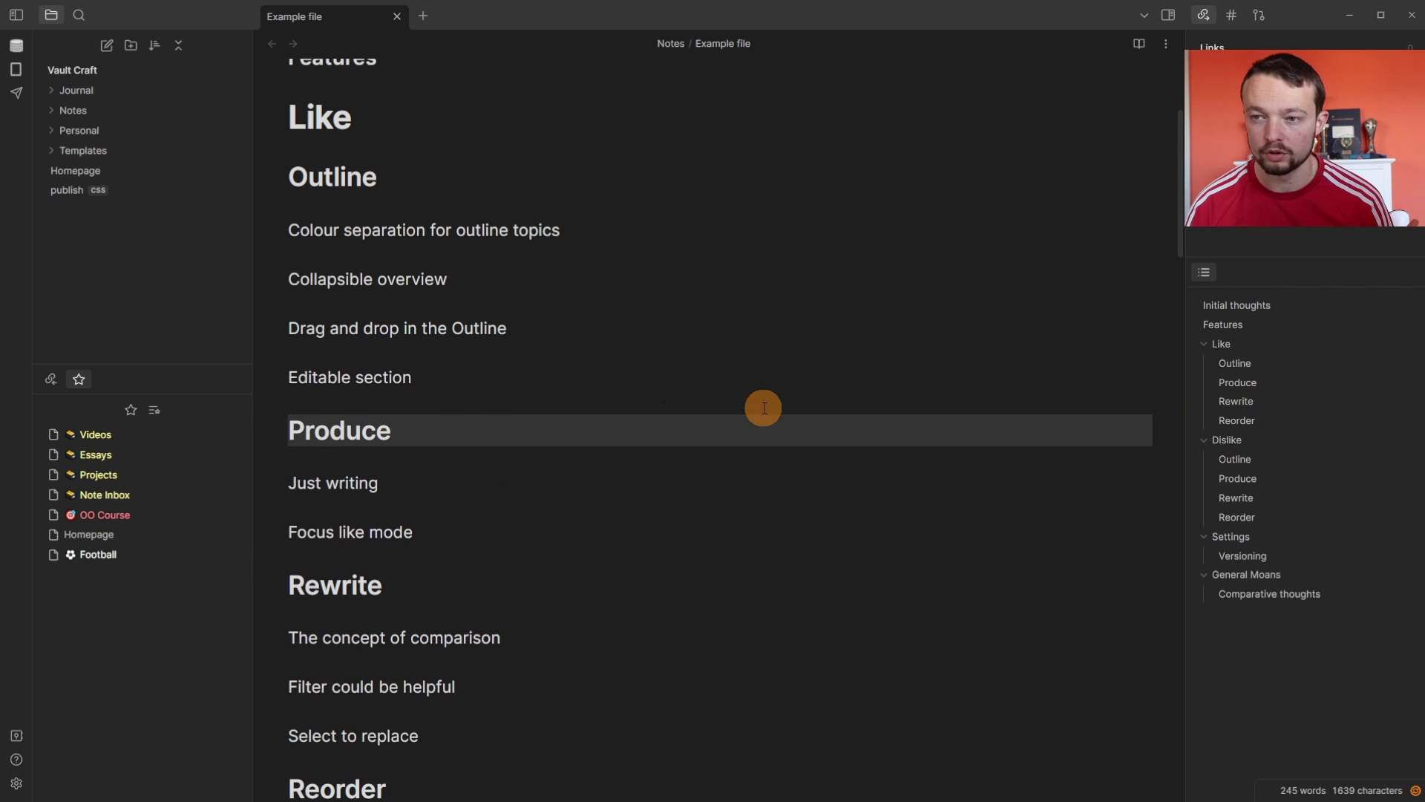
Add a level-four heading reading "heading" directly below the Produce heading in the Like section, followed by blank lines
{"action": "left_click", "coordinate": [362, 458]}
{"action": "key", "text": "Return"}
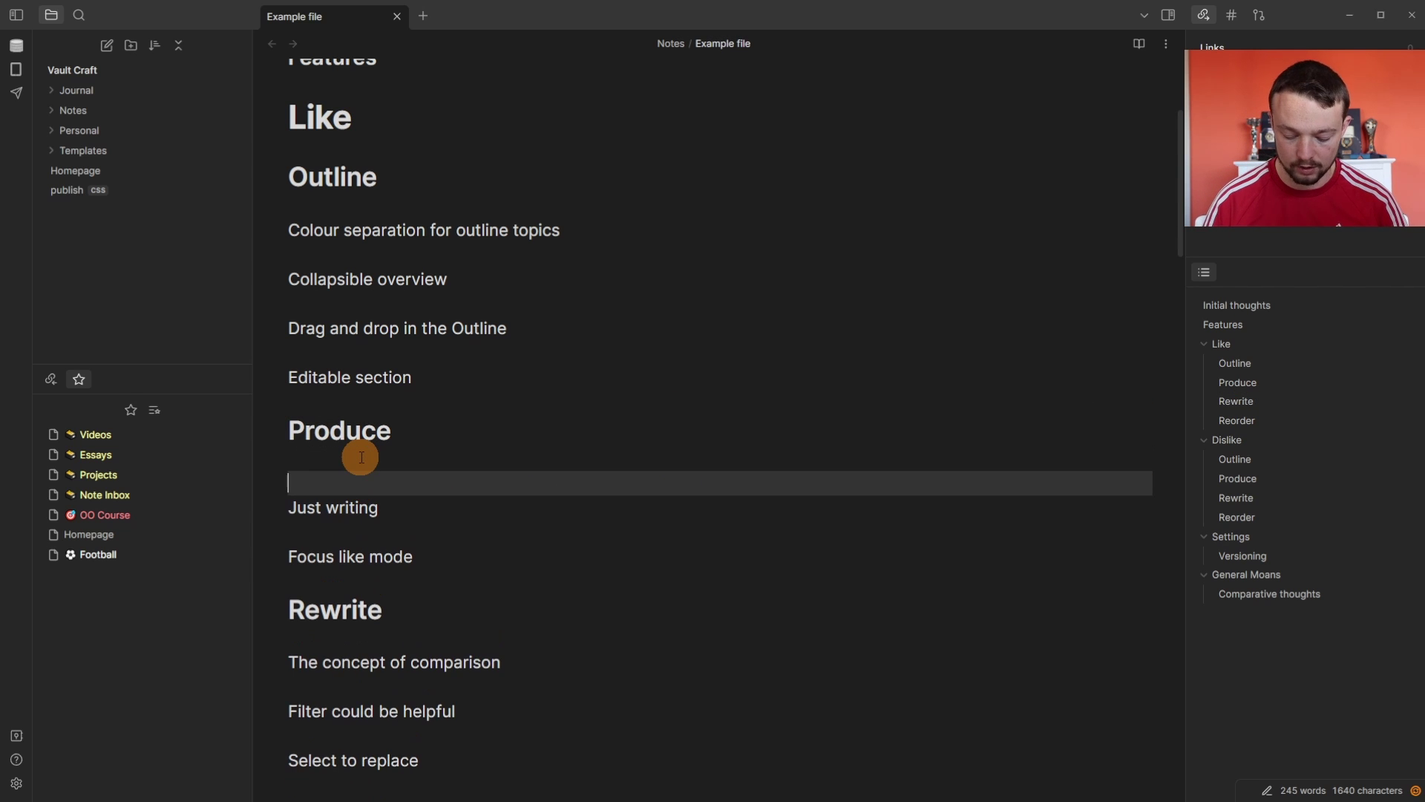
{"action": "type", "text": "####"}
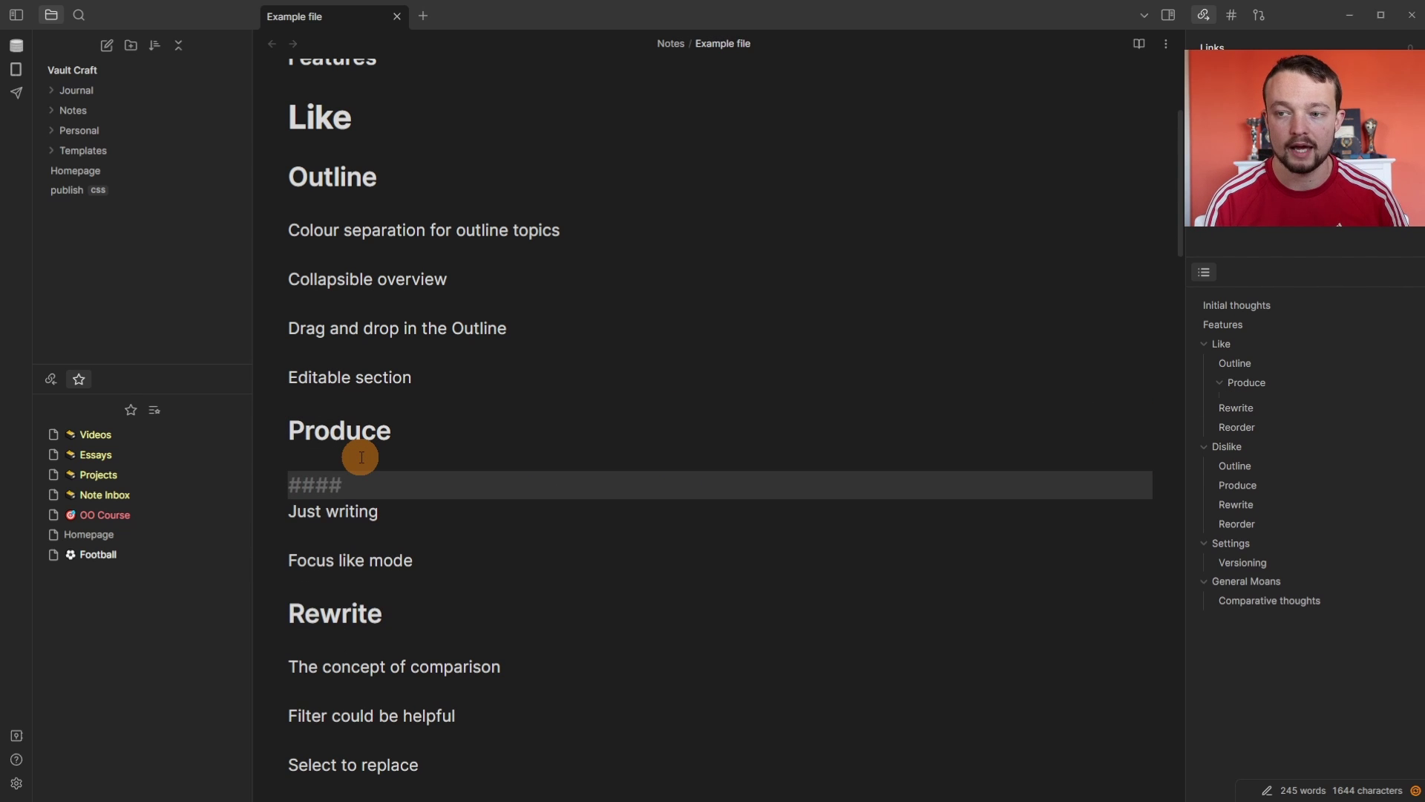
{"action": "type", "text": " heading"}
{"action": "key", "text": "Return"}
{"action": "key", "text": "Return"}
{"action": "key", "text": "Up"}
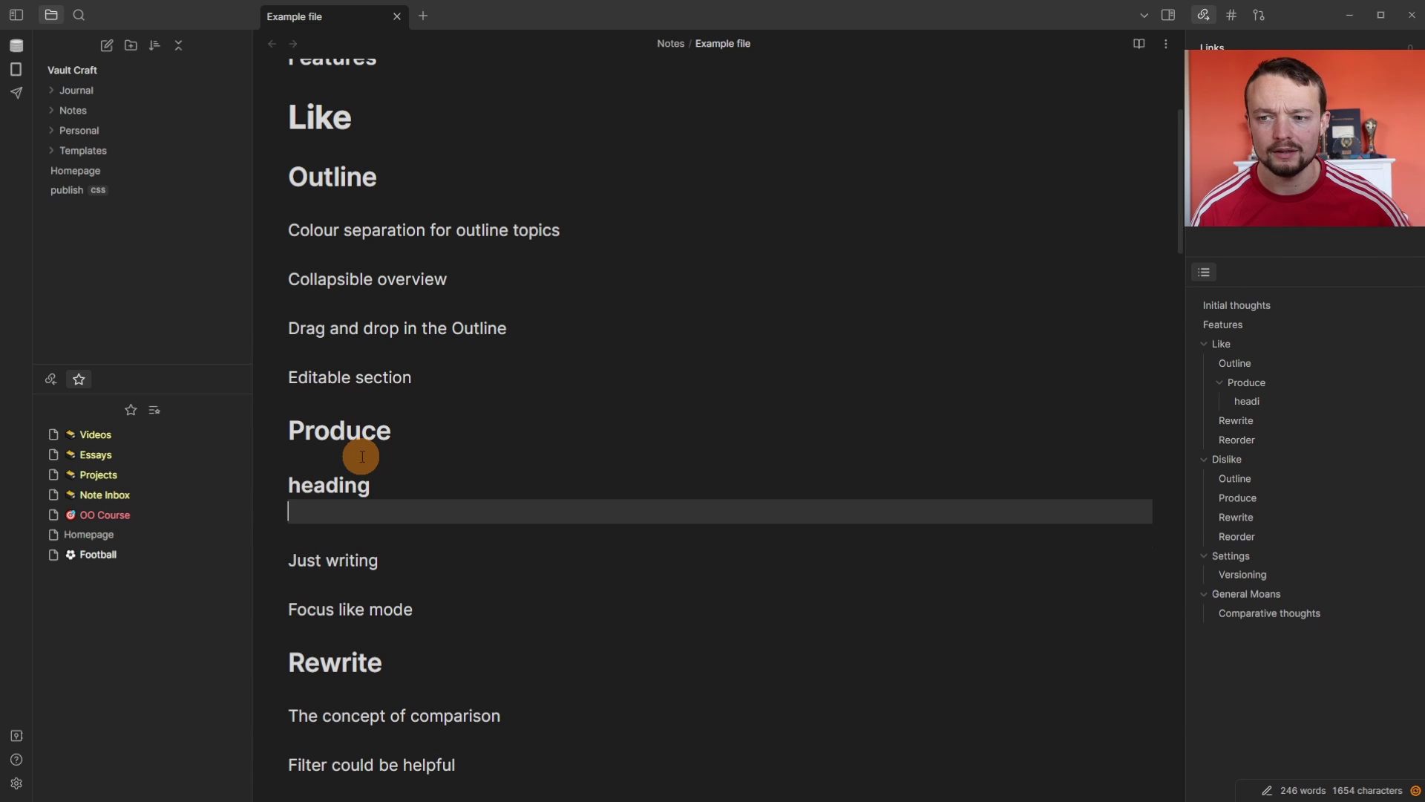
{"action": "key", "text": "Up"}
{"action": "key", "text": "Up"}
{"action": "key", "text": "Up"}
{"action": "key", "text": "Up"}
{"action": "key", "text": "Up"}
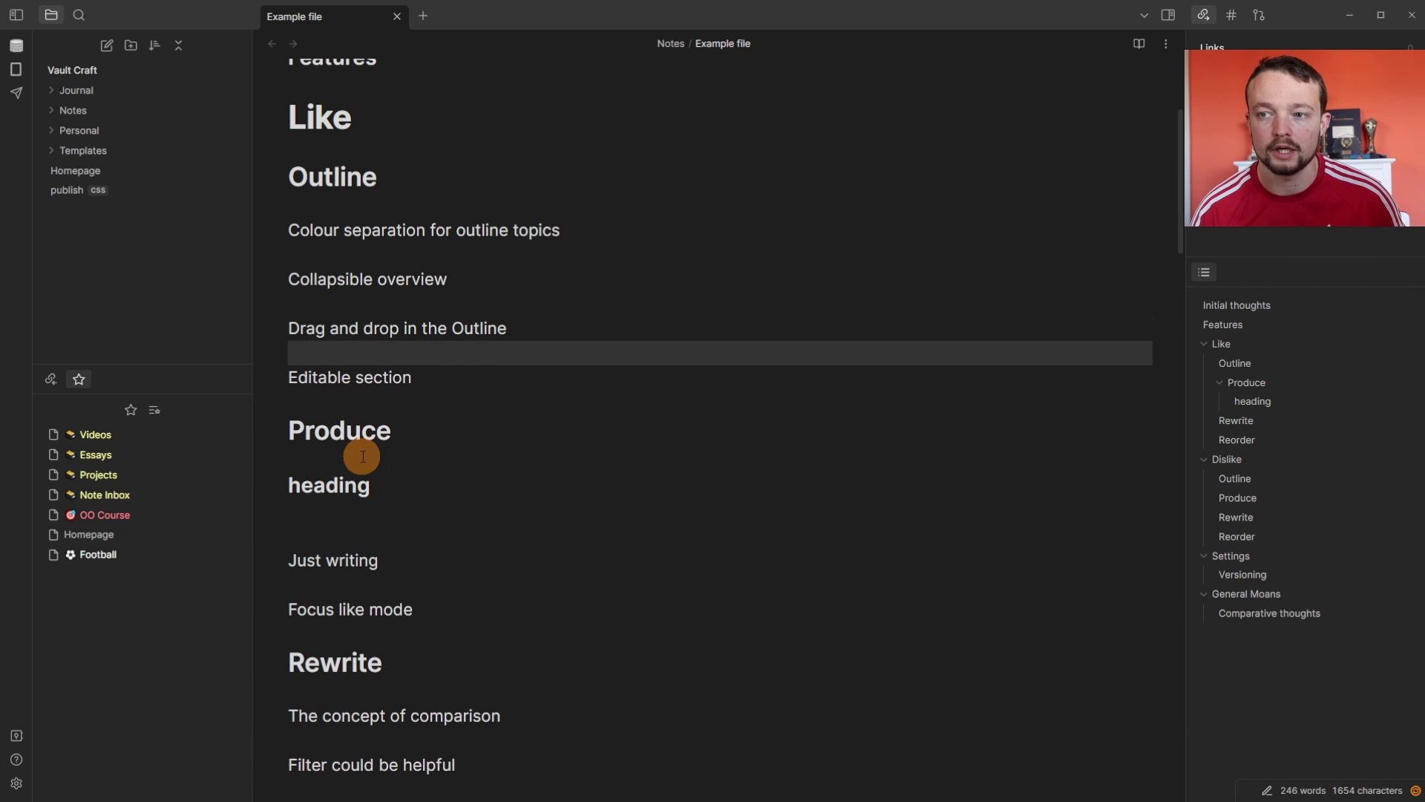
Reorder the lines under the Like section's Outline heading to Collapsible overview, Drag and drop in the Outline, Colour separation for outline topics, Editable section
{"action": "key", "text": "alt+Up"}
{"action": "key", "text": "alt+Up"}
{"action": "key", "text": "alt+Up"}
{"action": "key", "text": "Down"}
{"action": "key", "text": "Down"}
{"action": "key", "text": "Up"}
{"action": "key", "text": "alt+Up"}
{"action": "key", "text": "alt+Up"}
{"action": "key", "text": "alt+Up"}
{"action": "key", "text": "alt+Up"}
{"action": "key", "text": "alt+Down"}
{"action": "key", "text": "alt+Down"}
{"action": "key", "text": "Down"}
{"action": "key", "text": "Down"}
{"action": "key", "text": "Down"}
{"action": "key", "text": "Down"}
{"action": "key", "text": "alt+Up"}
{"action": "key", "text": "alt+Up"}
{"action": "key", "text": "Down"}
{"action": "key", "text": "alt+Up"}
{"action": "key", "text": "alt+Up"}
{"action": "key", "text": "alt+Up"}
{"action": "key", "text": "alt+Up"}
{"action": "key", "text": "alt+Up"}
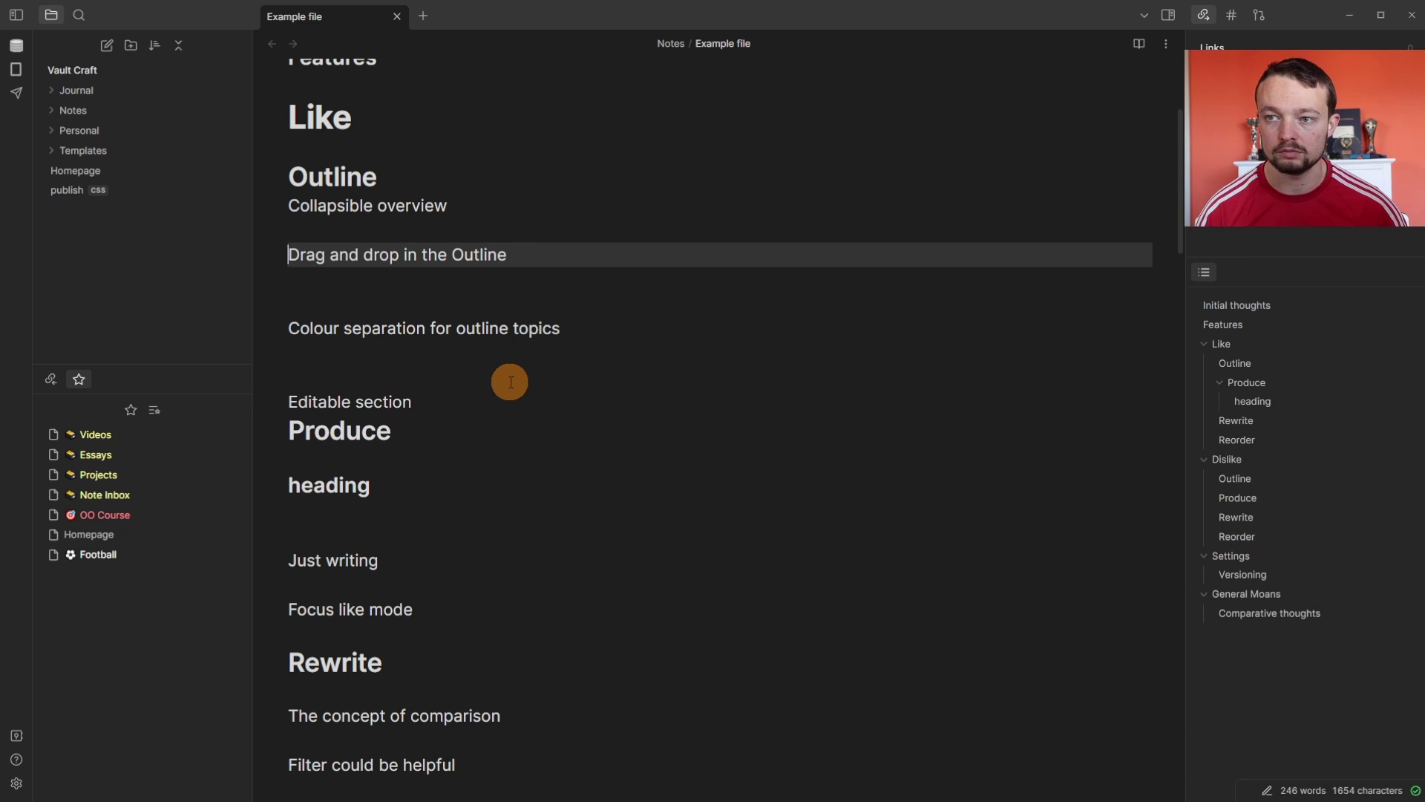
Move the text "outline topics" below the "Drag and drop in the Outline" line, and "psible overview" below the level-four heading
{"action": "left_click", "coordinate": [560, 331]}
{"action": "left_click_drag", "start_coordinate": [559, 331], "coordinate": [449, 294]}
{"action": "left_click_drag", "start_coordinate": [328, 205], "coordinate": [412, 524]}
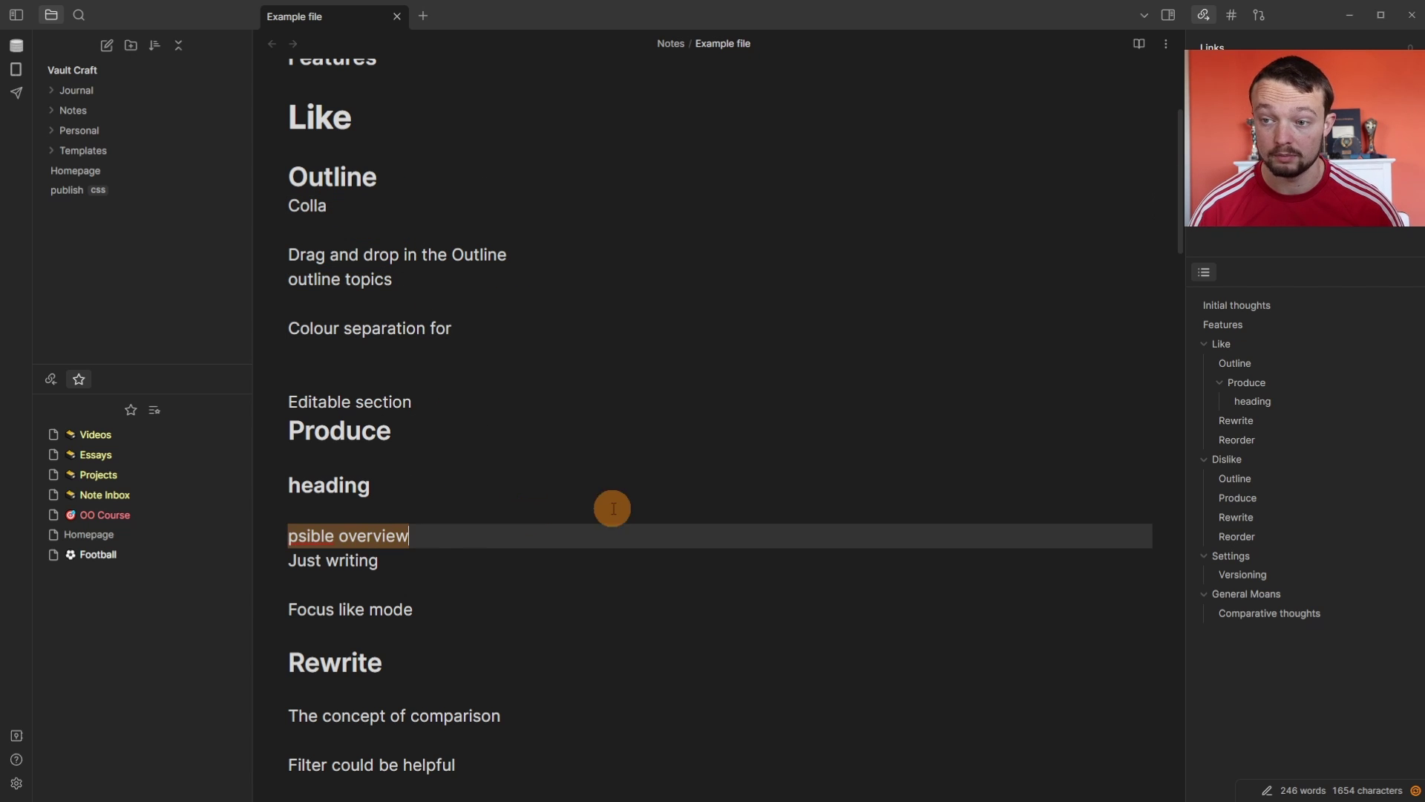
{"action": "left_click", "coordinate": [471, 465]}
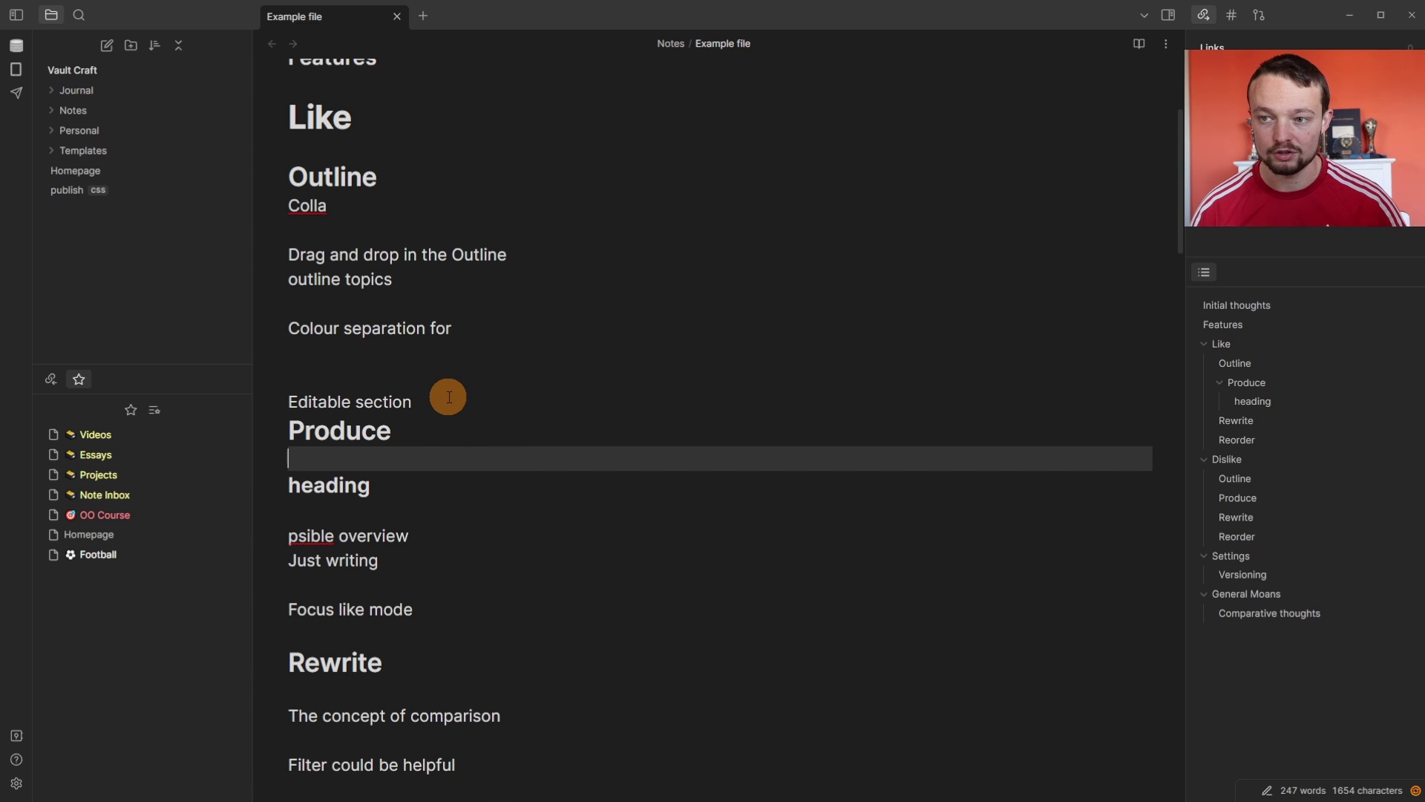
Make the "Editable section" line bold and the "Colour separation for" line italic
{"action": "left_click_drag", "start_coordinate": [449, 400], "coordinate": [287, 399]}
{"action": "key", "text": "ctrl+b"}
{"action": "left_click_drag", "start_coordinate": [478, 331], "coordinate": [257, 324]}
{"action": "key", "text": "ctrl+i"}
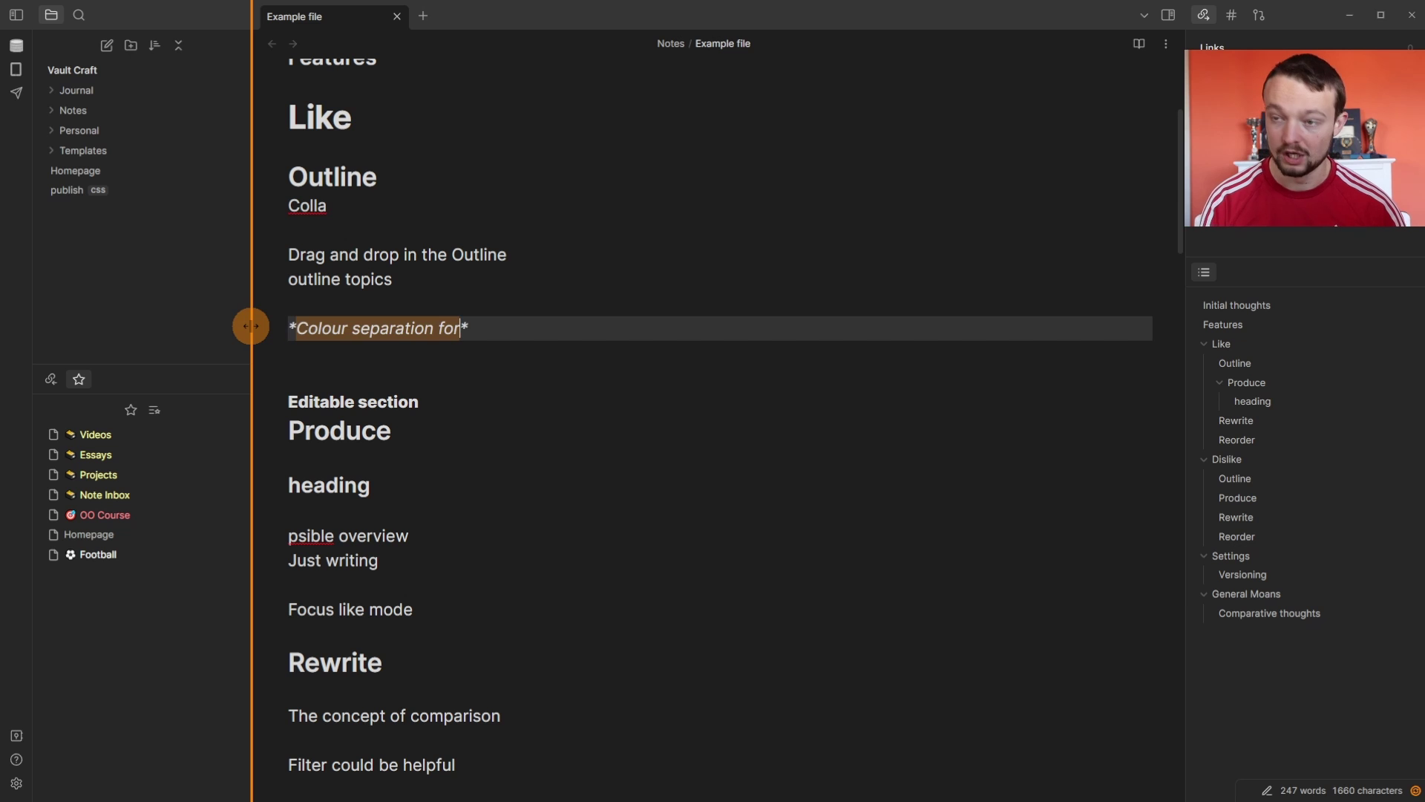
Turn the "outline topics" line into a checkbox task item
{"action": "left_click", "coordinate": [518, 282]}
{"action": "key", "text": "ctrl+l"}
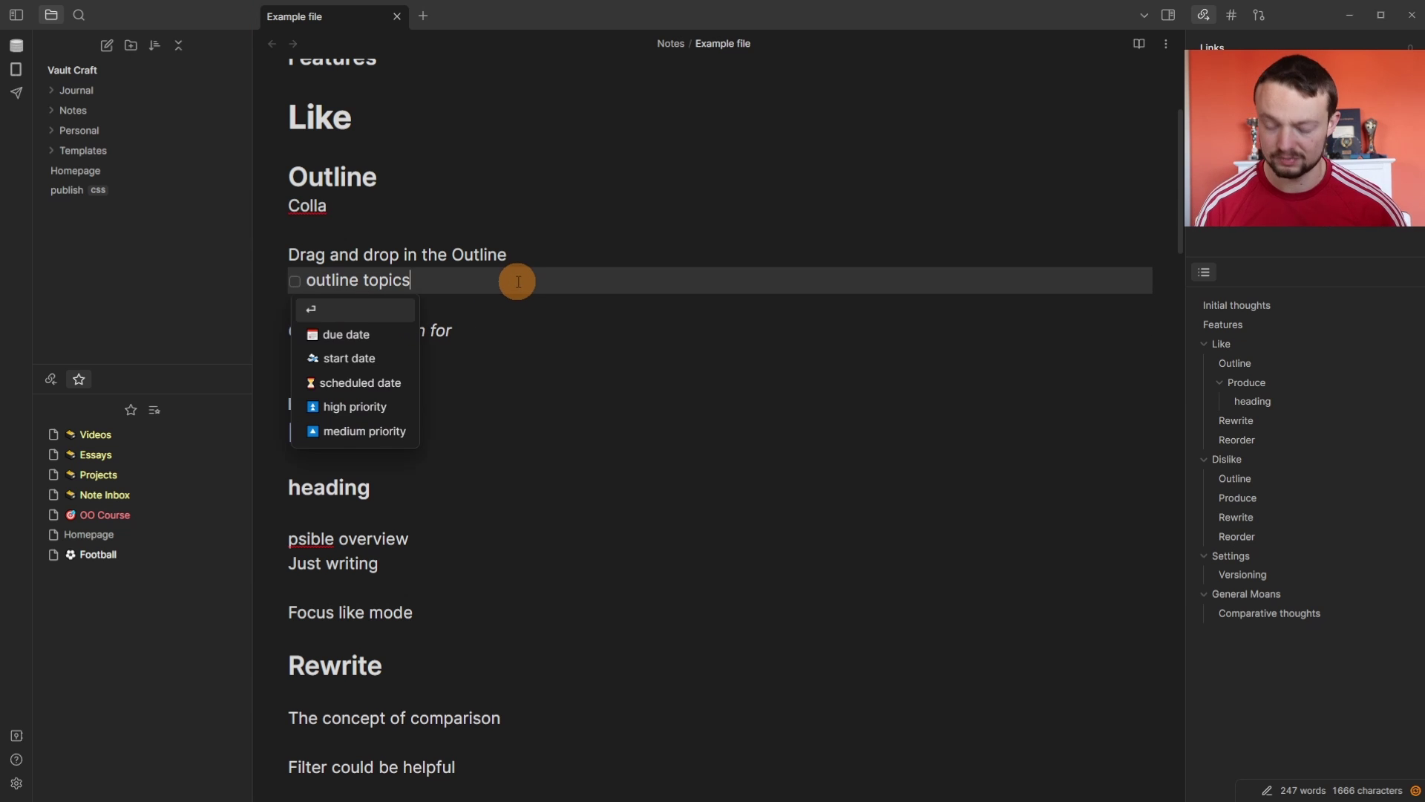
{"action": "left_click", "coordinate": [523, 253]}
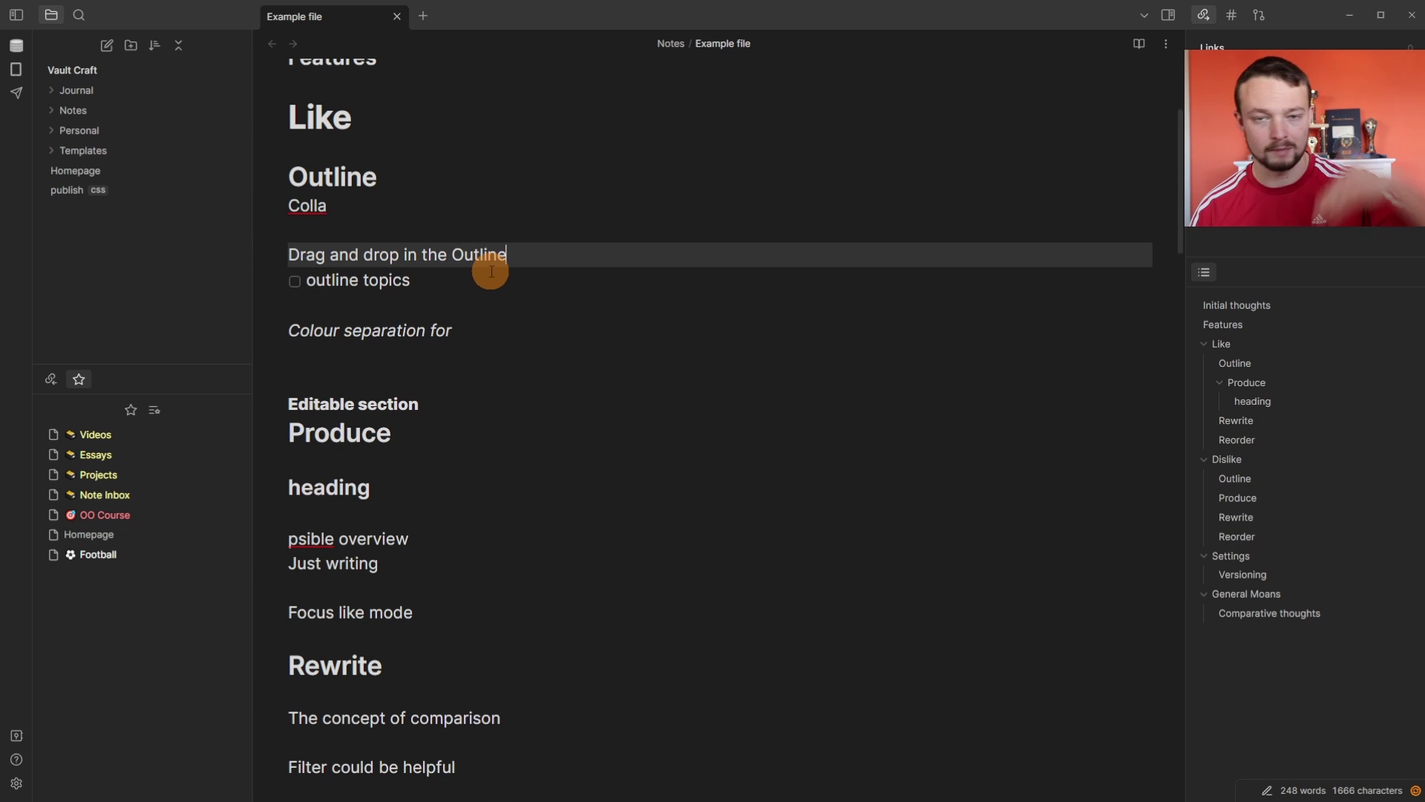
{"action": "left_click", "coordinate": [470, 298]}
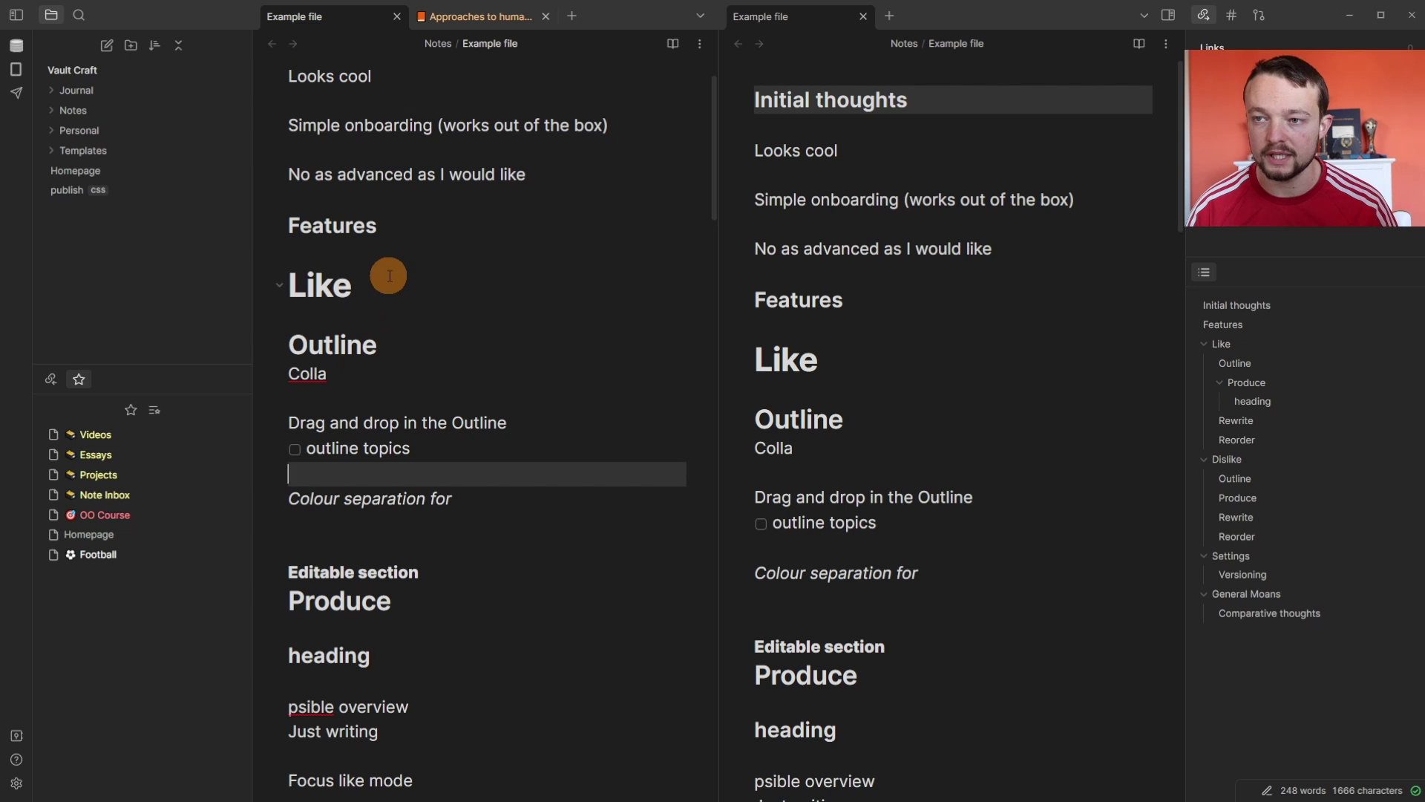
Place the cursor in the Like heading in both panes, then go to the Versioning heading through the outline
{"action": "left_click", "coordinate": [388, 275]}
{"action": "left_click", "coordinate": [967, 356]}
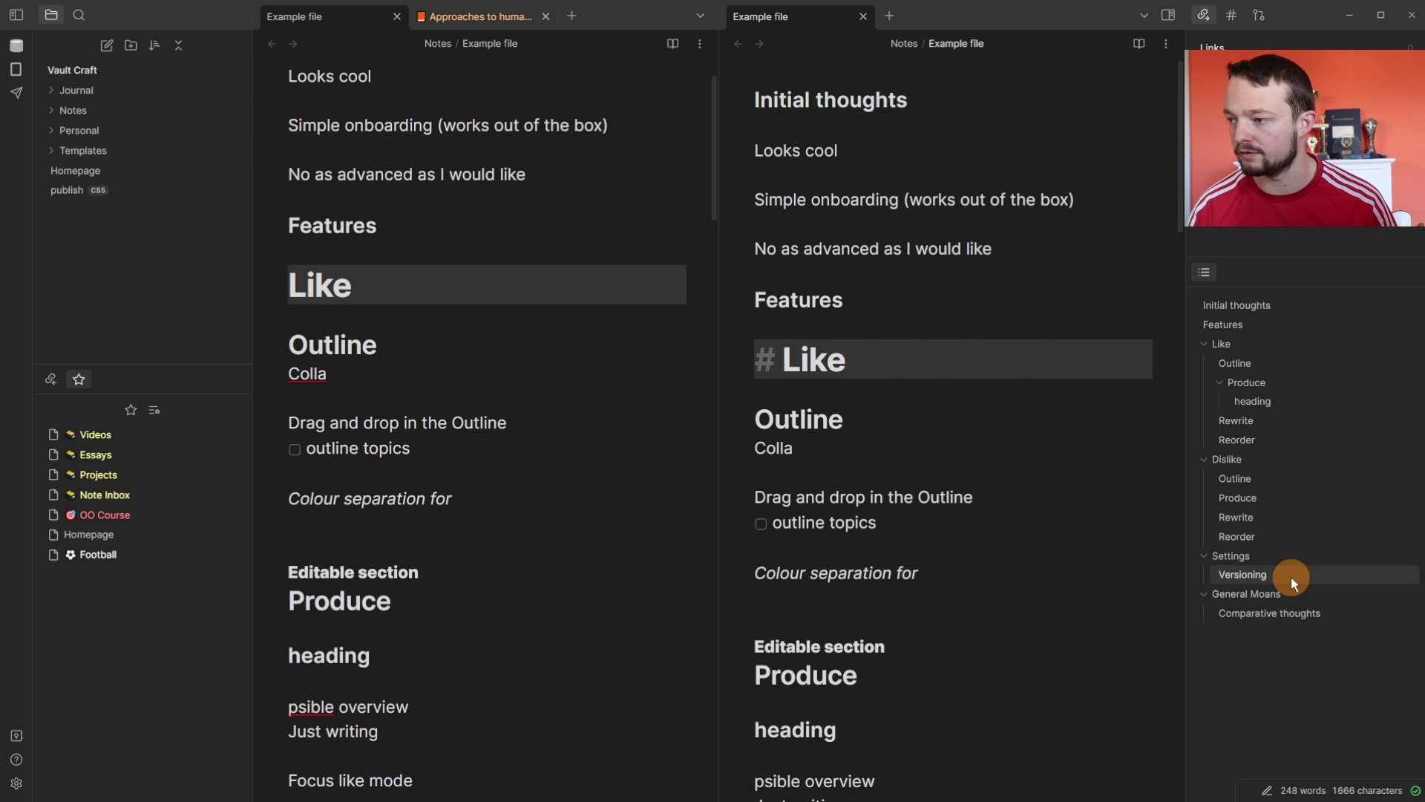
{"action": "left_click", "coordinate": [1243, 575]}
{"action": "left_click", "coordinate": [952, 507]}
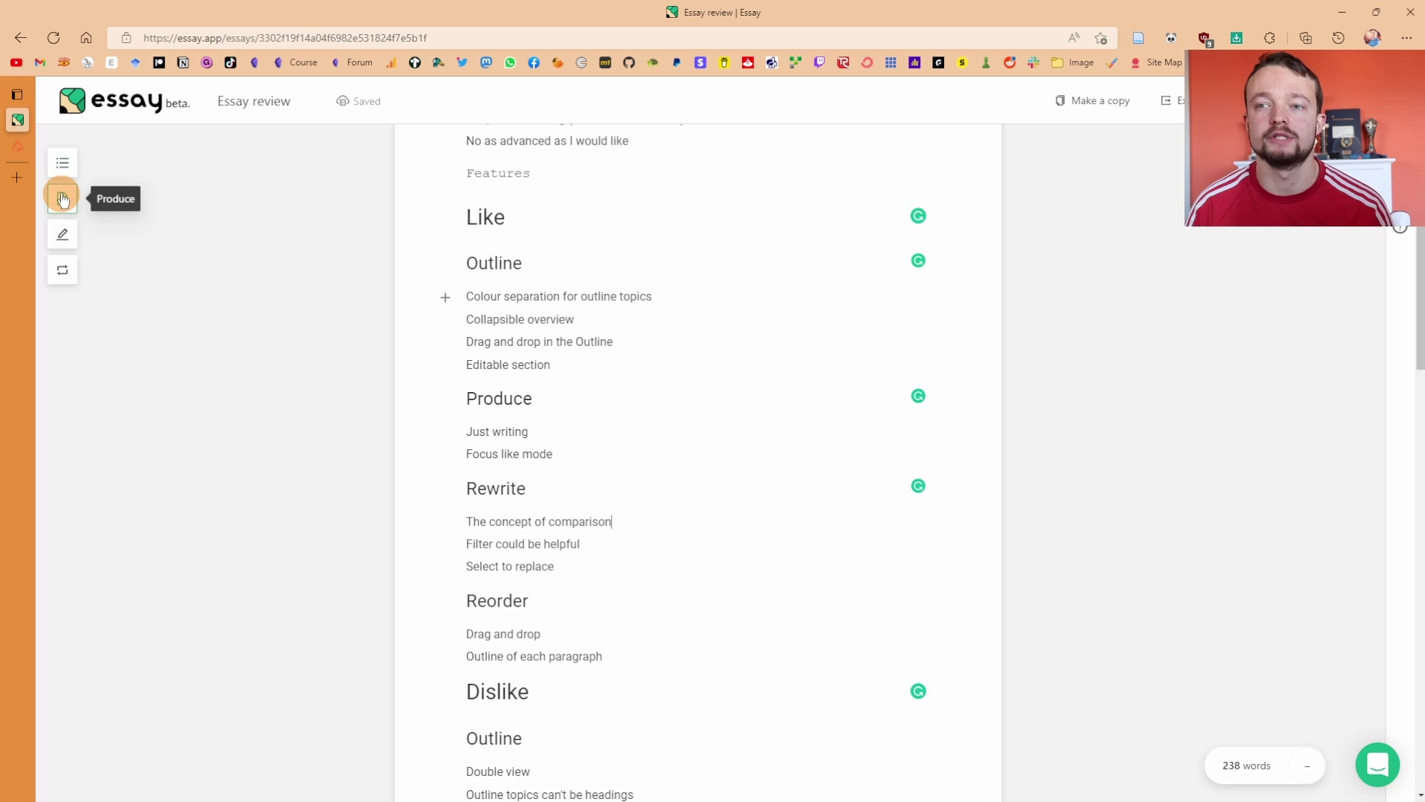
In Essay's Rewrite mode, add the alternative "Just writing added" to the "Just writing" sentence under Produce, and reselect the original version
{"action": "left_click", "coordinate": [63, 237]}
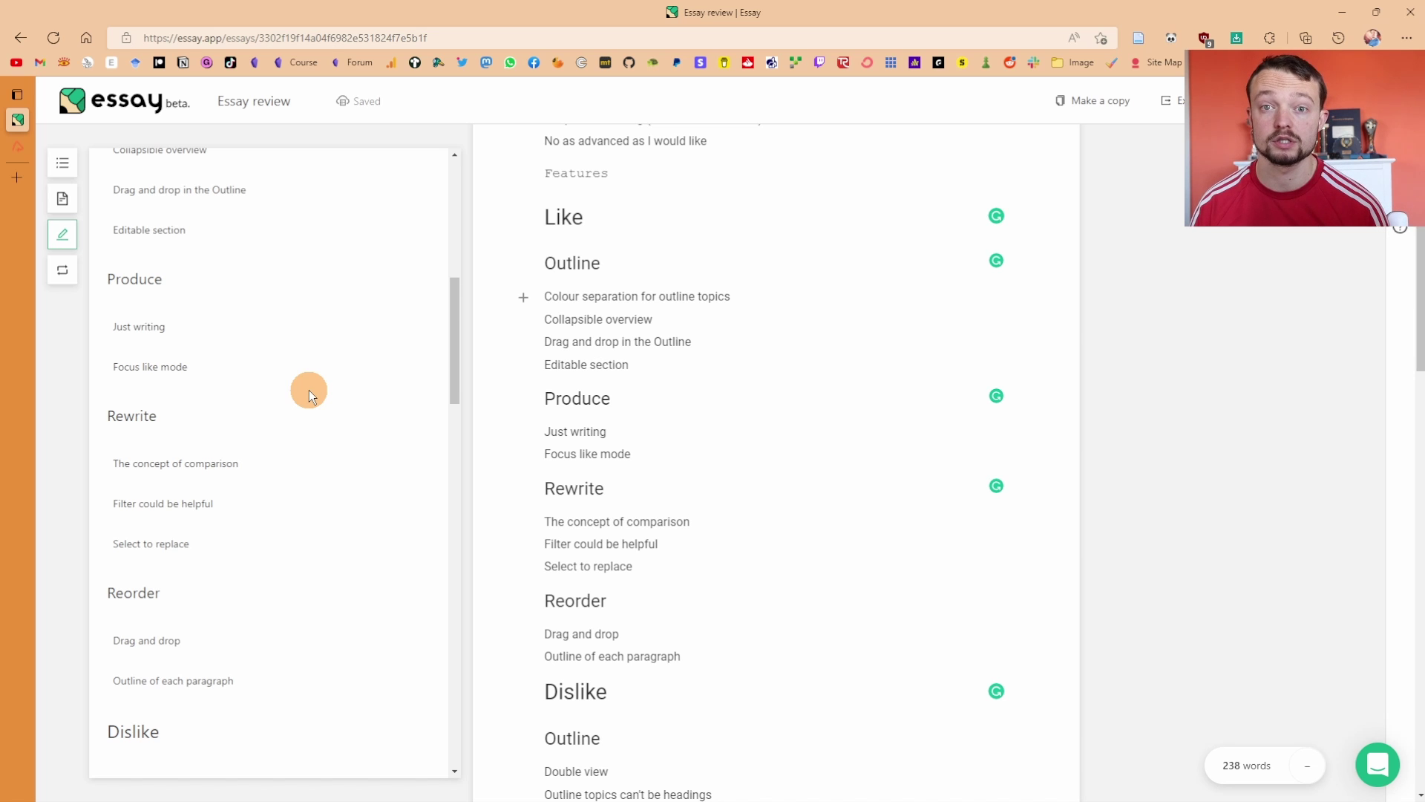
{"action": "left_click", "coordinate": [227, 326]}
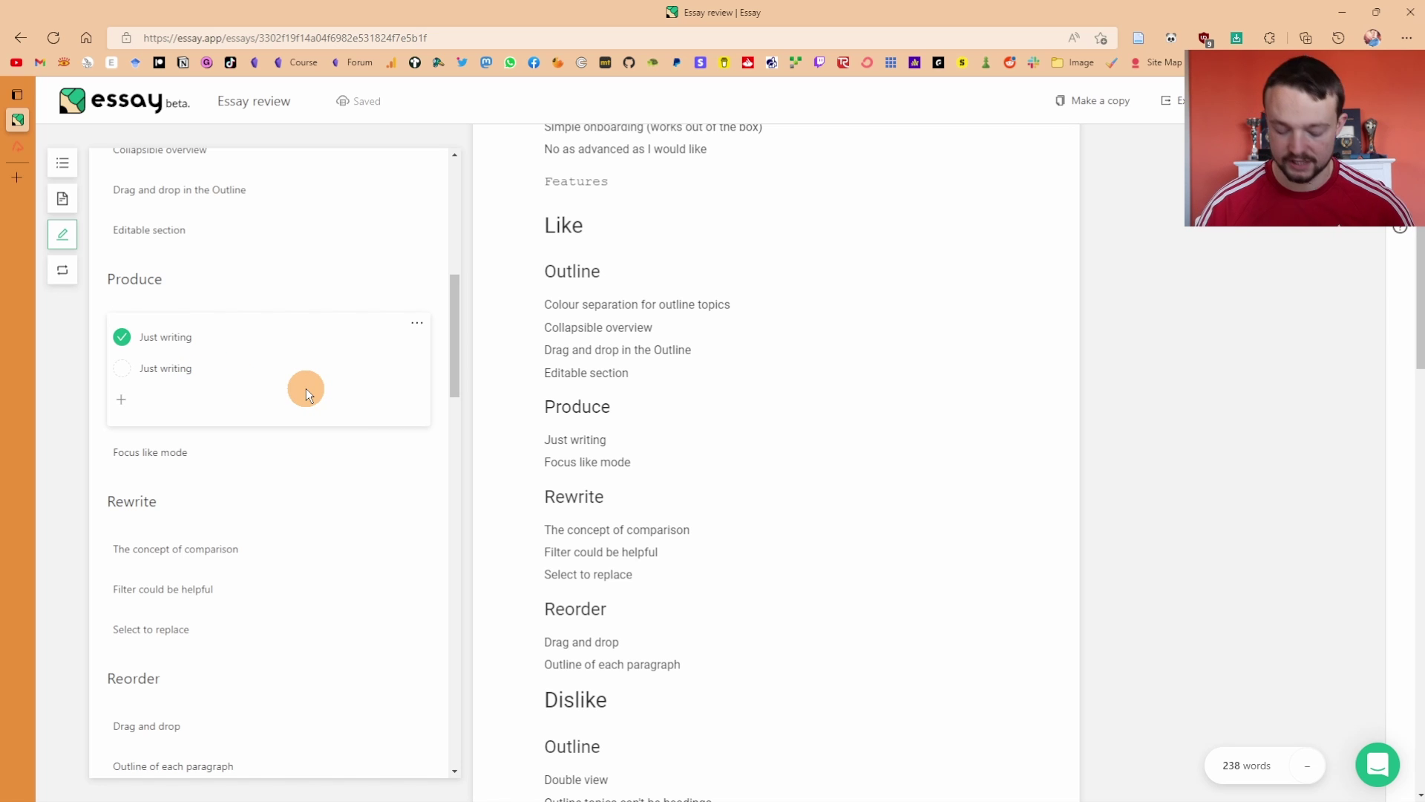
{"action": "type", "text": "added"}
{"action": "key", "text": "Return"}
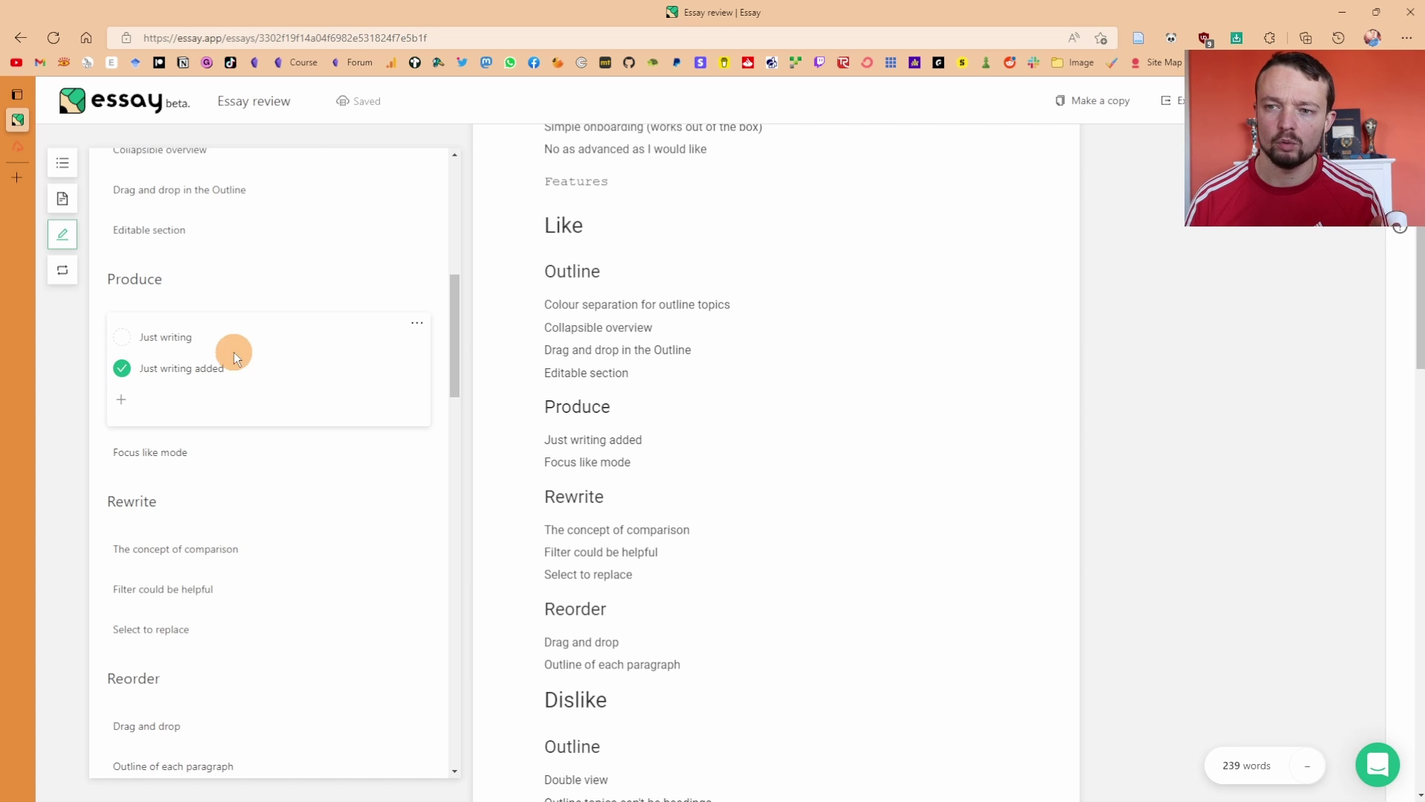
{"action": "left_click", "coordinate": [122, 337]}
Add another identical rewrite of "Just writing" and clear it using Remove empty or identical rewrites
{"action": "left_click", "coordinate": [117, 403]}
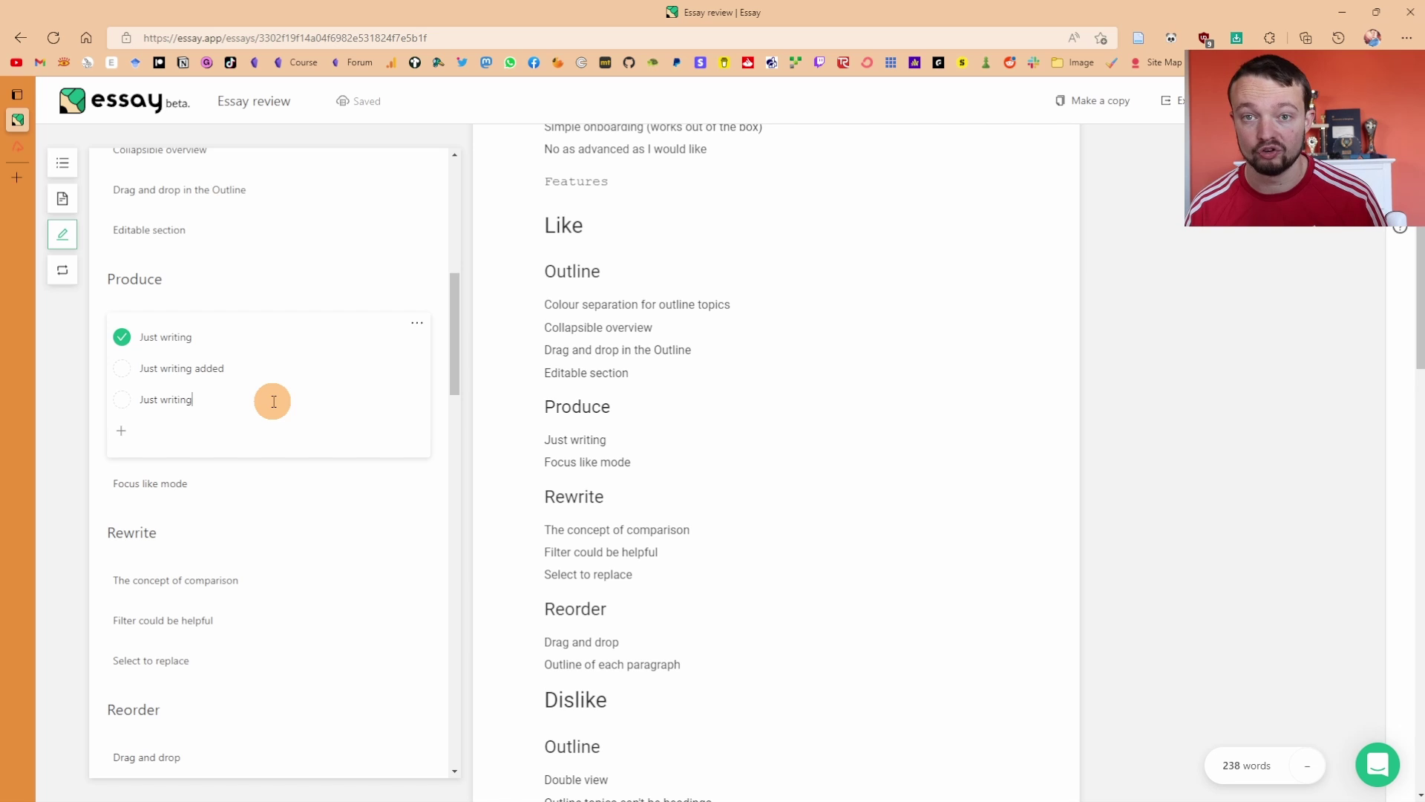
{"action": "left_click", "coordinate": [417, 322]}
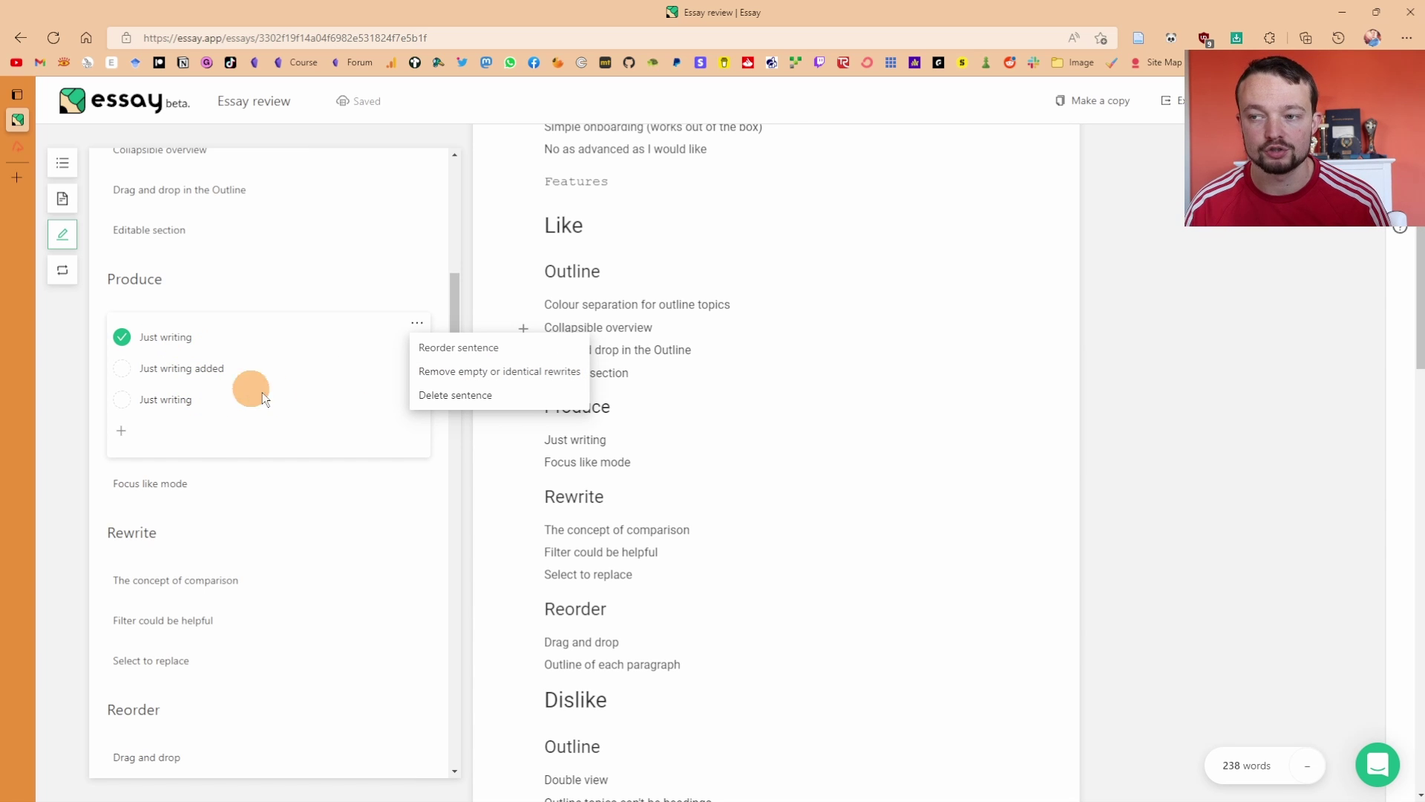
{"action": "left_click", "coordinate": [502, 381]}
{"action": "left_click", "coordinate": [414, 327]}
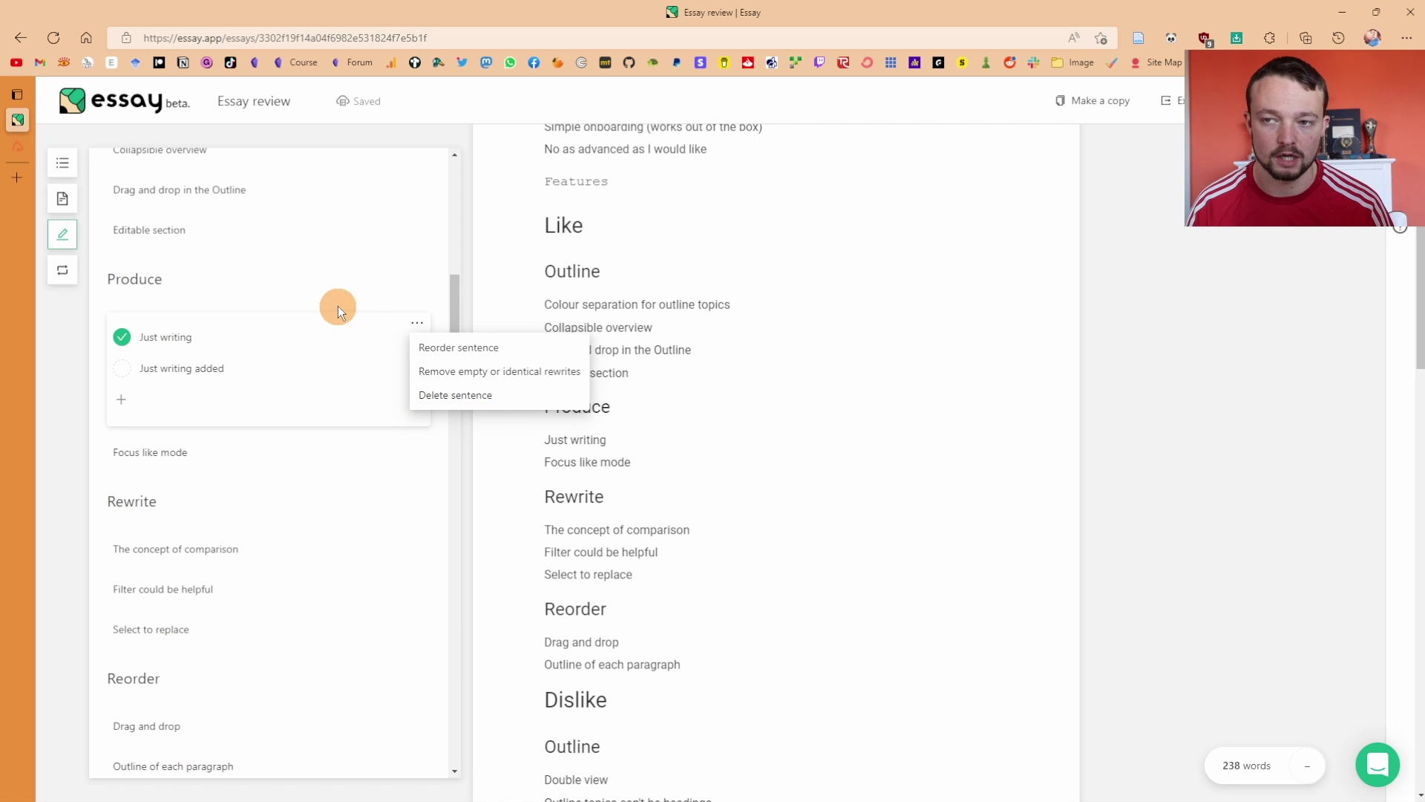
Show only rewritten sentences and switch the "Looks cool" sentence to "Looks nice" and back to "Looks cool"
{"action": "scroll", "coordinate": [338, 296], "scroll_direction": "up", "scroll_amount": 8}
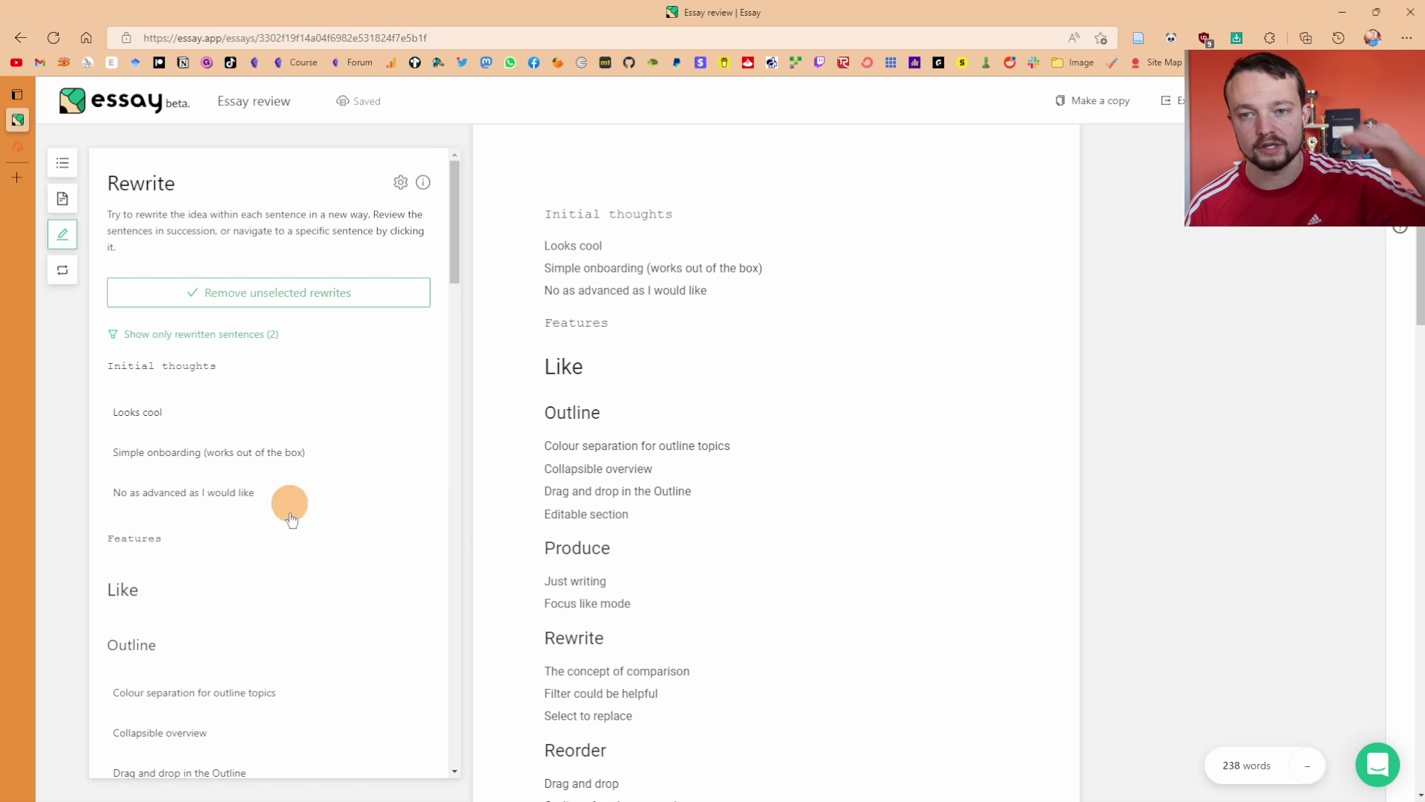
{"action": "scroll", "coordinate": [671, 467], "scroll_direction": "down", "scroll_amount": 3}
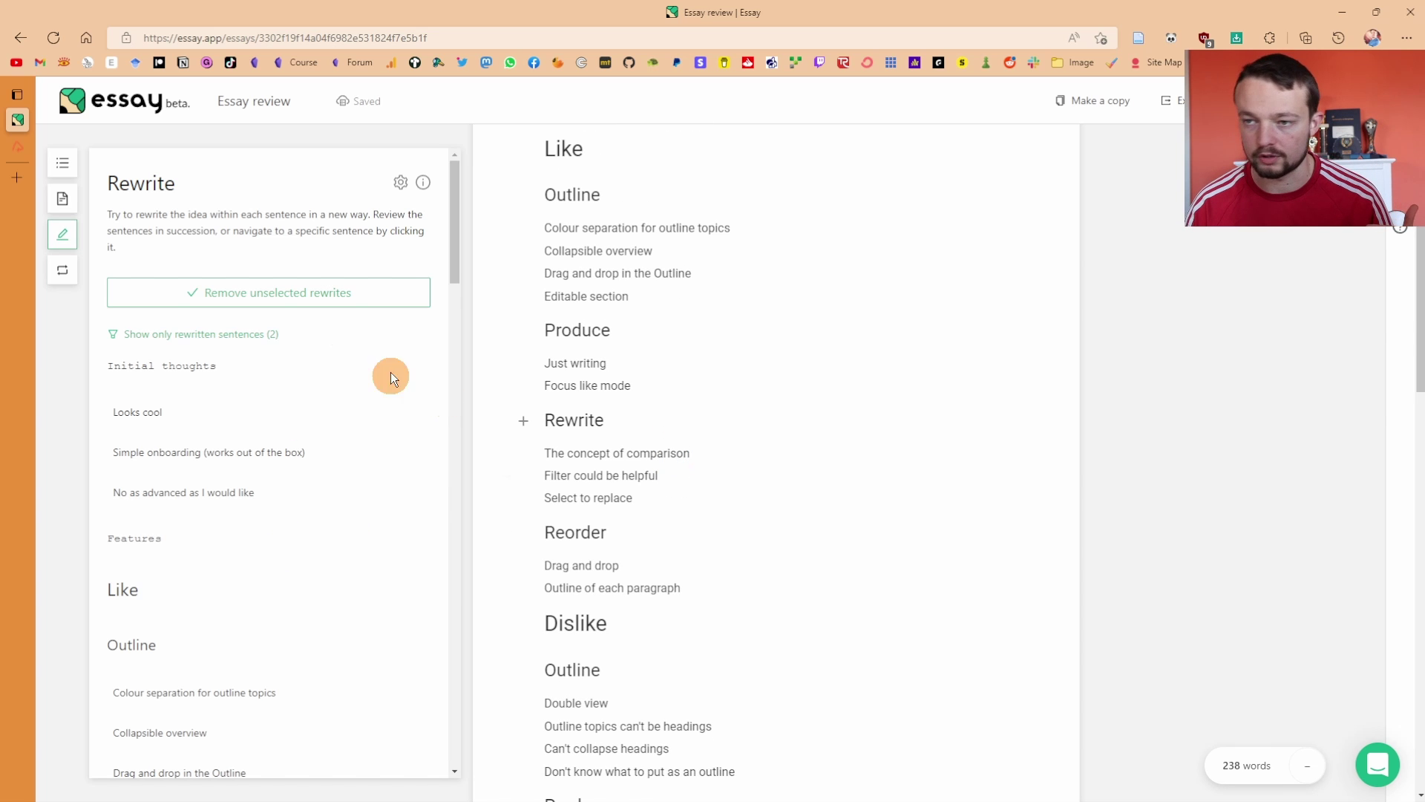
{"action": "left_click", "coordinate": [185, 334]}
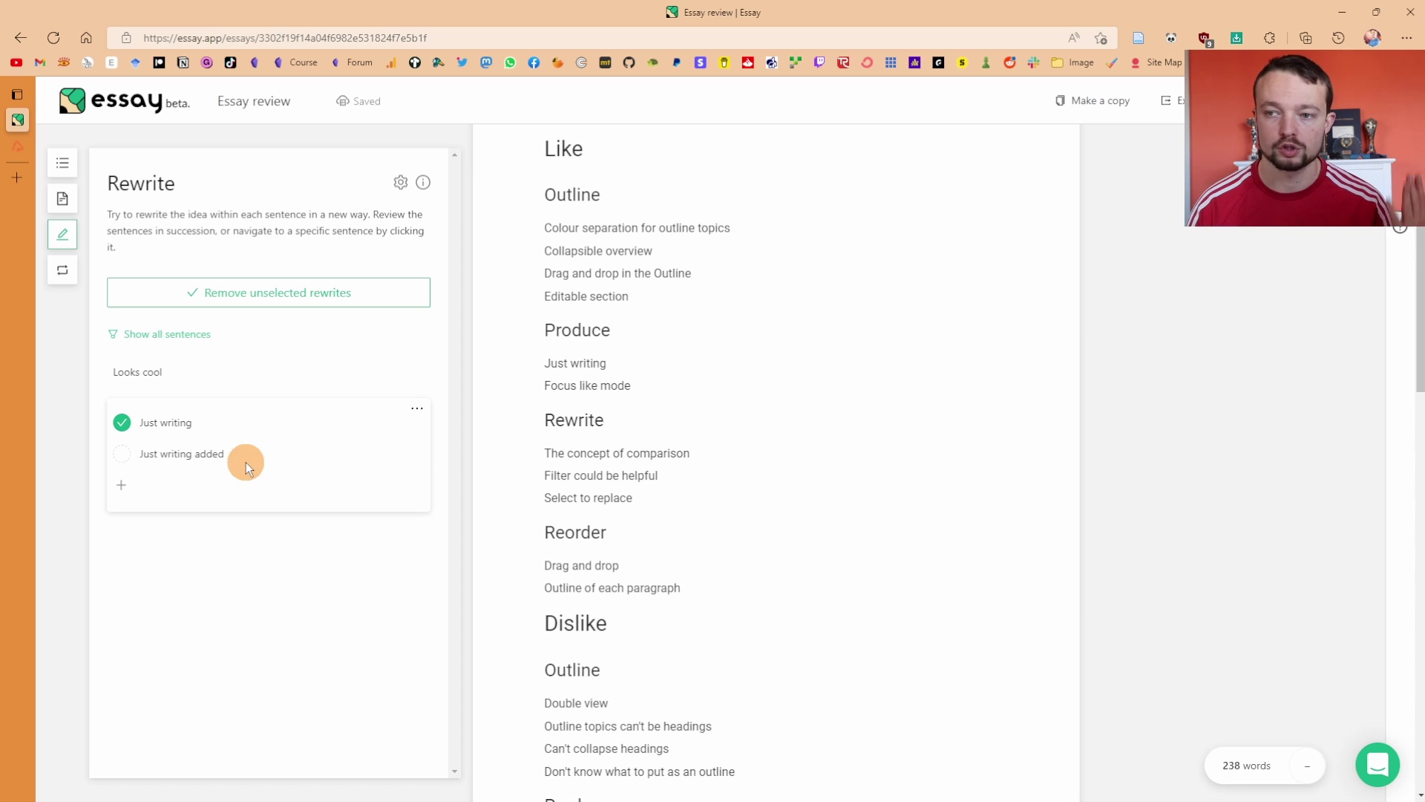
{"action": "left_click", "coordinate": [156, 372]}
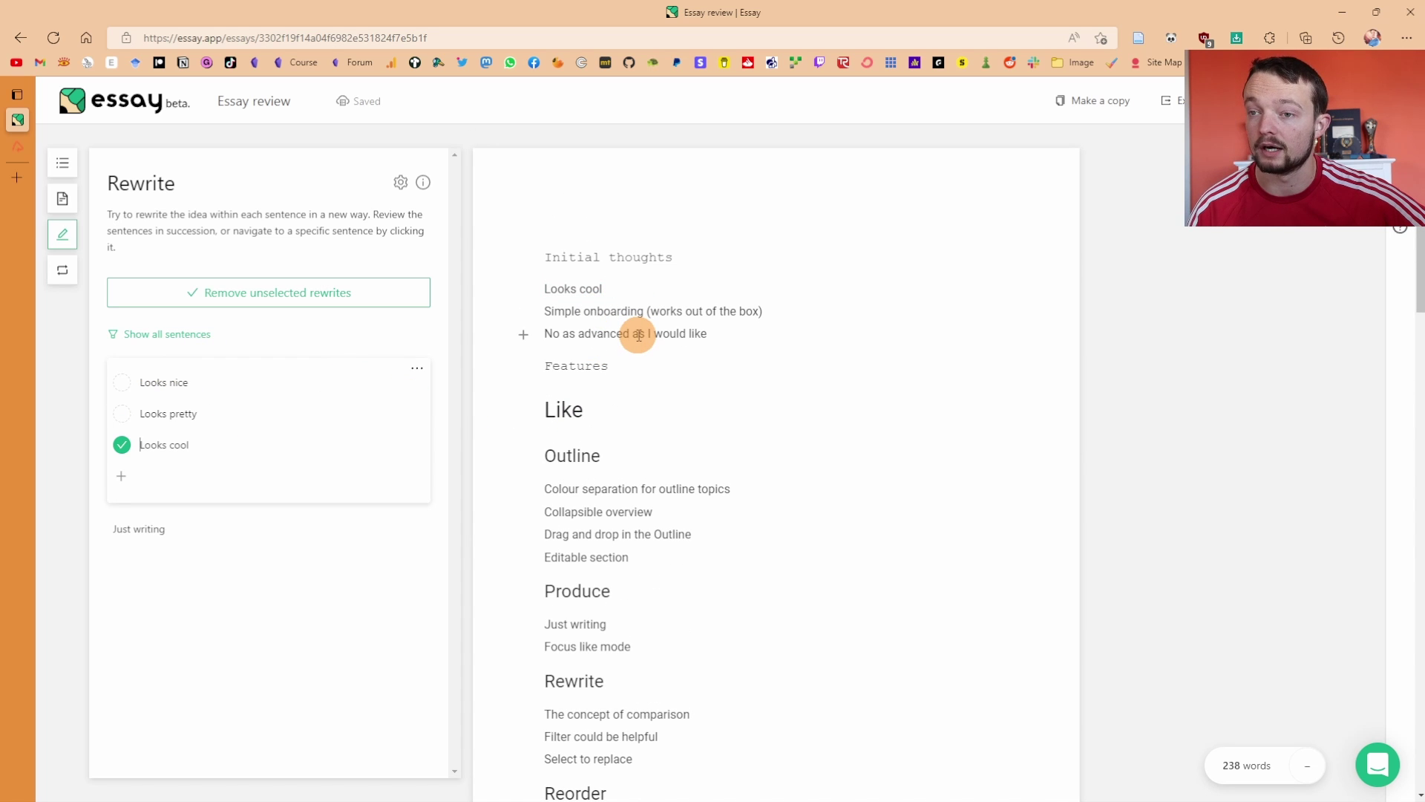
{"action": "left_click", "coordinate": [122, 383]}
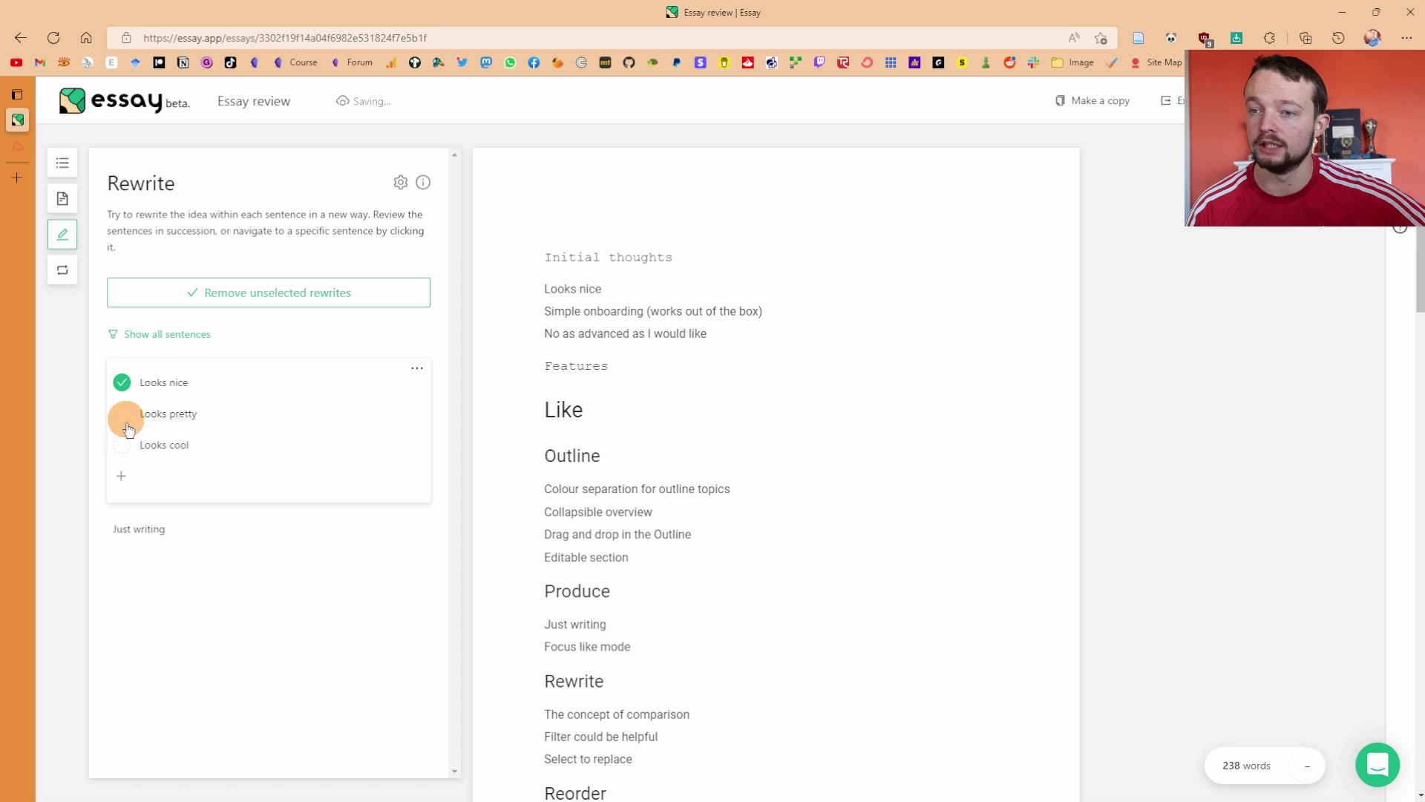
{"action": "left_click", "coordinate": [127, 451]}
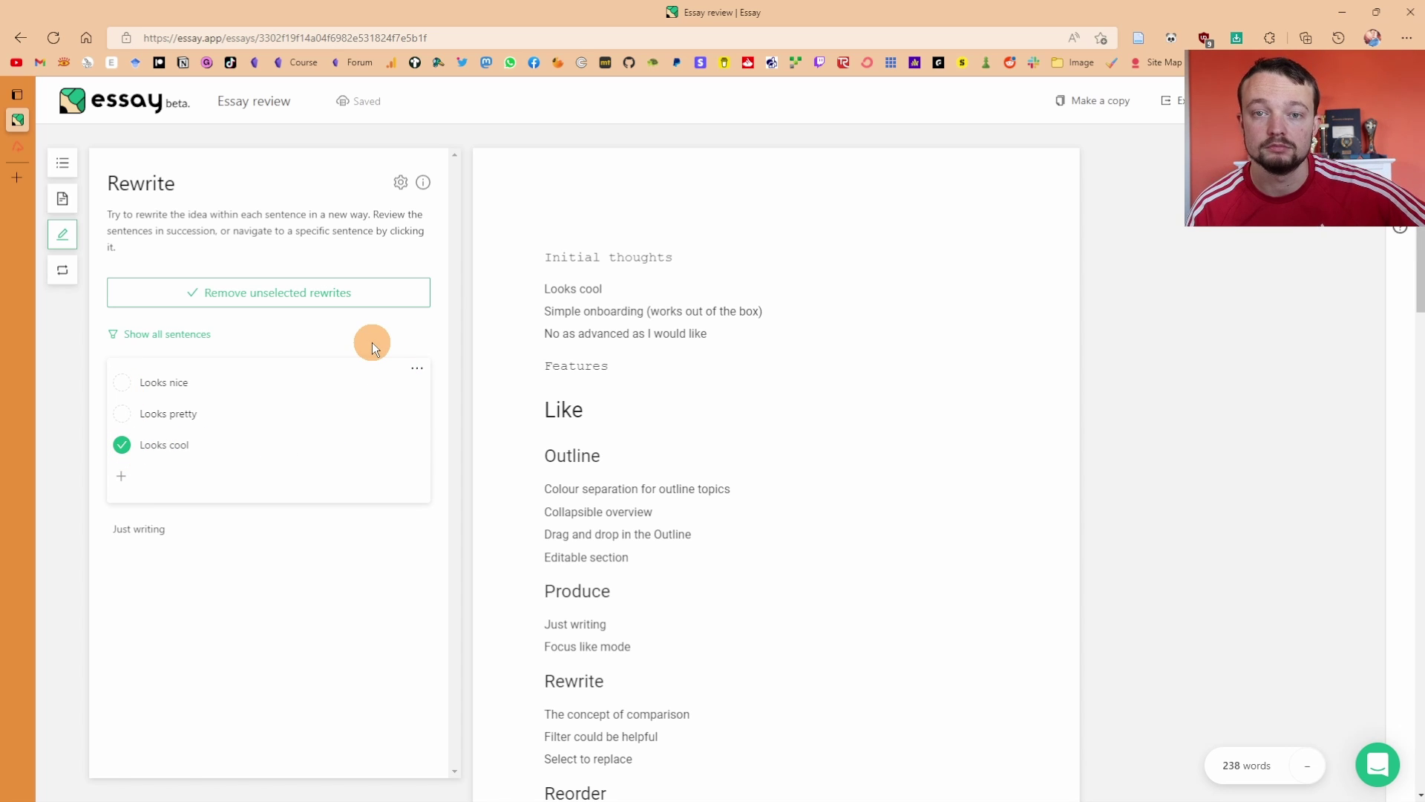
{"action": "left_click", "coordinate": [372, 341]}
Open the rewrite options for the Dislike section's Reorder sentences, ending with "Can't do it for headings"
{"action": "scroll", "coordinate": [237, 445], "scroll_direction": "down", "scroll_amount": 2}
{"action": "scroll", "coordinate": [245, 438], "scroll_direction": "down", "scroll_amount": 3}
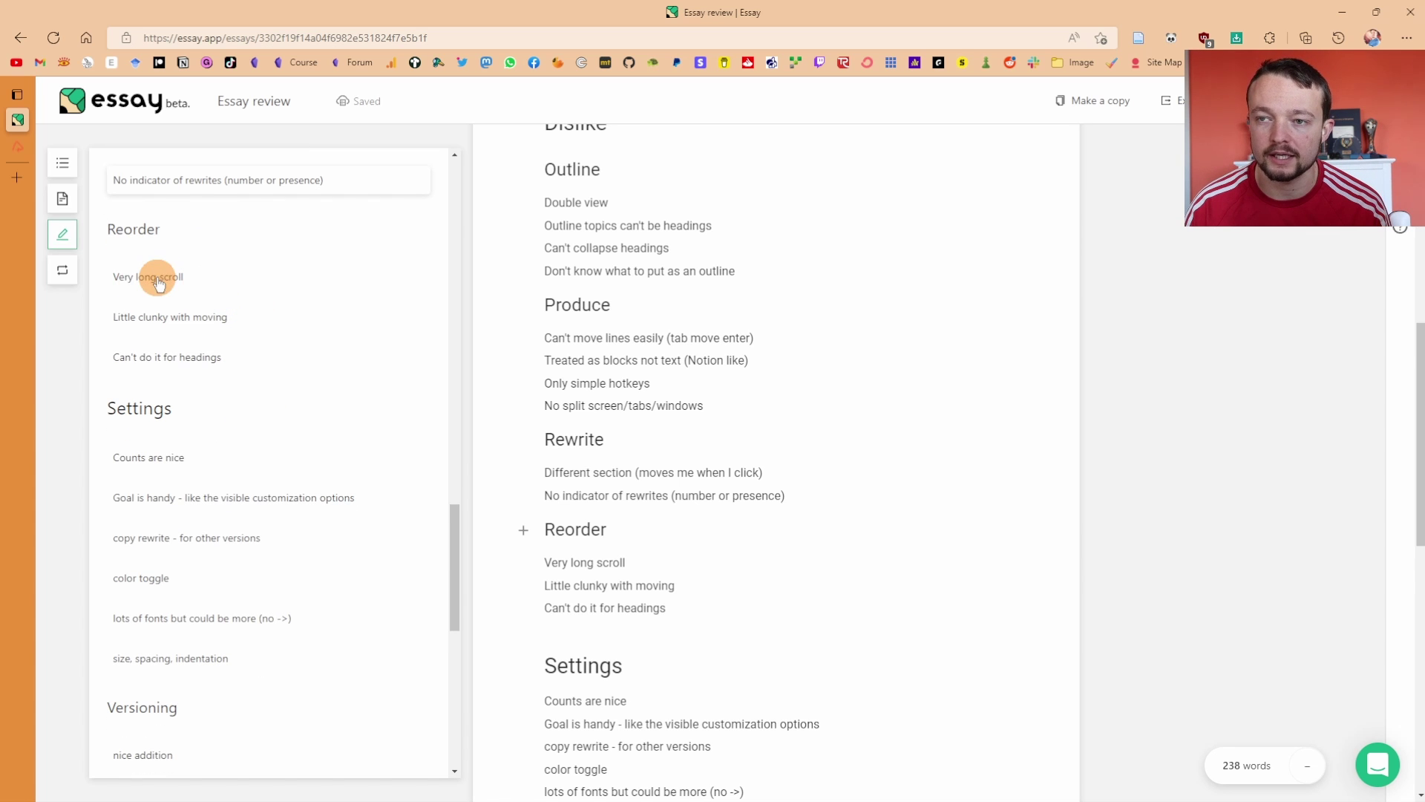
{"action": "left_click", "coordinate": [162, 279]}
{"action": "left_click", "coordinate": [265, 409]}
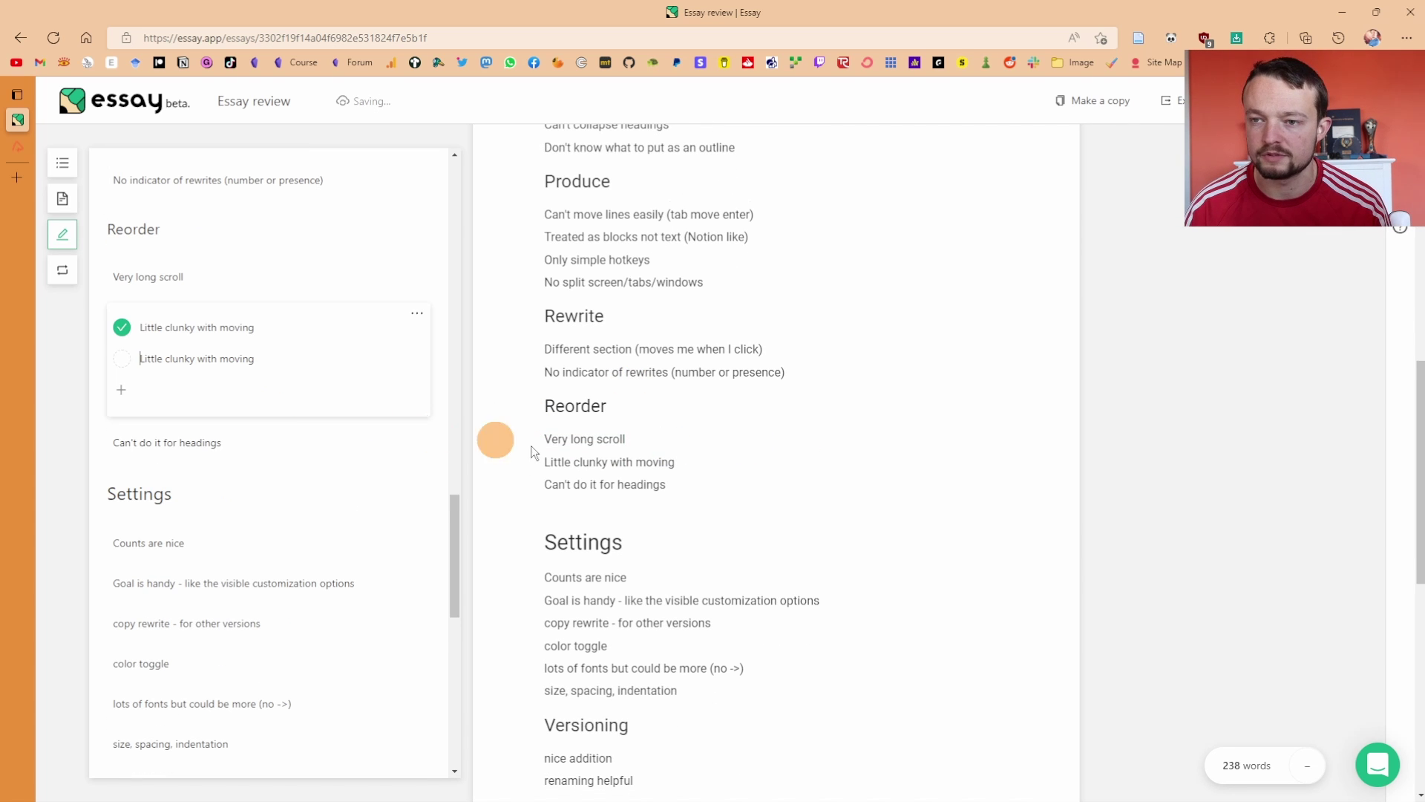
{"action": "left_click", "coordinate": [260, 444]}
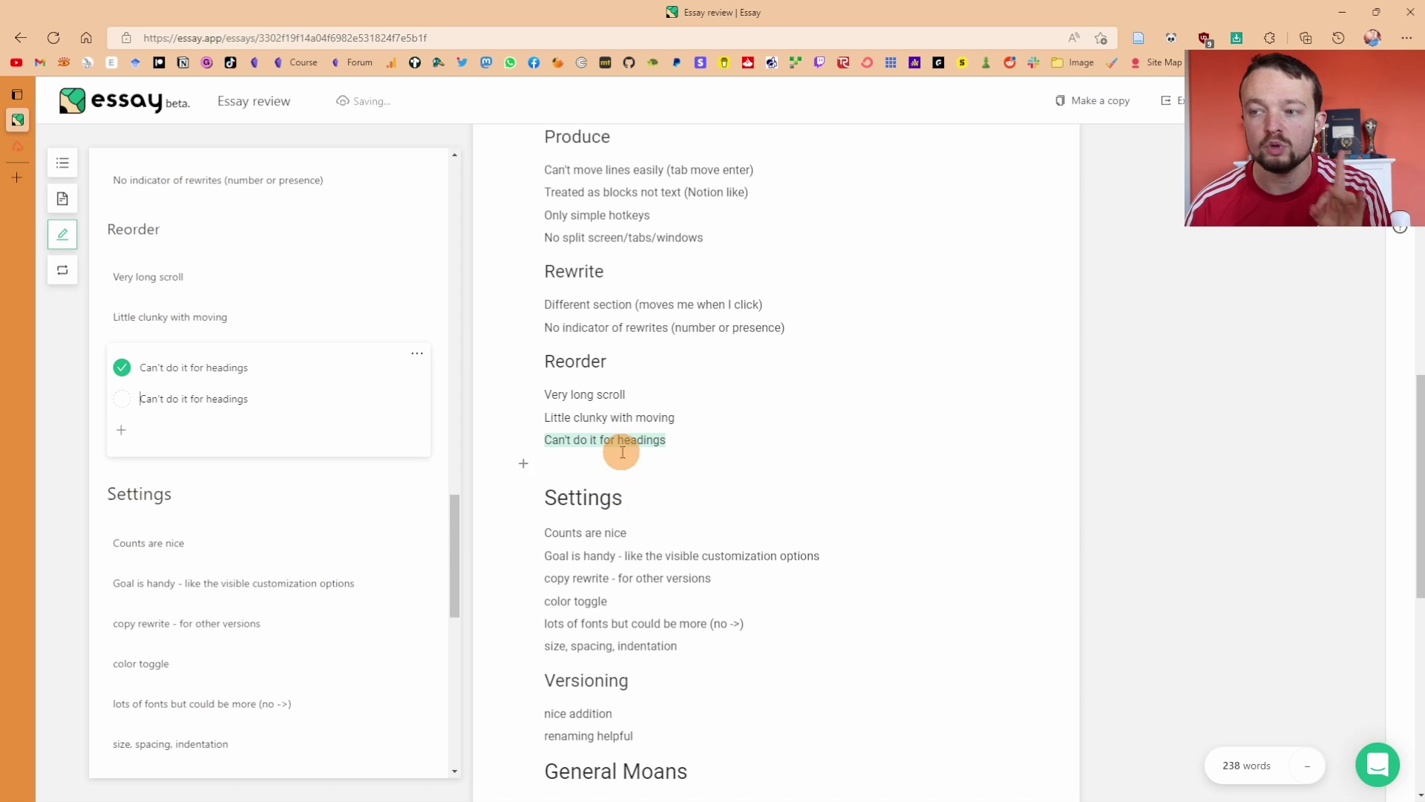
Place the cursor after "Just writing" in the document, then select sentences under the Dislike section's Reorder heading in the Rewrite list
{"action": "scroll", "coordinate": [713, 372], "scroll_direction": "up", "scroll_amount": 8}
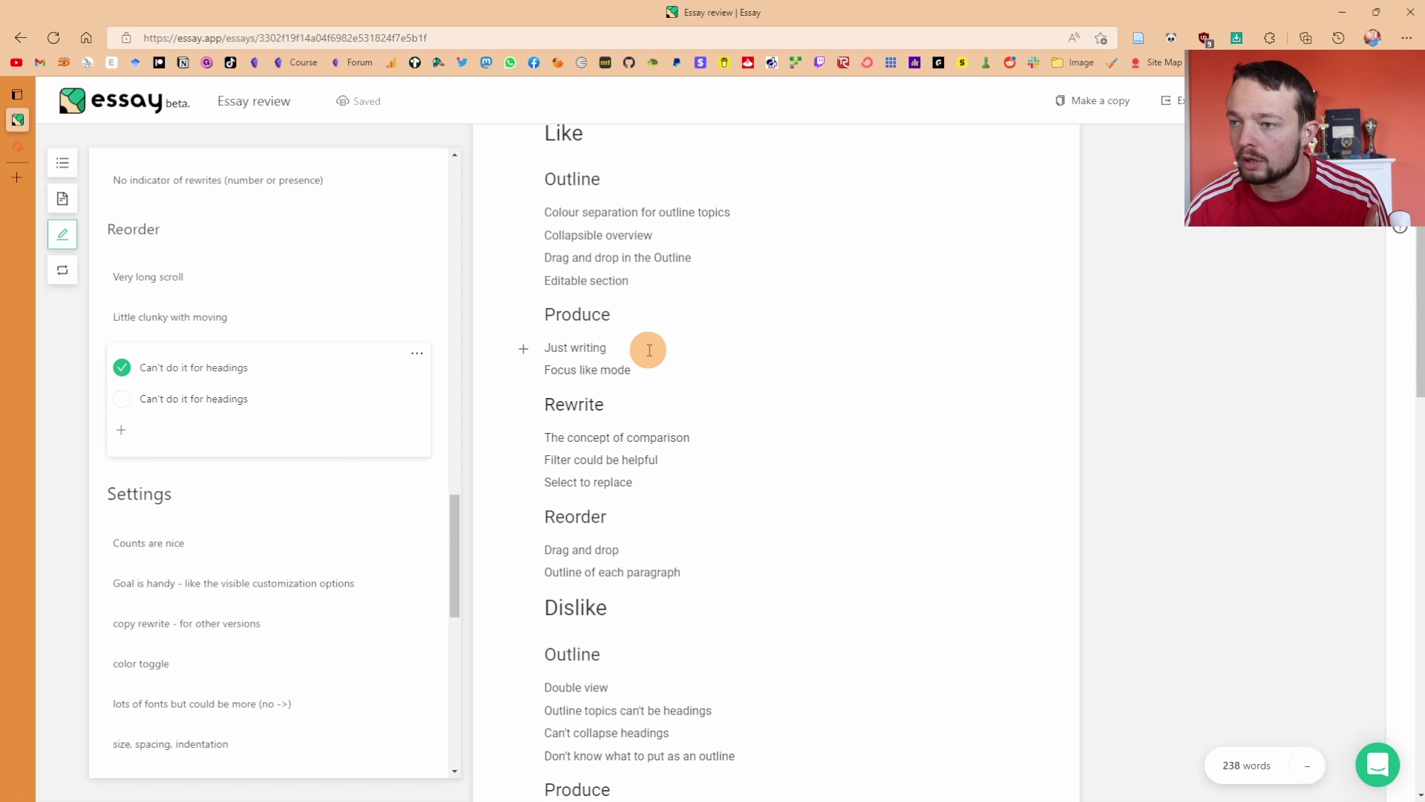
{"action": "left_click", "coordinate": [646, 347]}
{"action": "scroll", "coordinate": [253, 416], "scroll_direction": "down", "scroll_amount": 15}
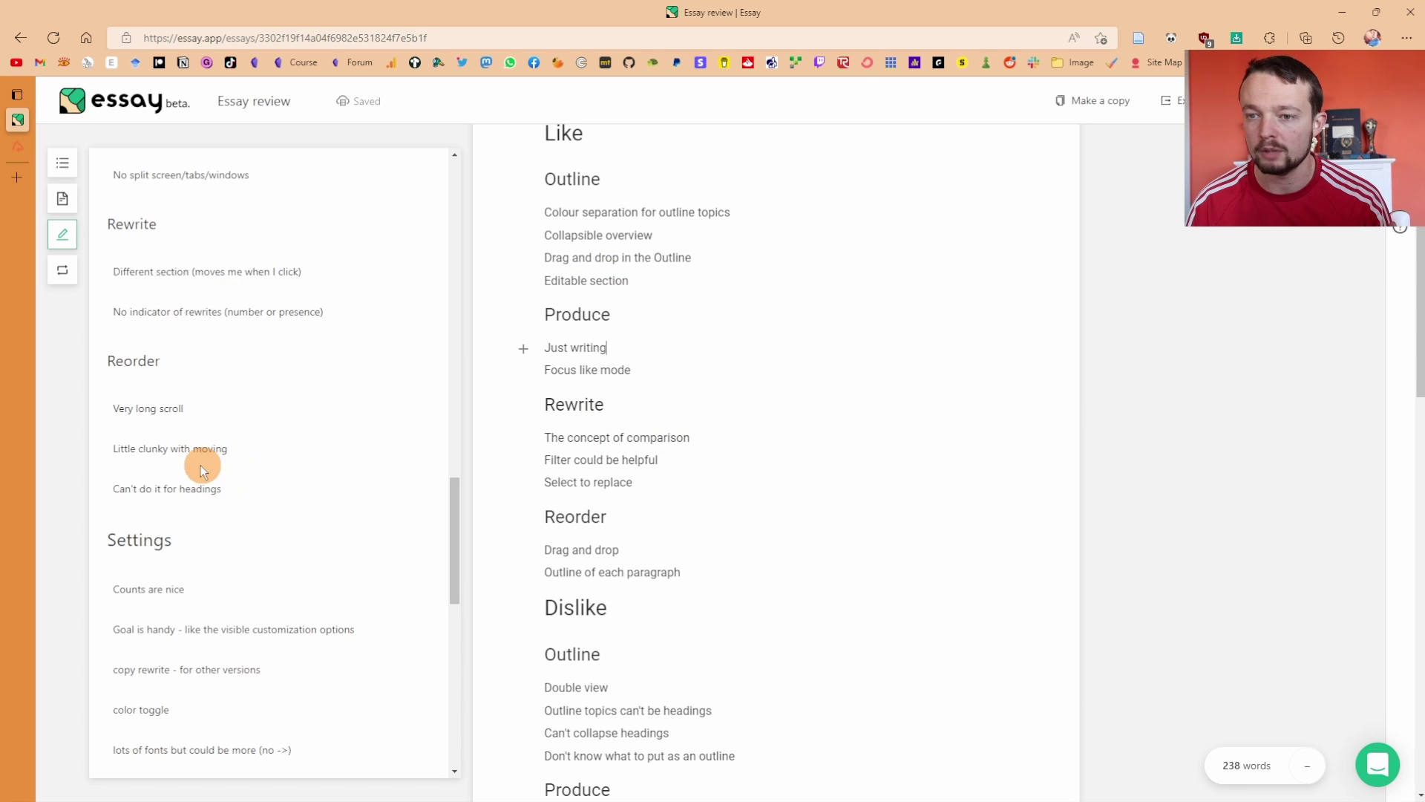
{"action": "left_click", "coordinate": [193, 460]}
{"action": "left_click", "coordinate": [178, 407]}
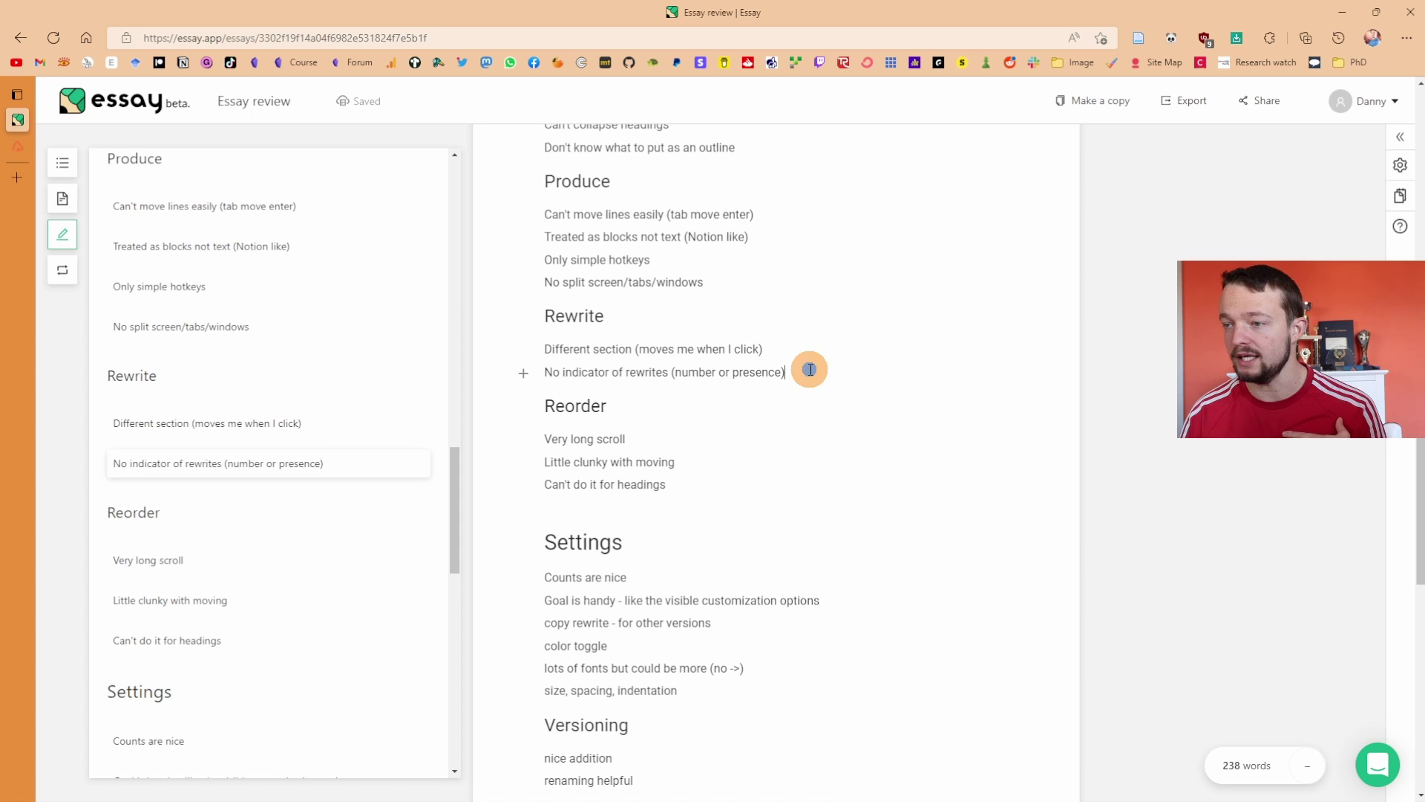
Filter the Rewrite list to rewritten sentences, view the alternatives for "Looks cool", and show all sentences again
{"action": "scroll", "coordinate": [229, 416], "scroll_direction": "down", "scroll_amount": 10}
{"action": "scroll", "coordinate": [232, 422], "scroll_direction": "up", "scroll_amount": 15}
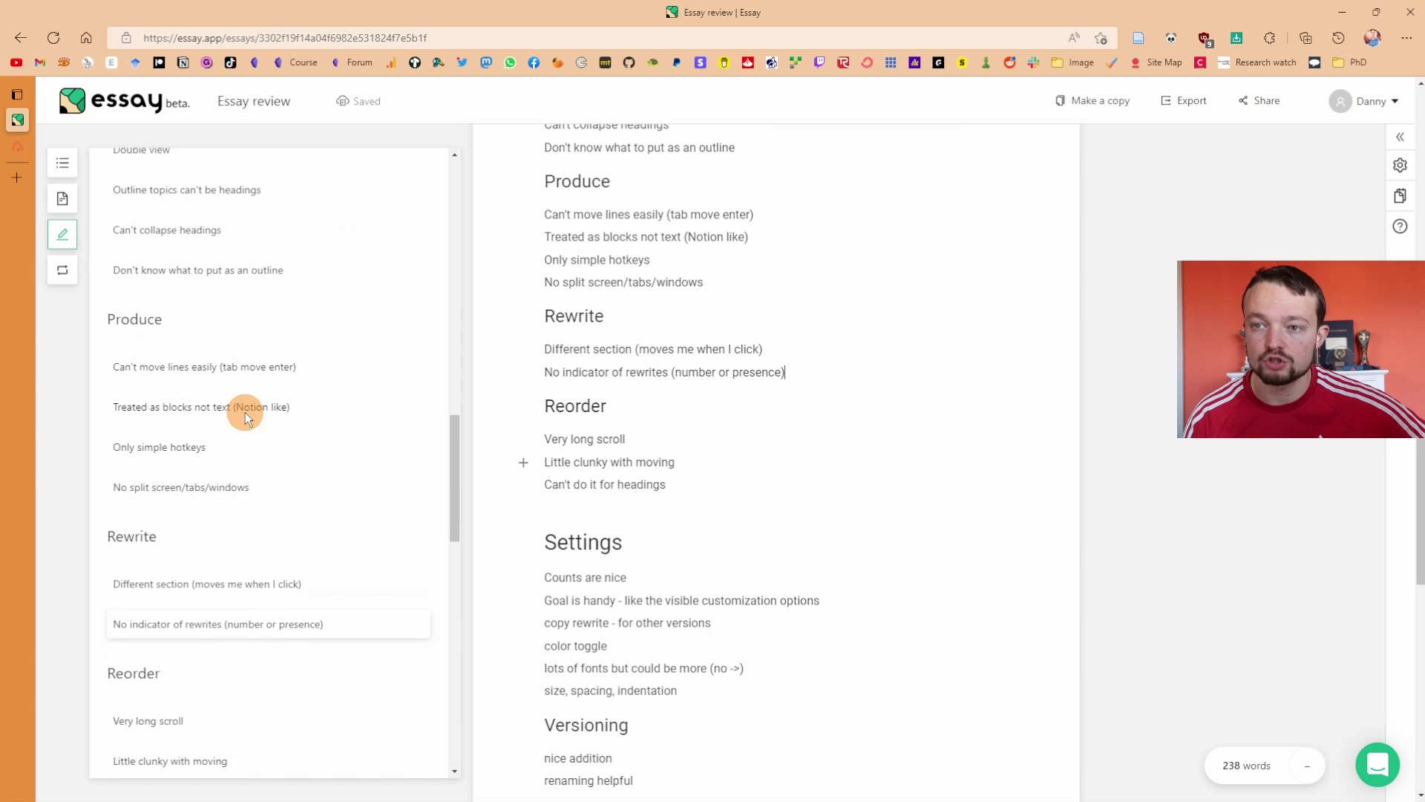
{"action": "scroll", "coordinate": [245, 412], "scroll_direction": "up", "scroll_amount": 2}
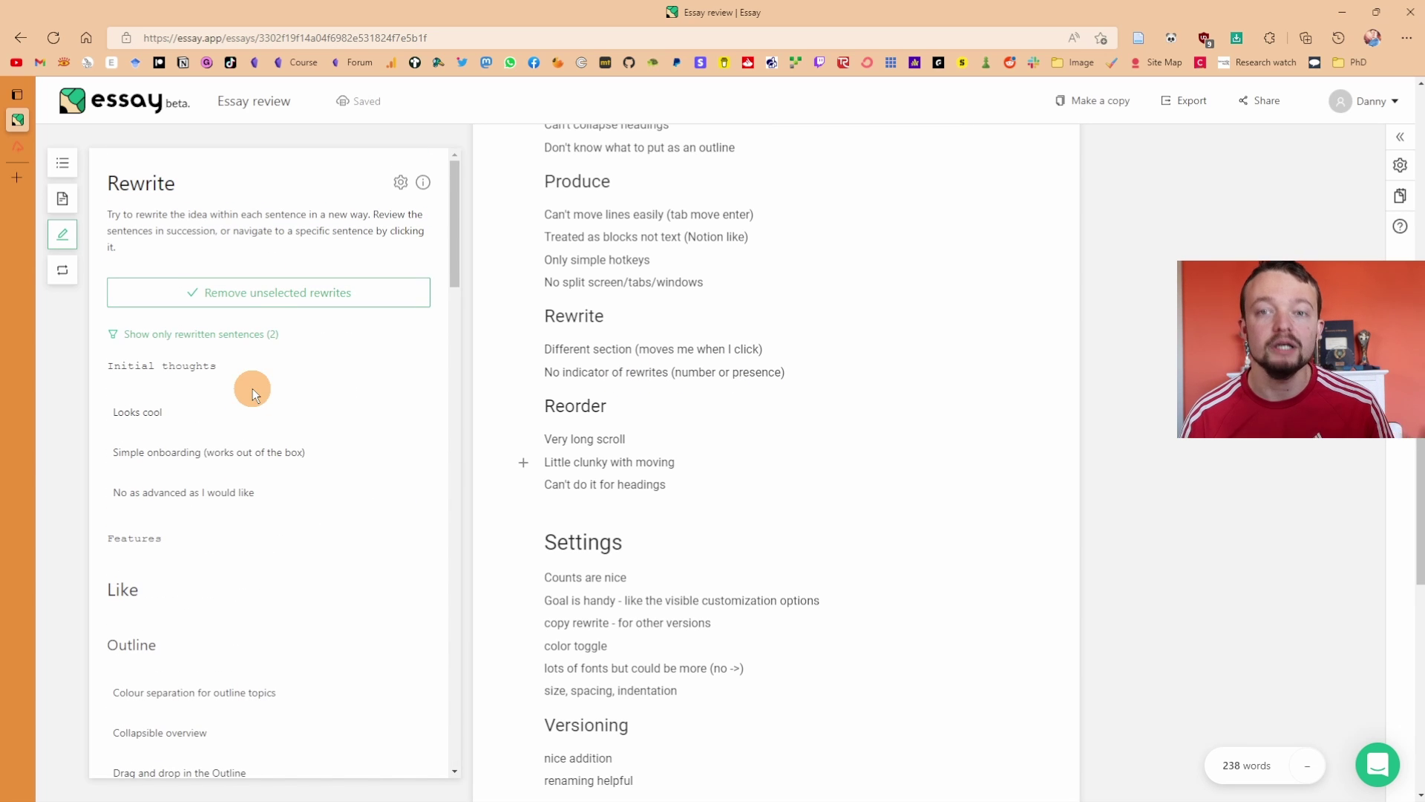
{"action": "left_click", "coordinate": [202, 344]}
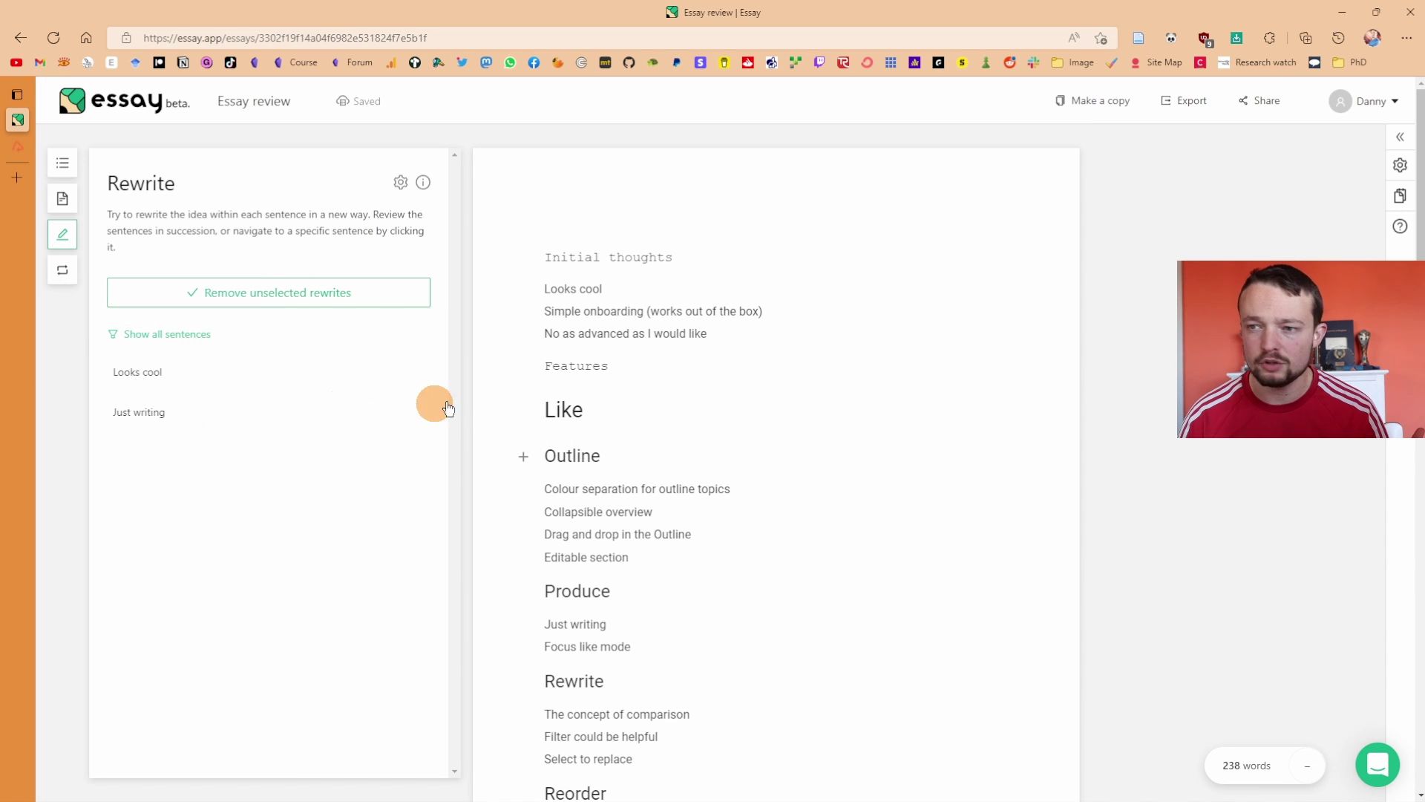
{"action": "left_click", "coordinate": [181, 373]}
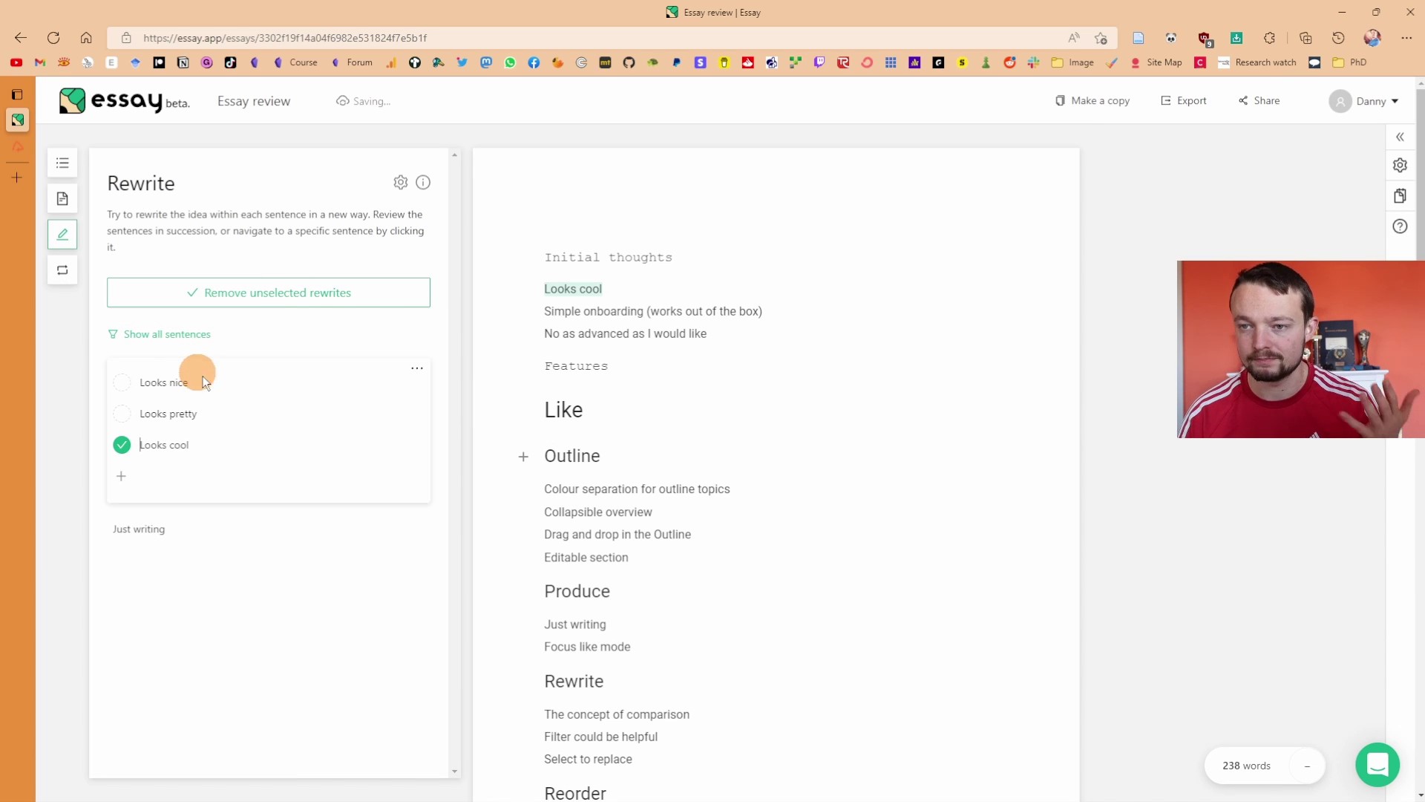
{"action": "left_click", "coordinate": [209, 336]}
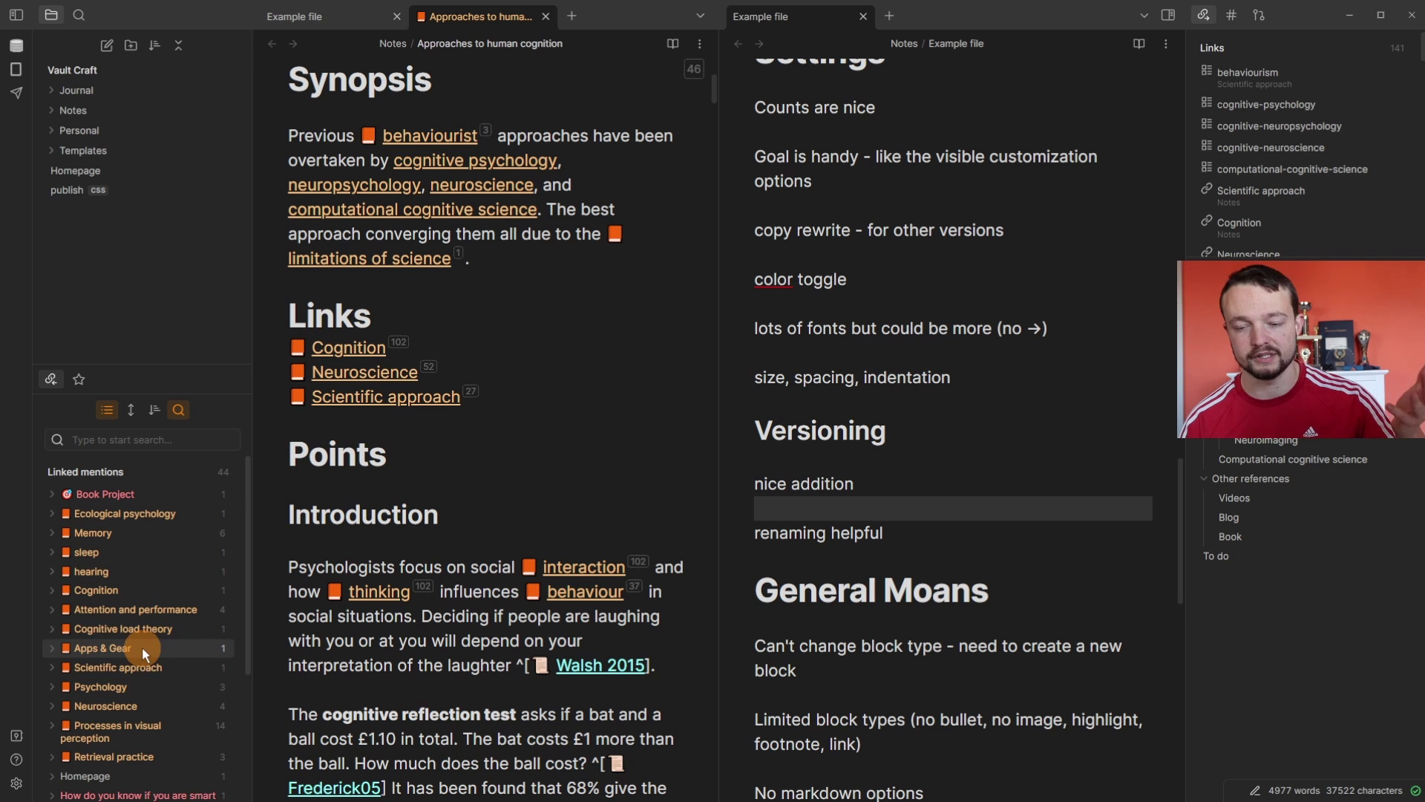
Switch to Obsidian's Approaches to human cognition note and expand its linked mentions to view the surrounding text
{"action": "scroll", "coordinate": [141, 648], "scroll_direction": "down", "scroll_amount": 1}
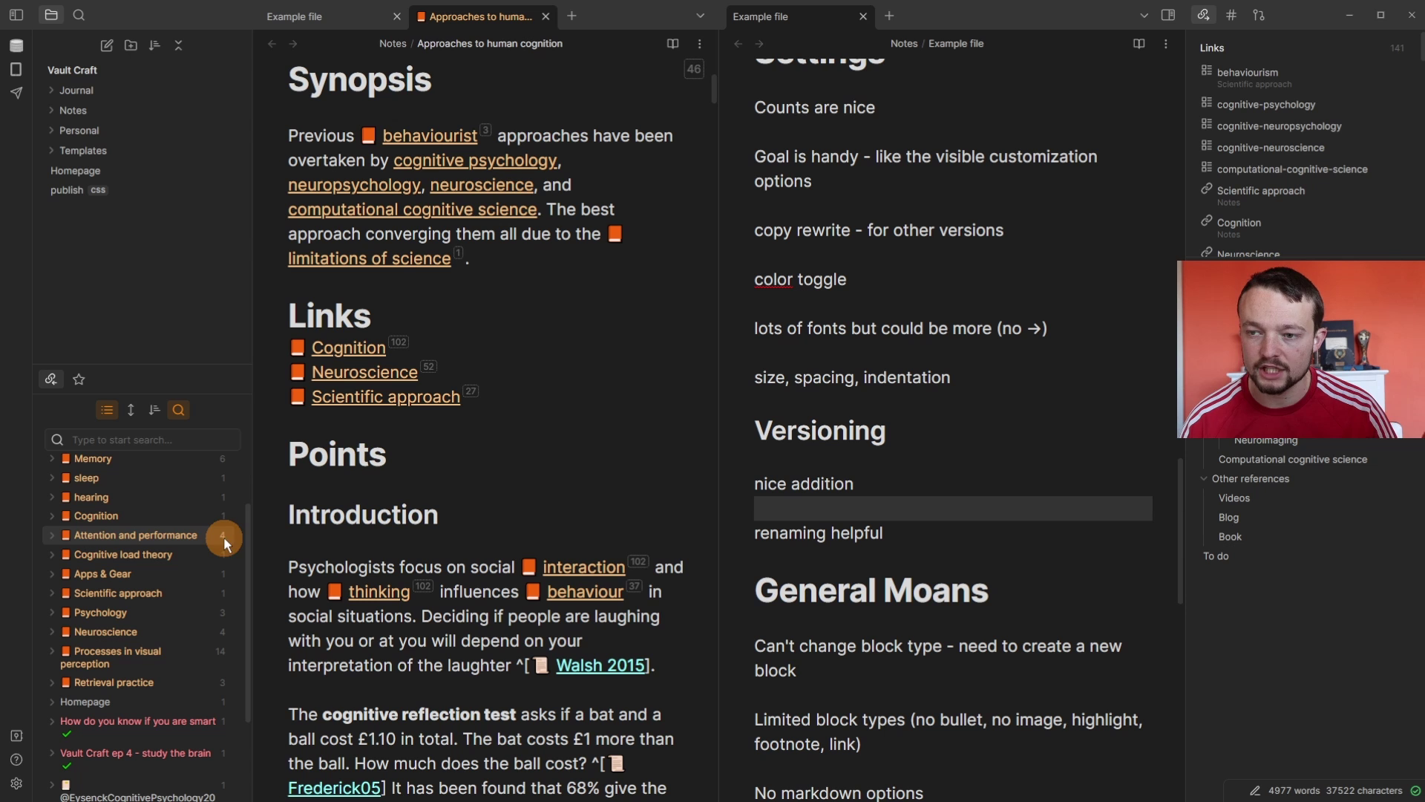
{"action": "left_click", "coordinate": [112, 406]}
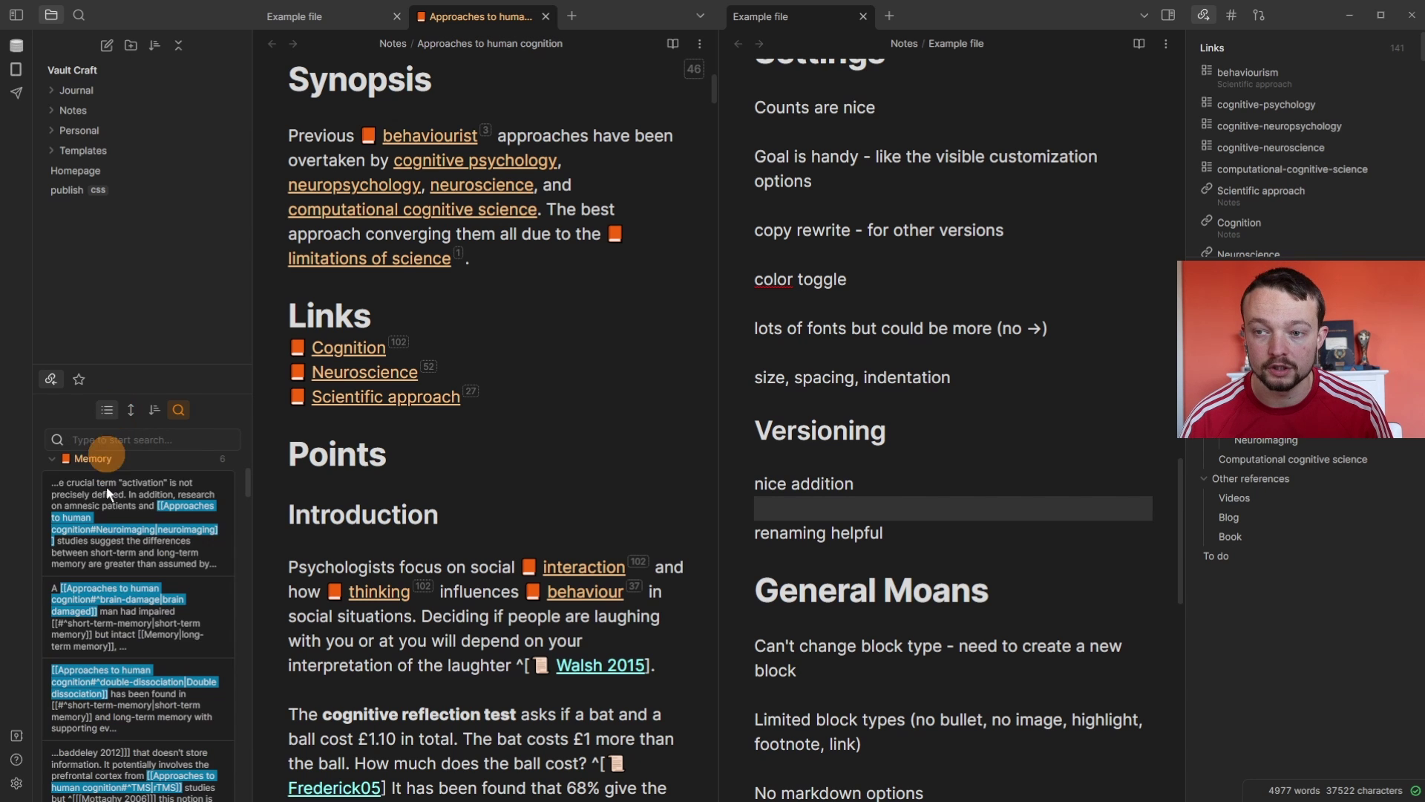
{"action": "scroll", "coordinate": [141, 593], "scroll_direction": "up", "scroll_amount": 2}
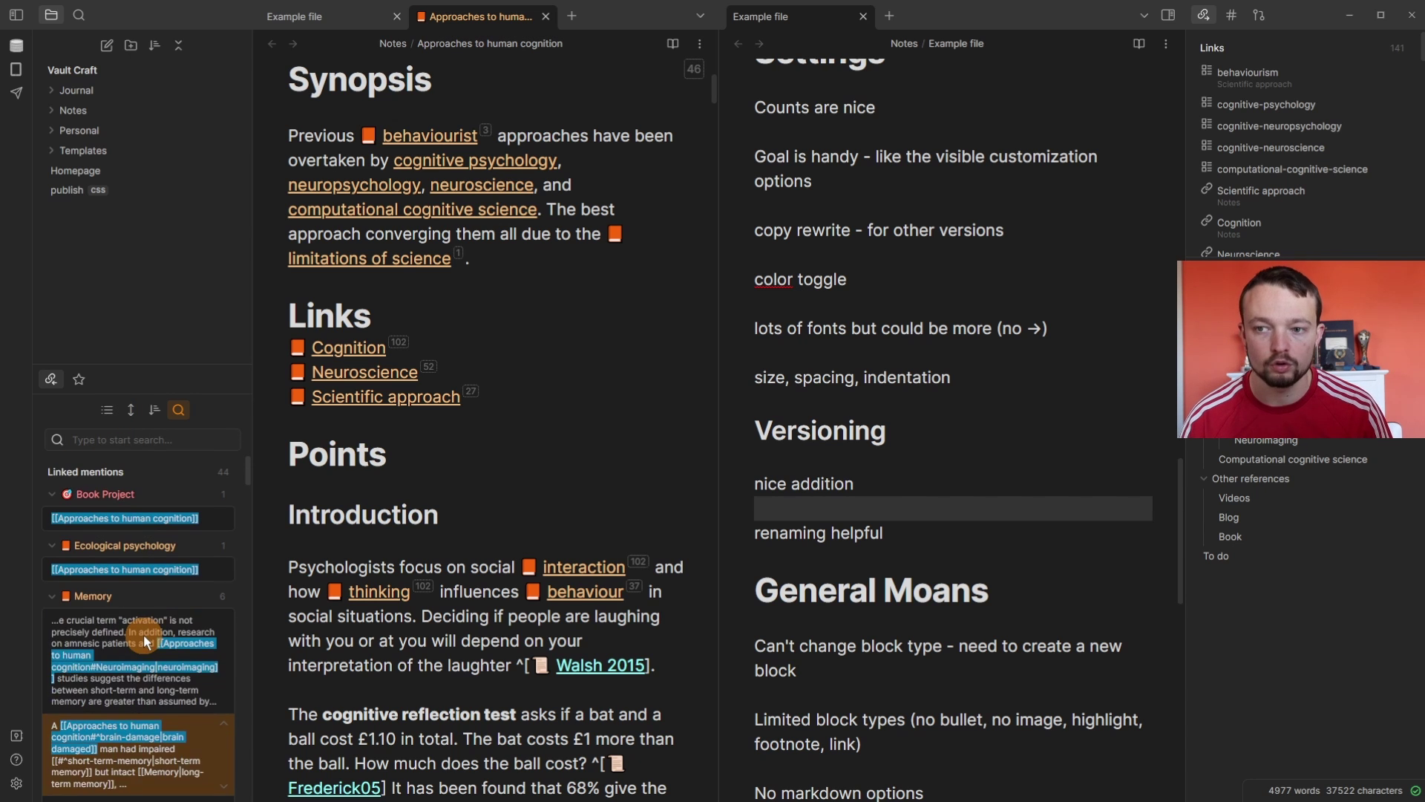
Collapse the linked mentions results to note names and look through the list
{"action": "left_click", "coordinate": [110, 409]}
{"action": "scroll", "coordinate": [135, 576], "scroll_direction": "down", "scroll_amount": 3}
{"action": "scroll", "coordinate": [136, 578], "scroll_direction": "up", "scroll_amount": 3}
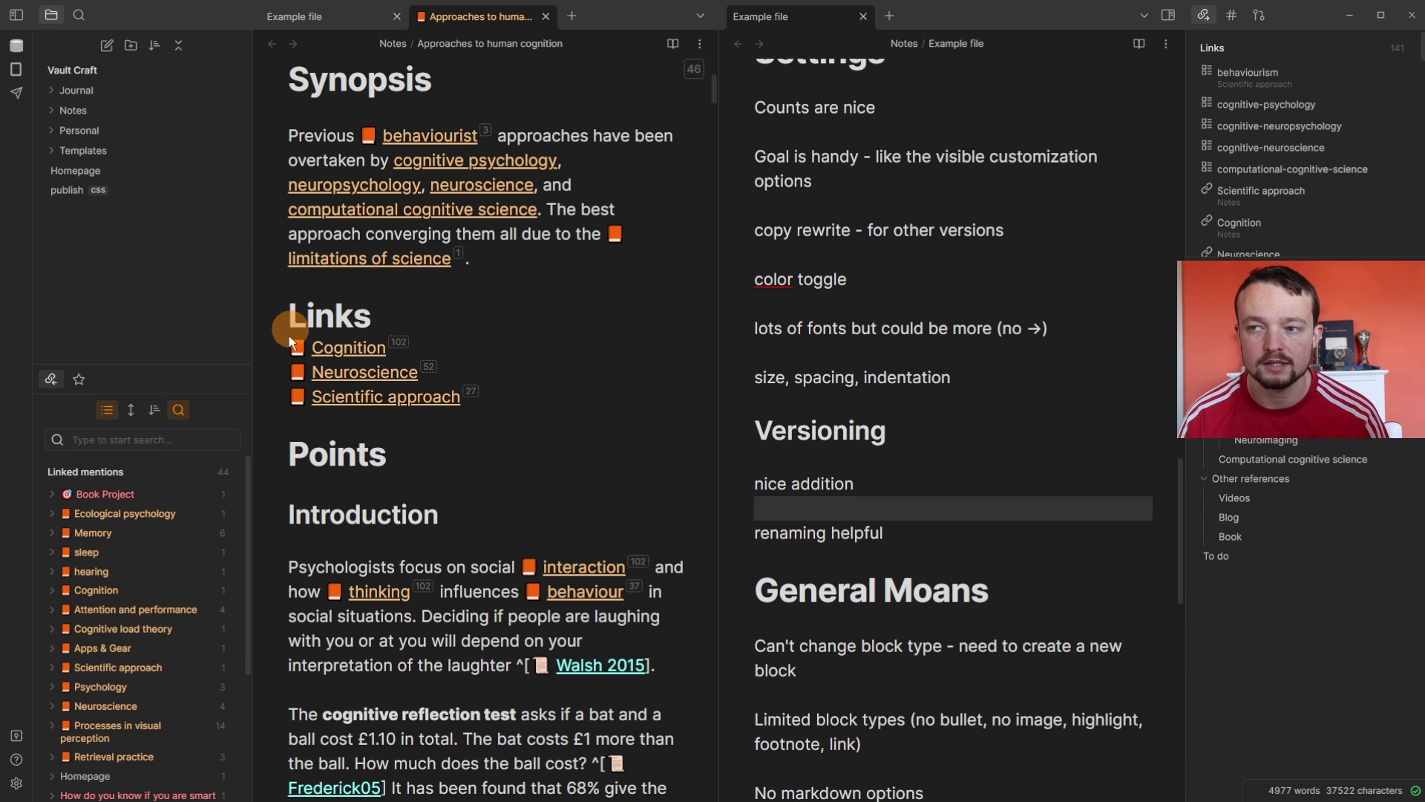
Preview the mentions of the Scientific approach link from its count, then browse the Points section of the note
{"action": "mouse_move", "coordinate": [477, 397]}
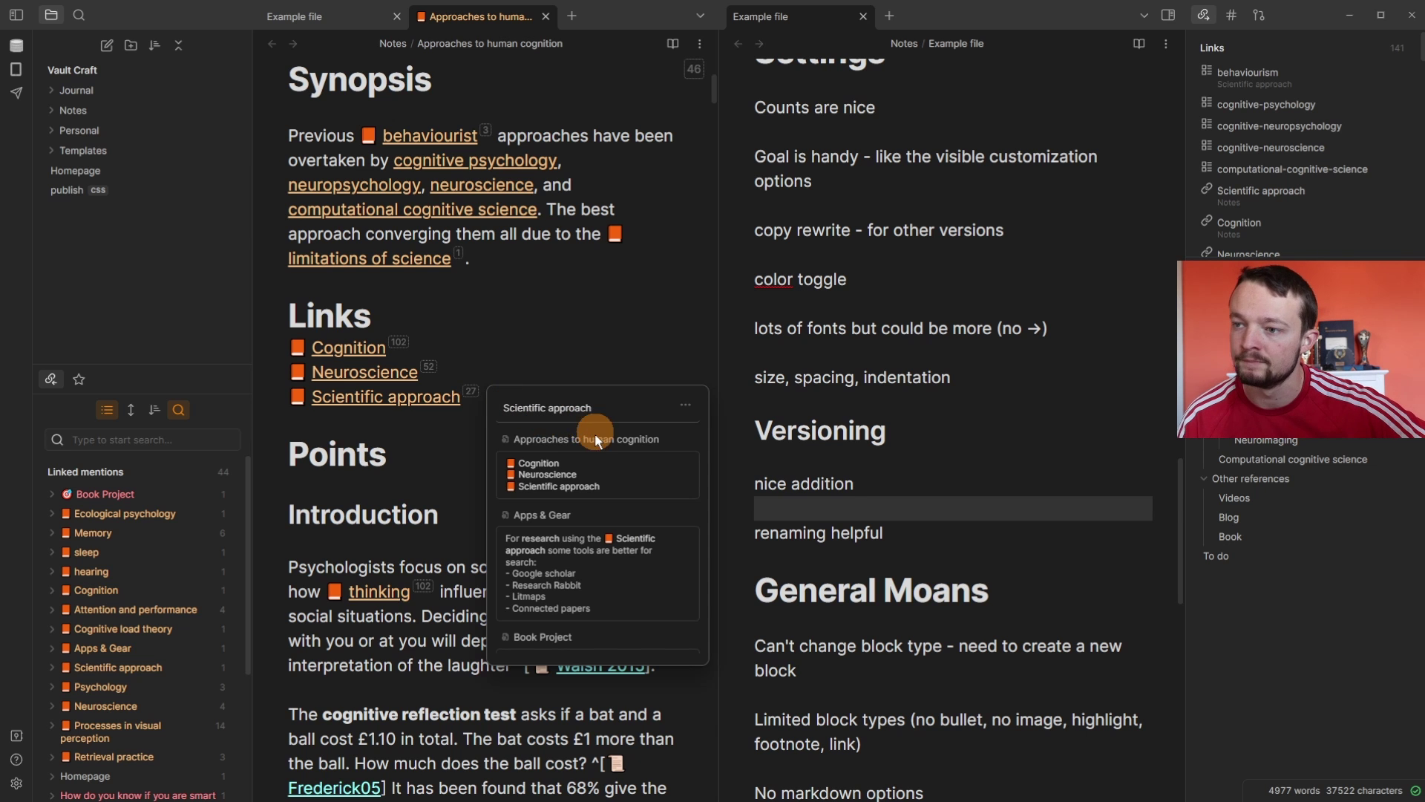
{"action": "scroll", "coordinate": [594, 468], "scroll_direction": "down", "scroll_amount": 10}
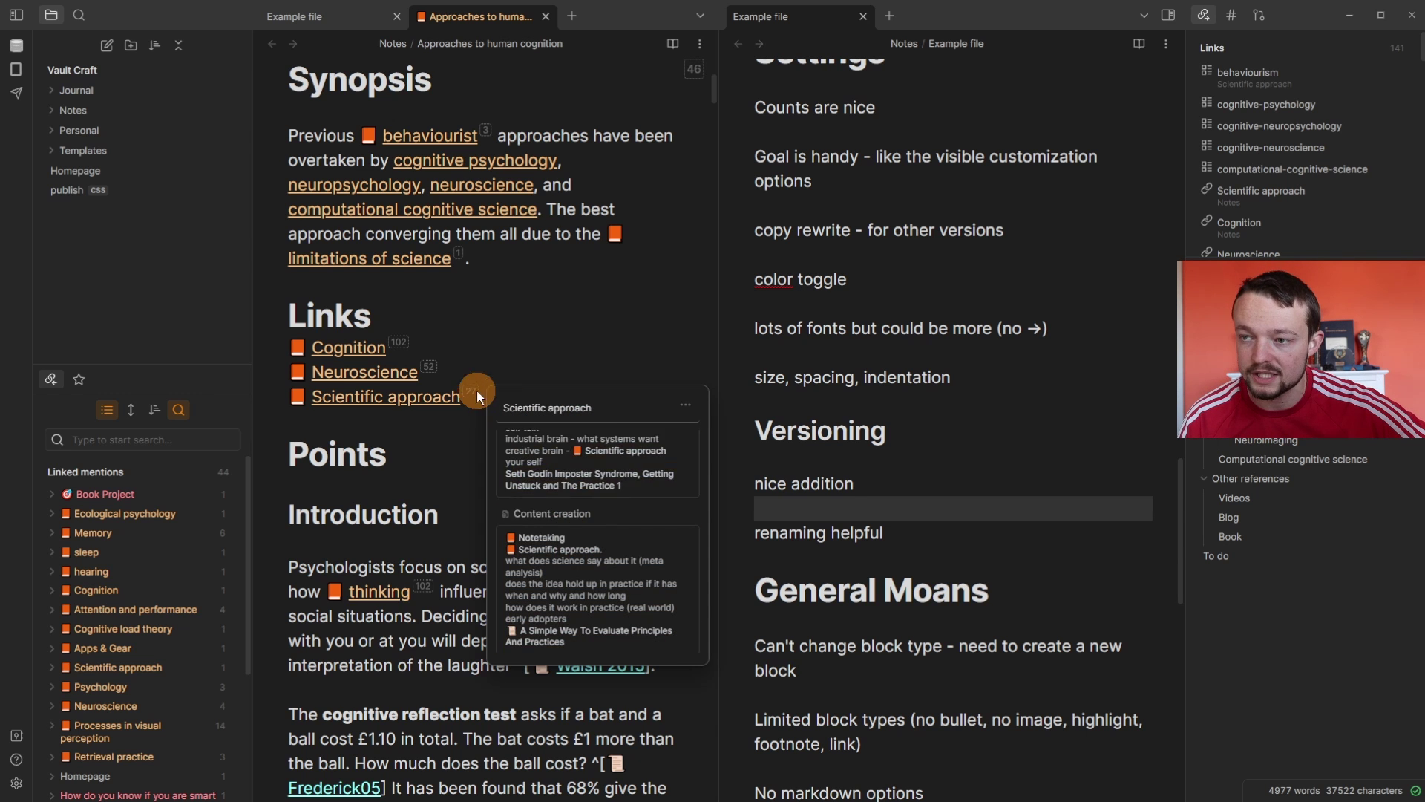
{"action": "scroll", "coordinate": [423, 515], "scroll_direction": "down", "scroll_amount": 3}
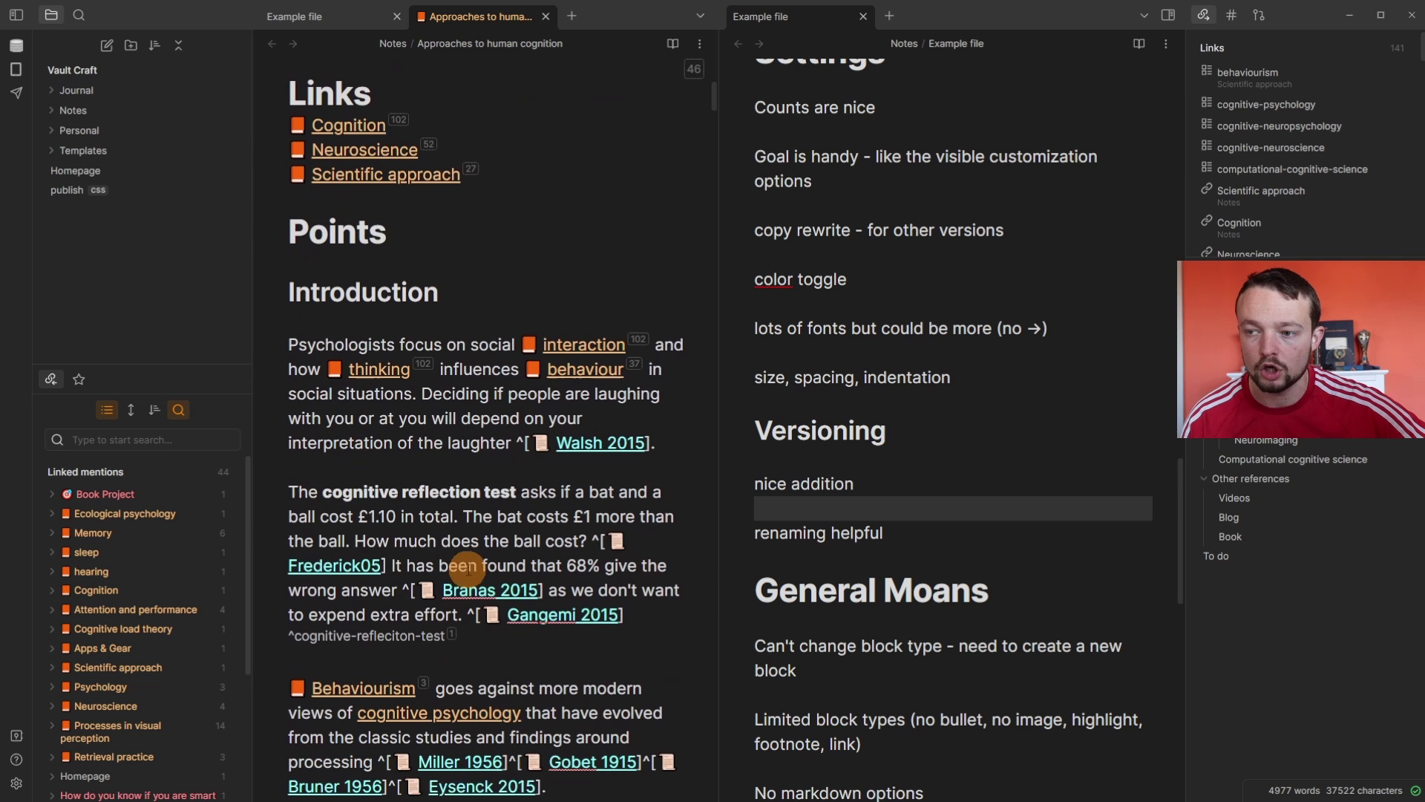
{"action": "mouse_move", "coordinate": [425, 362]}
{"action": "scroll", "coordinate": [558, 466], "scroll_direction": "down", "scroll_amount": 8}
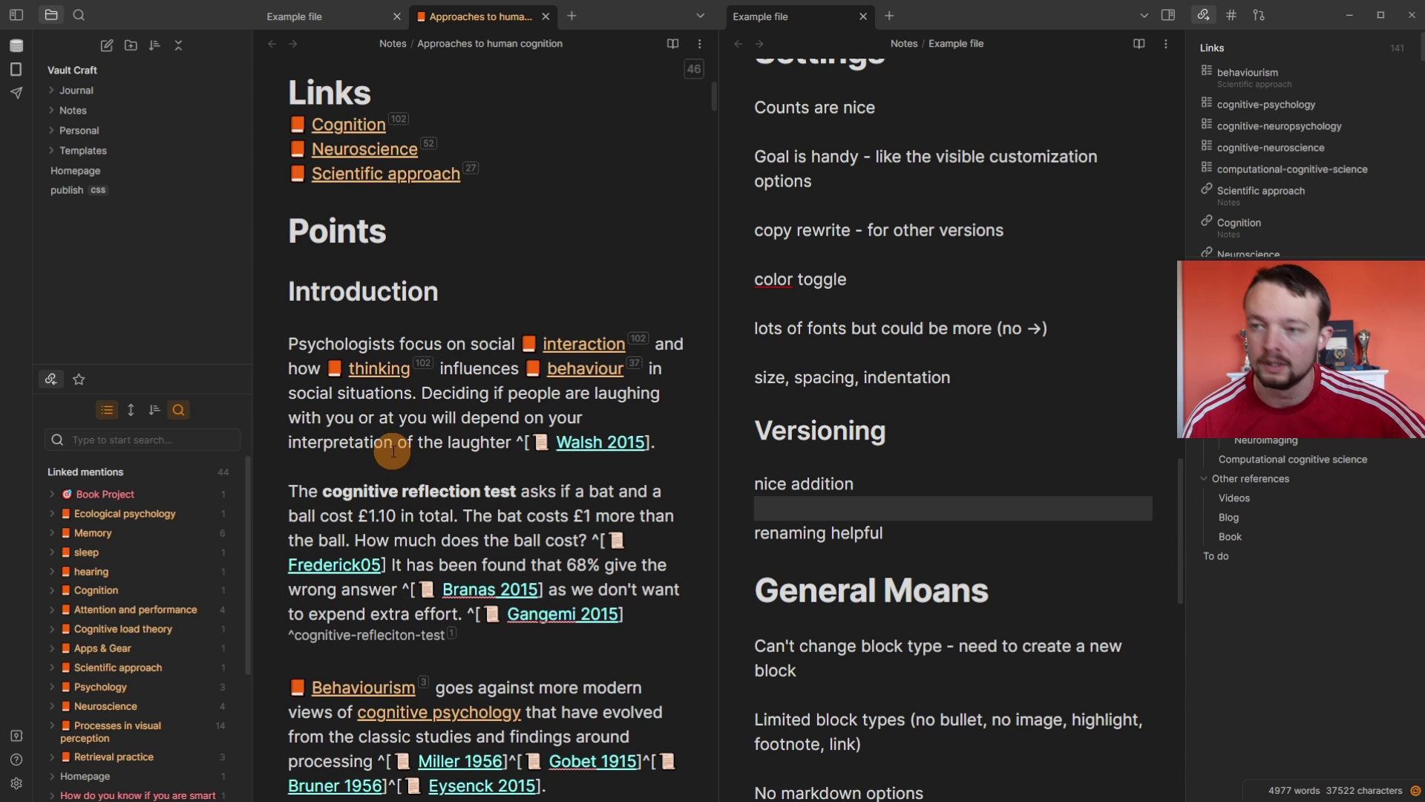
{"action": "scroll", "coordinate": [482, 409], "scroll_direction": "up", "scroll_amount": 5}
{"action": "scroll", "coordinate": [504, 415], "scroll_direction": "down", "scroll_amount": 3}
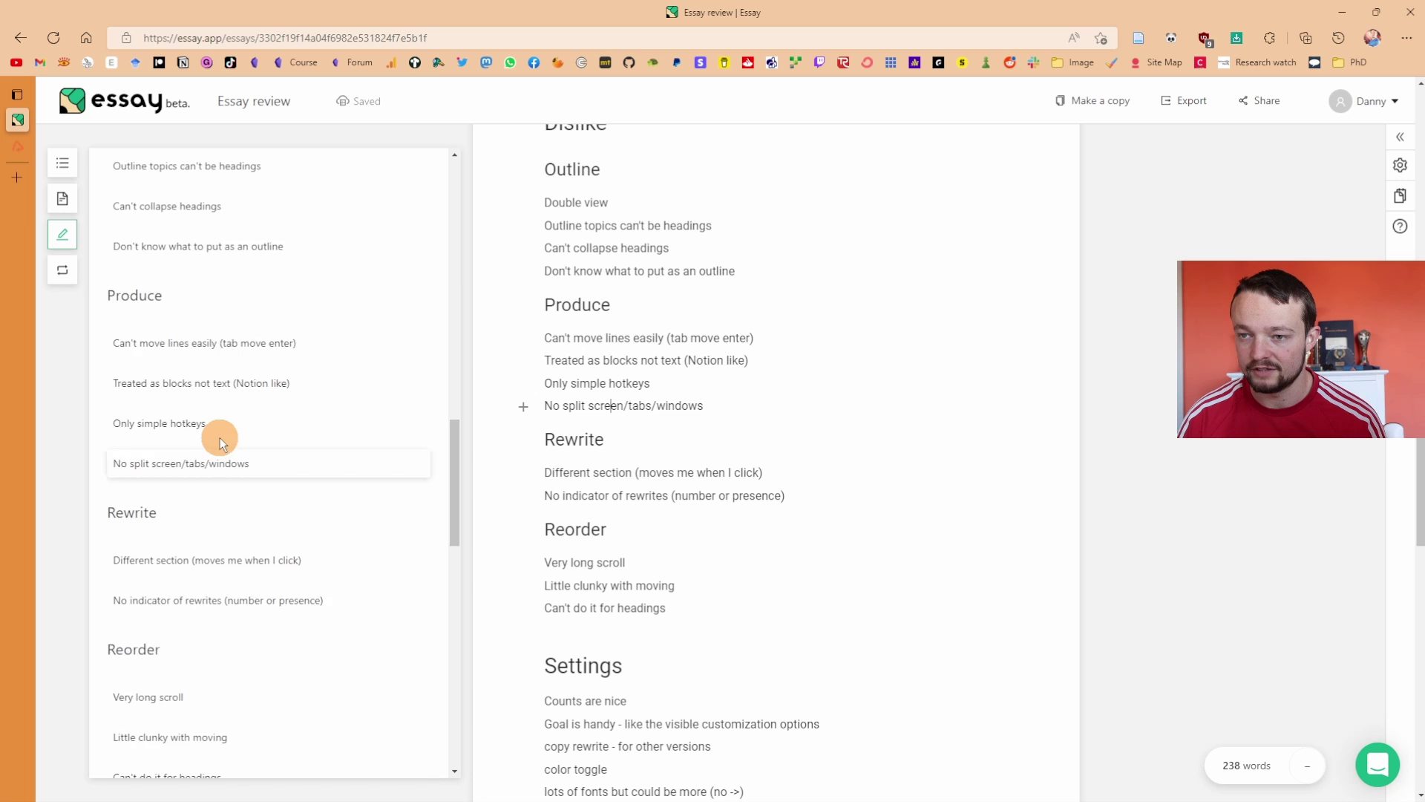
Switch to the Essay app and open rewrite options for sentences in the Dislike section's Rewrite and Reorder groups, ending with "Little clunky with moving"
{"action": "scroll", "coordinate": [249, 430], "scroll_direction": "down", "scroll_amount": 3}
{"action": "left_click", "coordinate": [248, 412]}
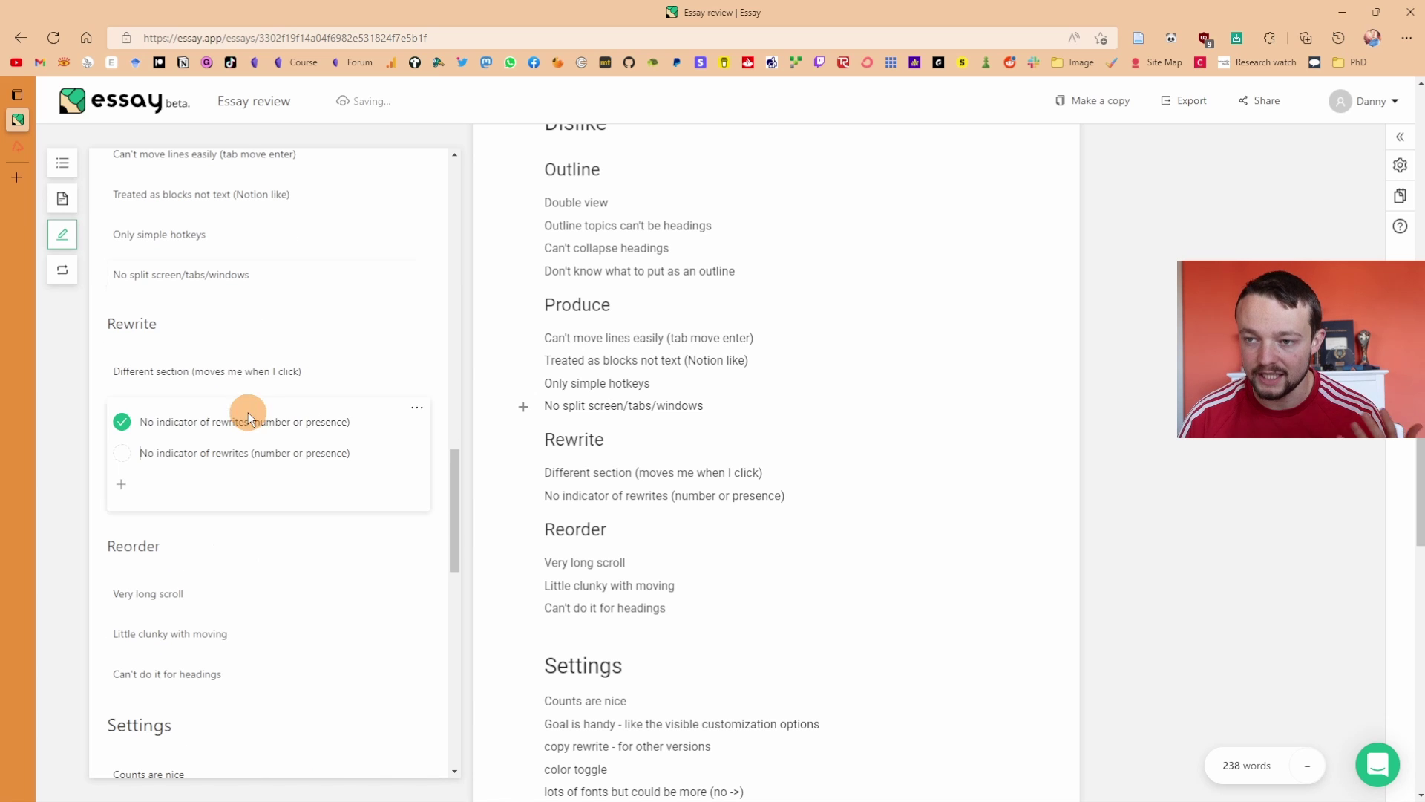
{"action": "left_click", "coordinate": [243, 371]}
{"action": "left_click", "coordinate": [197, 593]}
{"action": "left_click", "coordinate": [198, 637]}
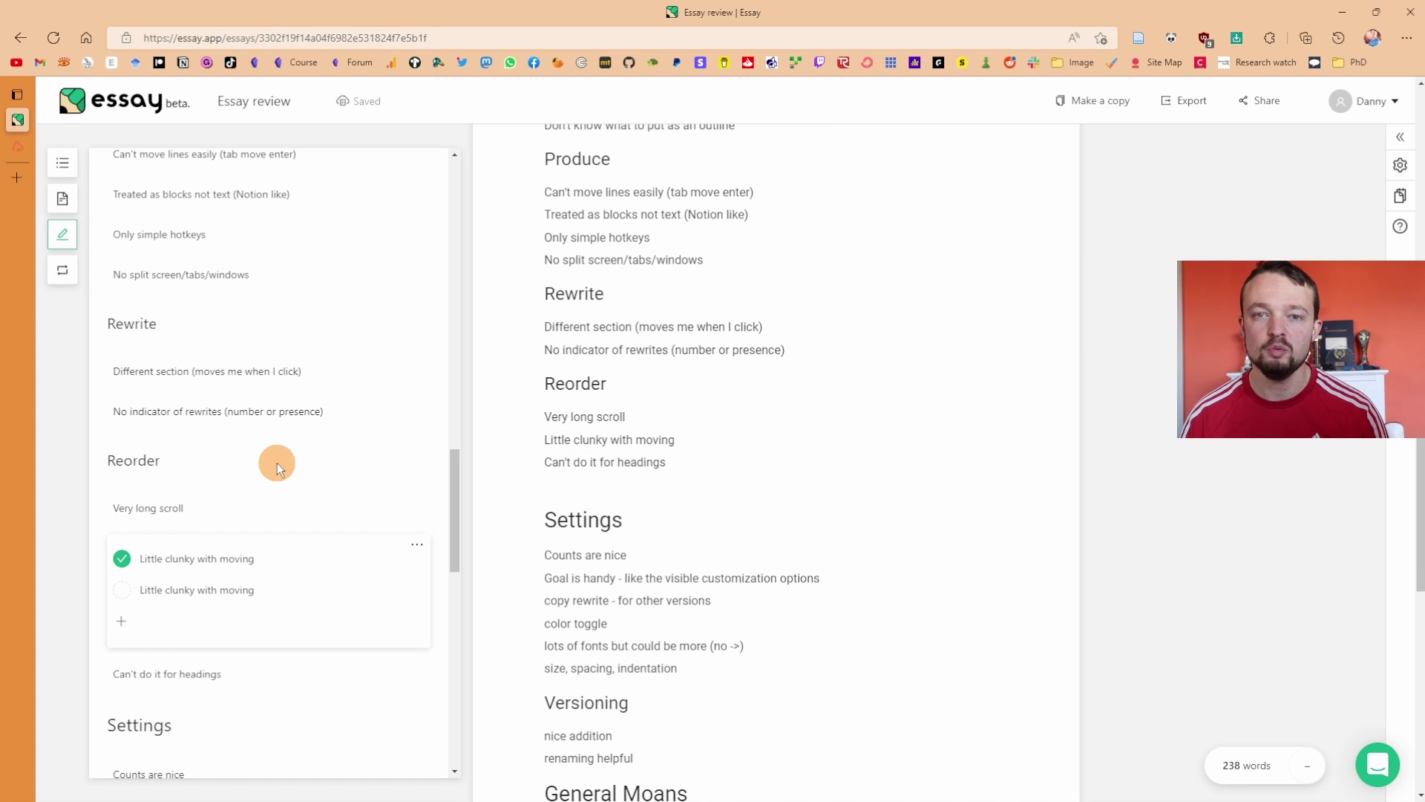
Try reordering "Looks cool" and "Simple onboarding (works out of the box)" under Initial thoughts, joining them into one paragraph and separating them again
{"action": "left_click", "coordinate": [64, 281]}
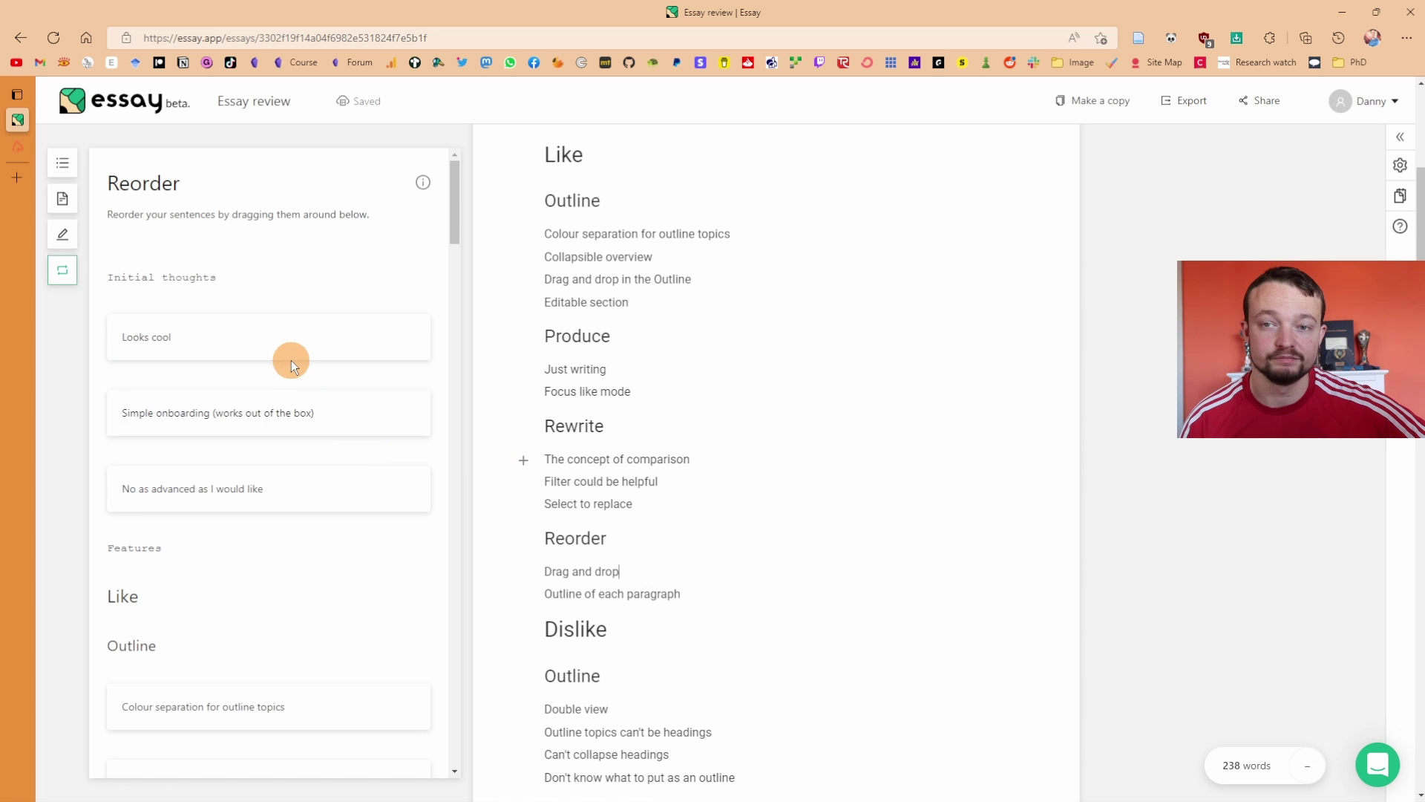
{"action": "left_click_drag", "start_coordinate": [216, 337], "coordinate": [212, 490]}
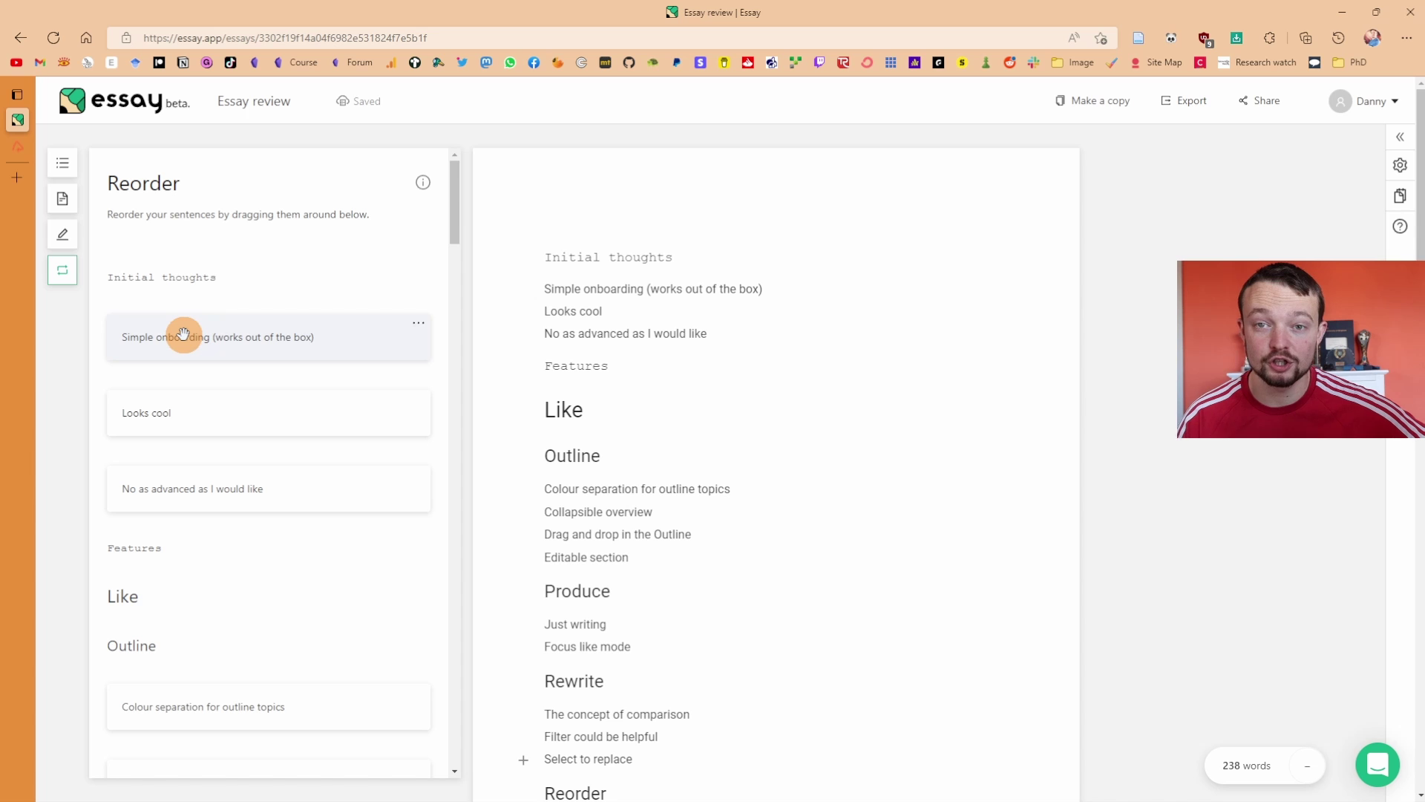
{"action": "left_click_drag", "start_coordinate": [183, 334], "coordinate": [208, 472]}
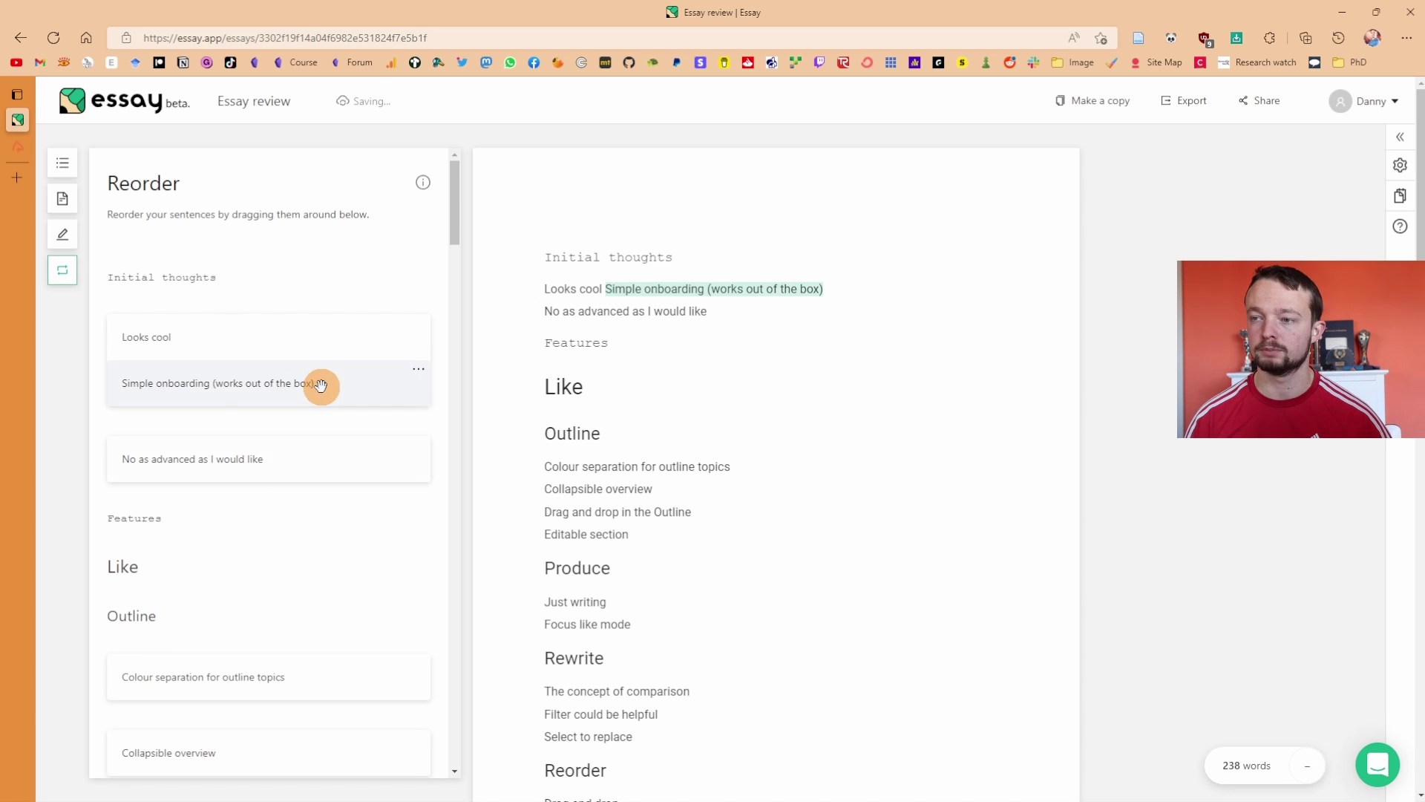
{"action": "left_click_drag", "start_coordinate": [188, 402], "coordinate": [219, 449]}
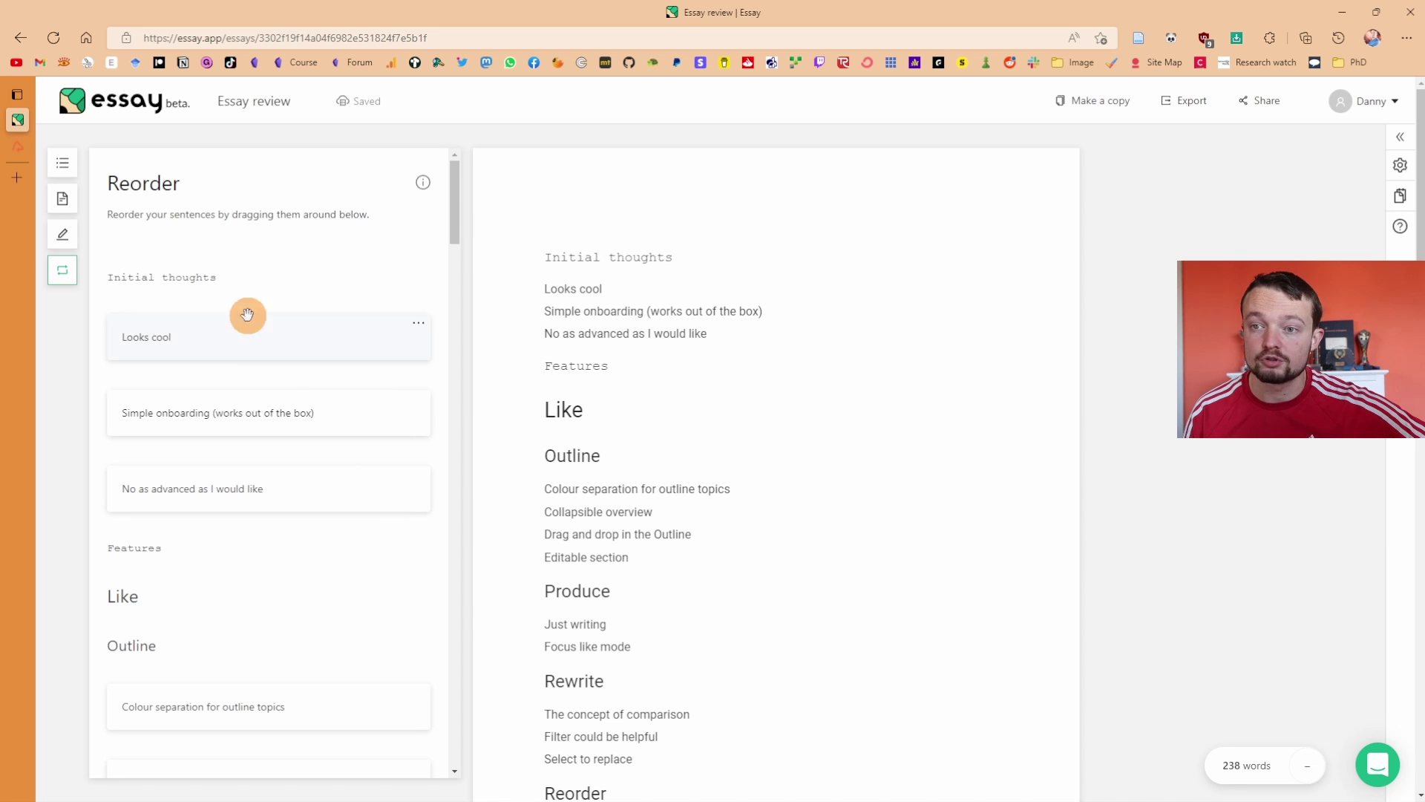
Check the sentence options in the Reorder list and use them to go to the Rewrite view of "Simple onboarding (works out of the box)"
{"action": "left_click", "coordinate": [418, 326]}
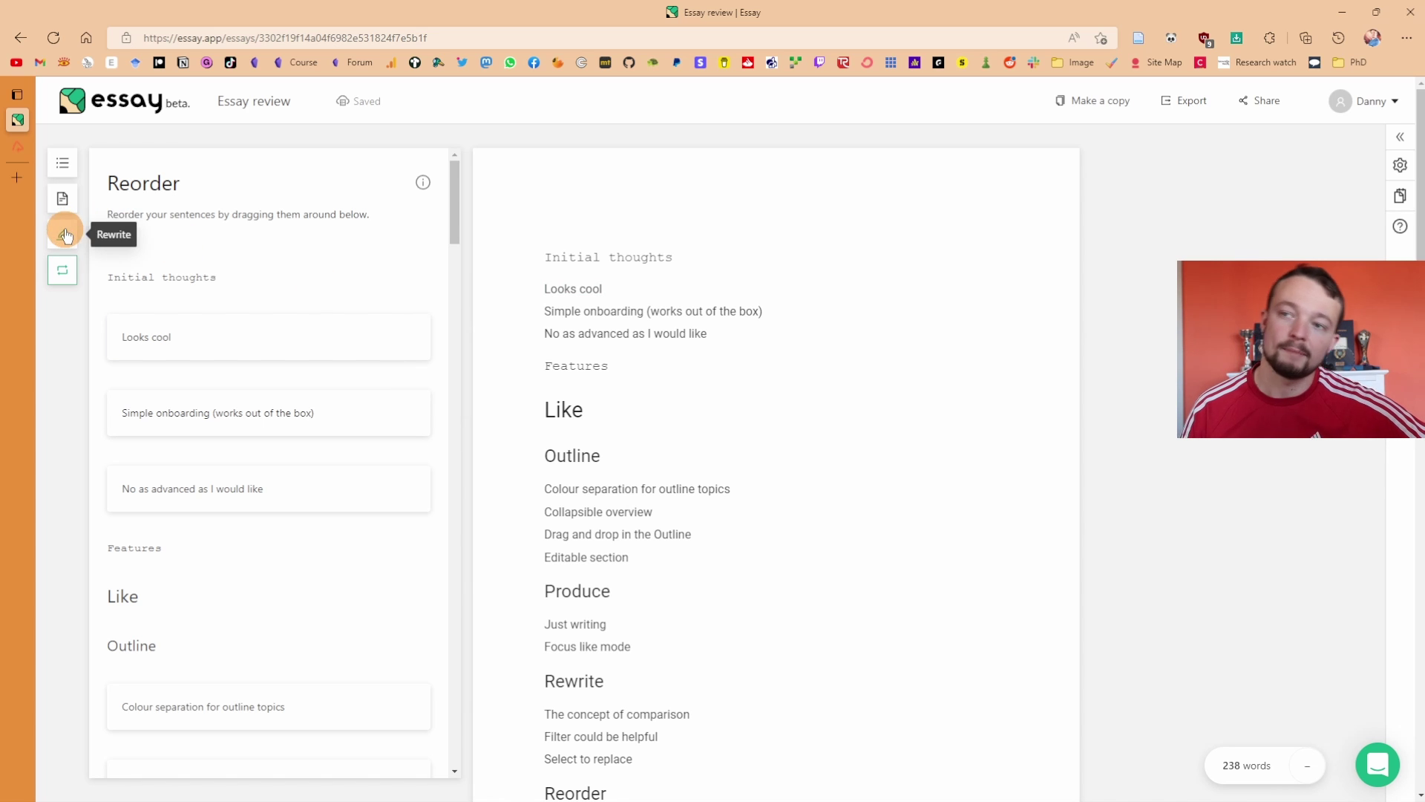
{"action": "left_click", "coordinate": [649, 392]}
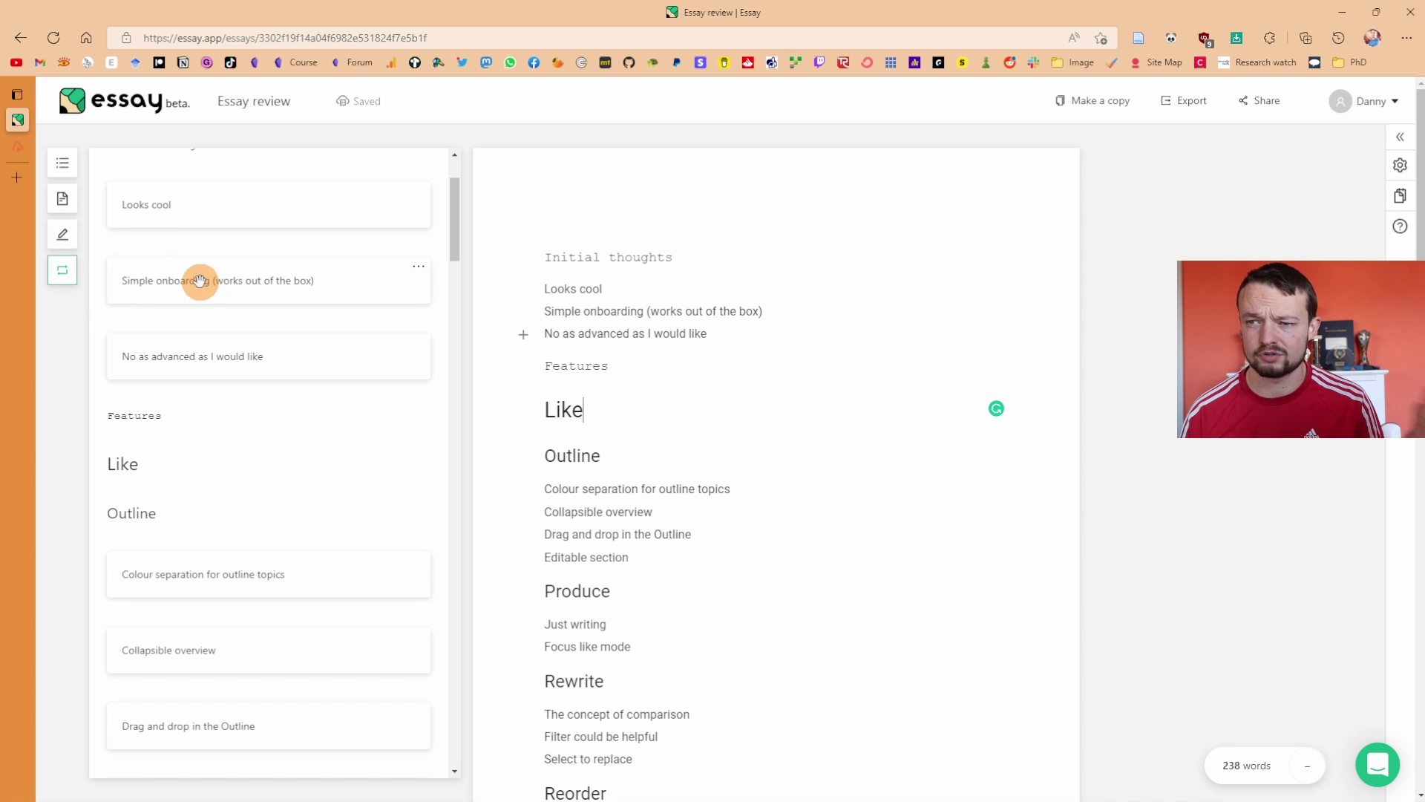
{"action": "left_click", "coordinate": [245, 280]}
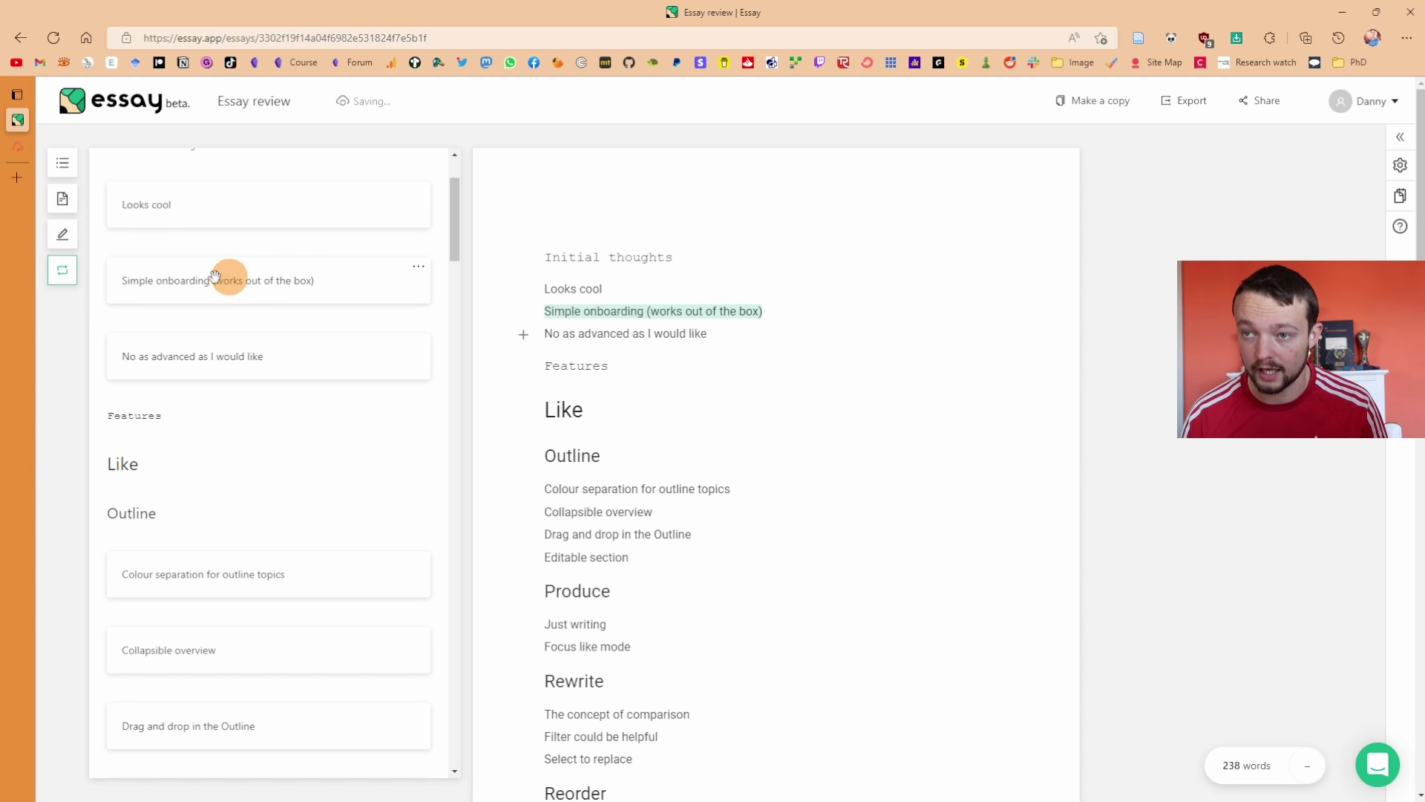
{"action": "left_click", "coordinate": [417, 269]}
{"action": "left_click", "coordinate": [437, 298]}
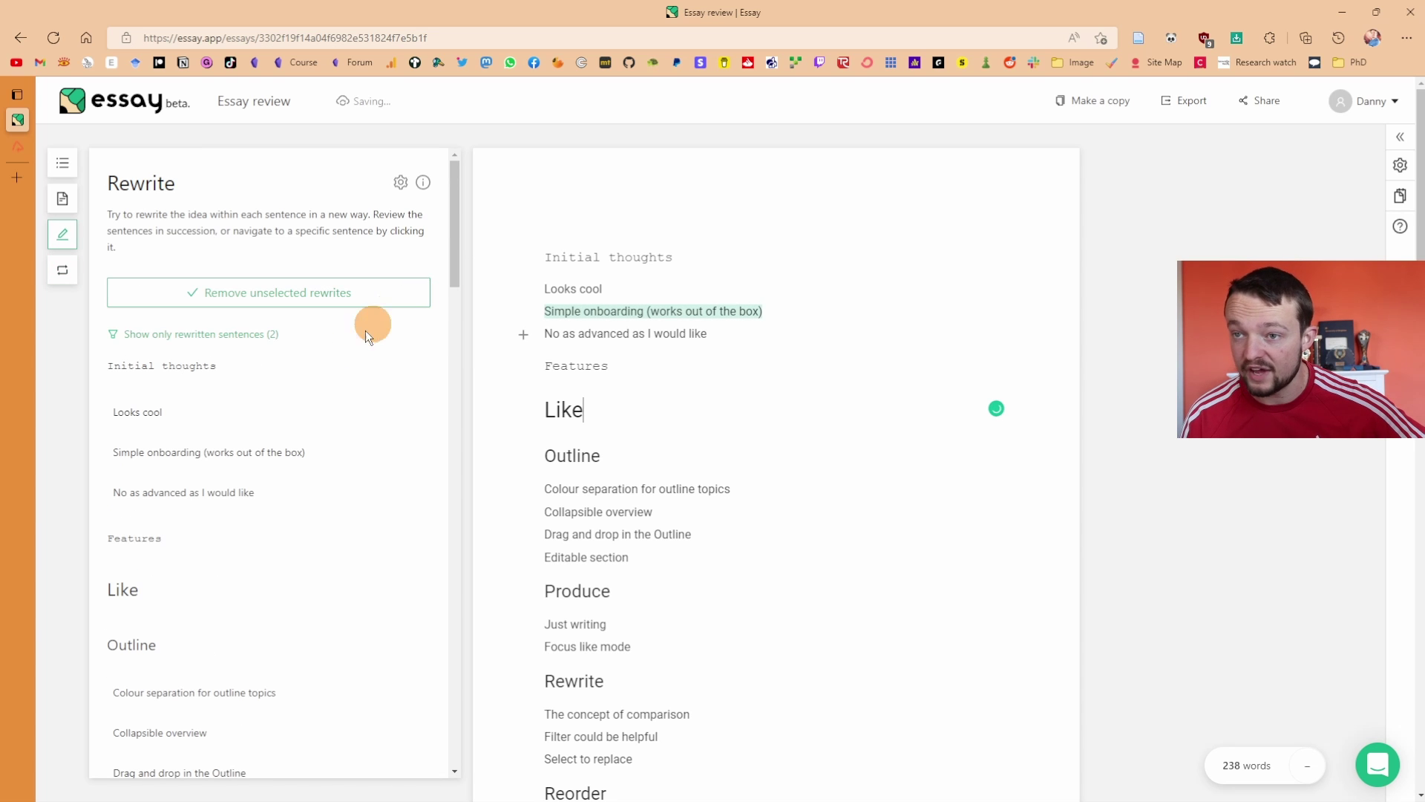
{"action": "left_click", "coordinate": [766, 317]}
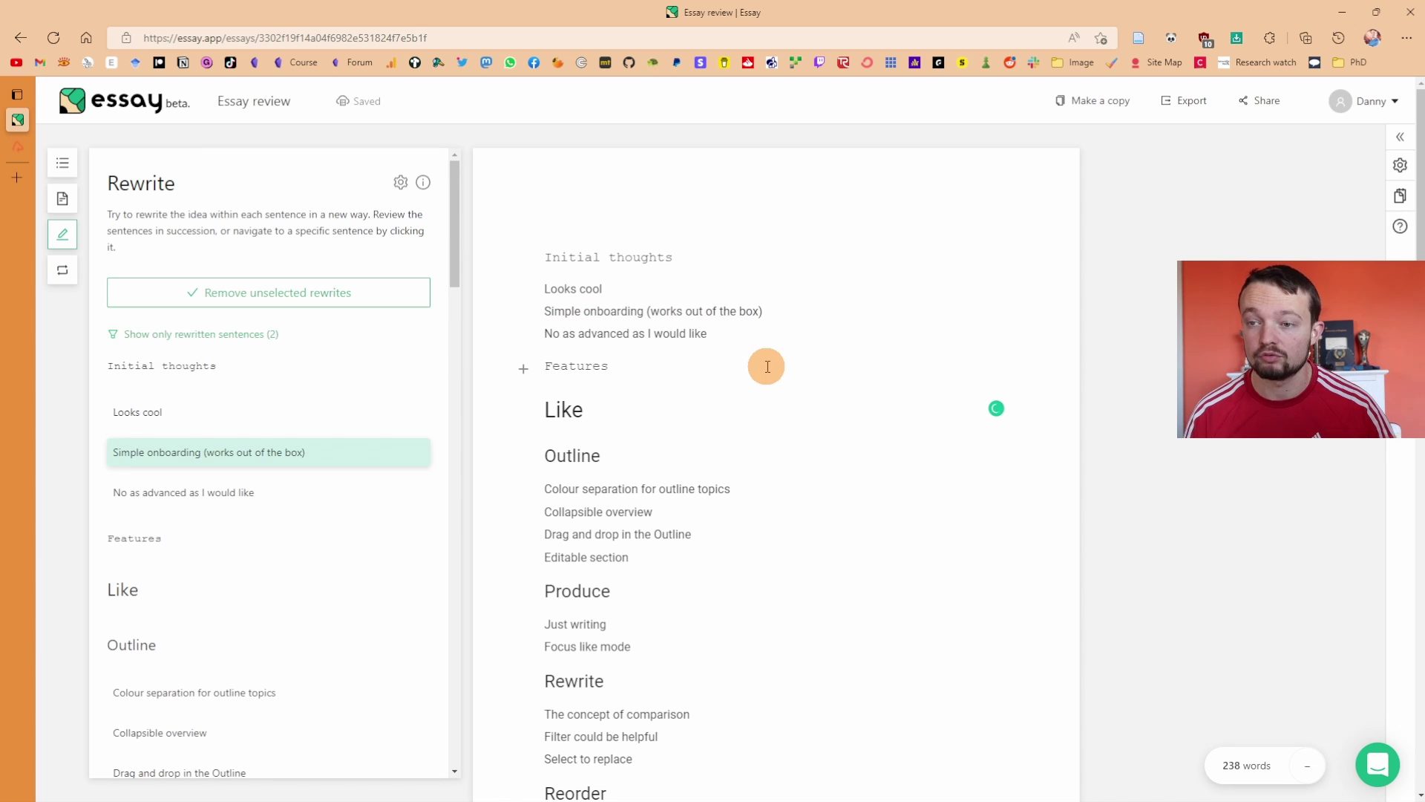
Combine the three Initial thoughts sentences into one paragraph with "Looks cool" last, and check the result in the Outline and Reorder views
{"action": "left_click", "coordinate": [62, 270]}
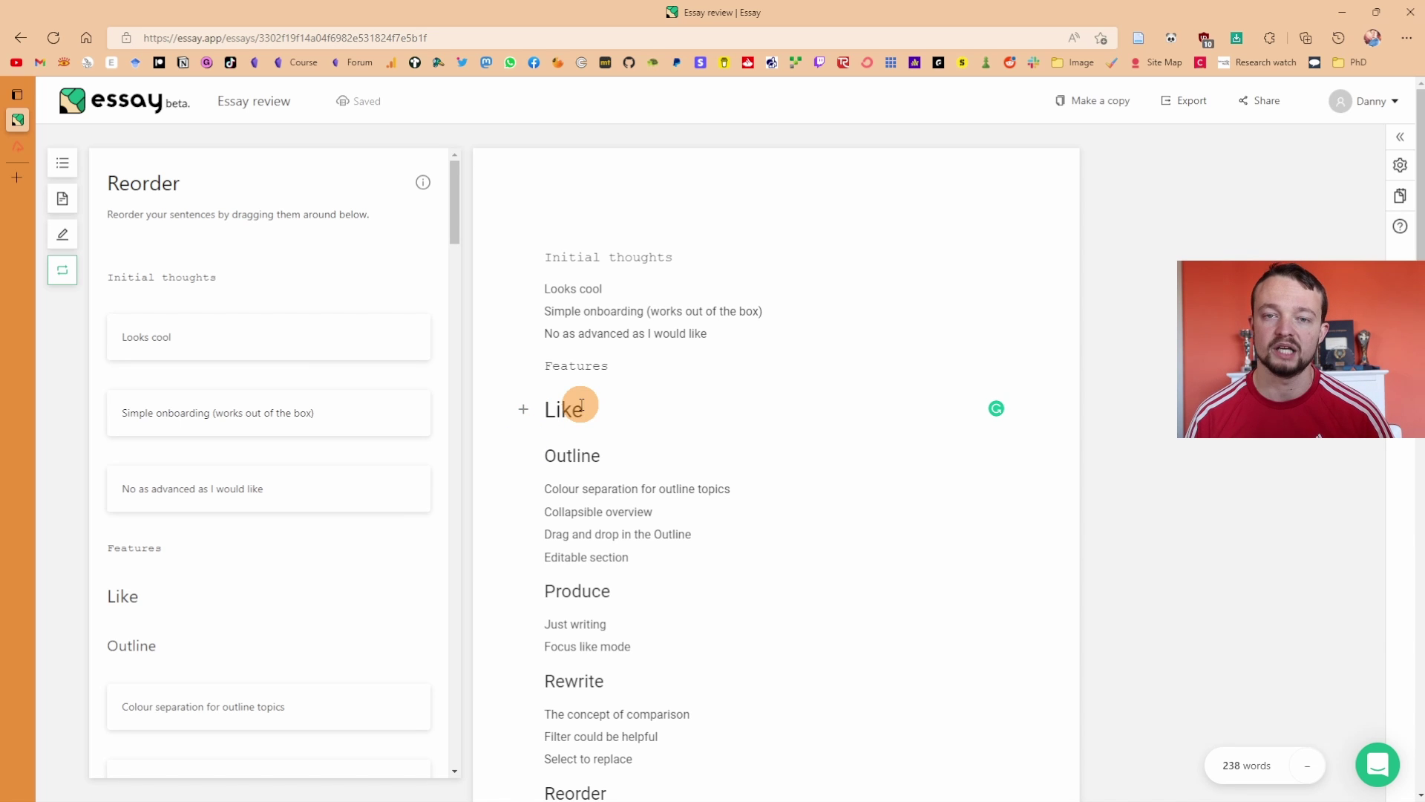
{"action": "left_click_drag", "start_coordinate": [238, 245], "coordinate": [276, 297]}
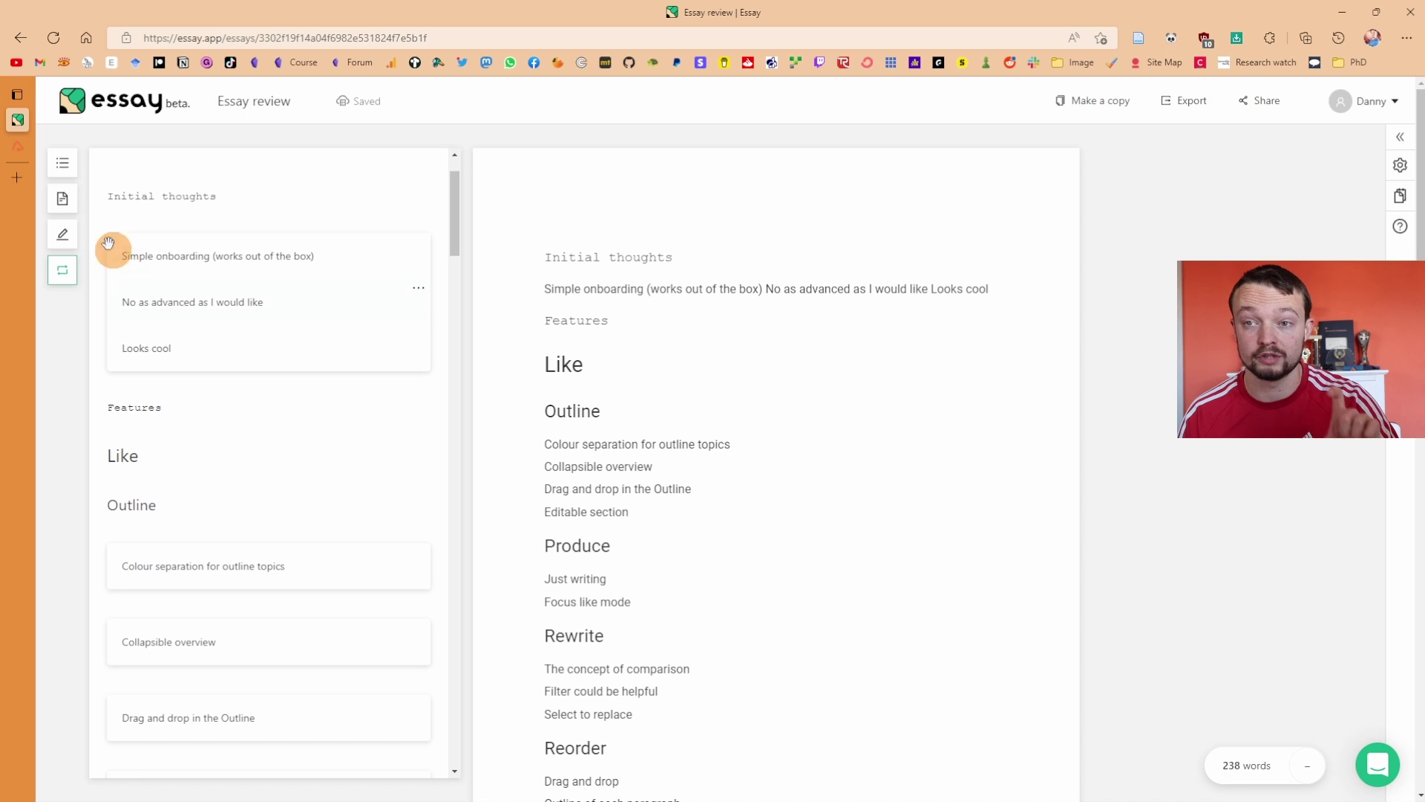
{"action": "left_click", "coordinate": [62, 162]}
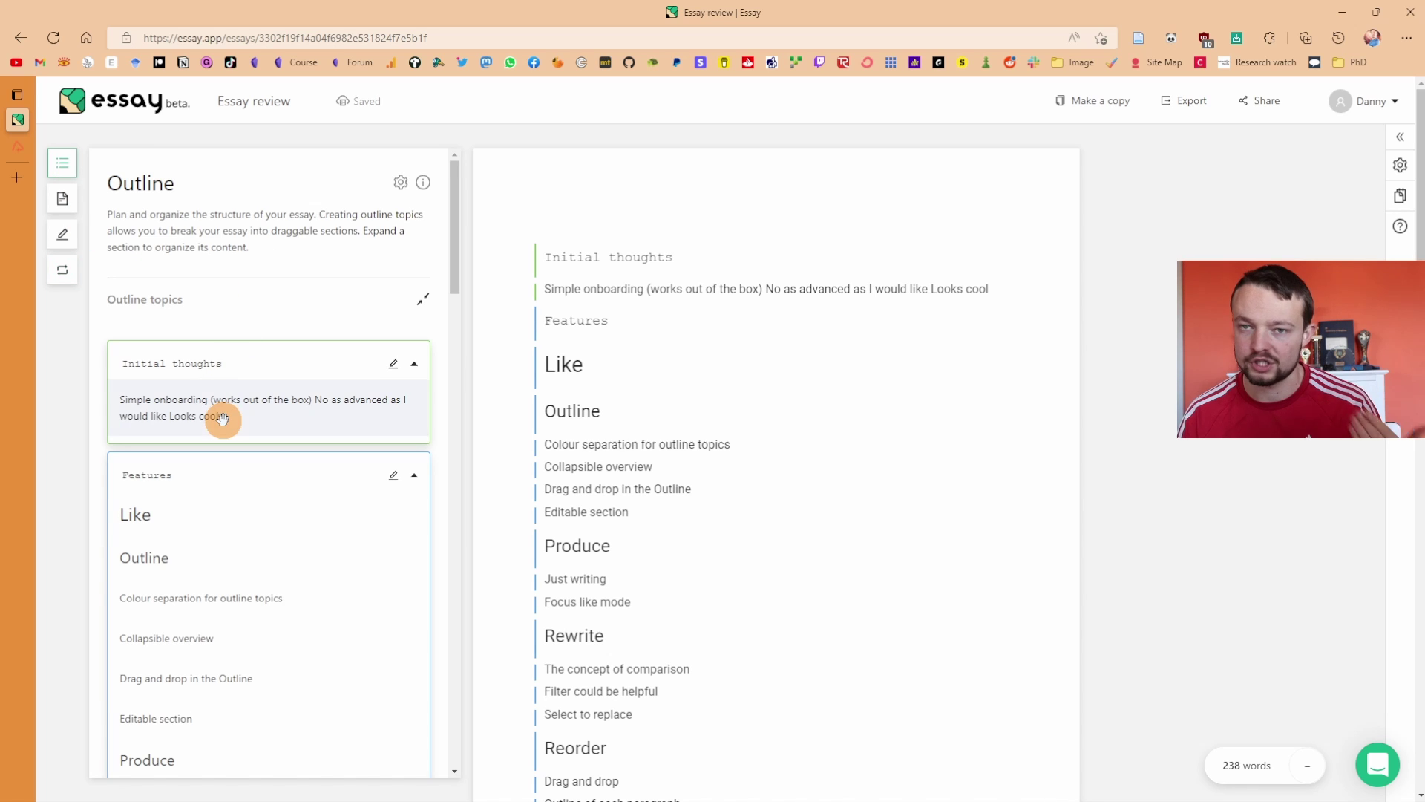
{"action": "left_click", "coordinate": [63, 269]}
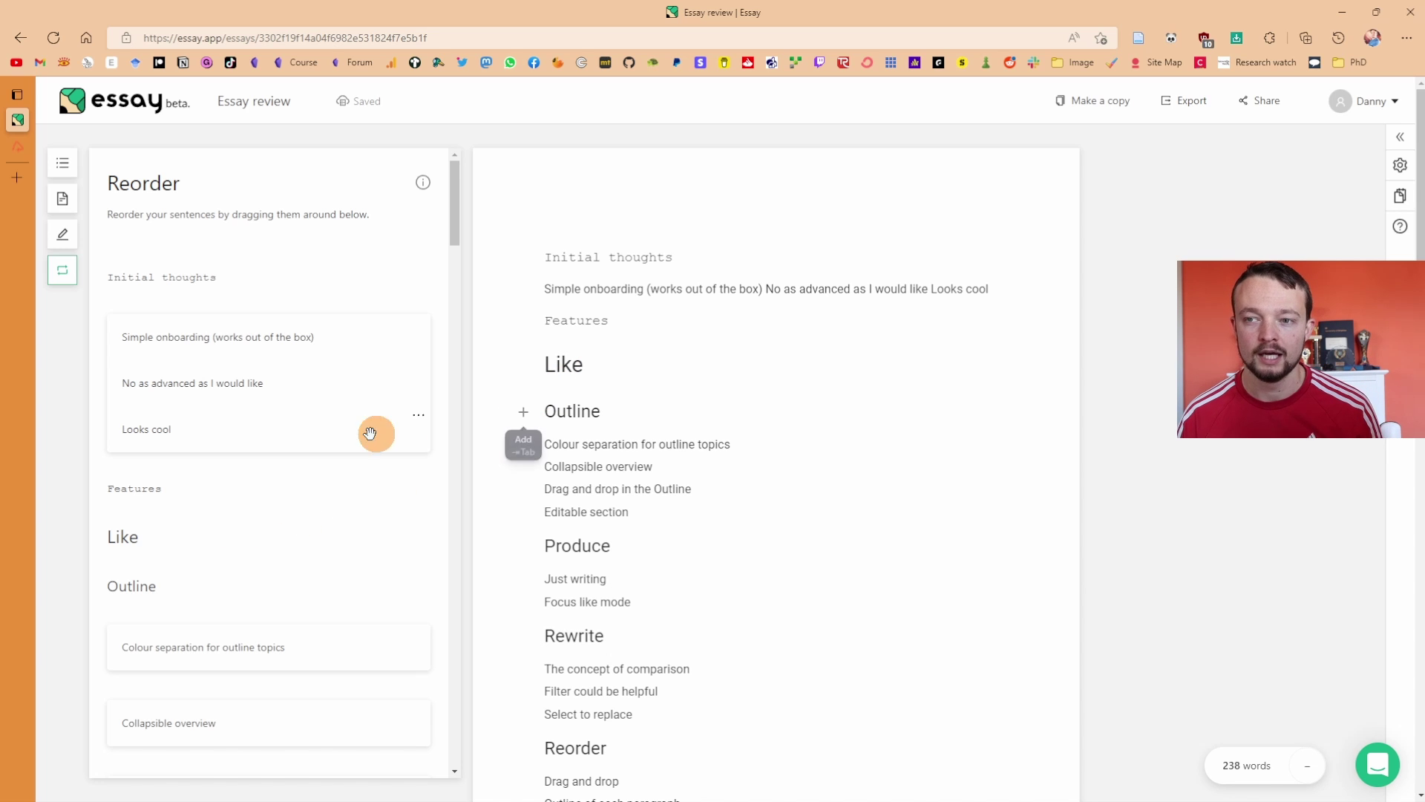
{"action": "scroll", "coordinate": [283, 403], "scroll_direction": "down", "scroll_amount": 1}
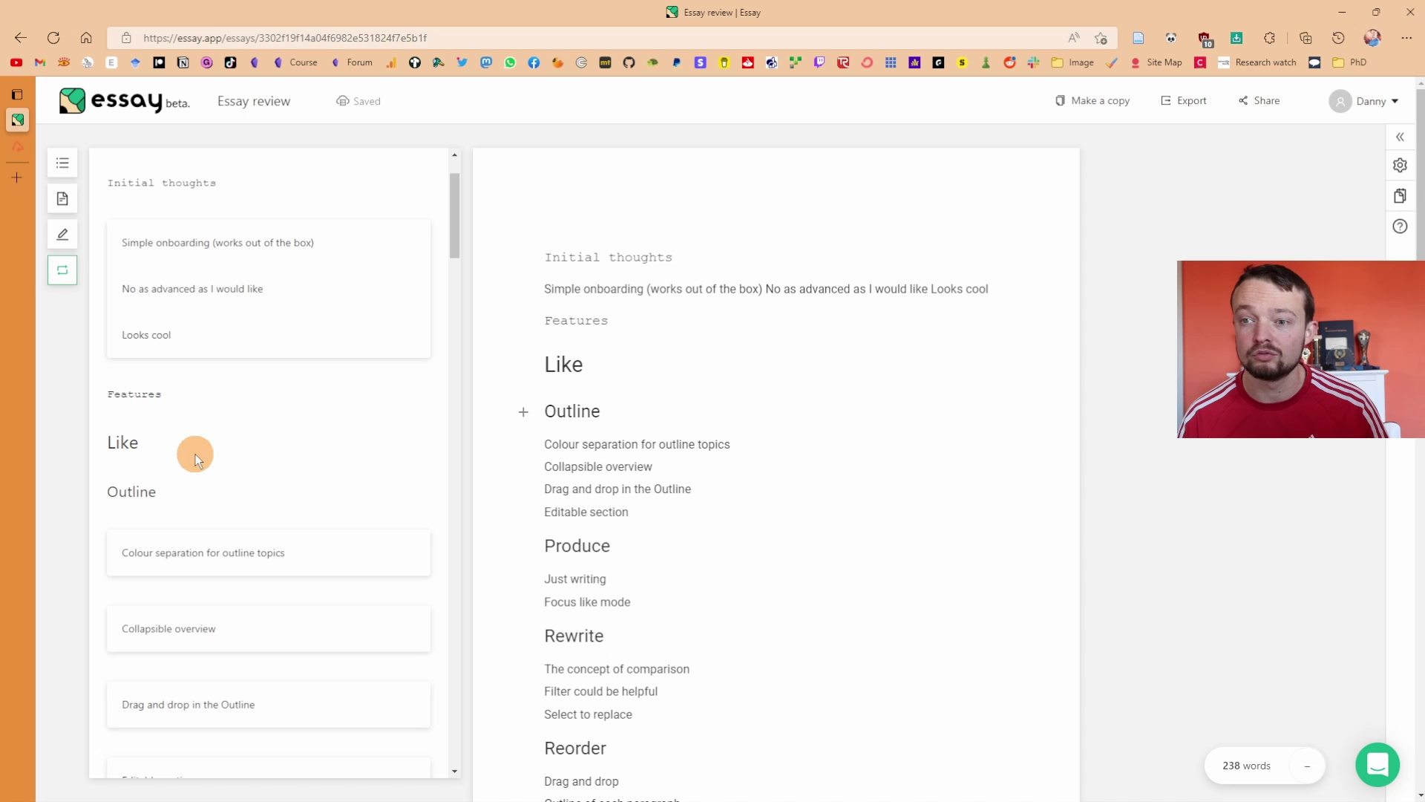
{"action": "left_click", "coordinate": [584, 363]}
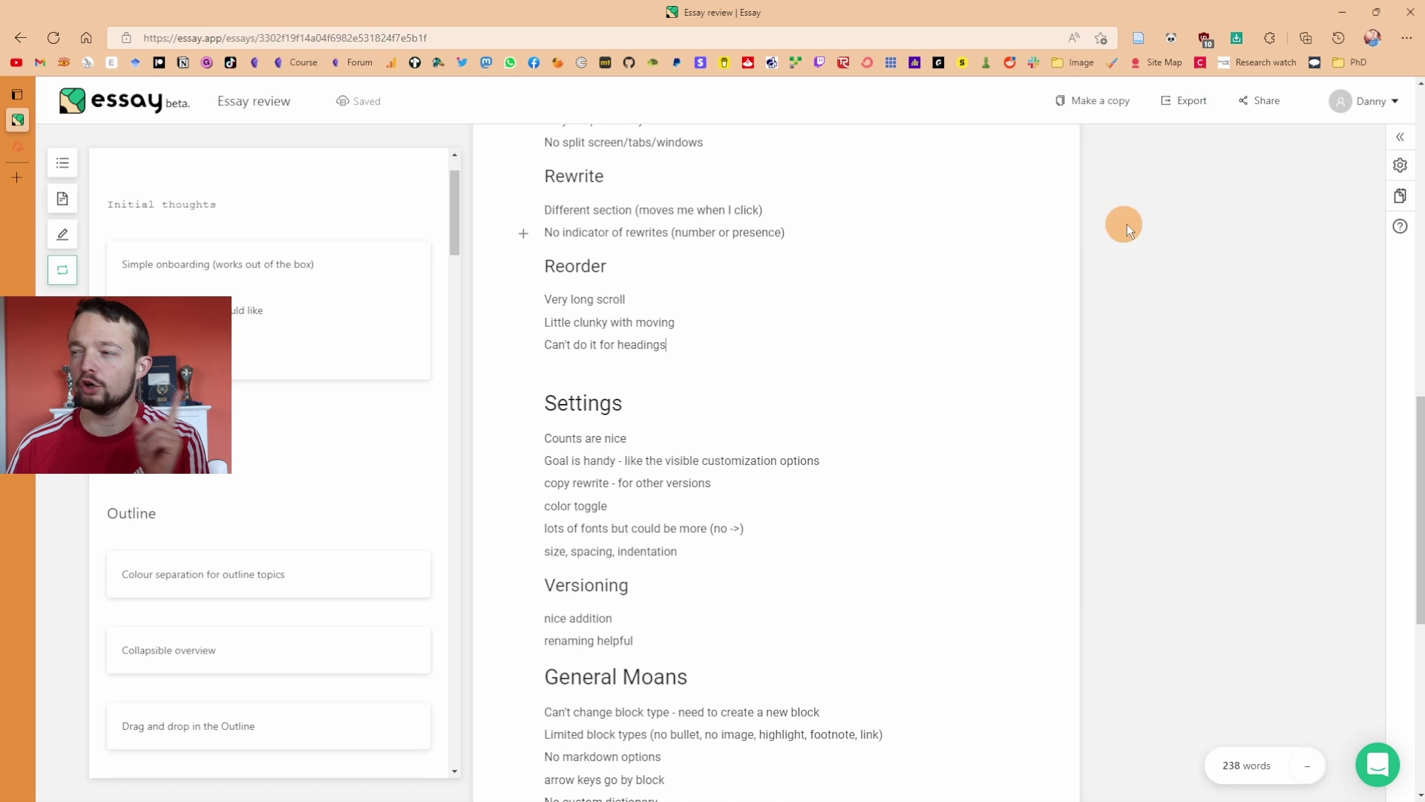
Open the workspace settings and set the word count goal to 500
{"action": "left_click", "coordinate": [1400, 140]}
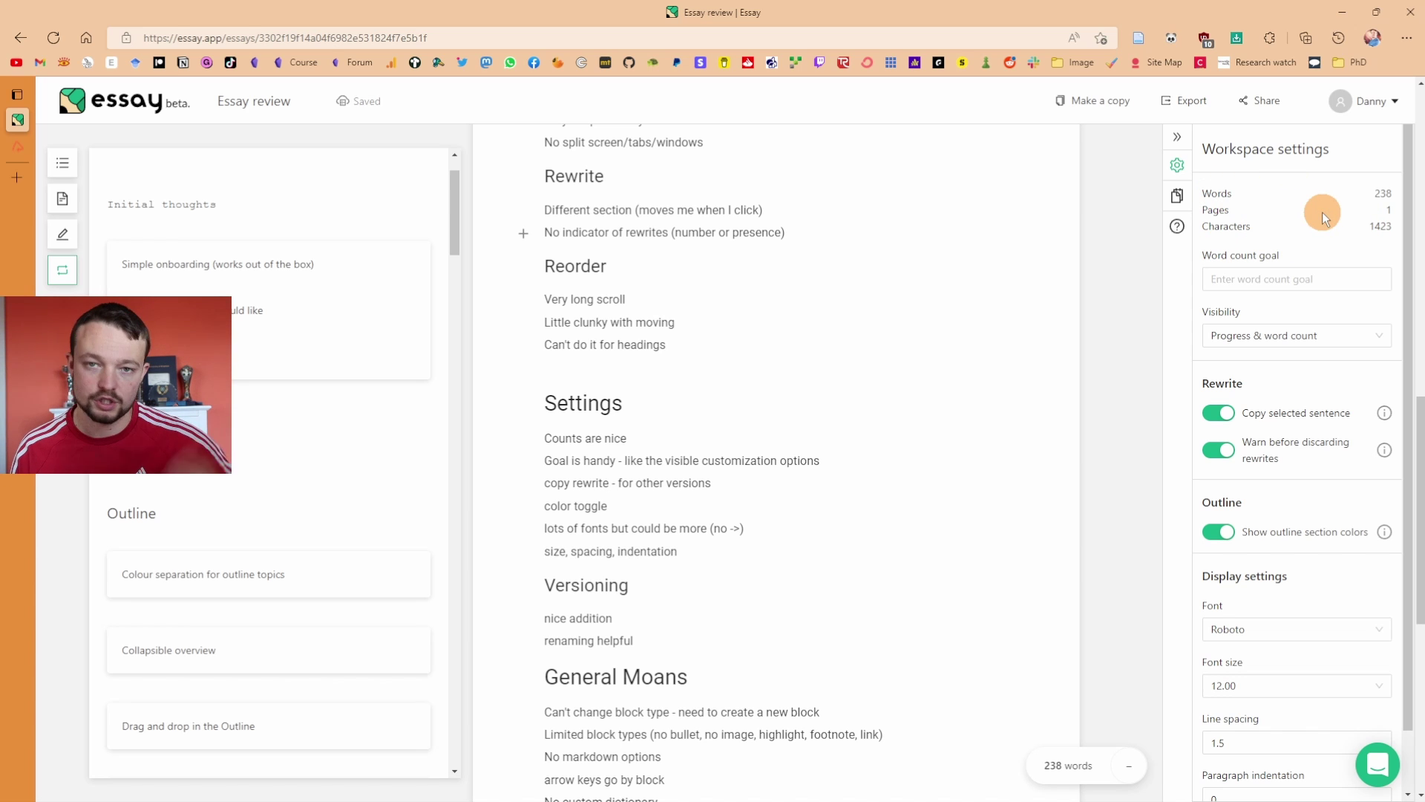
{"action": "left_click", "coordinate": [1307, 286]}
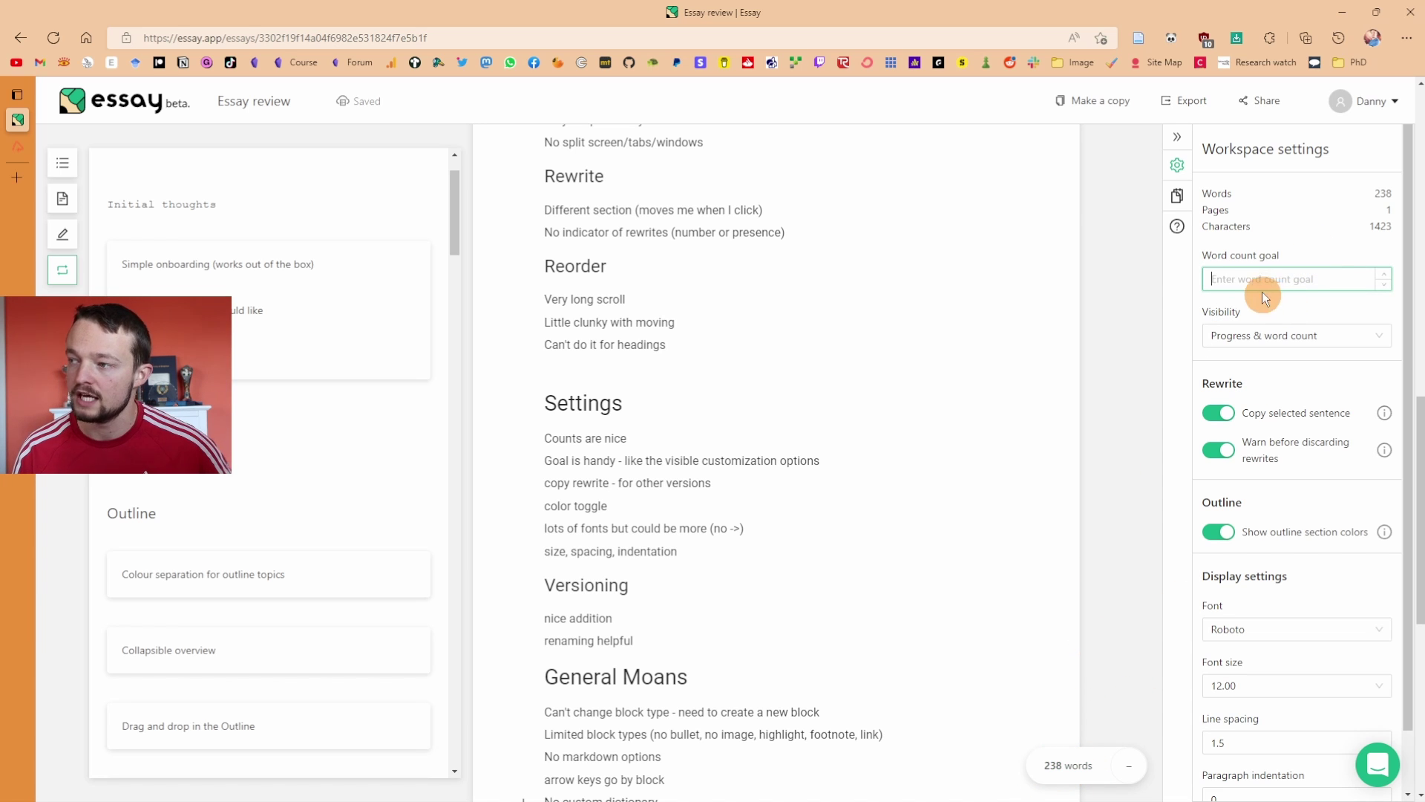
{"action": "type", "text": "5"}
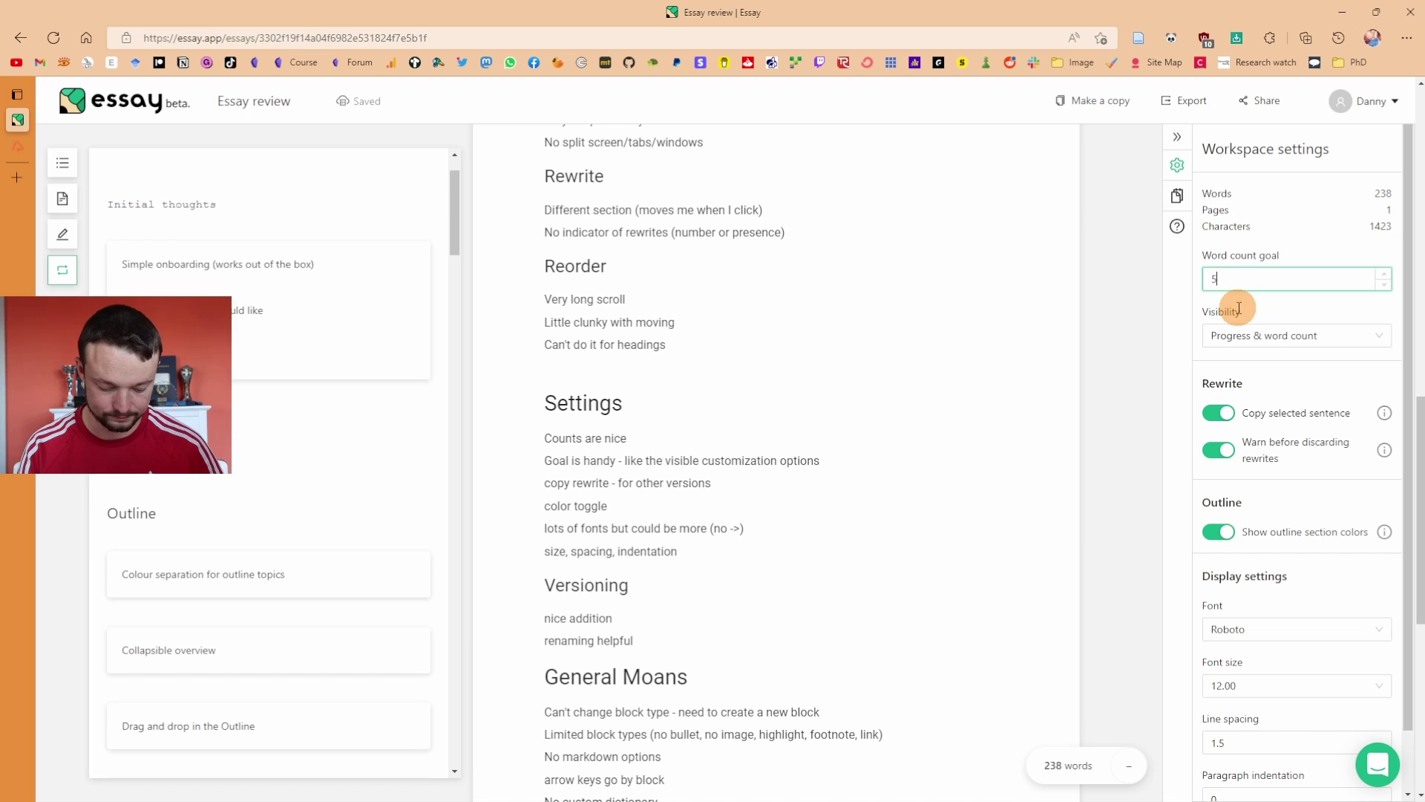
{"action": "type", "text": "00"}
{"action": "key", "text": "Return"}
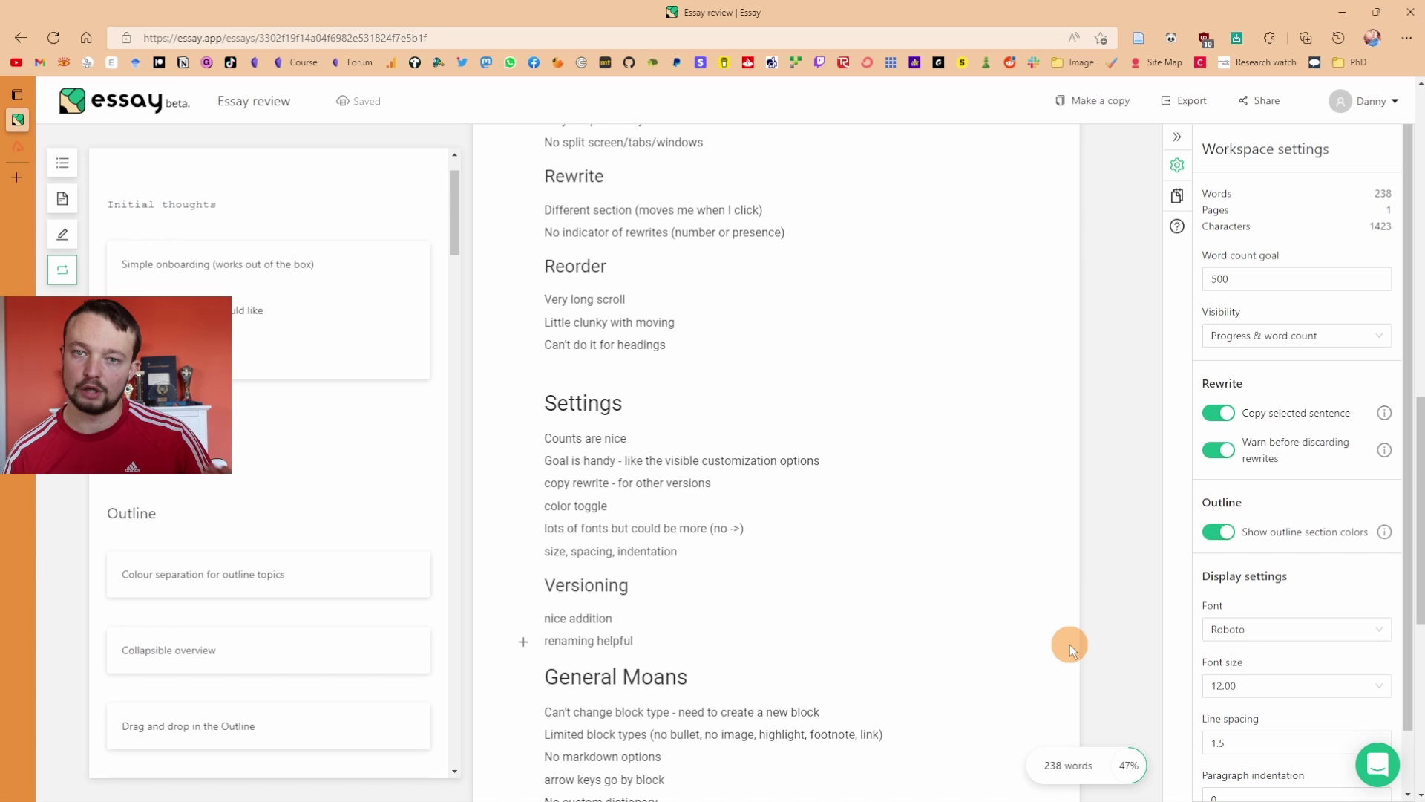
View the visibility options for the word count goal and close them with the current choice kept
{"action": "left_click", "coordinate": [1239, 279]}
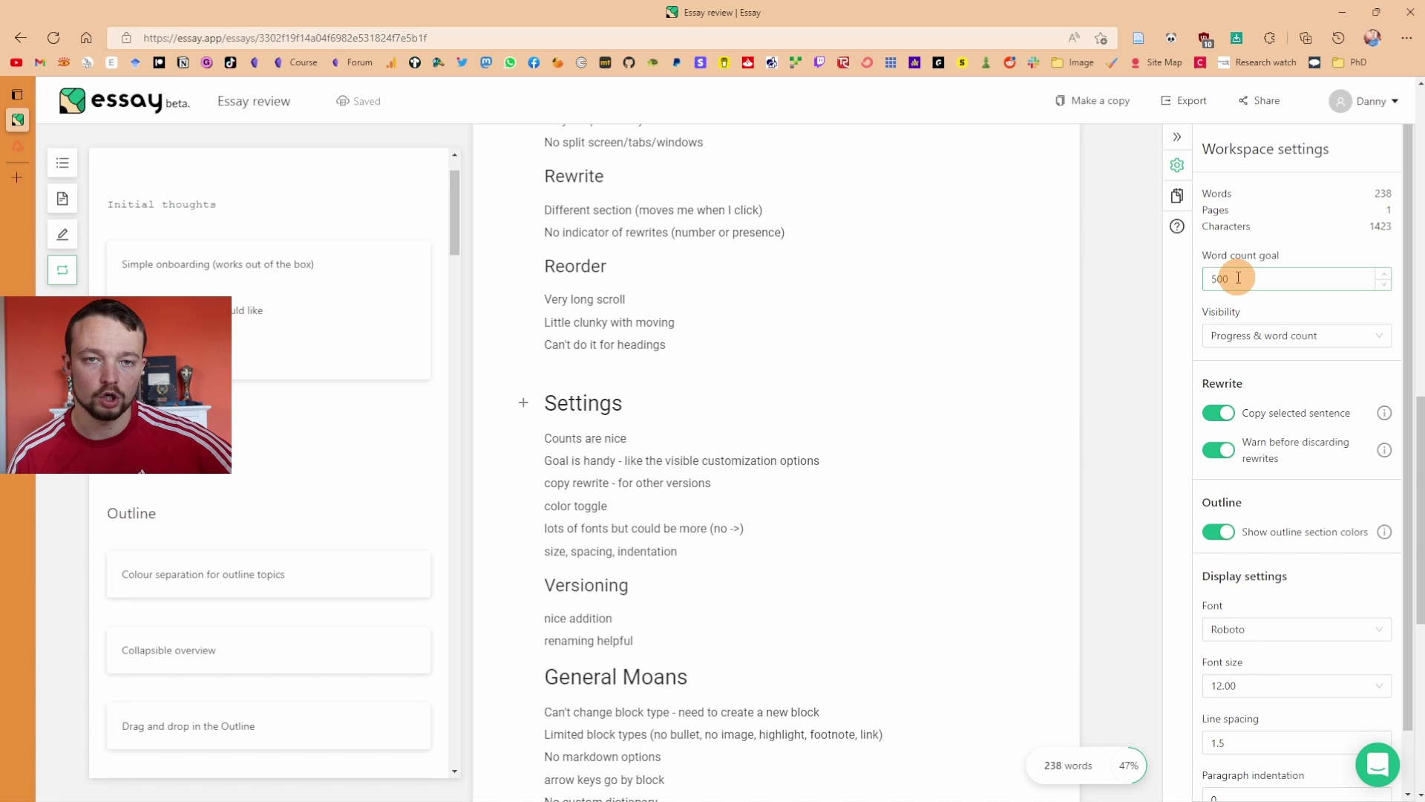
{"action": "left_click", "coordinate": [1289, 335]}
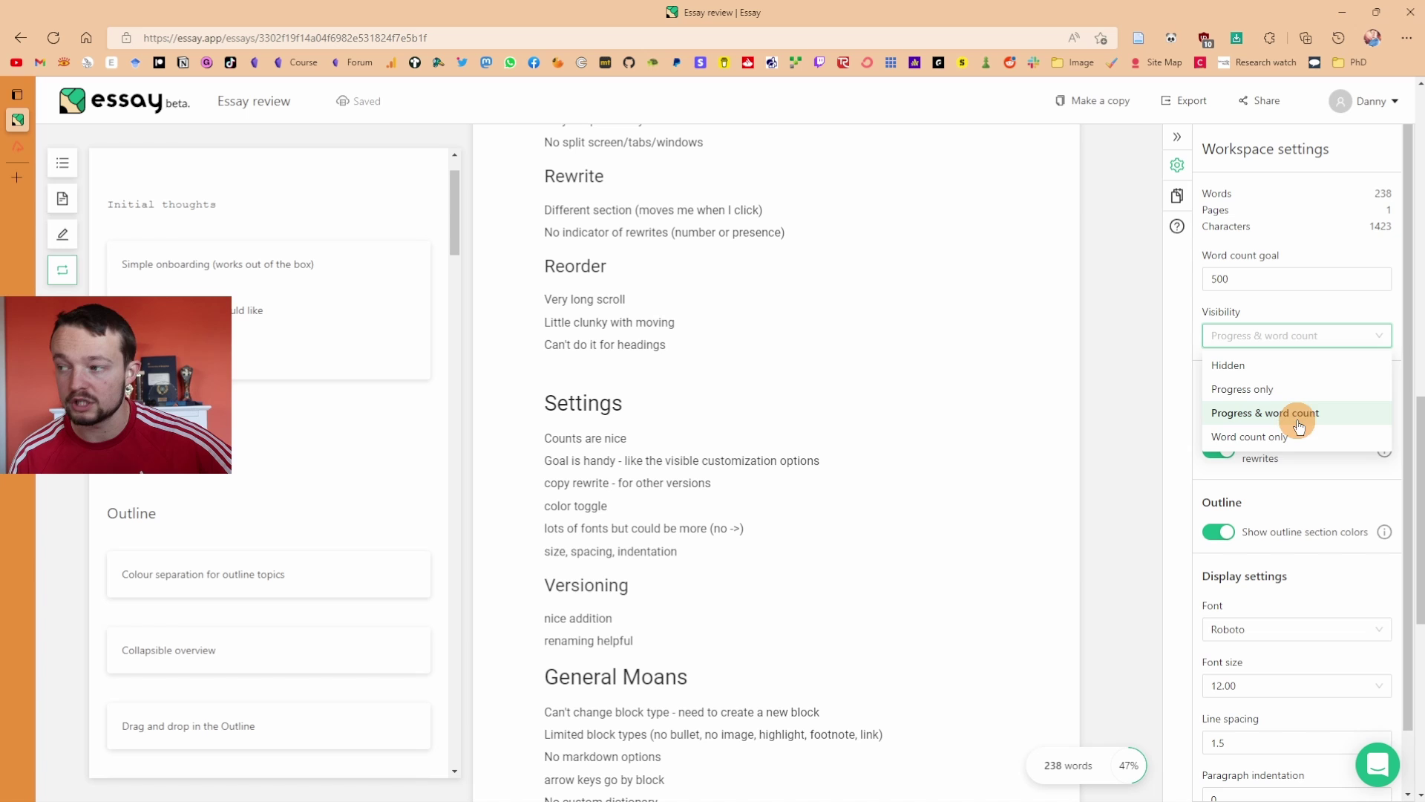
{"action": "left_click", "coordinate": [1278, 307]}
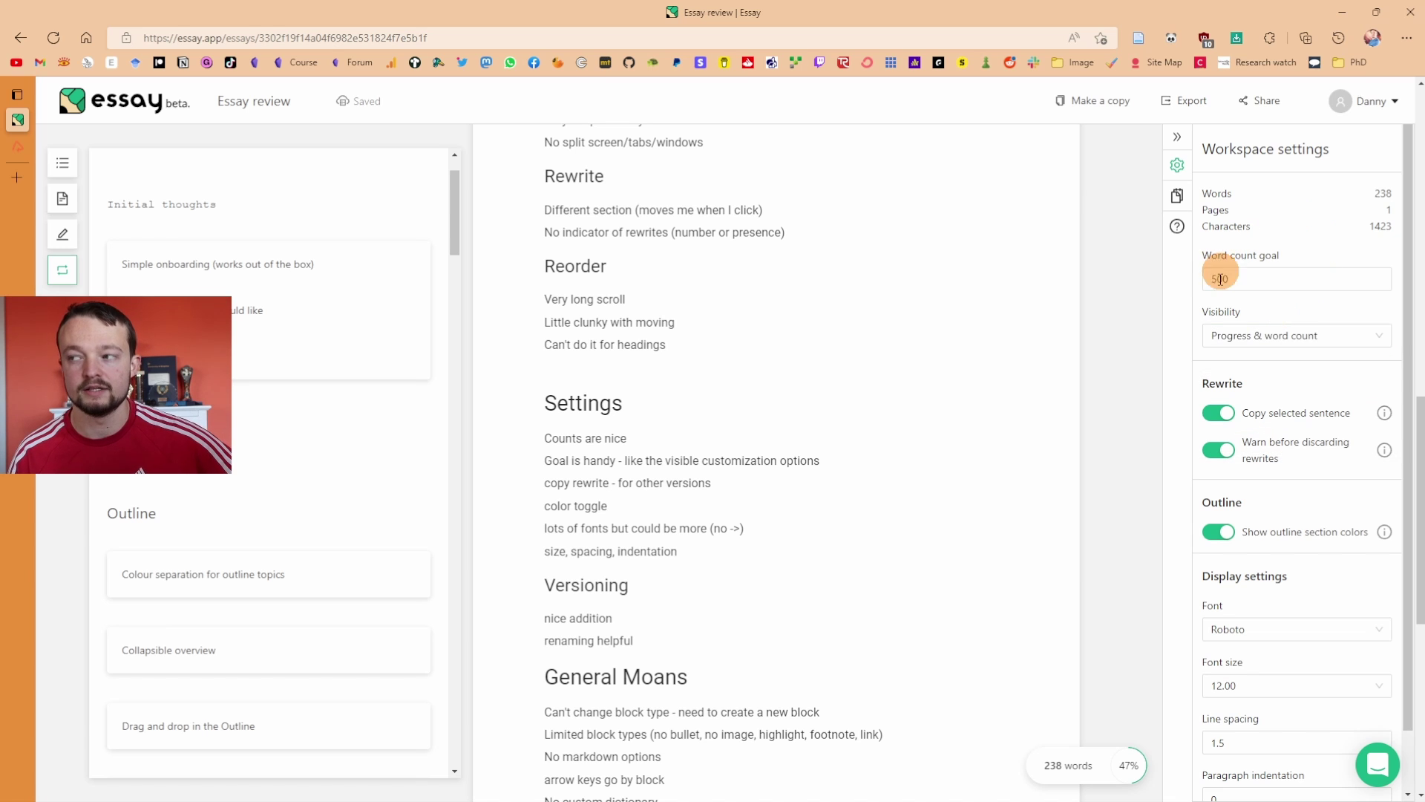
{"action": "left_click", "coordinate": [1299, 273]}
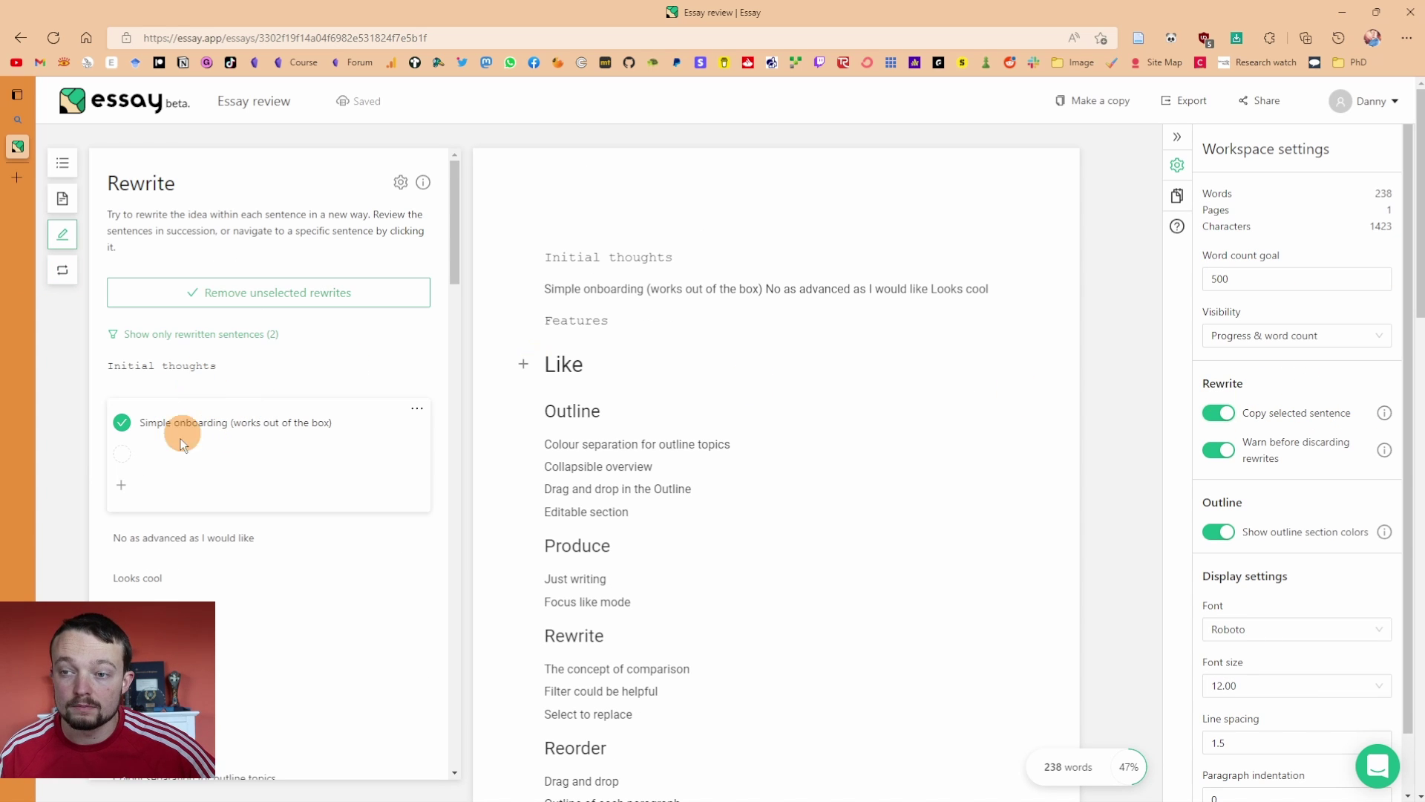
Demonstrate the Copy selected sentence setting by opening rewrites of "No as advanced as I would like" and "Simple onboarding (works out of the box)" and toggling it
{"action": "left_click", "coordinate": [208, 539]}
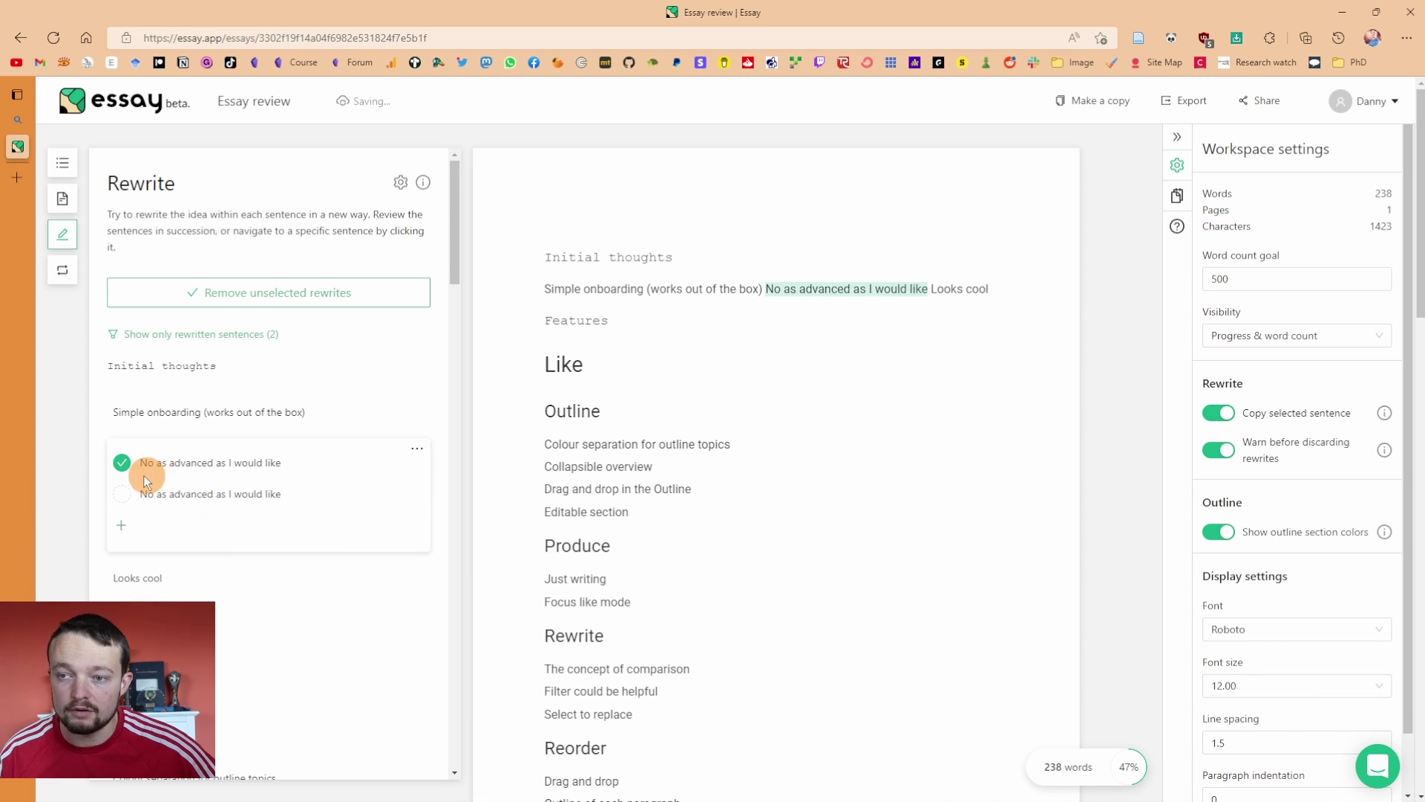
{"action": "left_click_drag", "start_coordinate": [299, 494], "coordinate": [220, 494]}
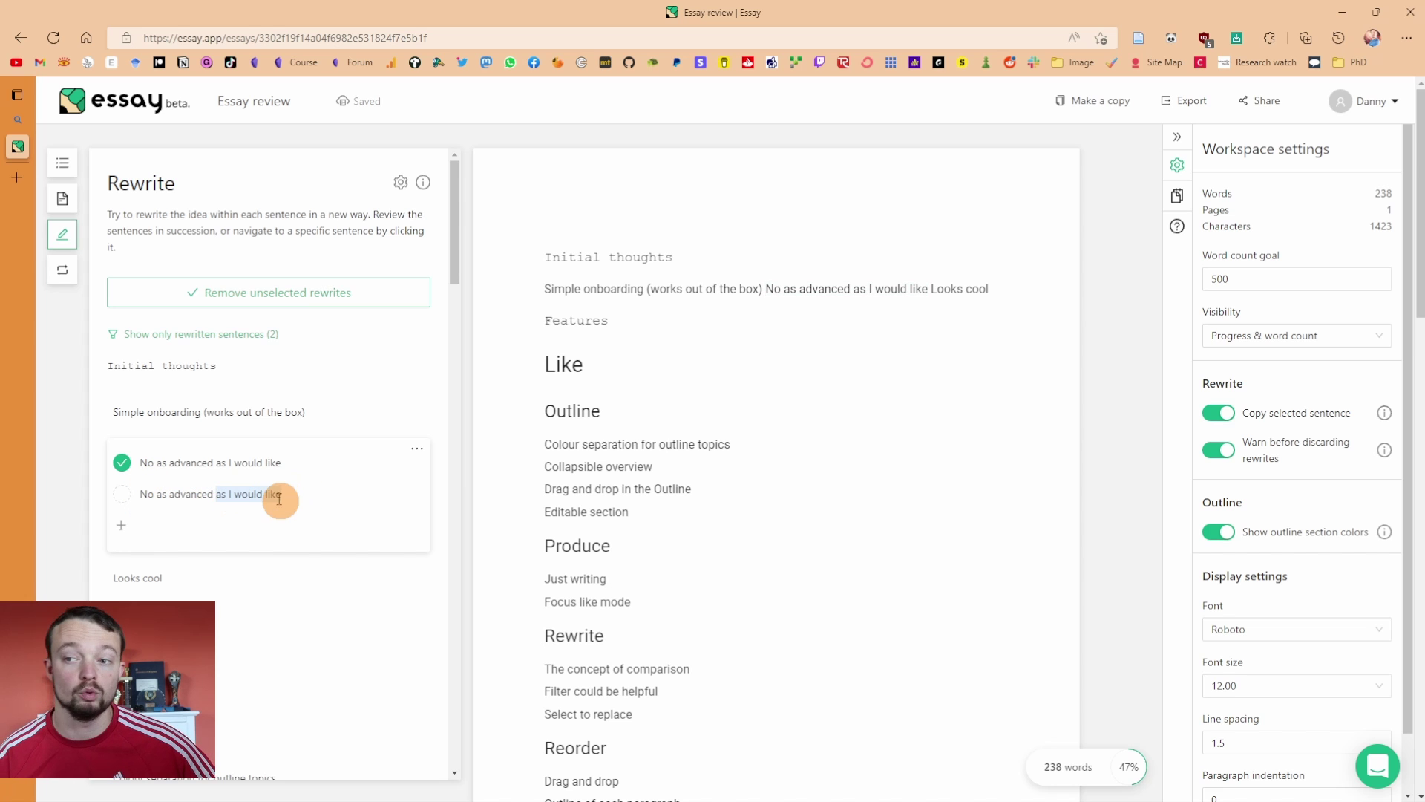
{"action": "left_click", "coordinate": [247, 417]}
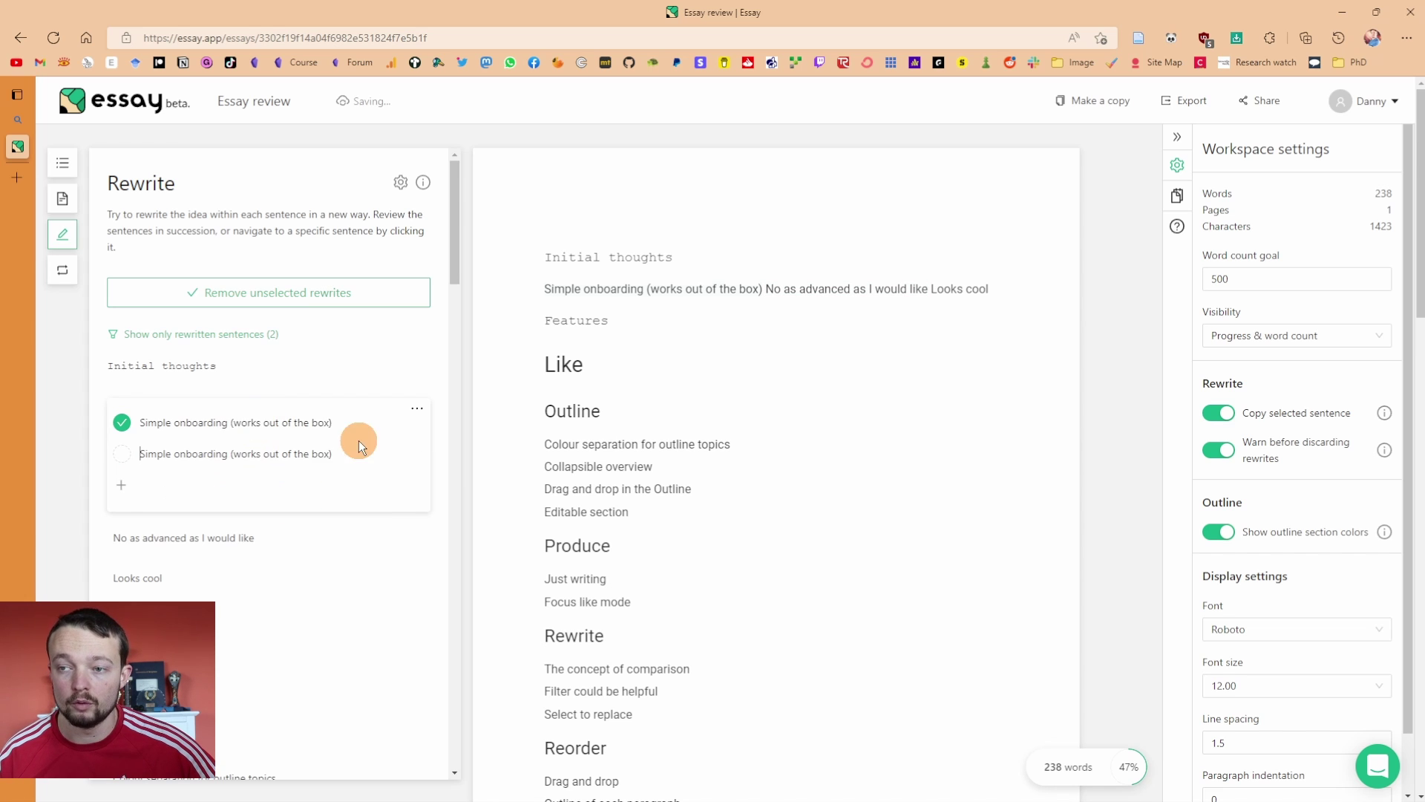
{"action": "left_click", "coordinate": [216, 536]}
{"action": "left_click", "coordinate": [1218, 412]}
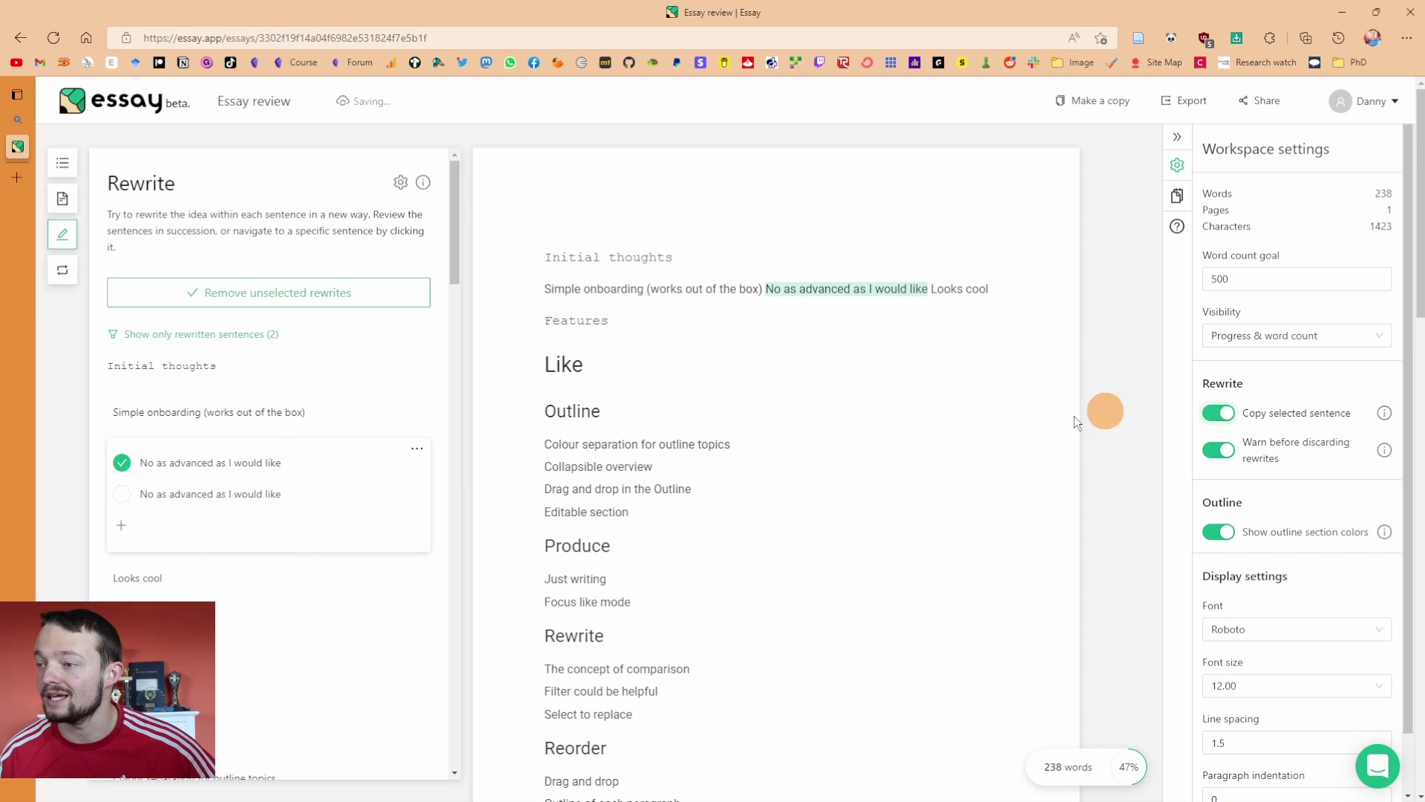
Turn off Copy selected sentence and compare new rewrites of "Simple onboarding (works out of the box)" and "No as advanced as I would like"
{"action": "left_click", "coordinate": [208, 412]}
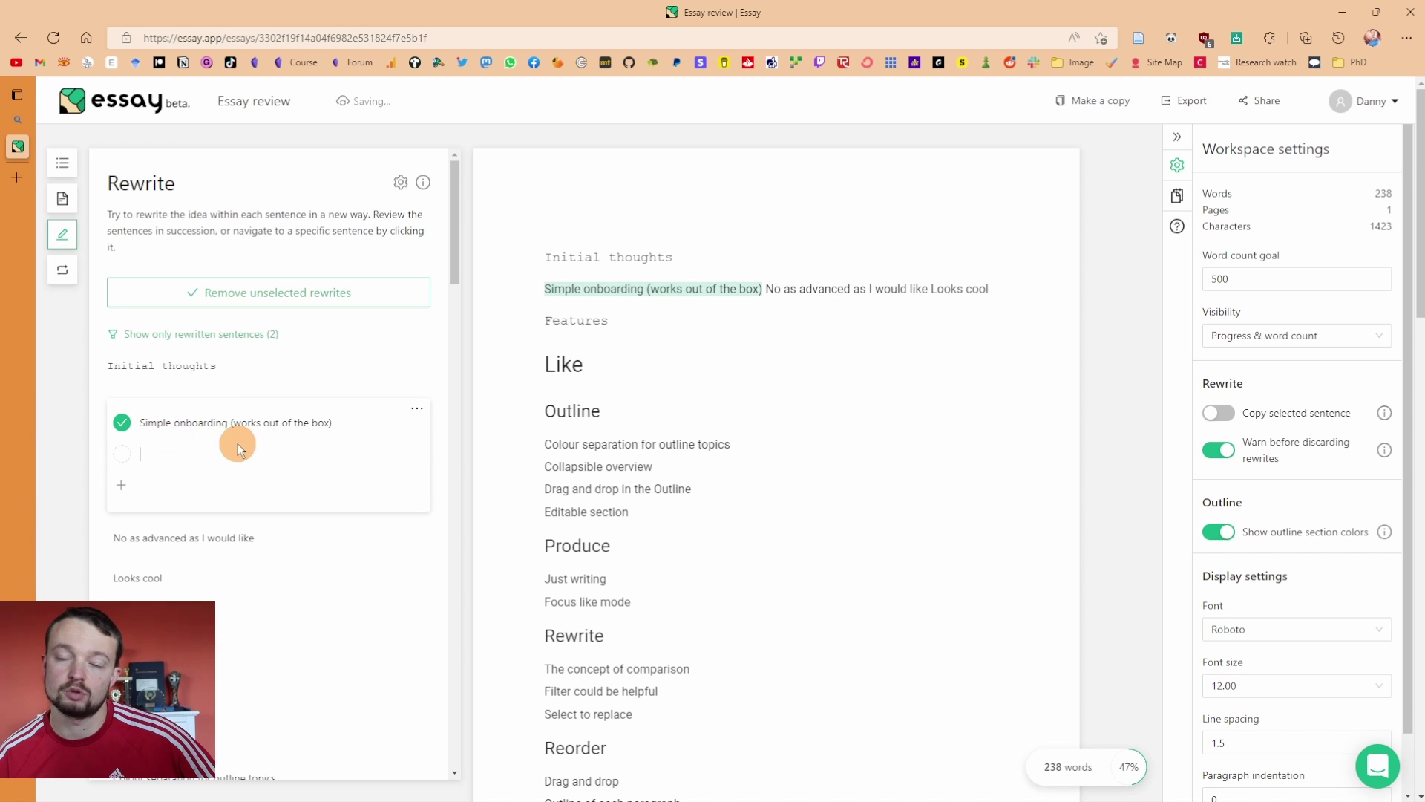
{"action": "left_click", "coordinate": [262, 447]}
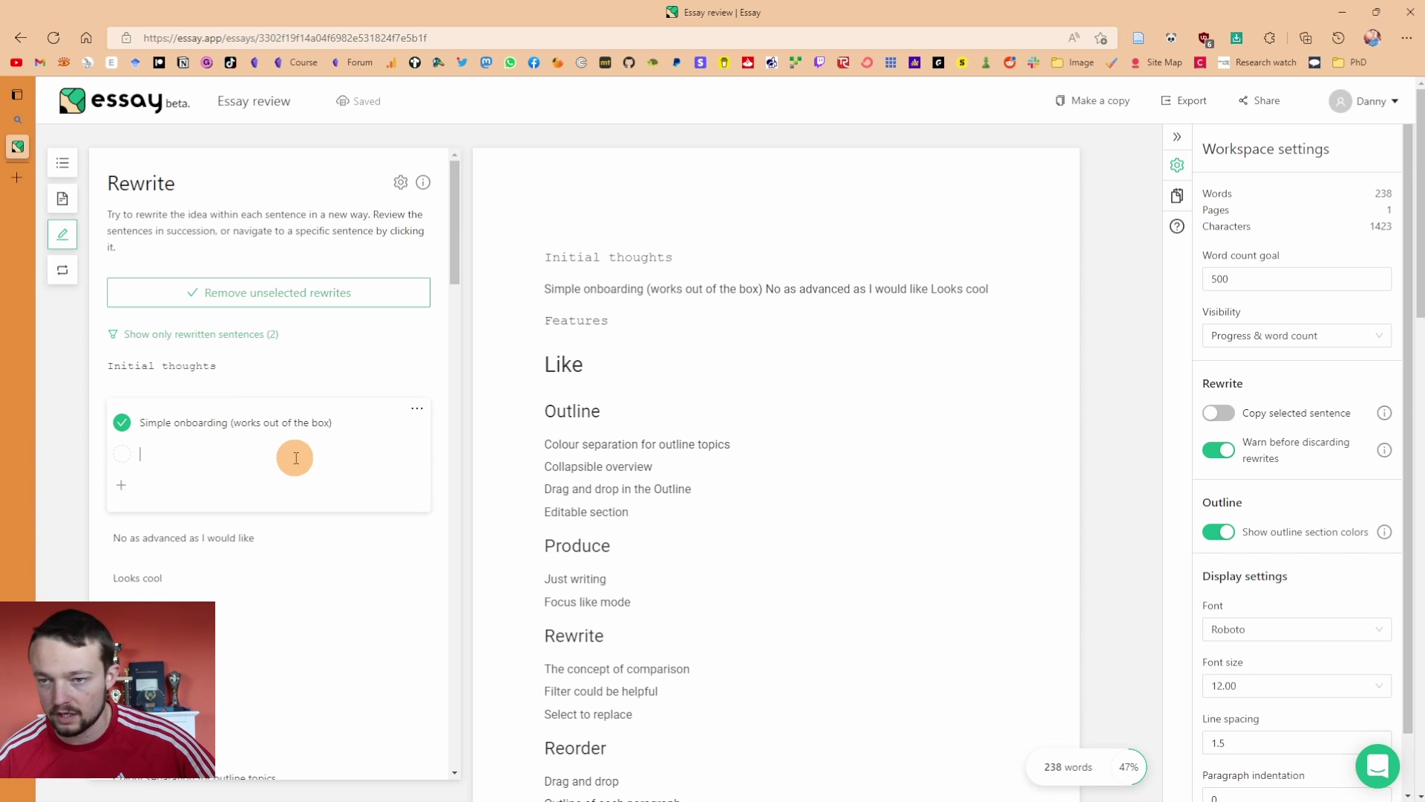
{"action": "left_click", "coordinate": [219, 533]}
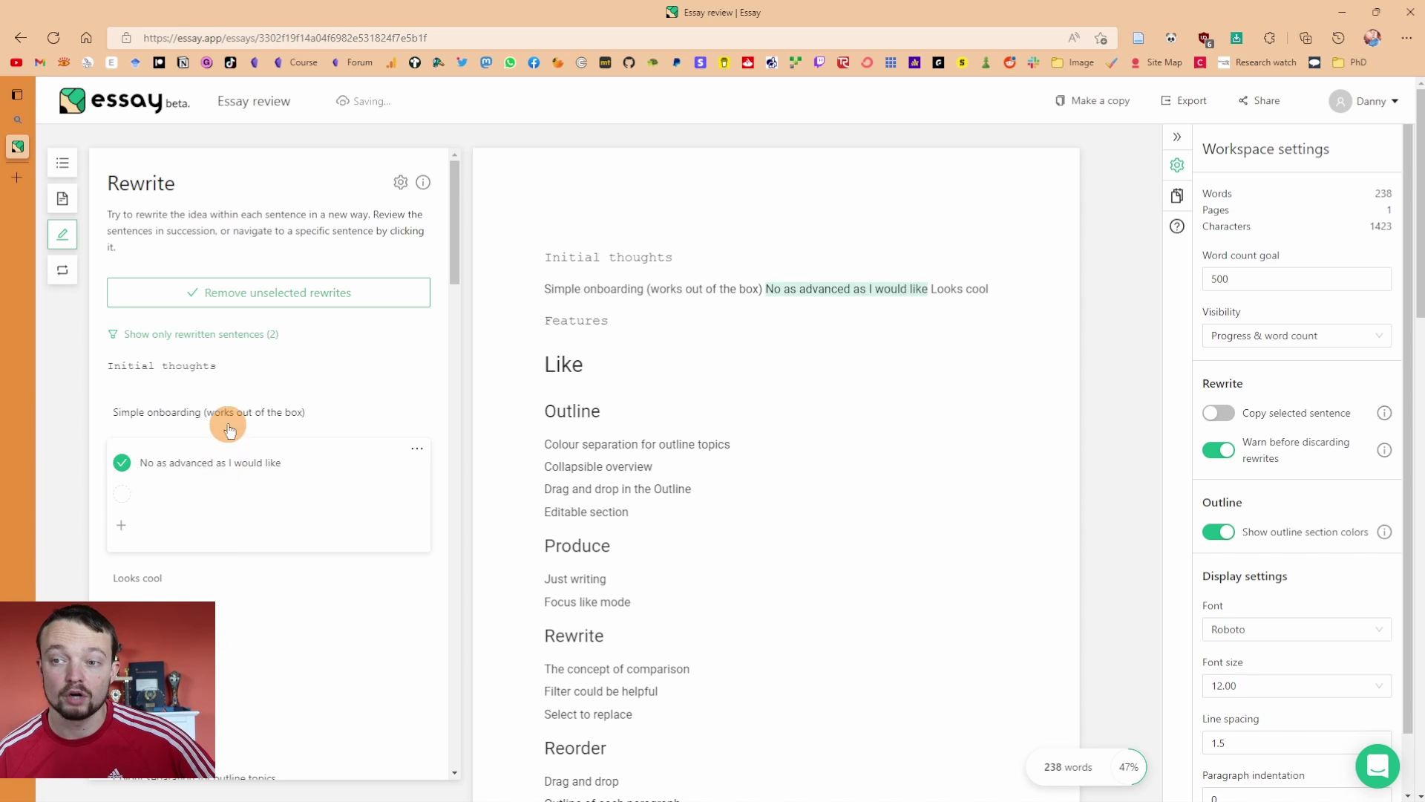
{"action": "left_click", "coordinate": [260, 422]}
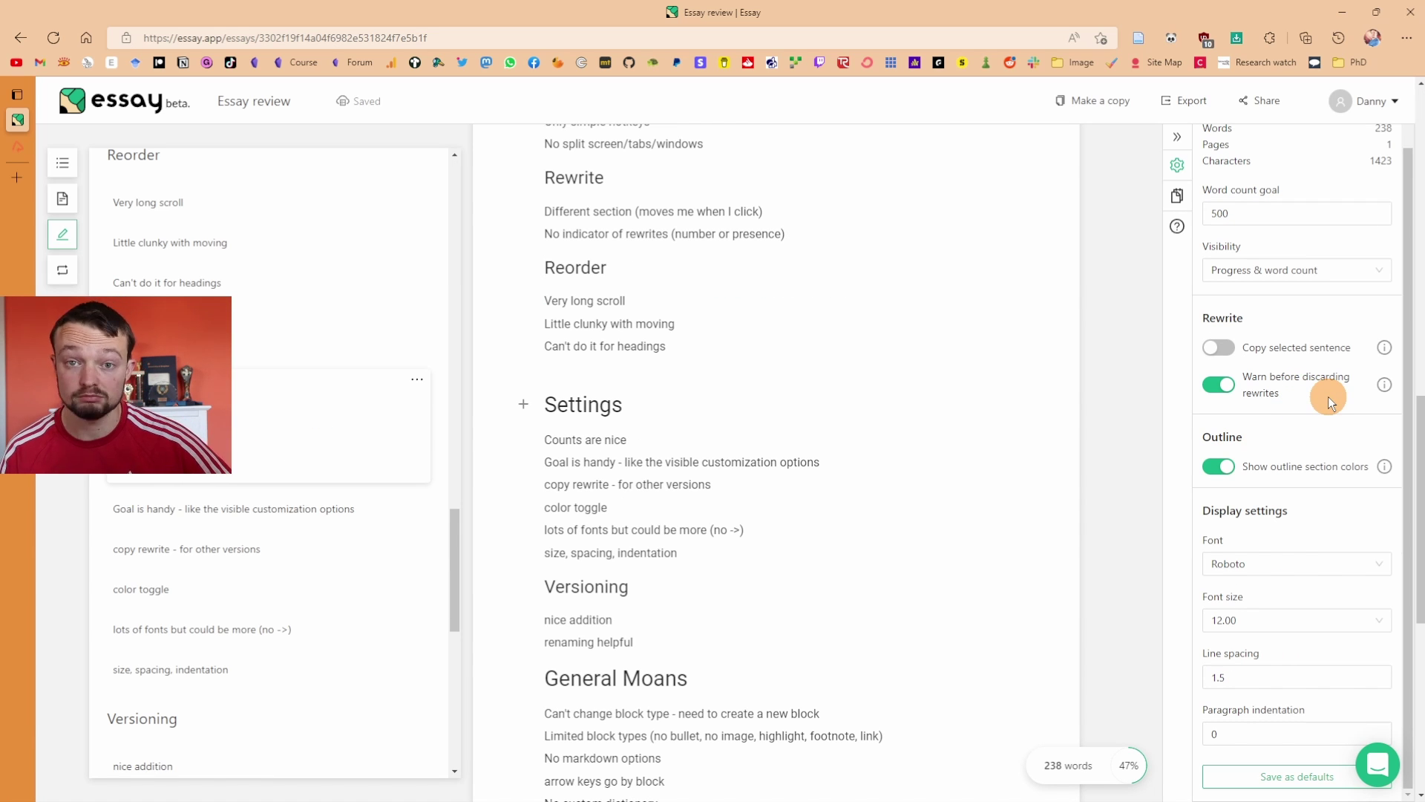
Turn the outline section colors off, view the essay's Outline without them, and turn them back on
{"action": "left_click", "coordinate": [1218, 467]}
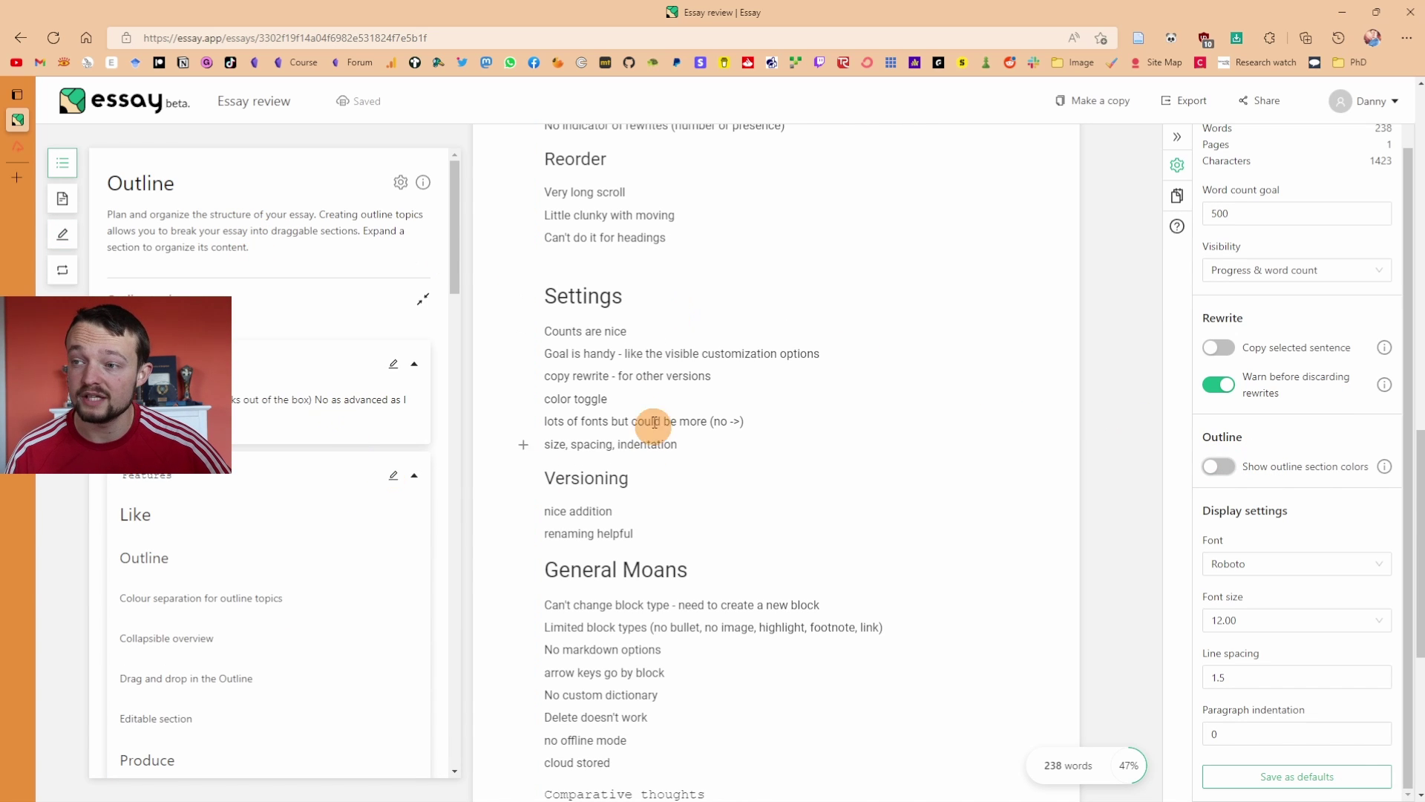
{"action": "left_click", "coordinate": [271, 393]}
{"action": "left_click", "coordinate": [1227, 465]}
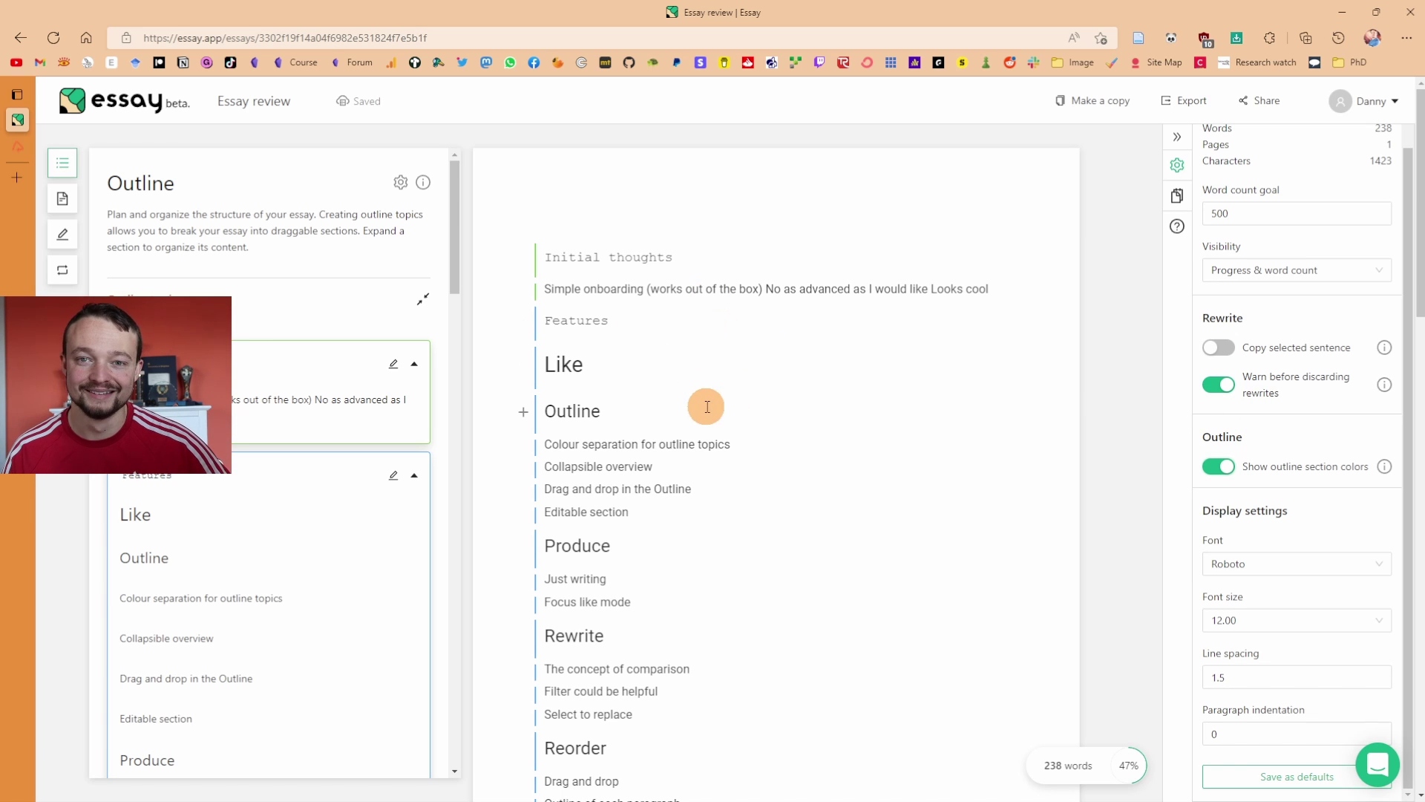
View the available fonts in the display settings, keep the current font, and review the essay's Settings and Versioning notes
{"action": "scroll", "coordinate": [785, 403], "scroll_direction": "down", "scroll_amount": 4}
{"action": "left_click", "coordinate": [1269, 564]}
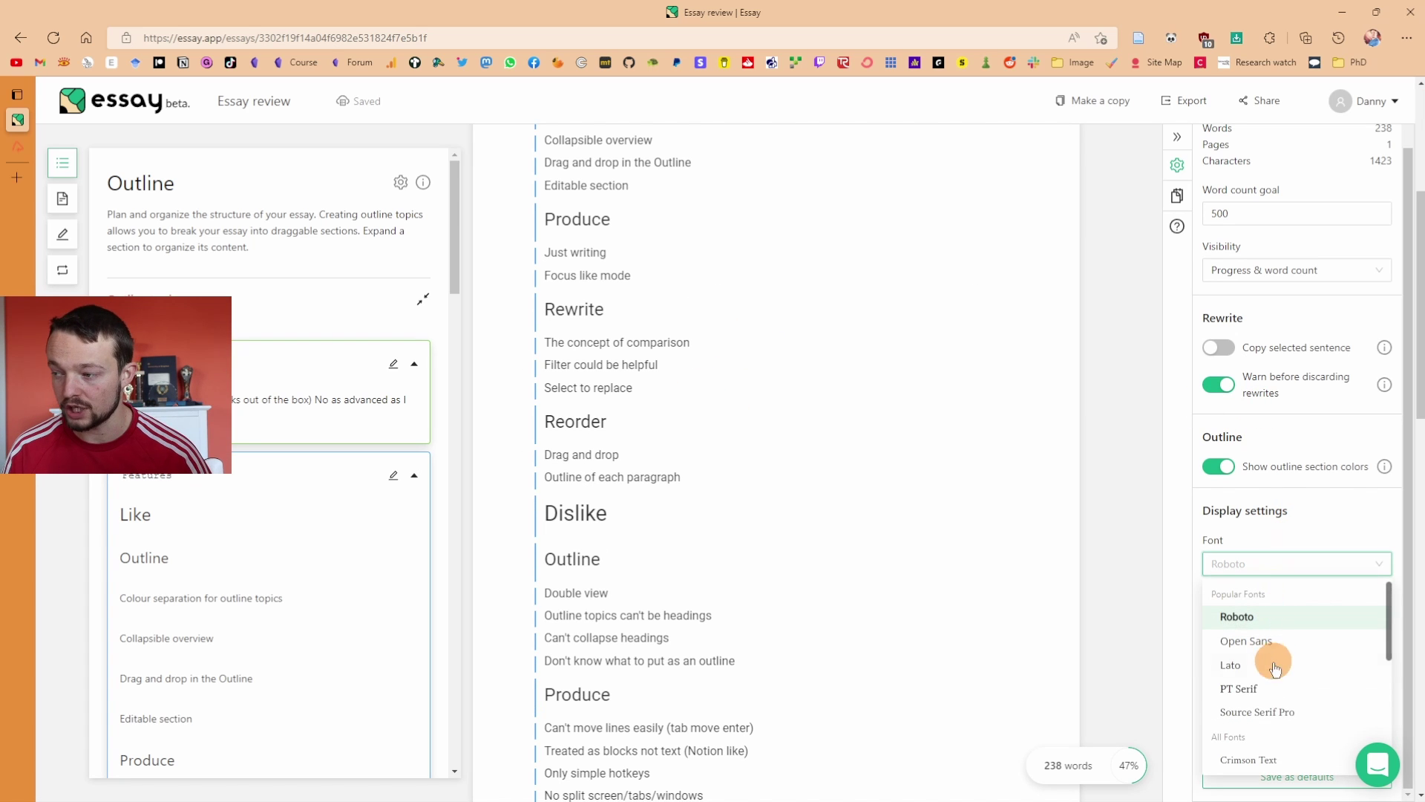
{"action": "left_click", "coordinate": [1299, 541]}
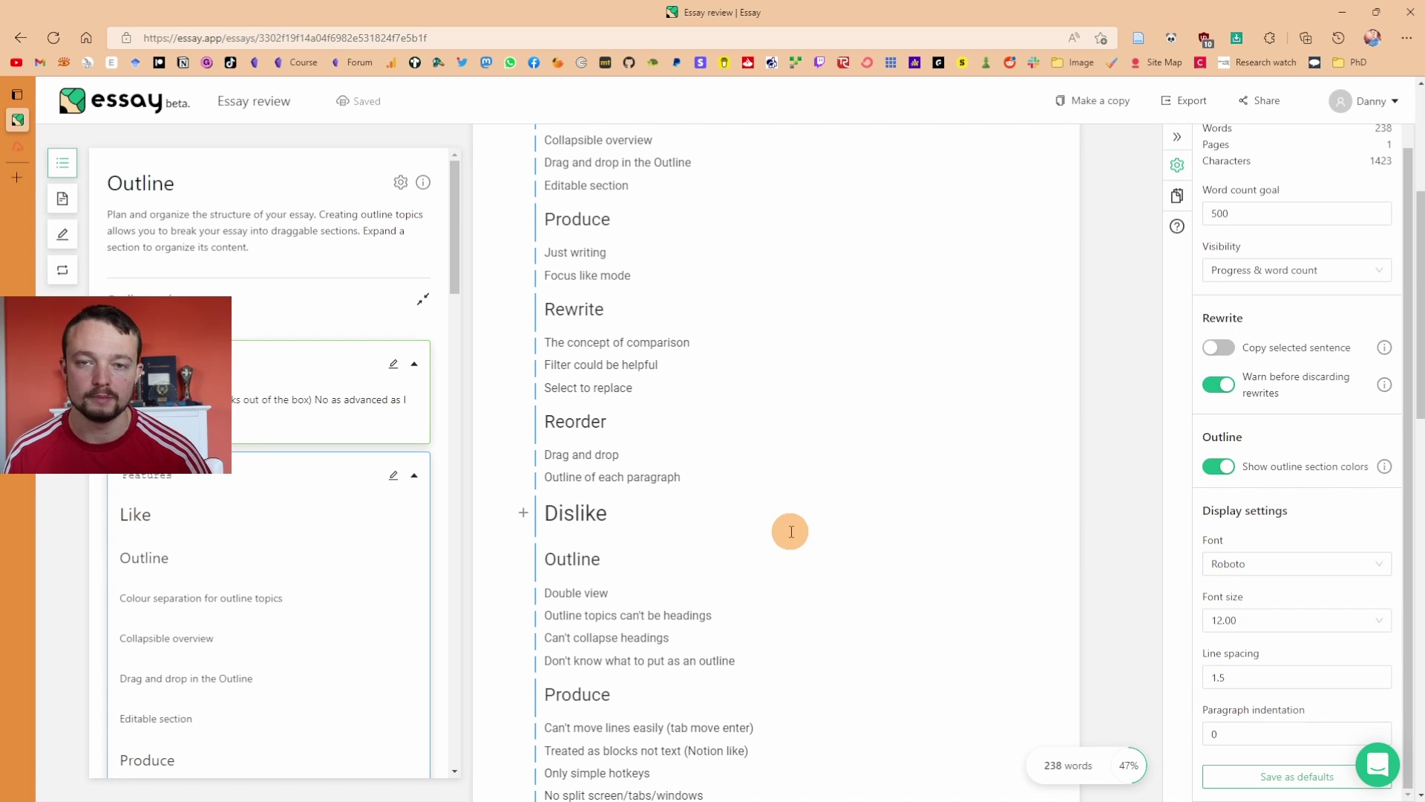
{"action": "scroll", "coordinate": [621, 624], "scroll_direction": "down", "scroll_amount": 8}
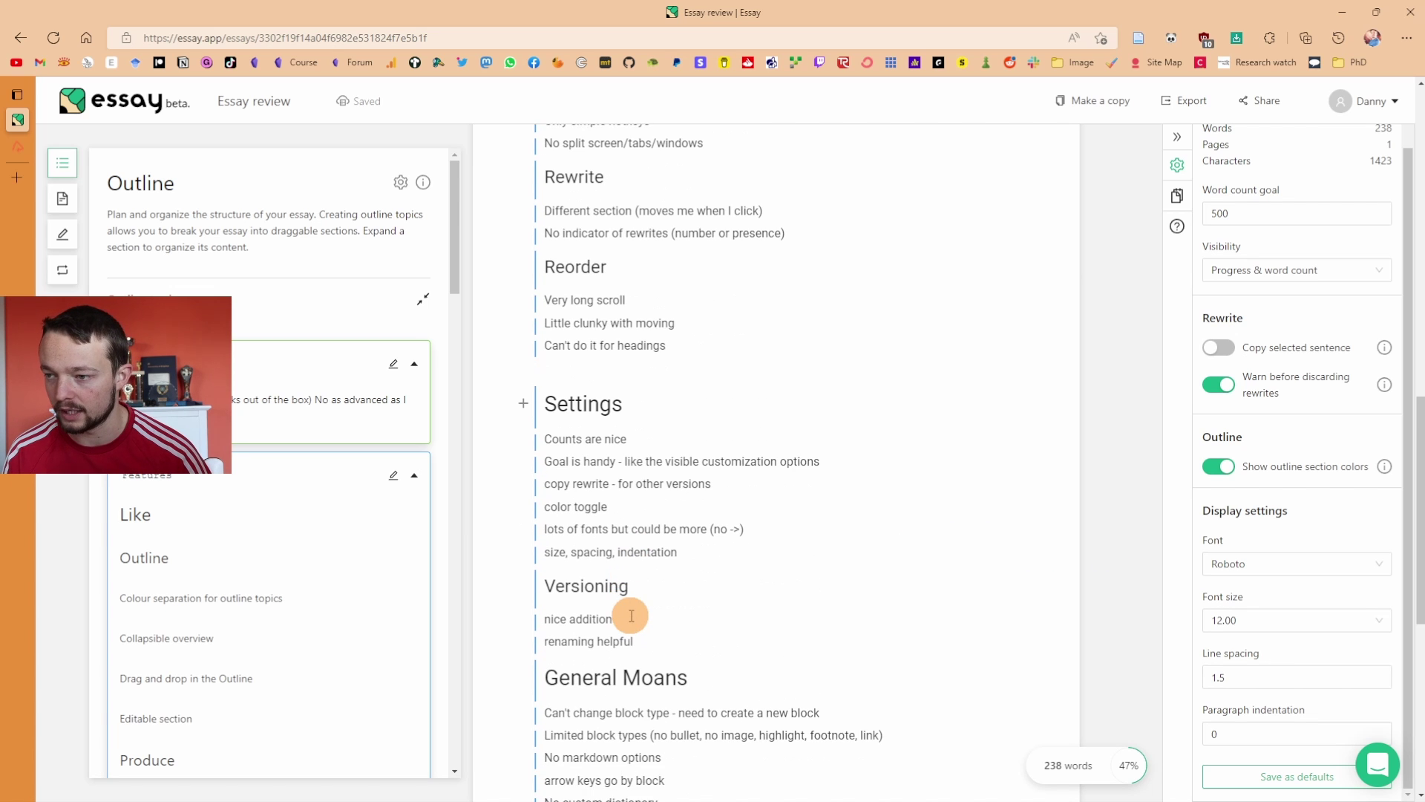
{"action": "scroll", "coordinate": [631, 615], "scroll_direction": "down", "scroll_amount": 2}
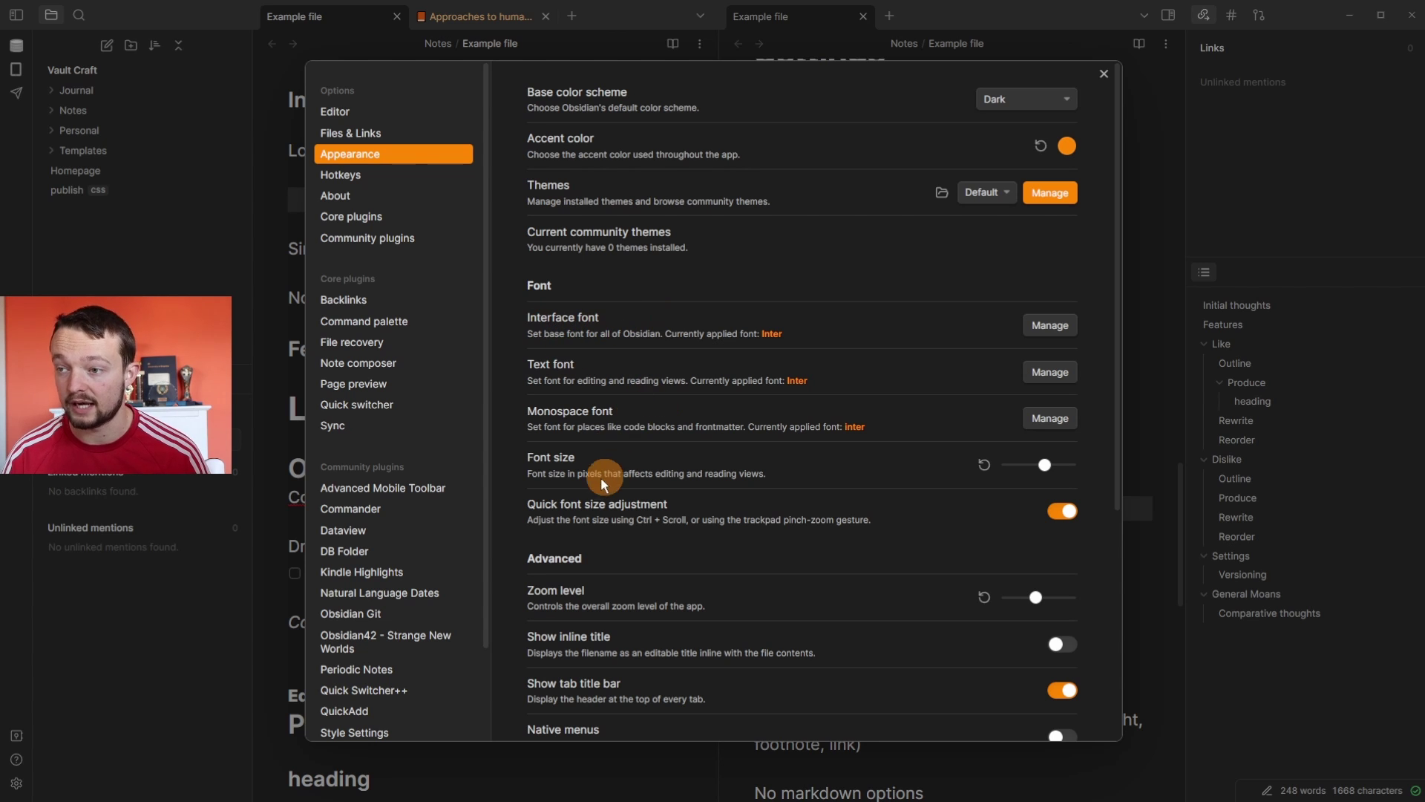
In Obsidian's Appearance settings, browse the fonts offered for the interface font and close the settings without adding one
{"action": "left_click", "coordinate": [1038, 328]}
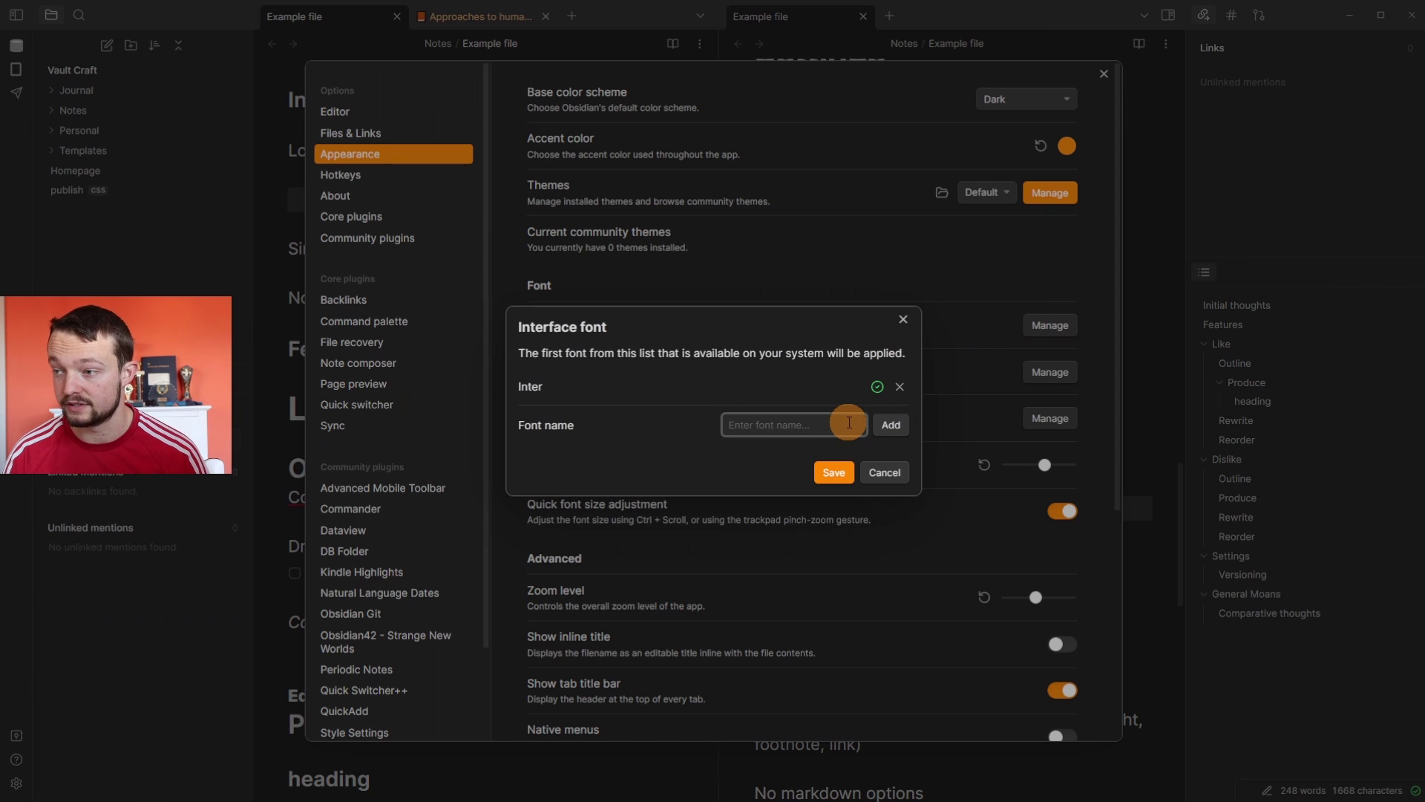
{"action": "left_click", "coordinate": [800, 428]}
{"action": "scroll", "coordinate": [823, 536], "scroll_direction": "down", "scroll_amount": 10}
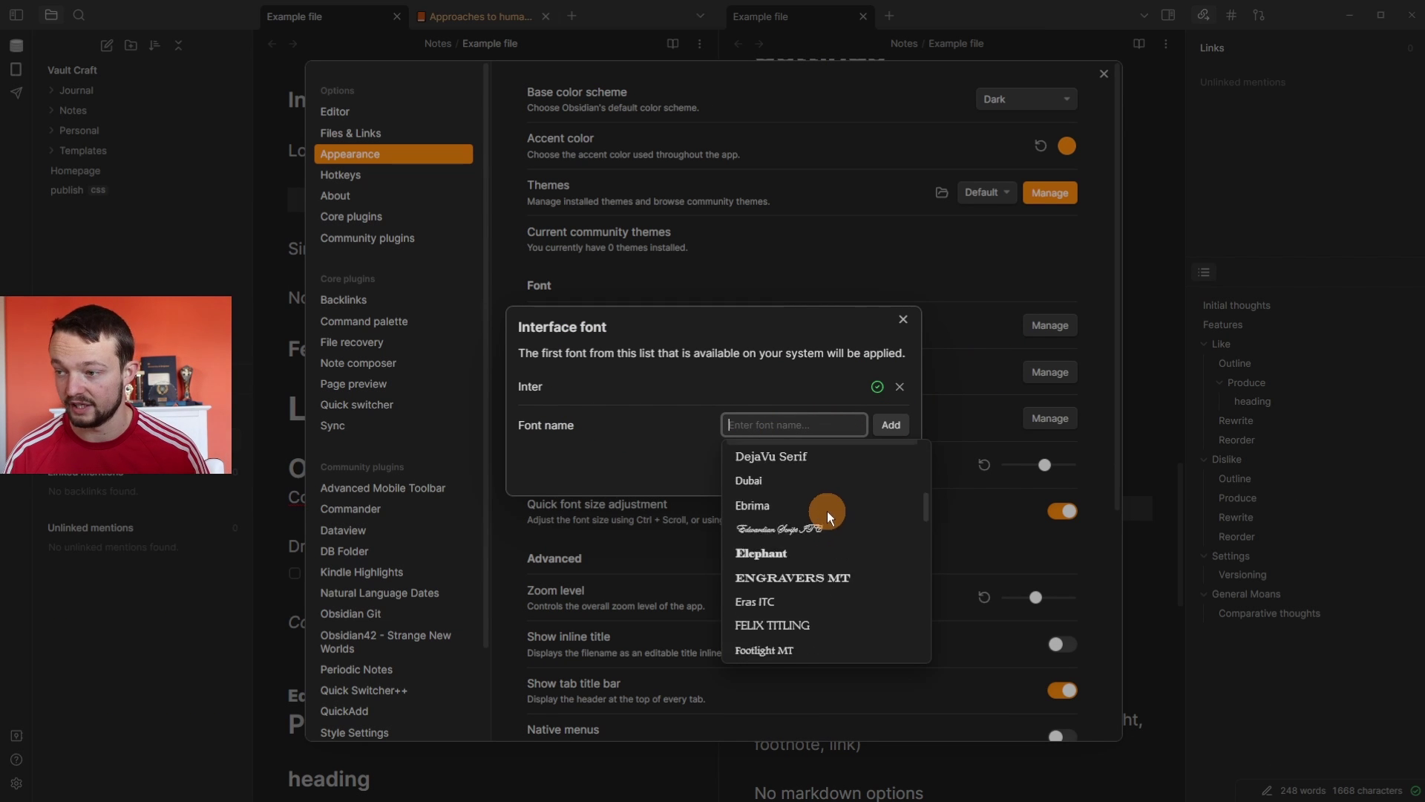
{"action": "left_click", "coordinate": [826, 274]}
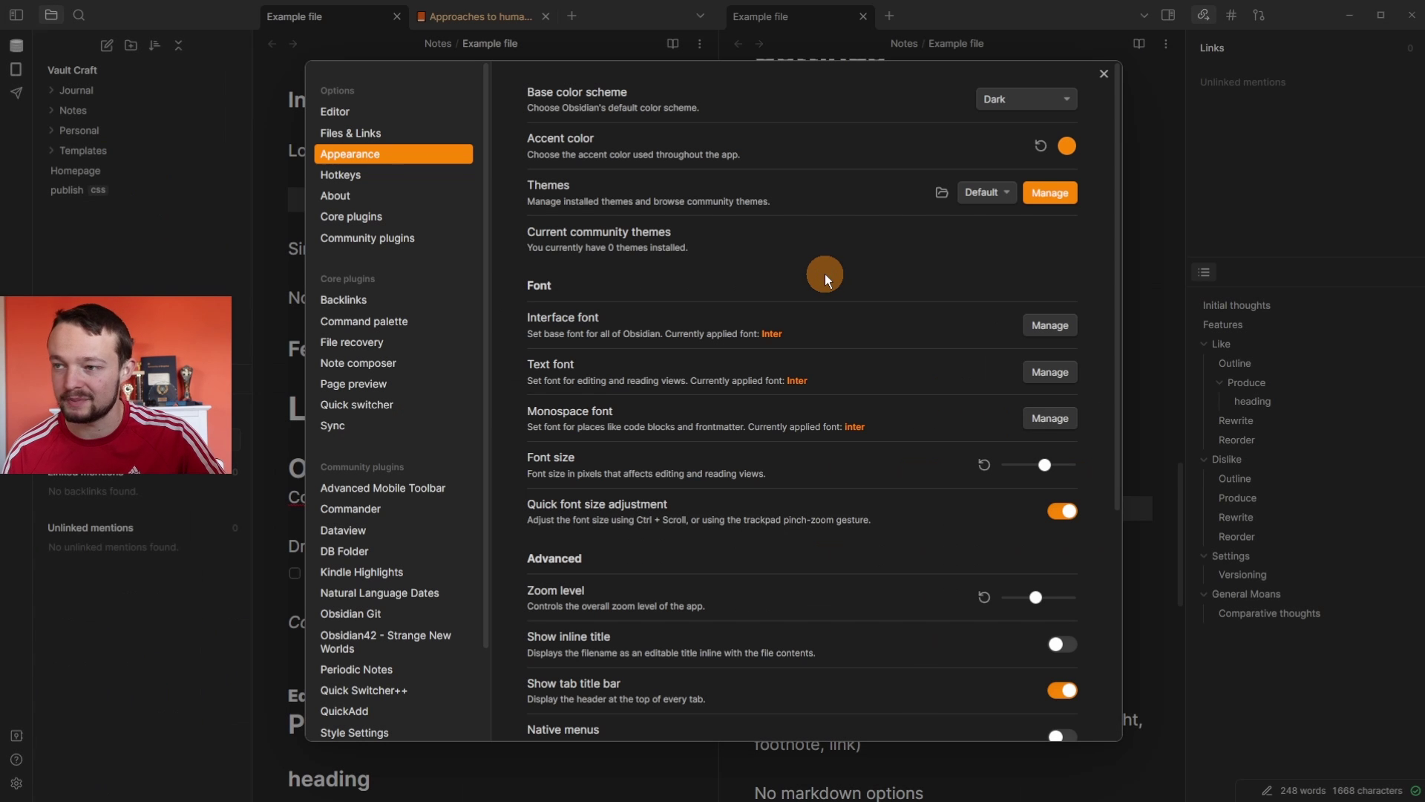
Enter "-> =>" on the empty line below "Looks cool" in the Example file note
{"action": "left_click", "coordinate": [291, 203]}
{"action": "type", "text": "-> =>"}
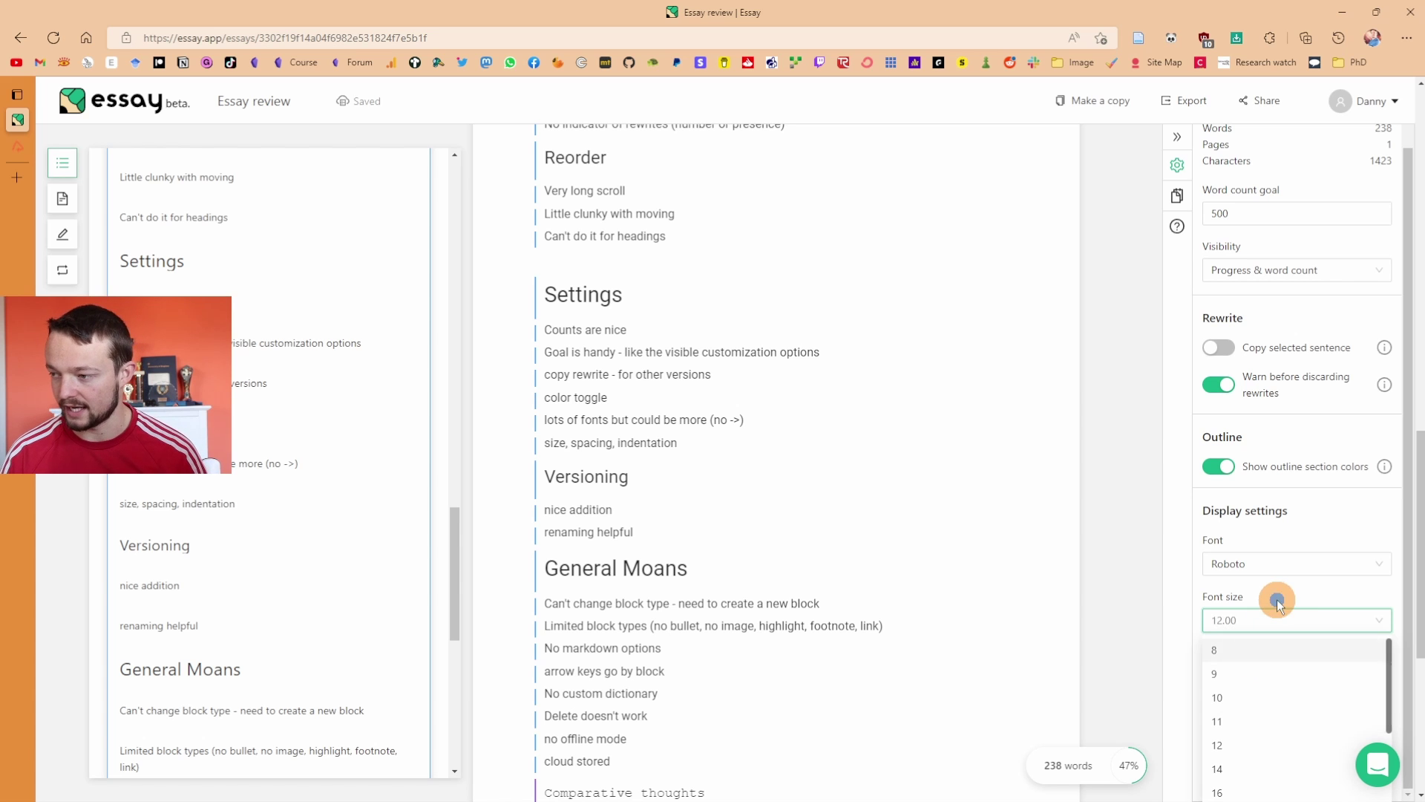
Back in Essay, view the font size options, line spacing and paragraph indentation without changing them
{"action": "left_click", "coordinate": [1278, 602]}
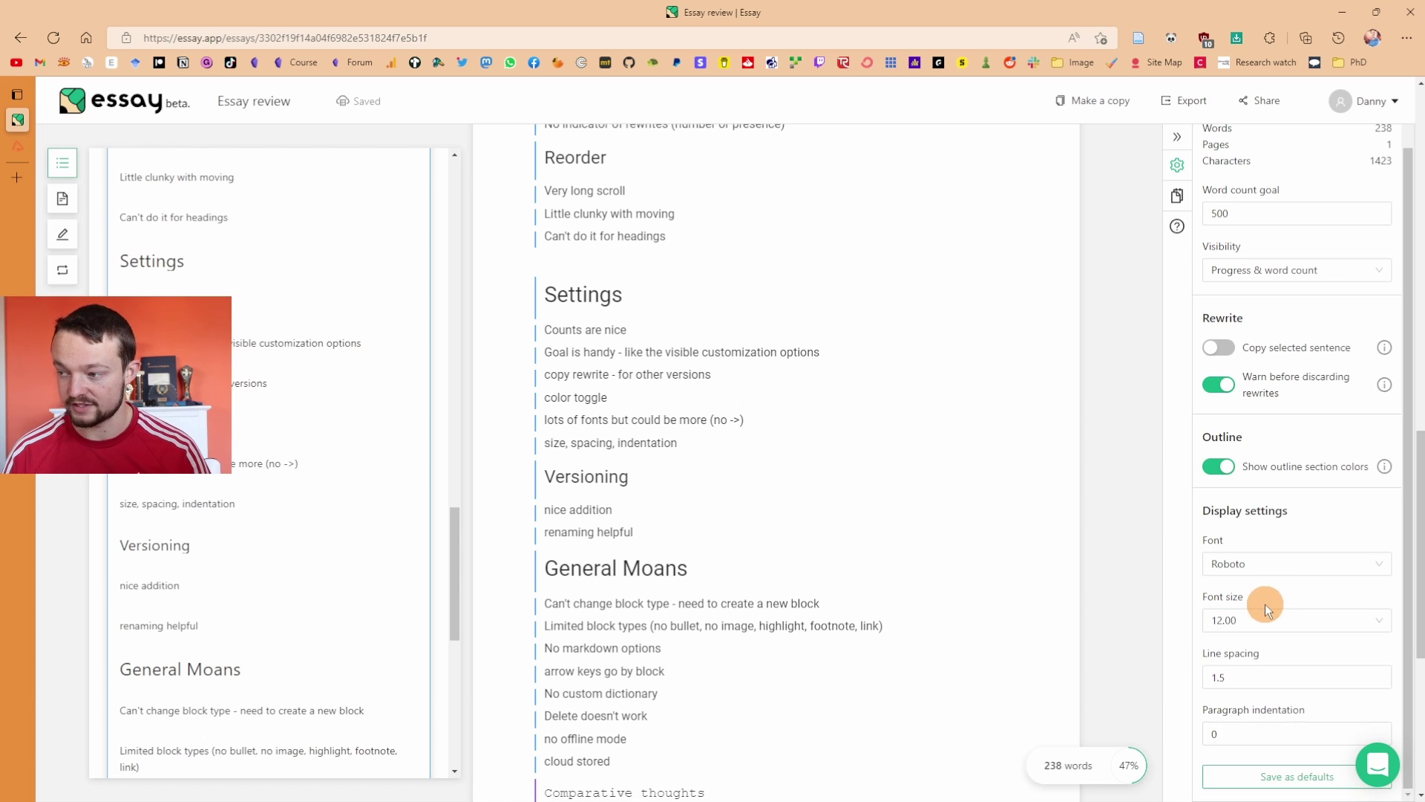
{"action": "left_click", "coordinate": [1289, 680]}
{"action": "left_click", "coordinate": [1252, 740]}
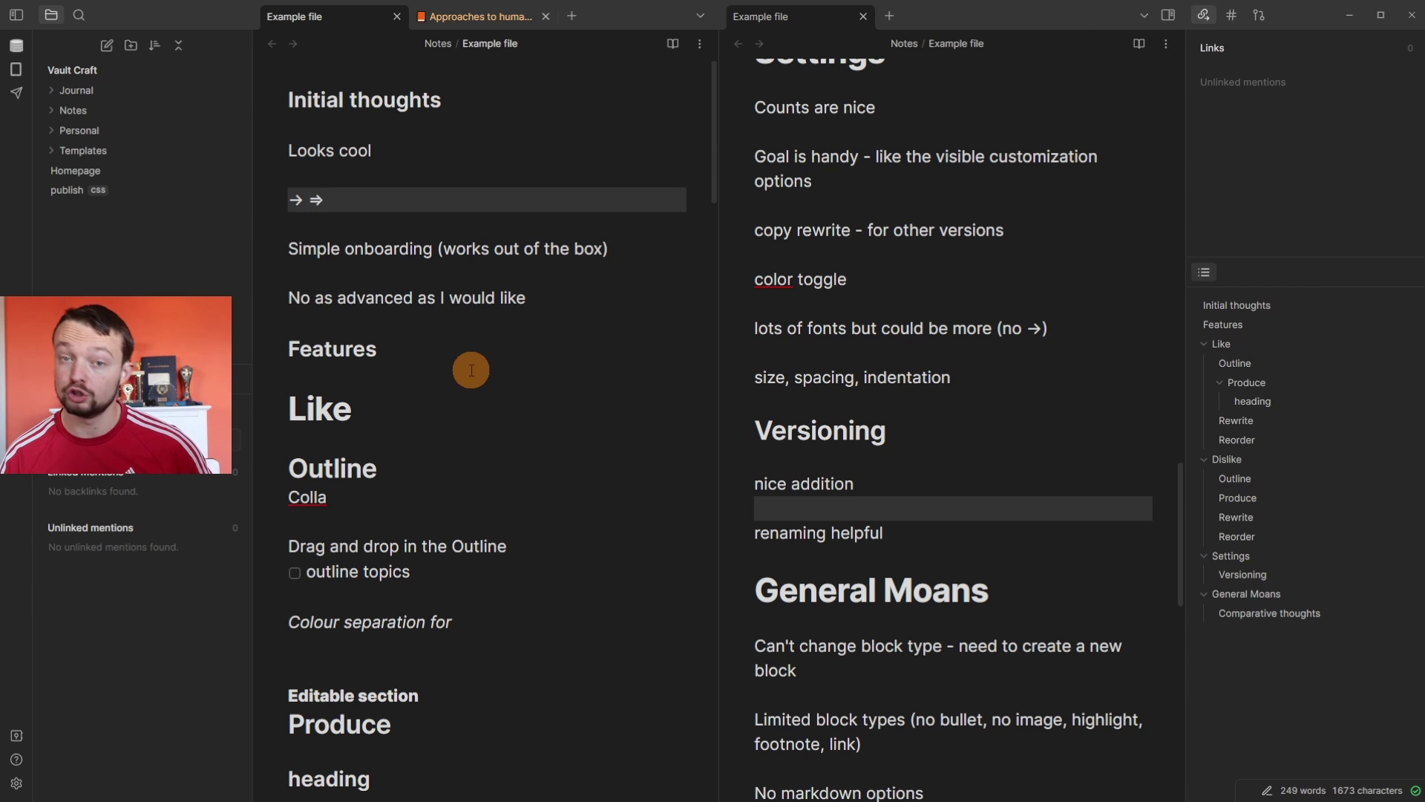
Switch to Obsidian and demonstrate quick font size adjustment by shrinking and enlarging the Example file text
{"action": "scroll", "coordinate": [461, 369], "scroll_direction": "down", "scroll_amount": 5, "text": "ctrl"}
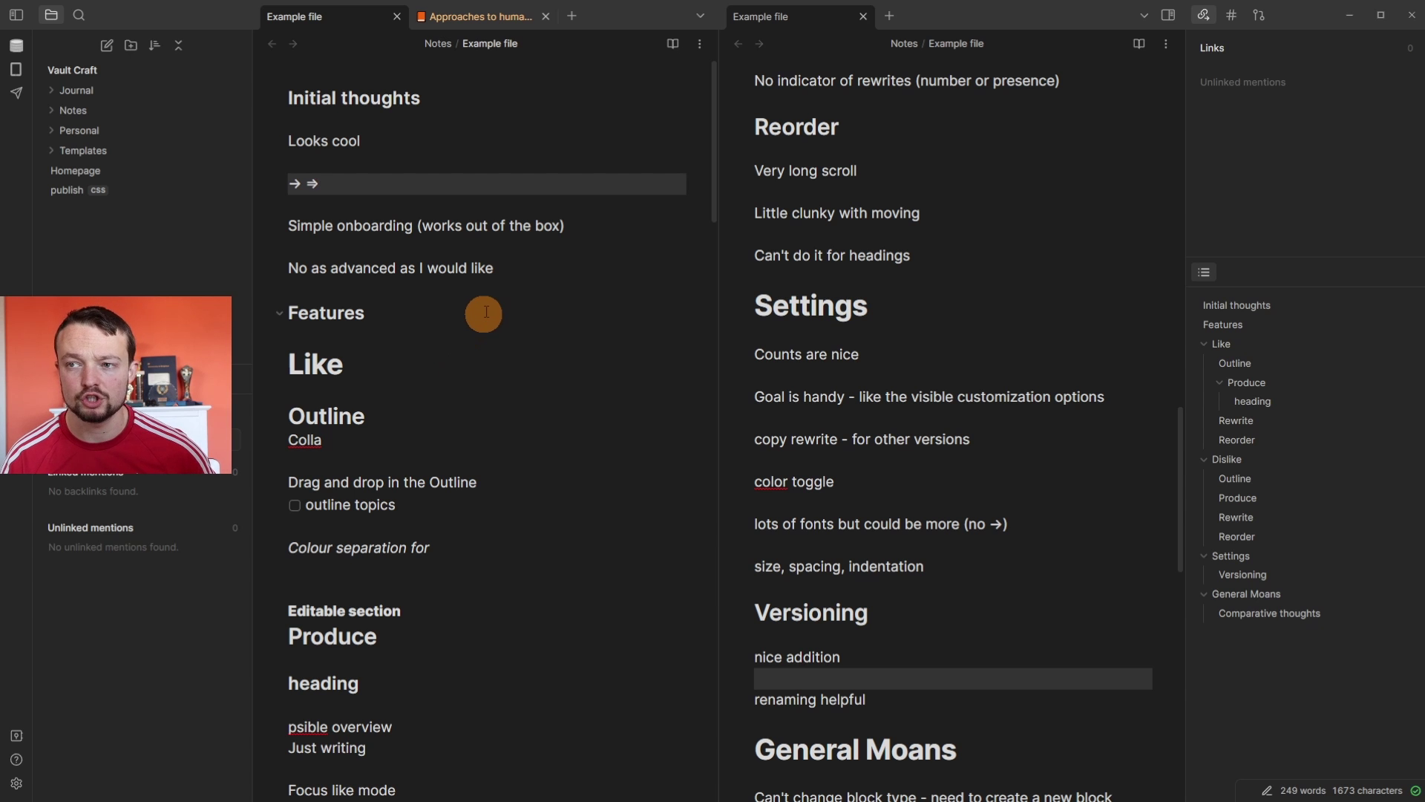
{"action": "scroll", "coordinate": [490, 312], "scroll_direction": "up", "scroll_amount": 5, "text": "ctrl"}
{"action": "scroll", "coordinate": [494, 312], "scroll_direction": "down", "scroll_amount": 5, "text": "ctrl"}
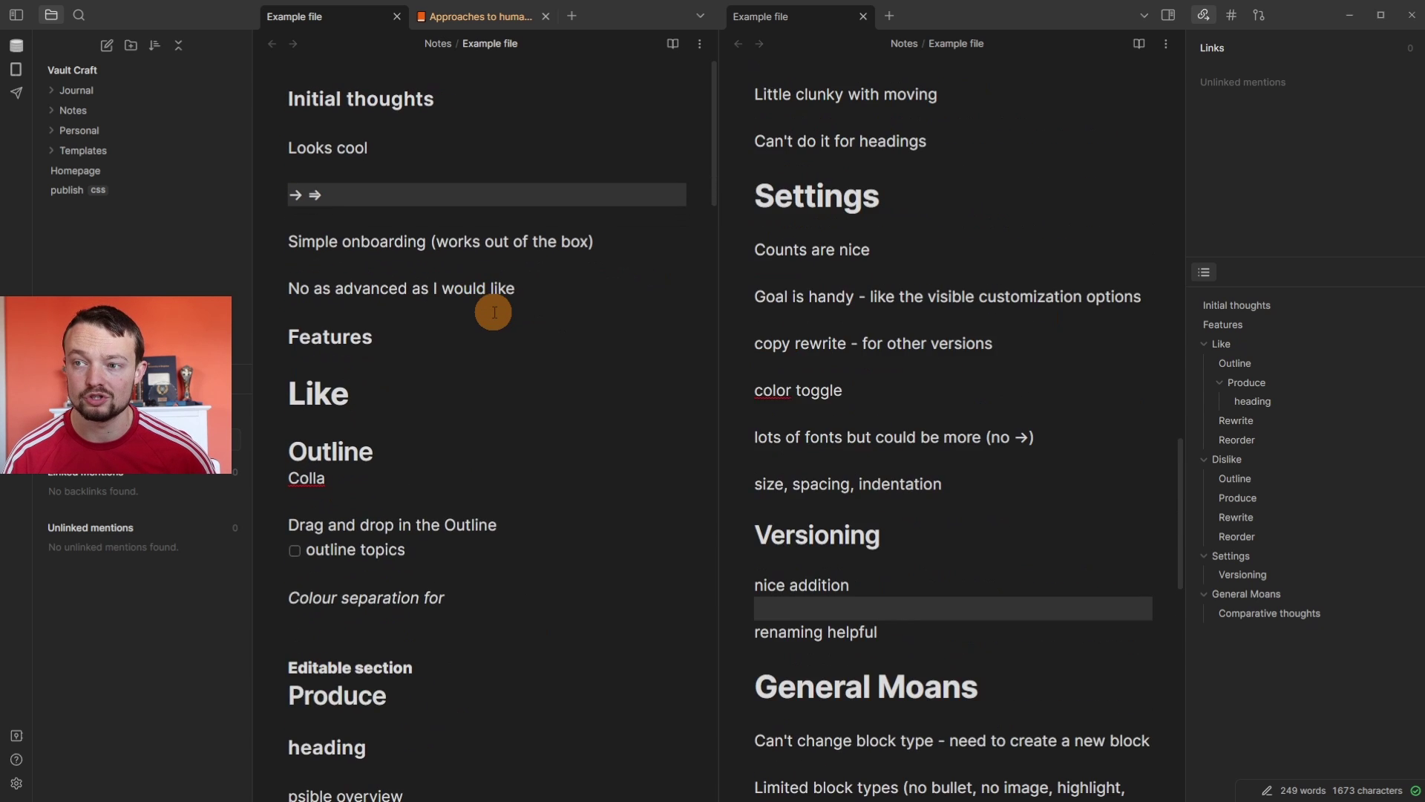
{"action": "scroll", "coordinate": [489, 346], "scroll_direction": "down", "scroll_amount": 3}
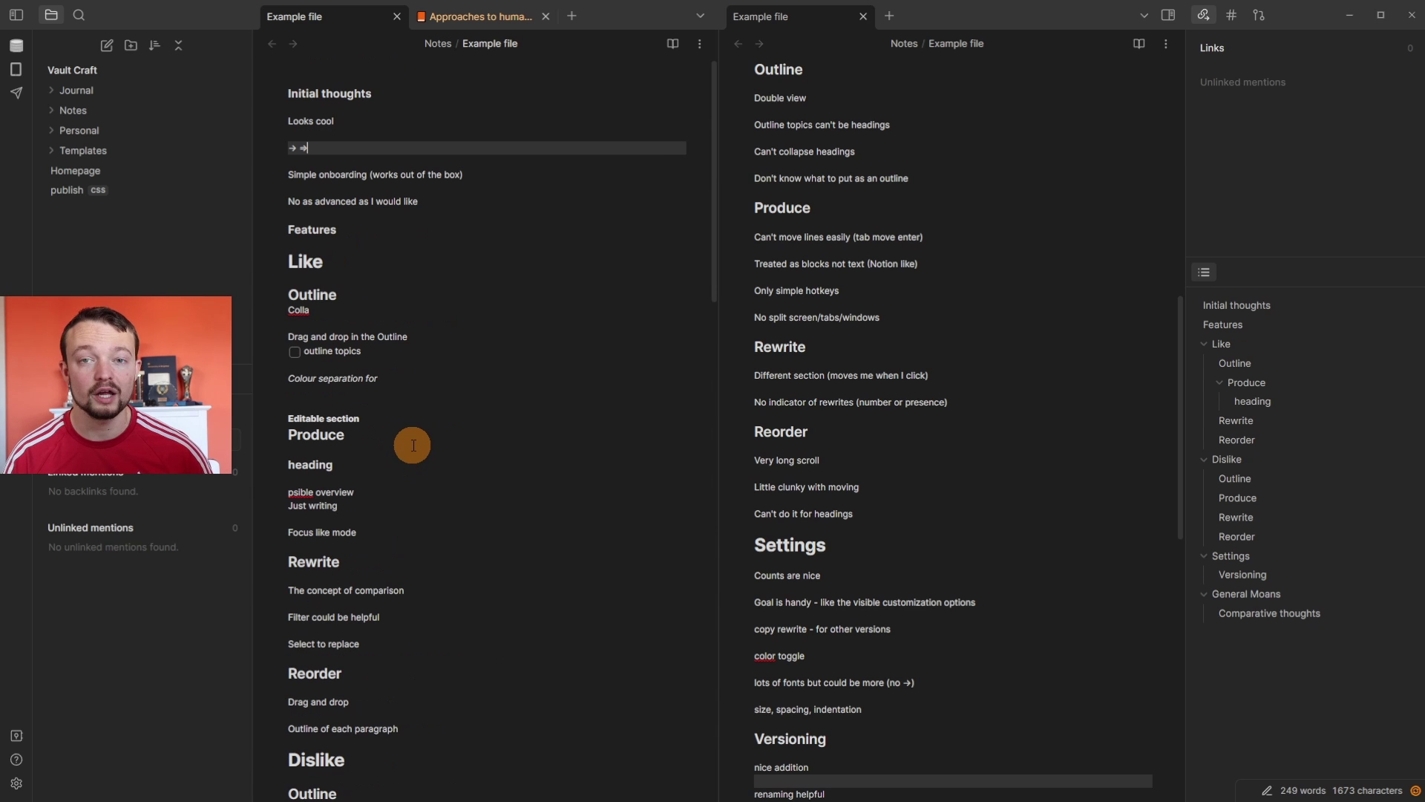
{"action": "scroll", "coordinate": [460, 385], "scroll_direction": "up", "scroll_amount": 3}
{"action": "scroll", "coordinate": [460, 386], "scroll_direction": "up", "scroll_amount": 2}
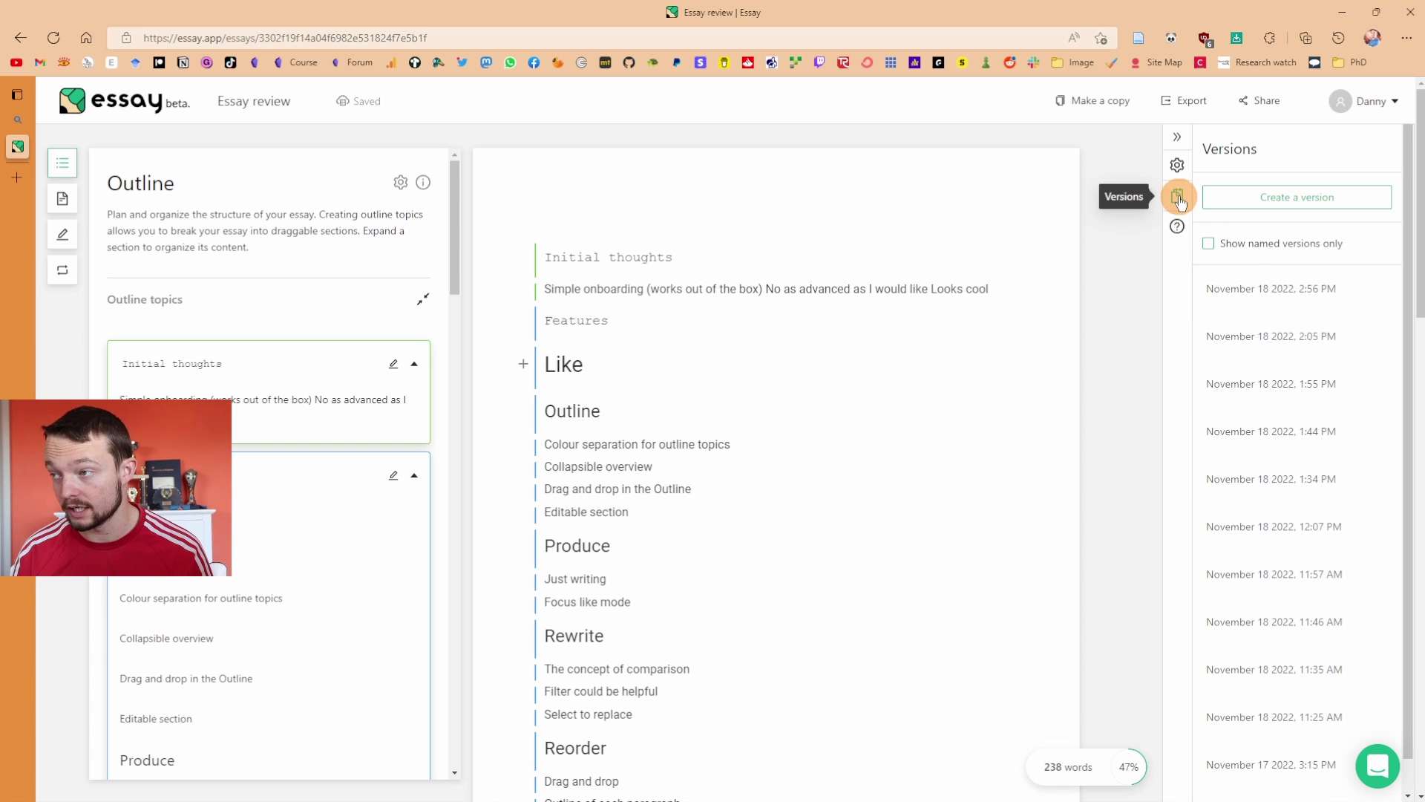
In Essay's Versions, create a new version of the essay and name it "draft 1"
{"action": "left_click", "coordinate": [1286, 207]}
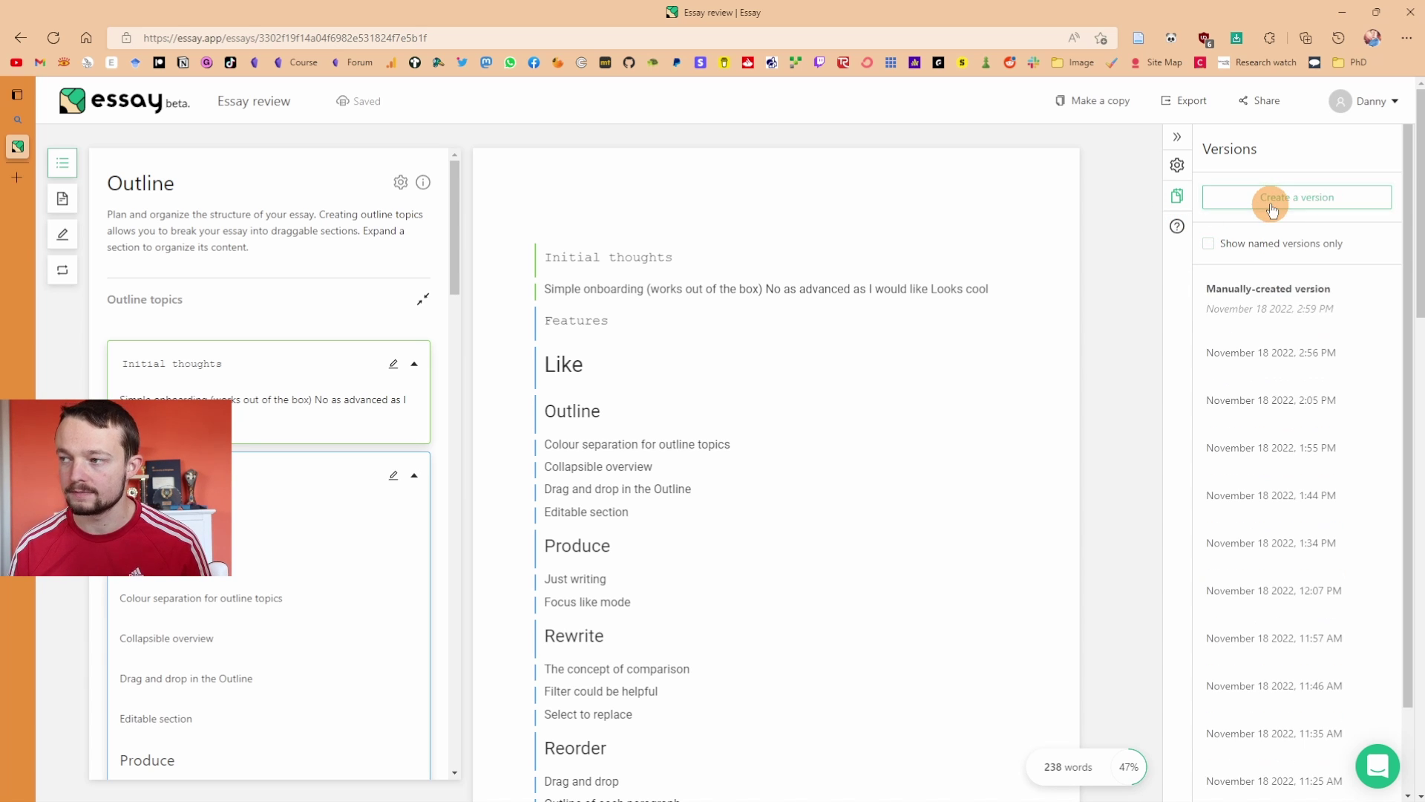
{"action": "left_click", "coordinate": [1256, 304]}
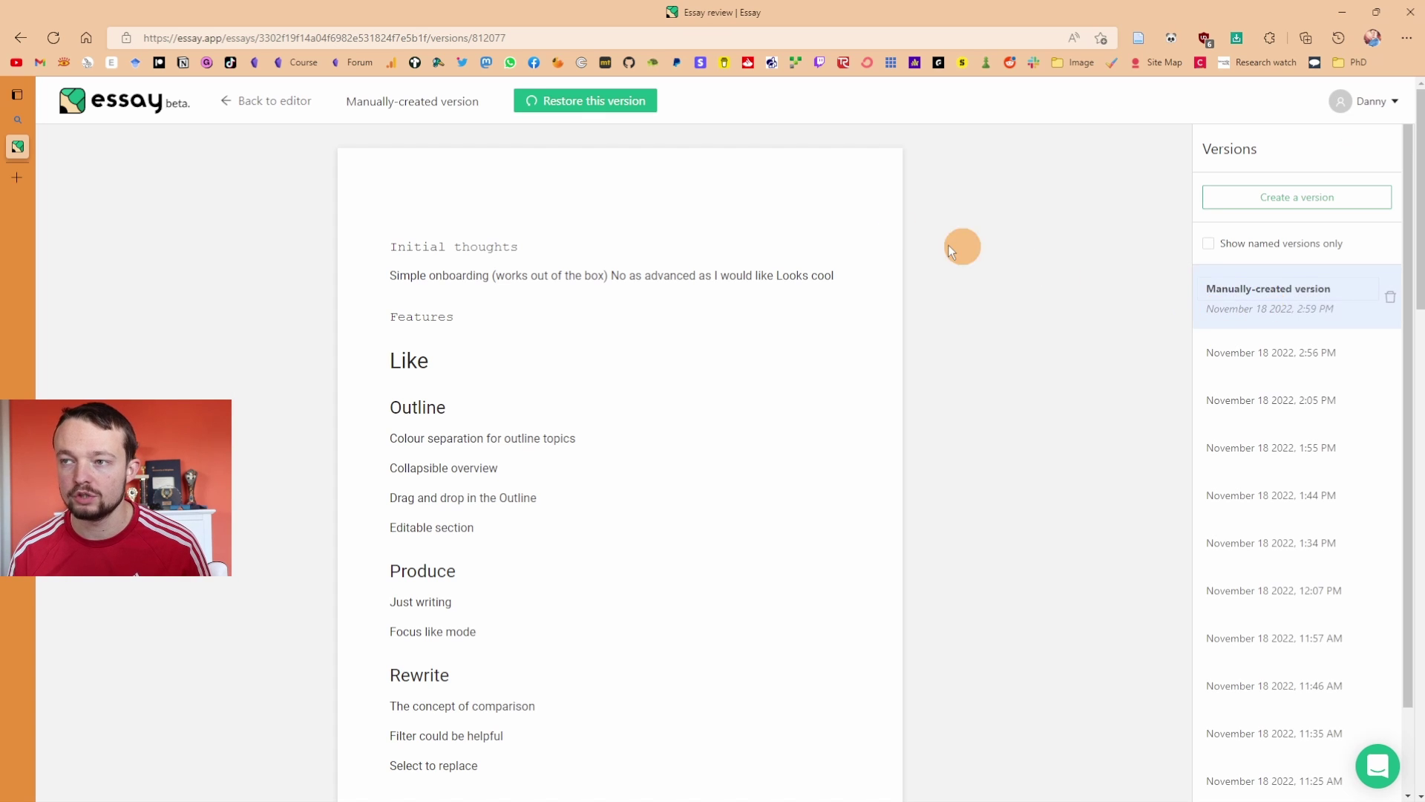
{"action": "left_click", "coordinate": [1334, 308]}
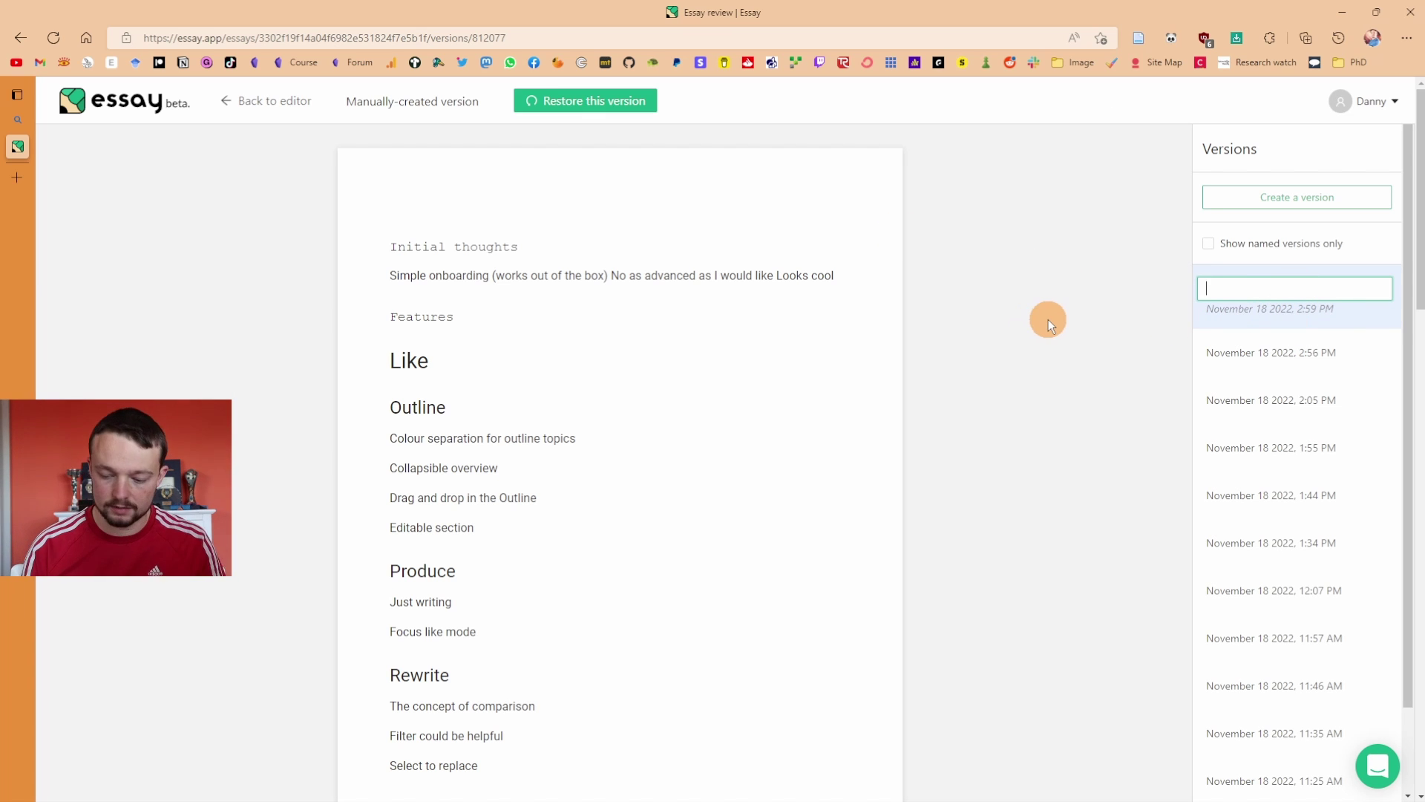
{"action": "type", "text": "draft 1"}
{"action": "key", "text": "Return"}
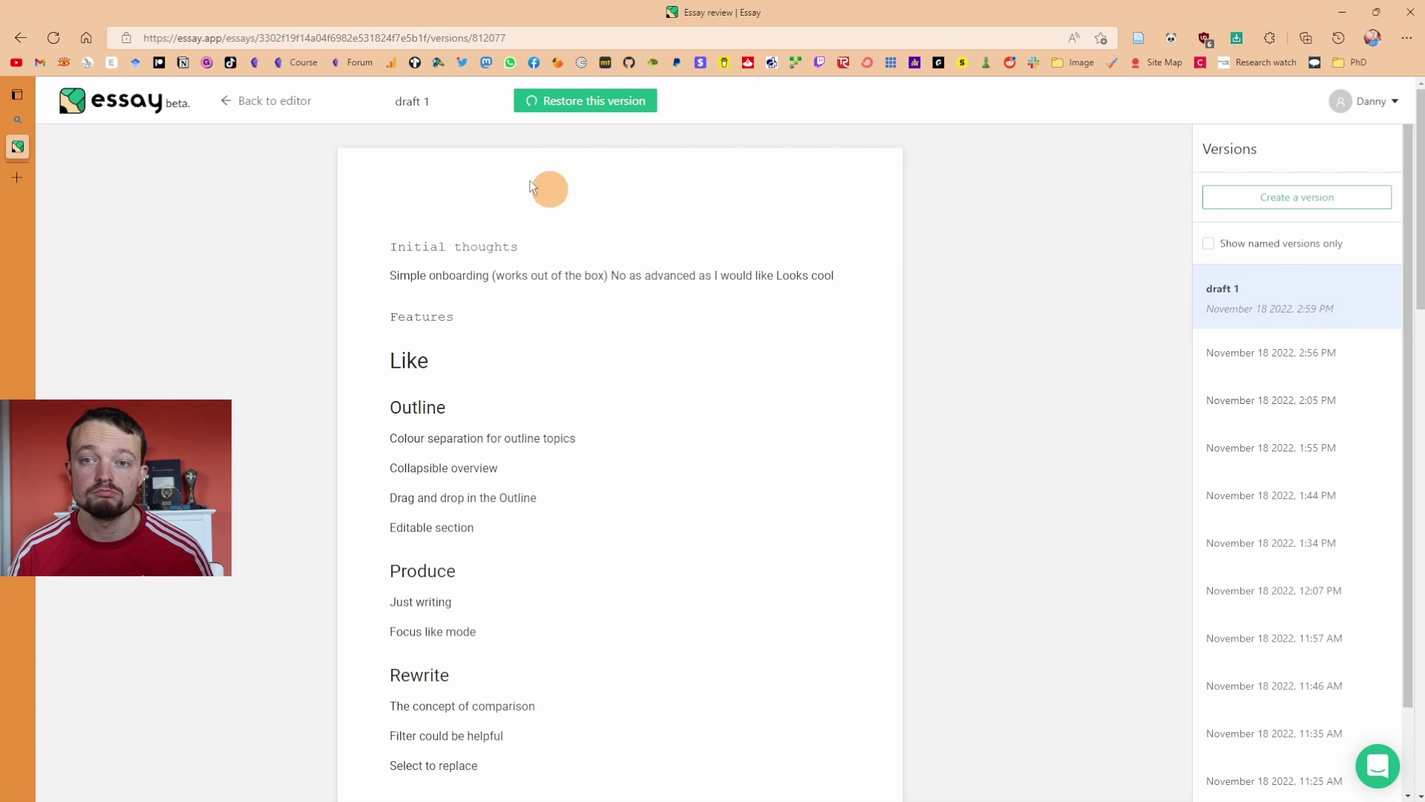
Return to the editor, limit the version list to named versions only, and remove that filter again
{"action": "left_click", "coordinate": [304, 102]}
{"action": "left_click", "coordinate": [1209, 243]}
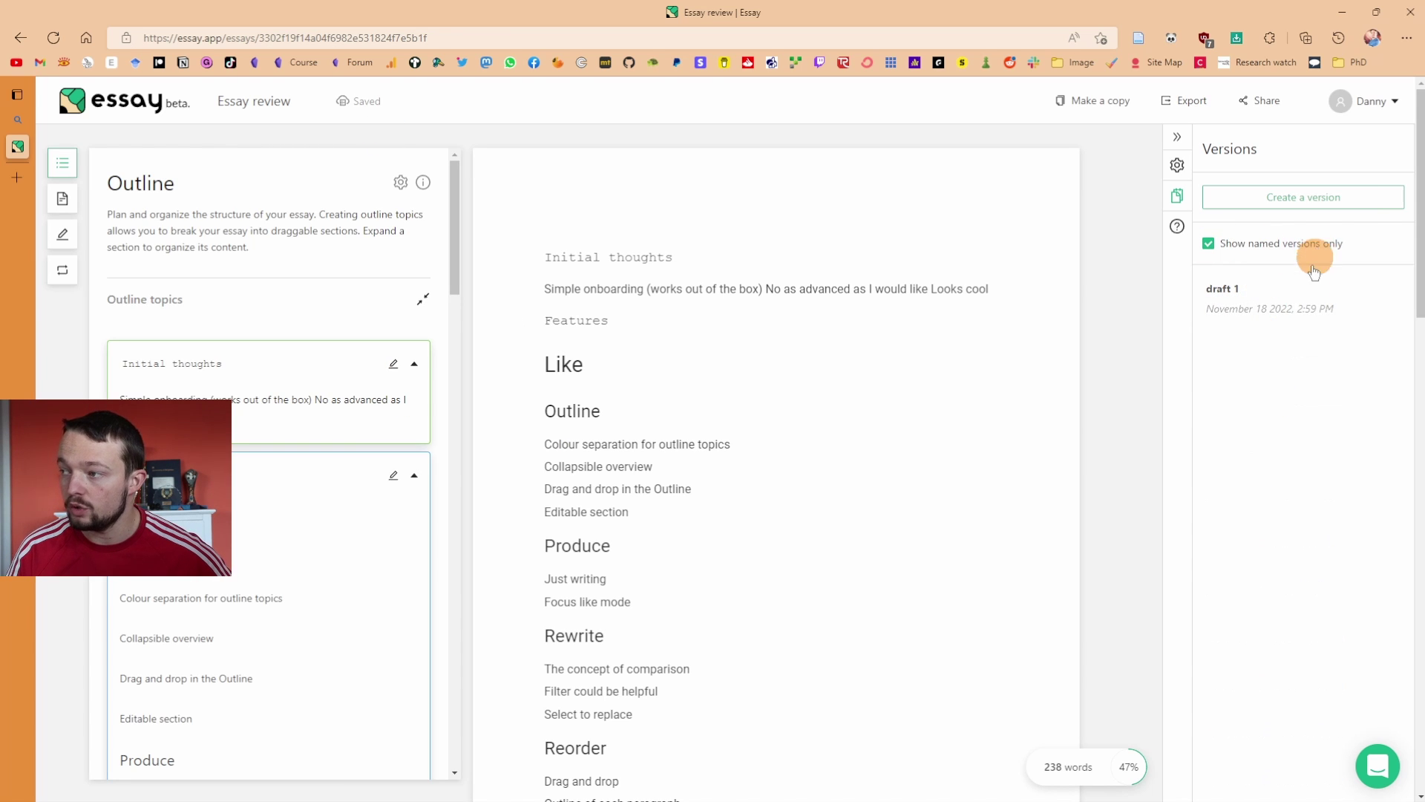
{"action": "left_click", "coordinate": [1209, 243]}
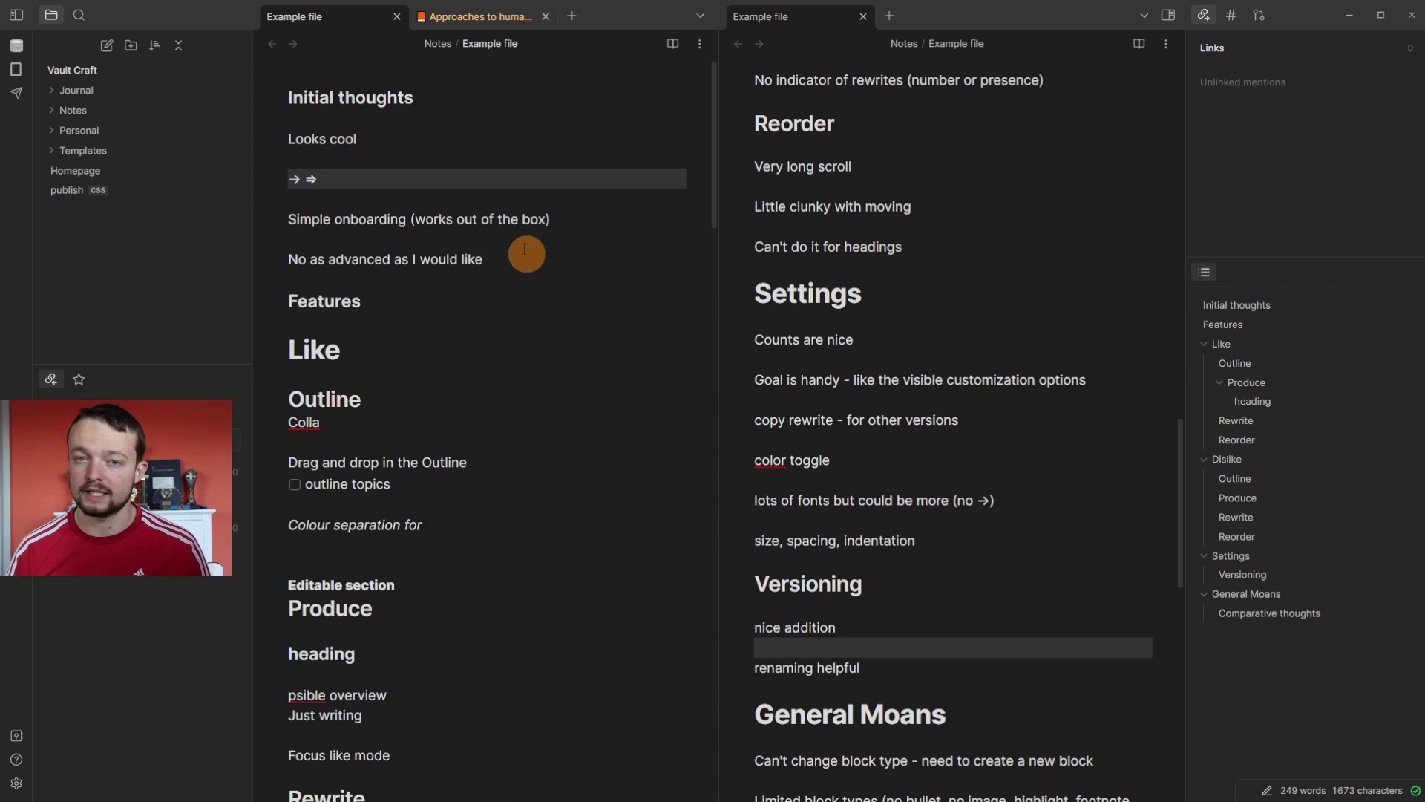
In Obsidian, open the Sync version history of Example file, show the diff for the two newest versions, and close the history
{"action": "right_click", "coordinate": [309, 23]}
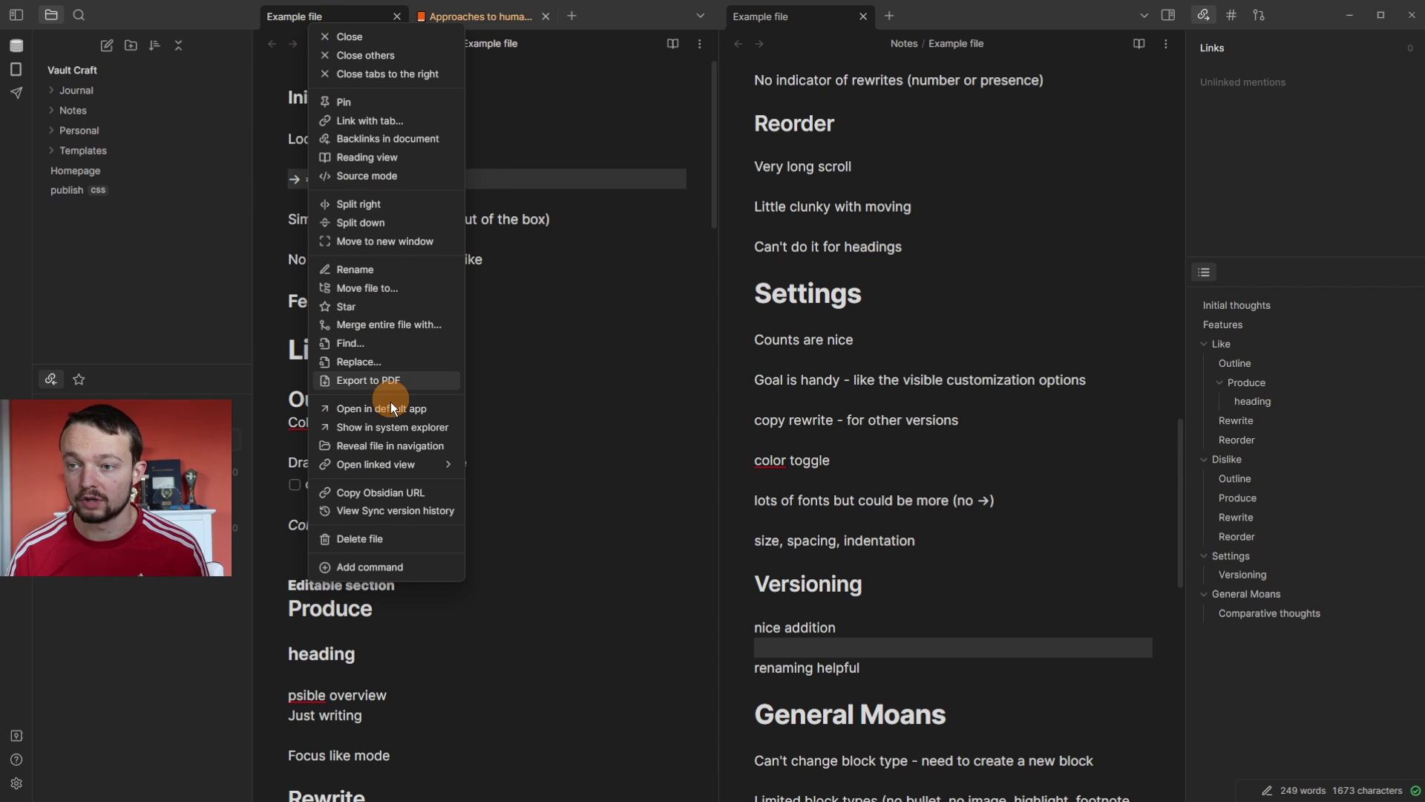
{"action": "left_click", "coordinate": [388, 511]}
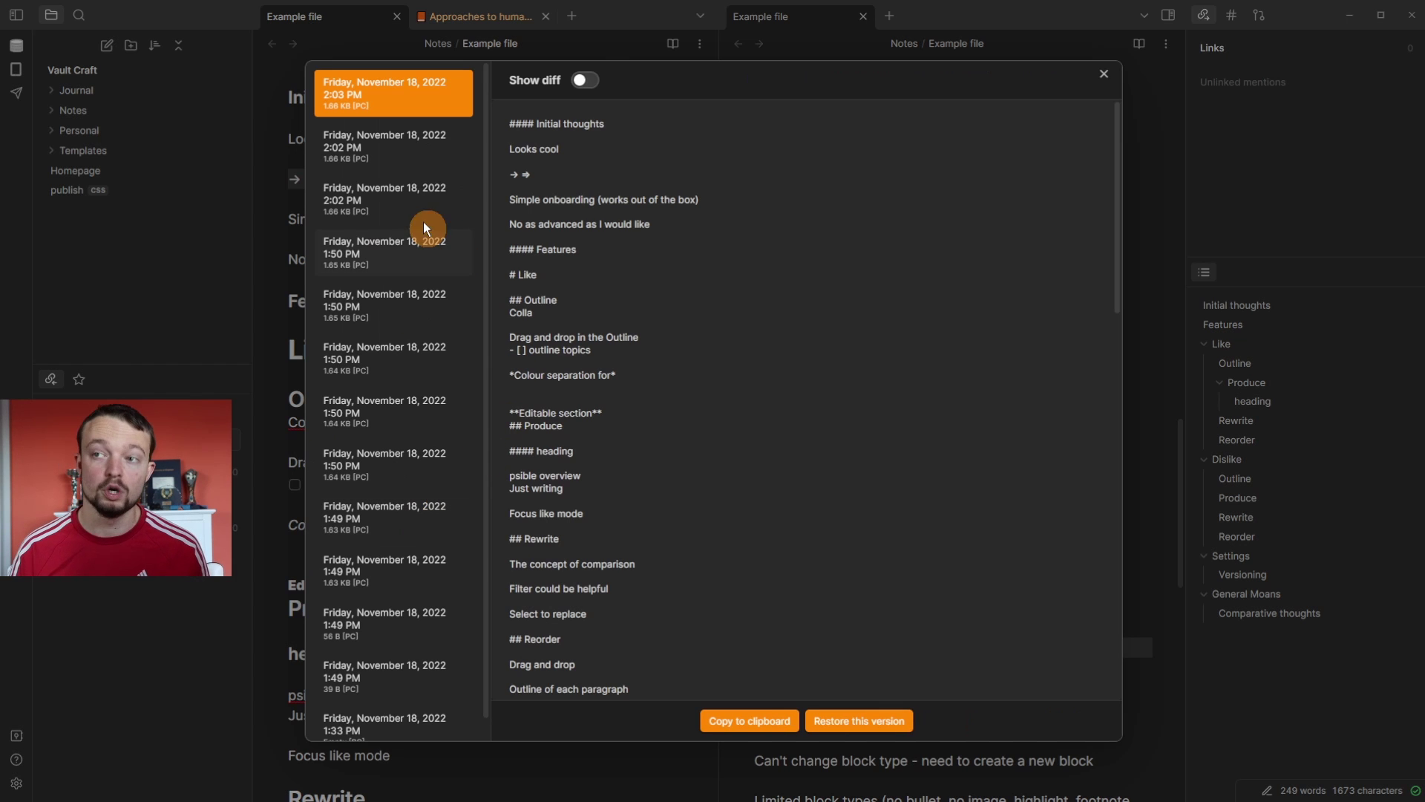
{"action": "scroll", "coordinate": [636, 309], "scroll_direction": "down", "scroll_amount": 7}
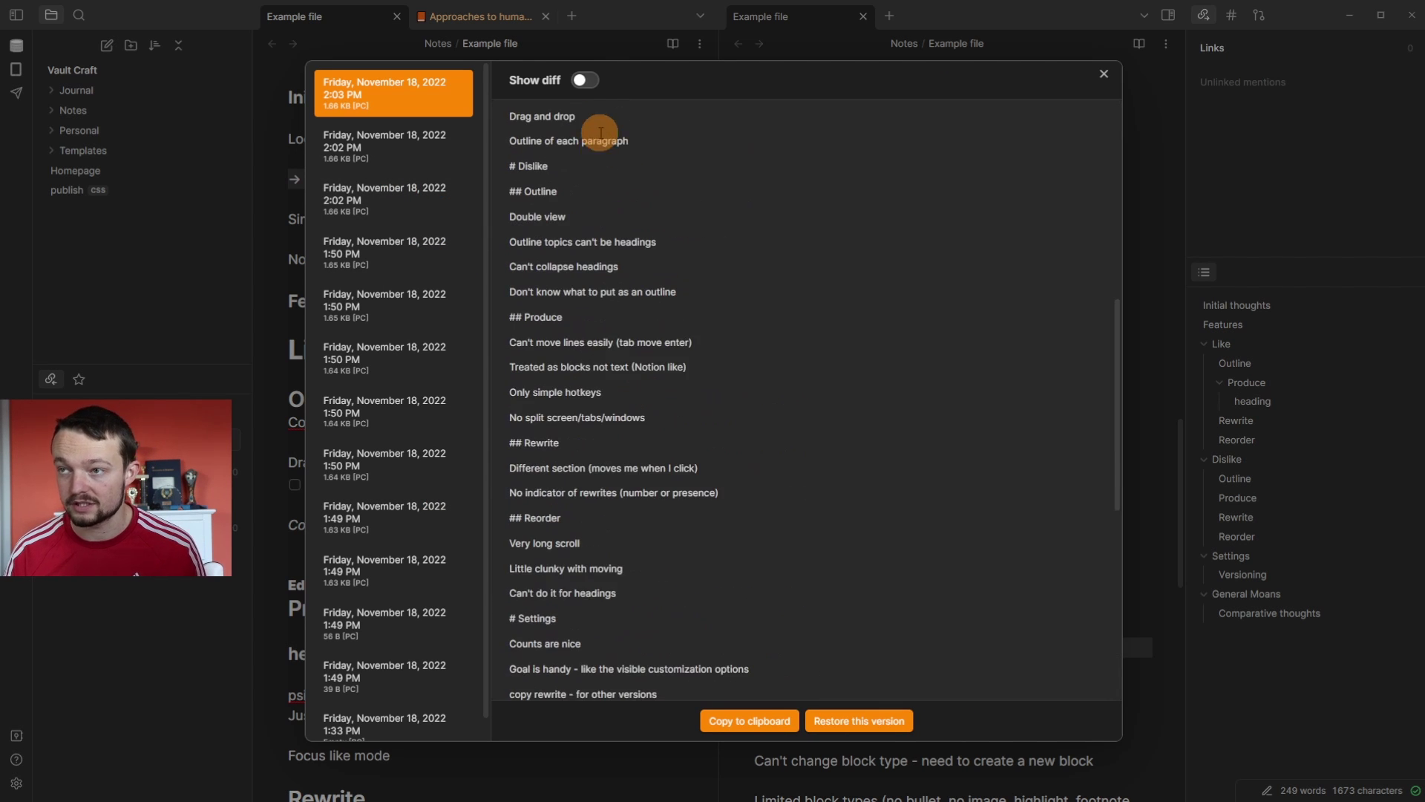
{"action": "left_click", "coordinate": [588, 80]}
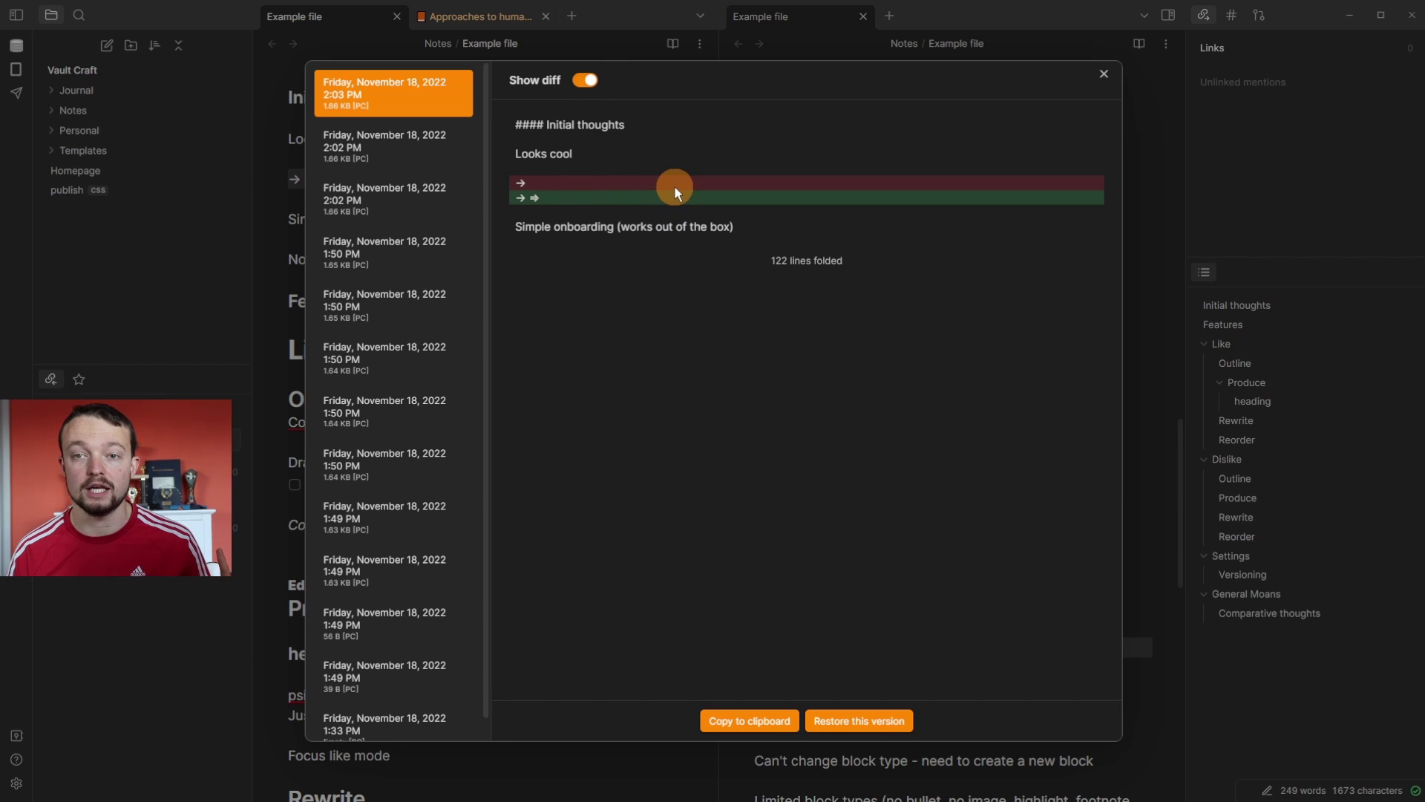
{"action": "left_click", "coordinate": [418, 140]}
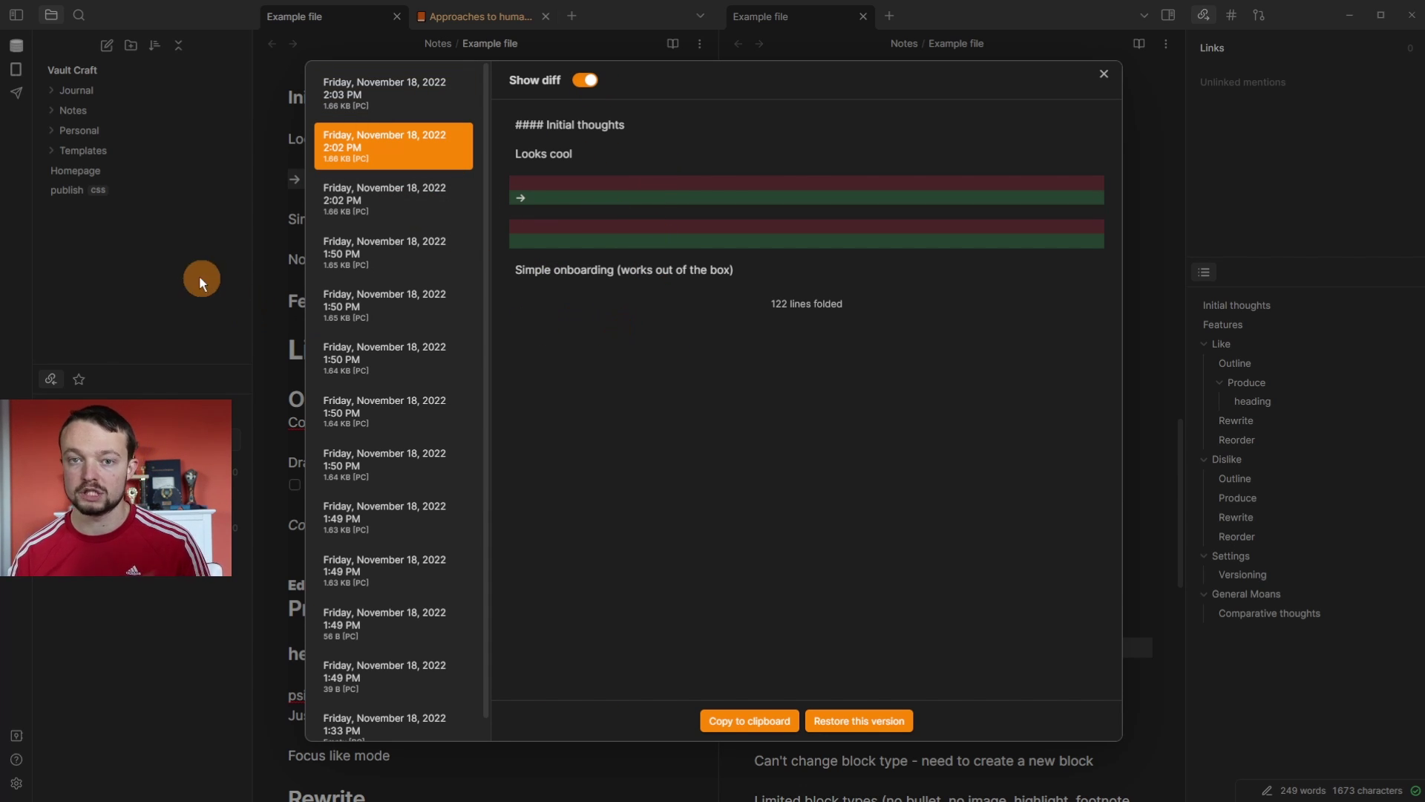
{"action": "left_click", "coordinate": [177, 275]}
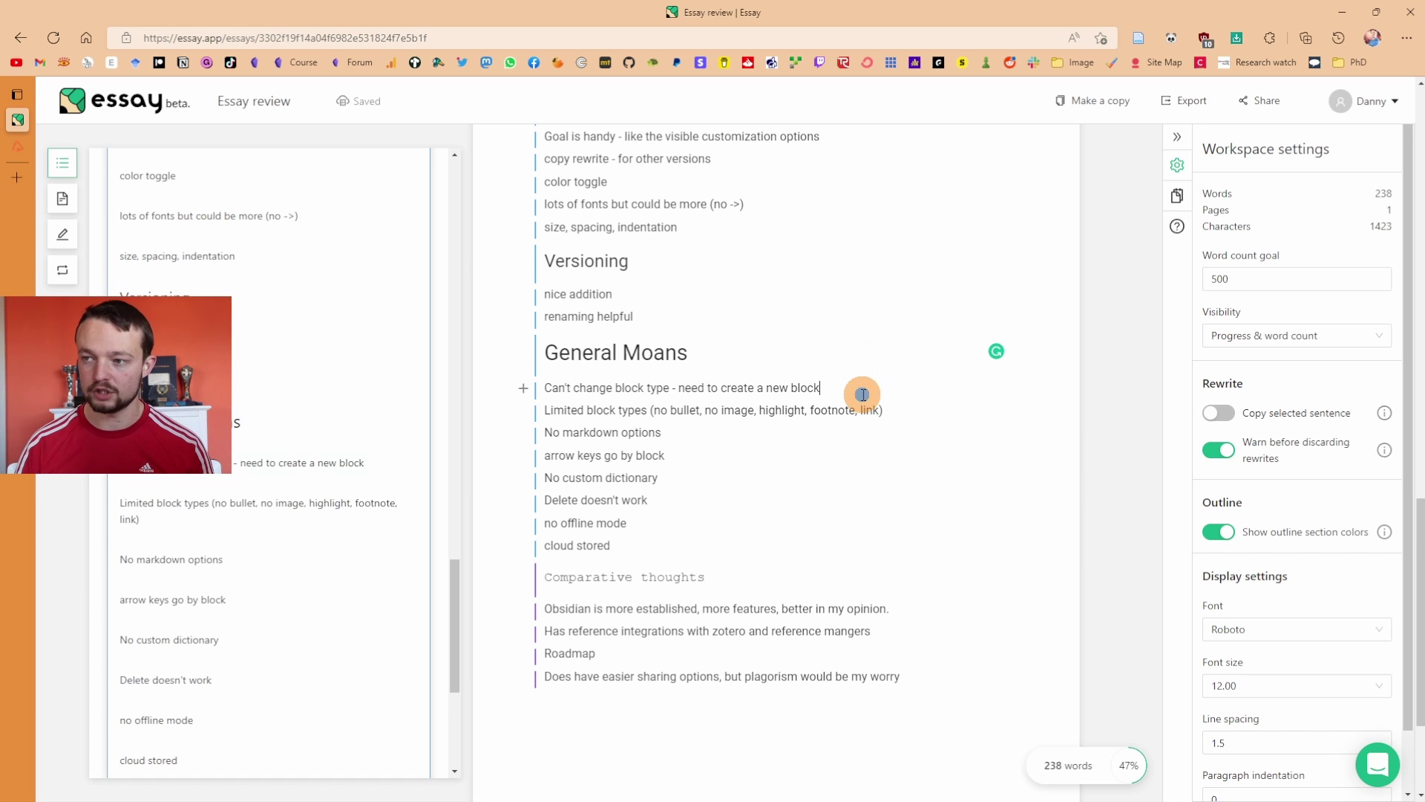
Insert an empty Heading 1 block below the "Can't change block type" line under General Moans, and delete it again
{"action": "left_click", "coordinate": [895, 409]}
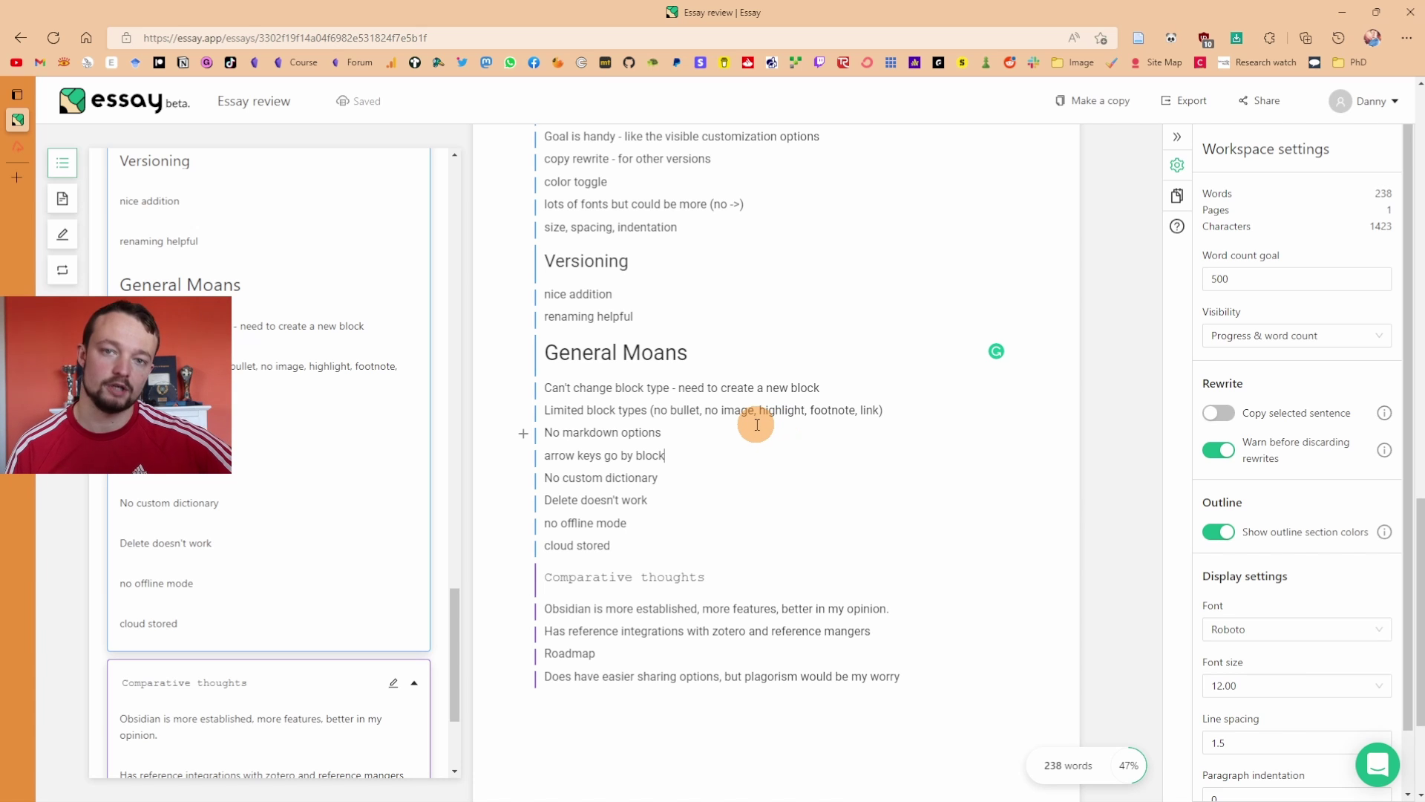
{"action": "left_click", "coordinate": [715, 438]}
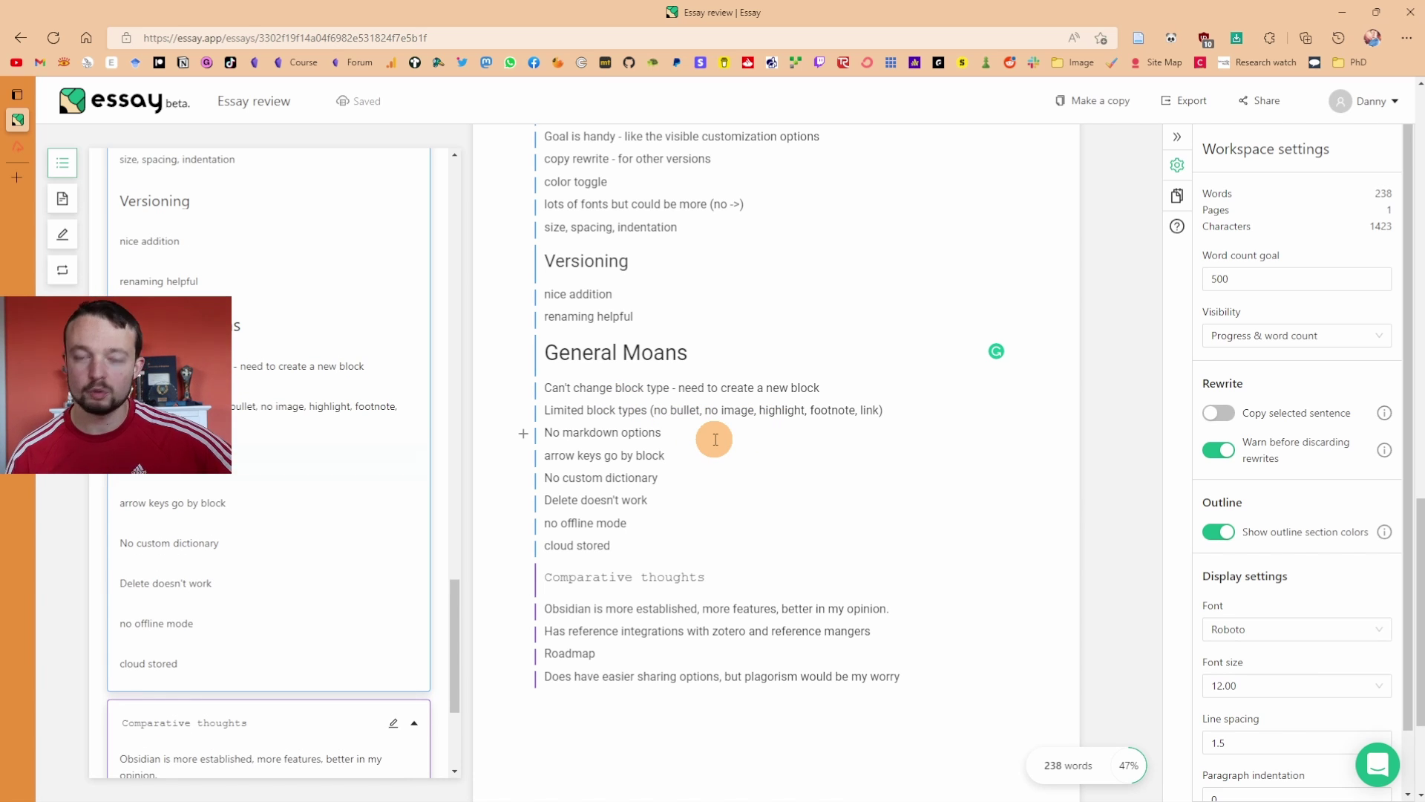
{"action": "triple_click", "coordinate": [658, 384]}
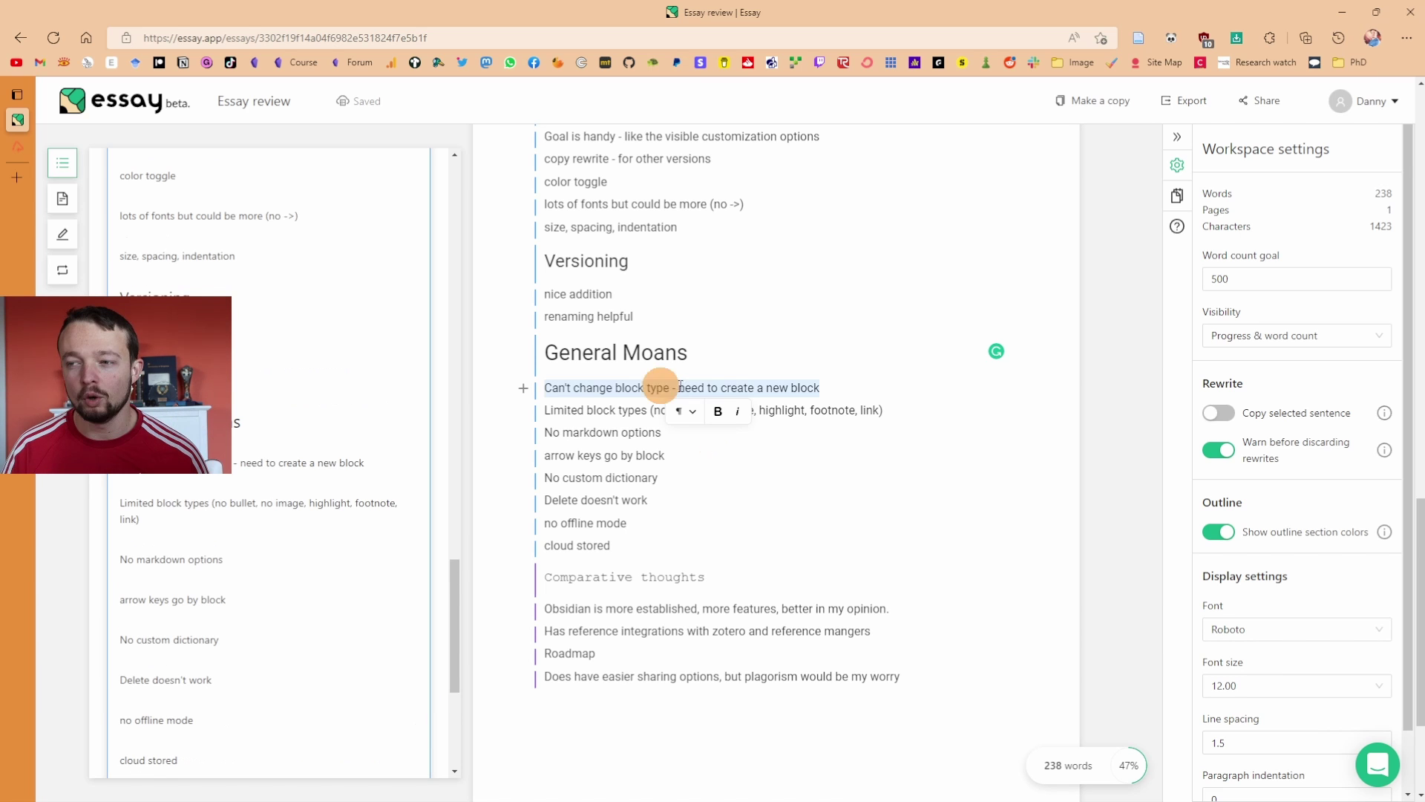
{"action": "left_click", "coordinate": [614, 386]}
{"action": "left_click", "coordinate": [524, 391]}
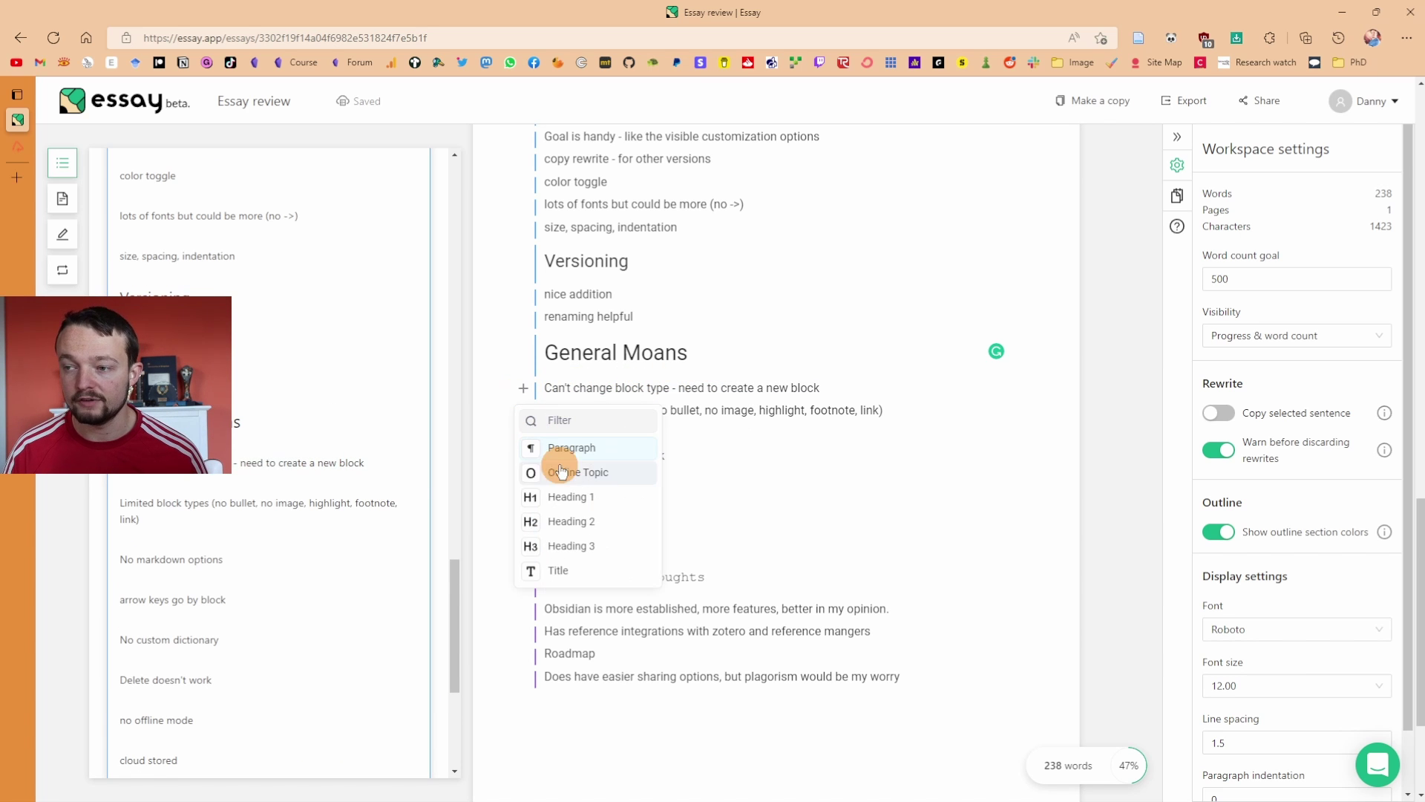
{"action": "left_click", "coordinate": [573, 493]}
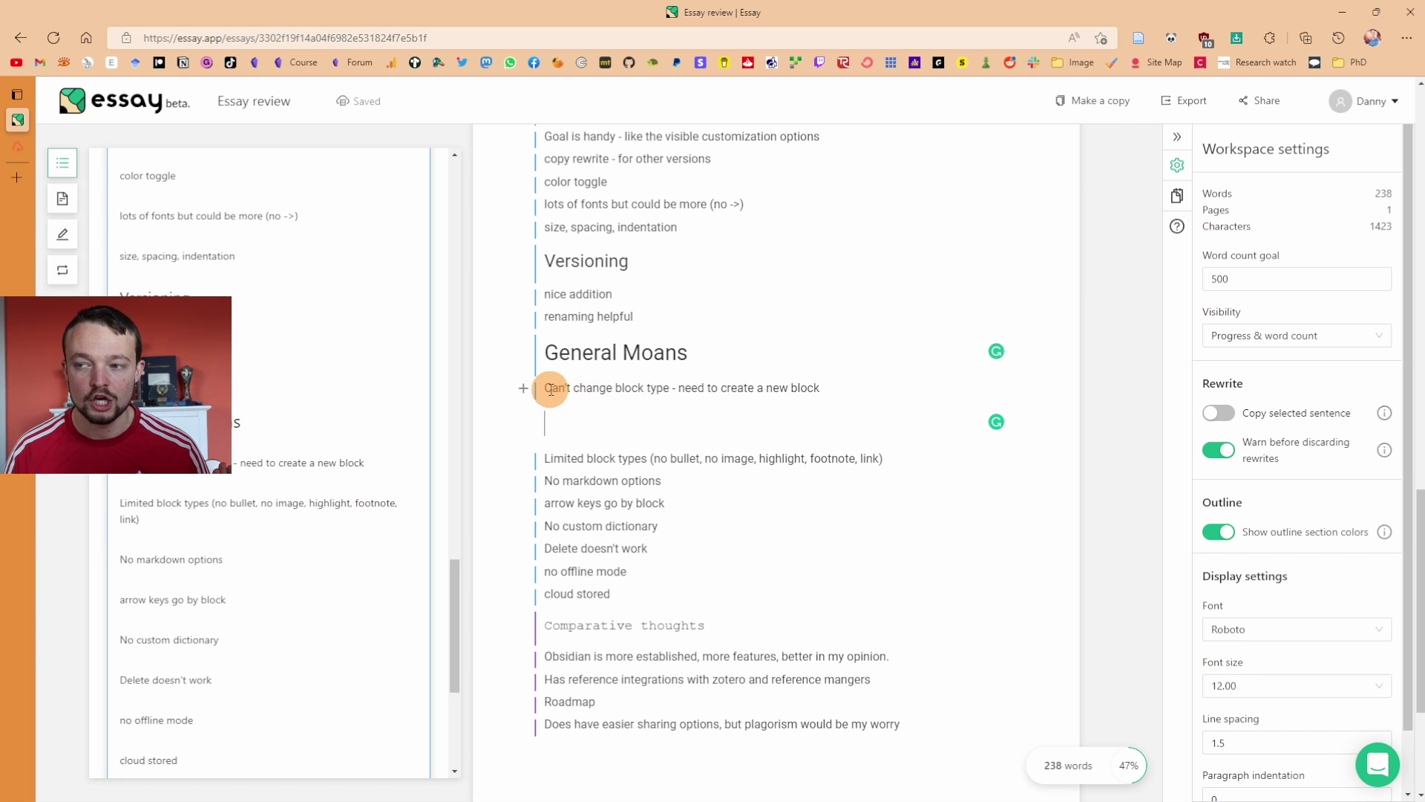
{"action": "left_click_drag", "start_coordinate": [541, 386], "coordinate": [850, 399]}
{"action": "left_click", "coordinate": [585, 425]}
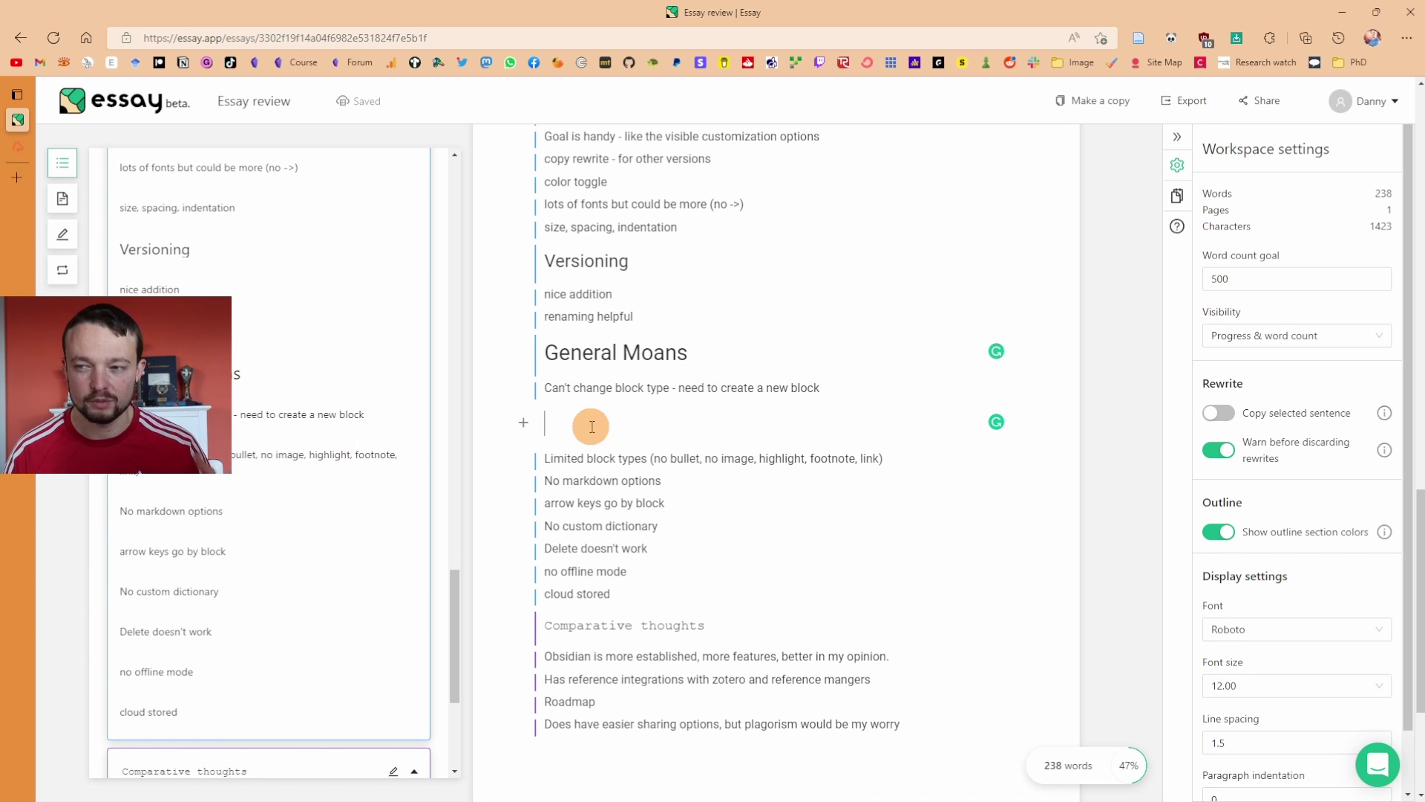
{"action": "key", "text": "Delete"}
Highlight "Limited block types" and the bracketed list of missing types on that line, and clear the selection
{"action": "key", "text": "ctrl+shift+Right"}
{"action": "key", "text": "ctrl+shift+Right"}
{"action": "key", "text": "ctrl+shift+Right"}
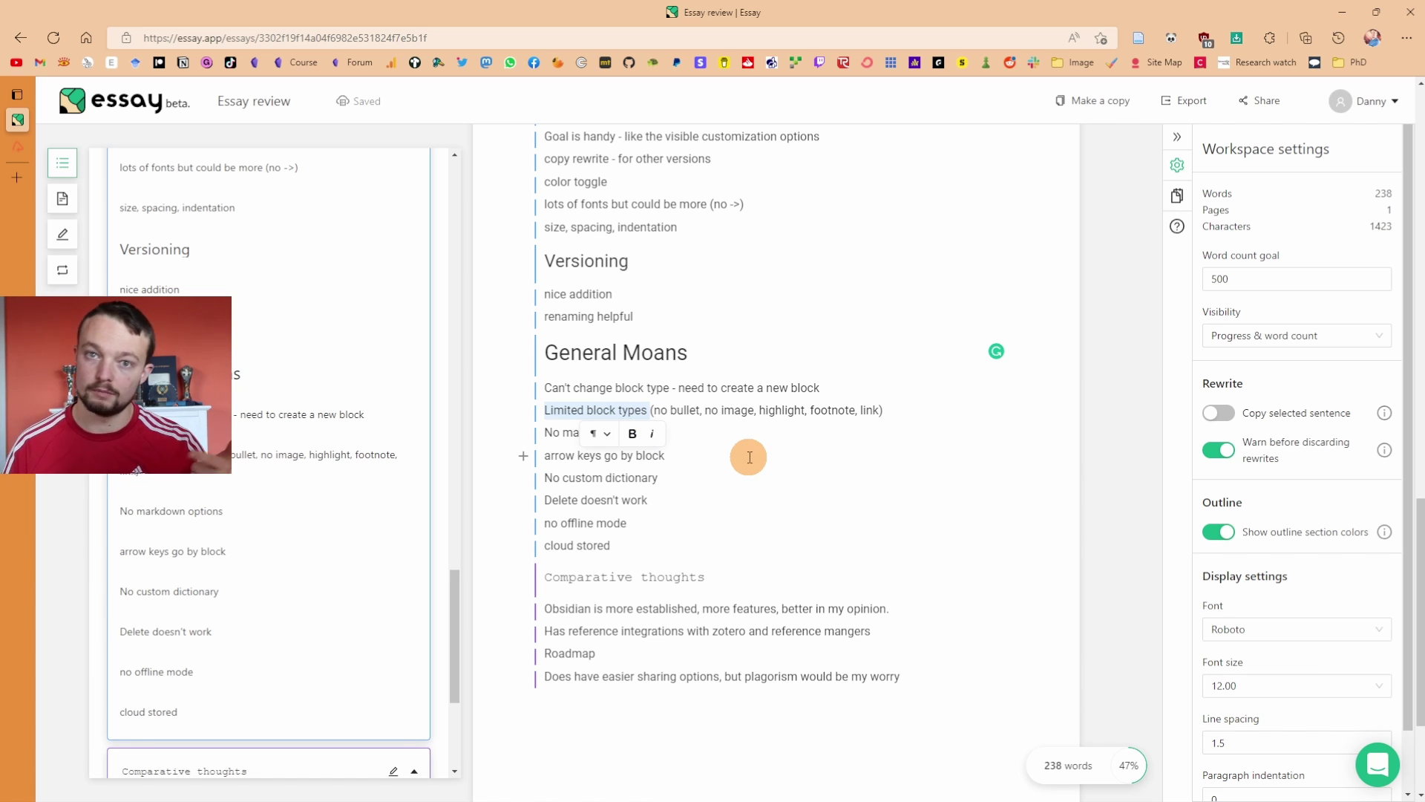
{"action": "left_click", "coordinate": [677, 410]}
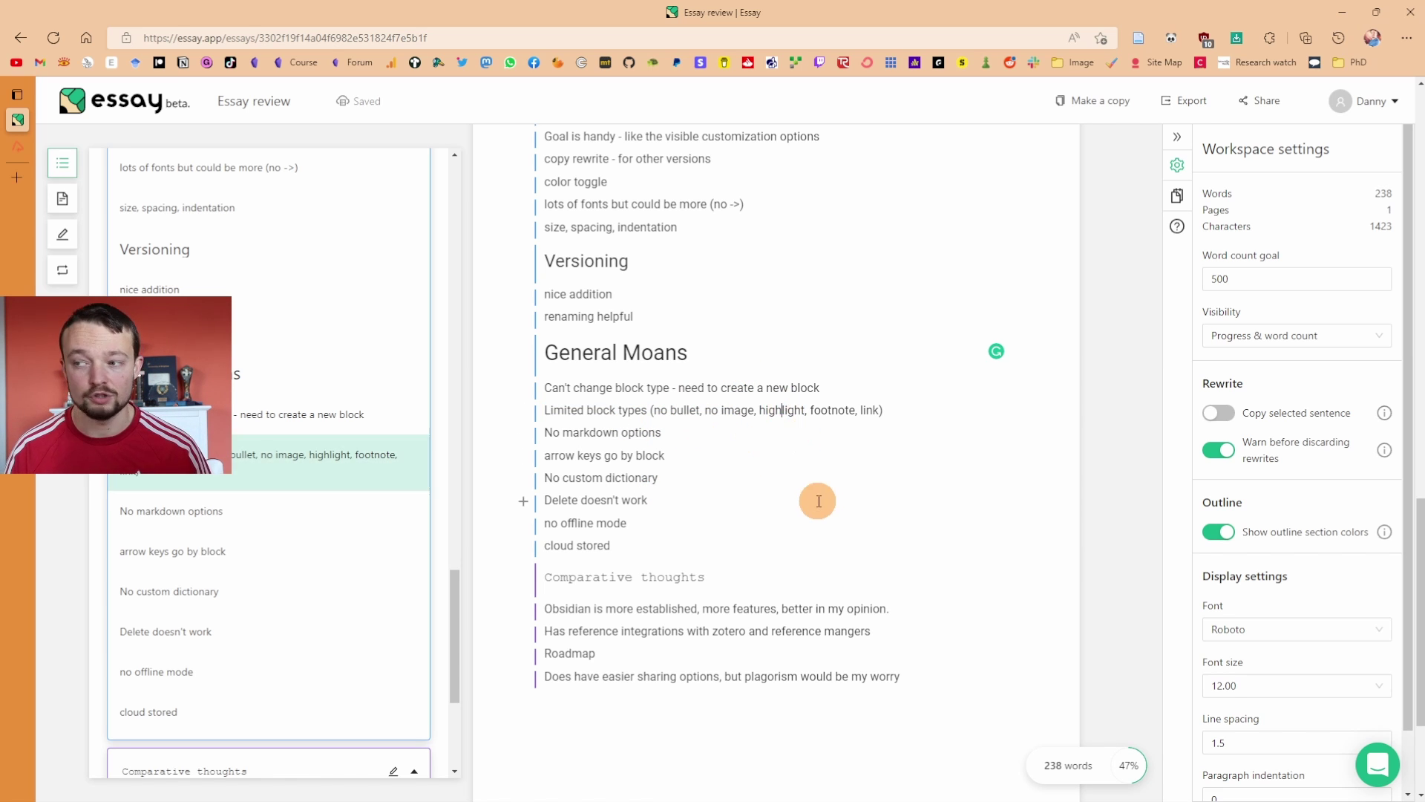
{"action": "left_click", "coordinate": [838, 411]}
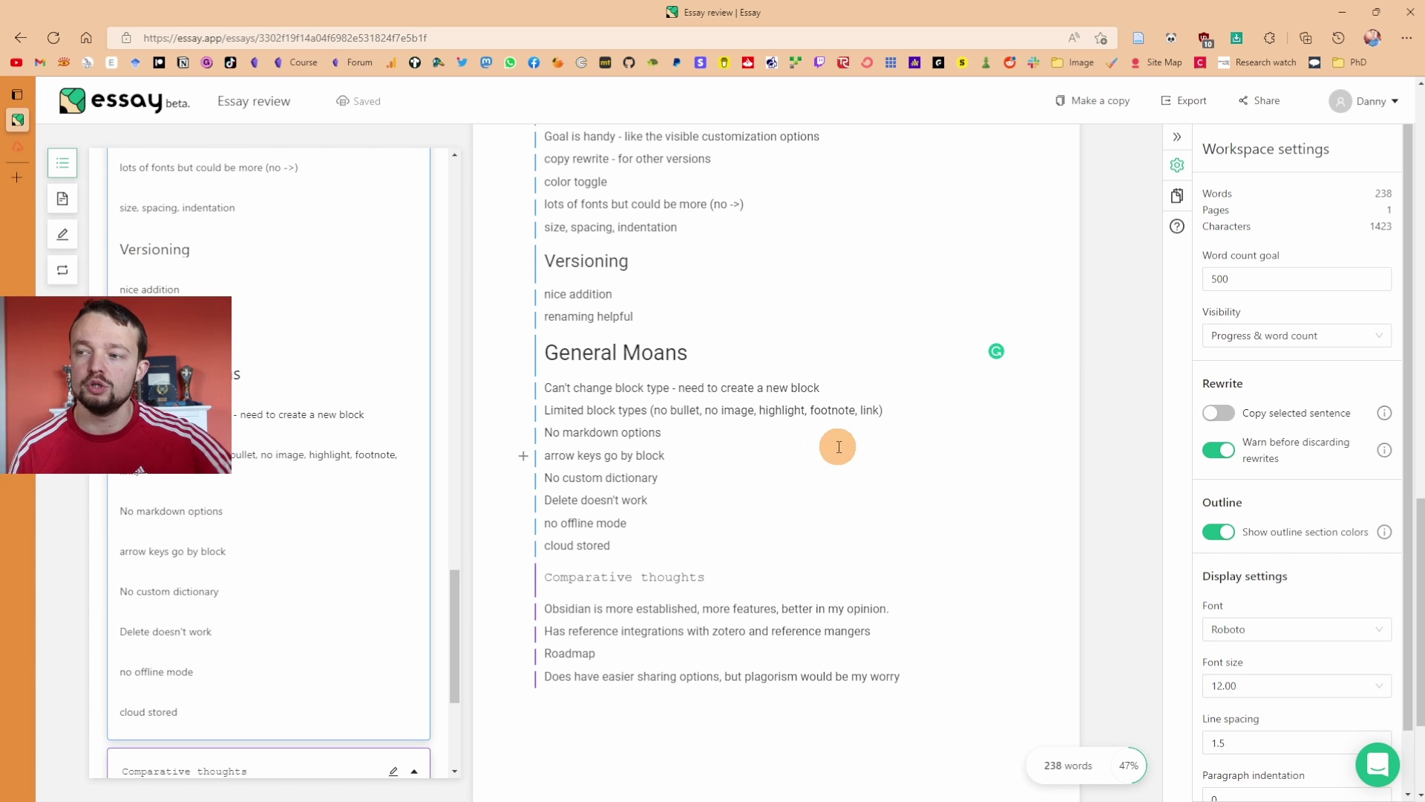
{"action": "left_click_drag", "start_coordinate": [883, 413], "coordinate": [667, 419]}
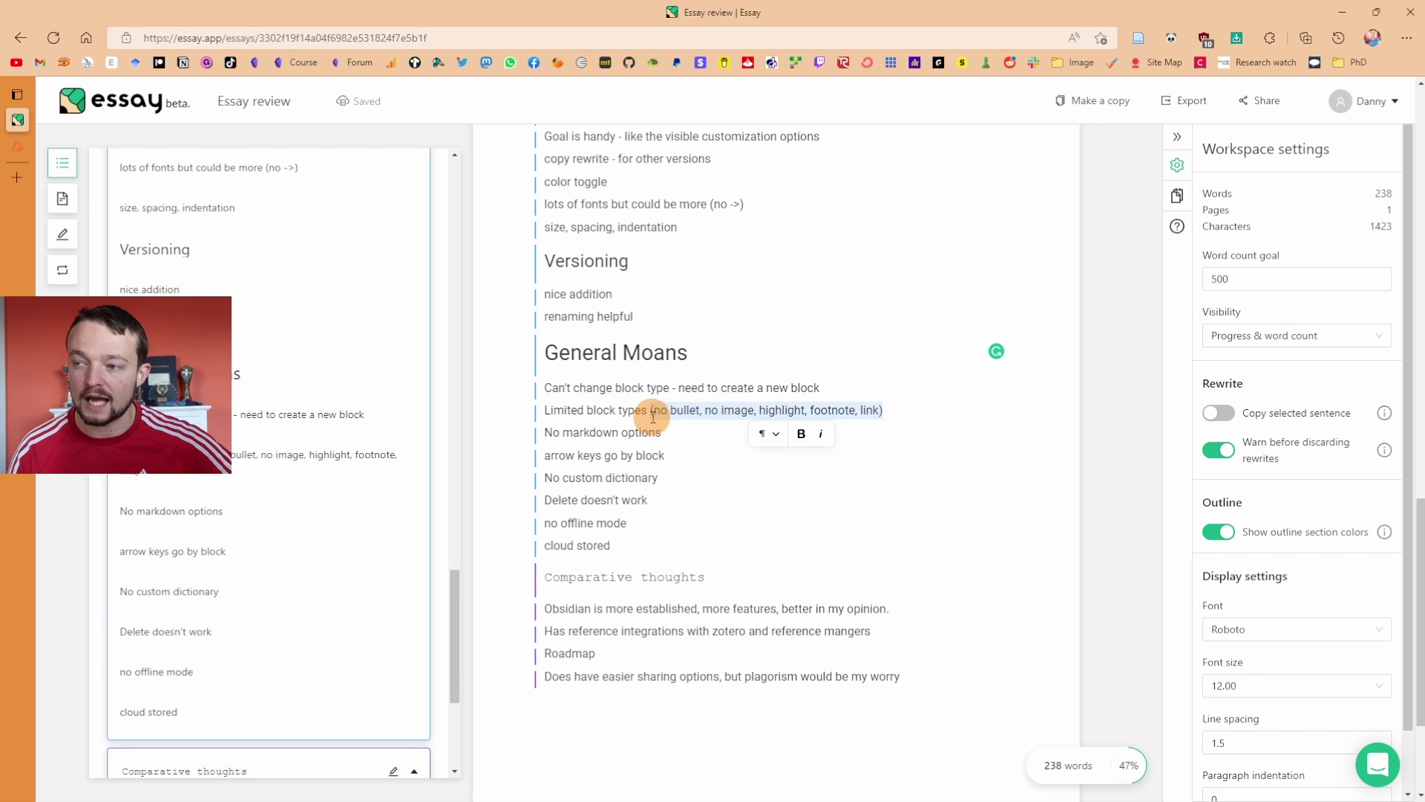
{"action": "left_click", "coordinate": [667, 437]}
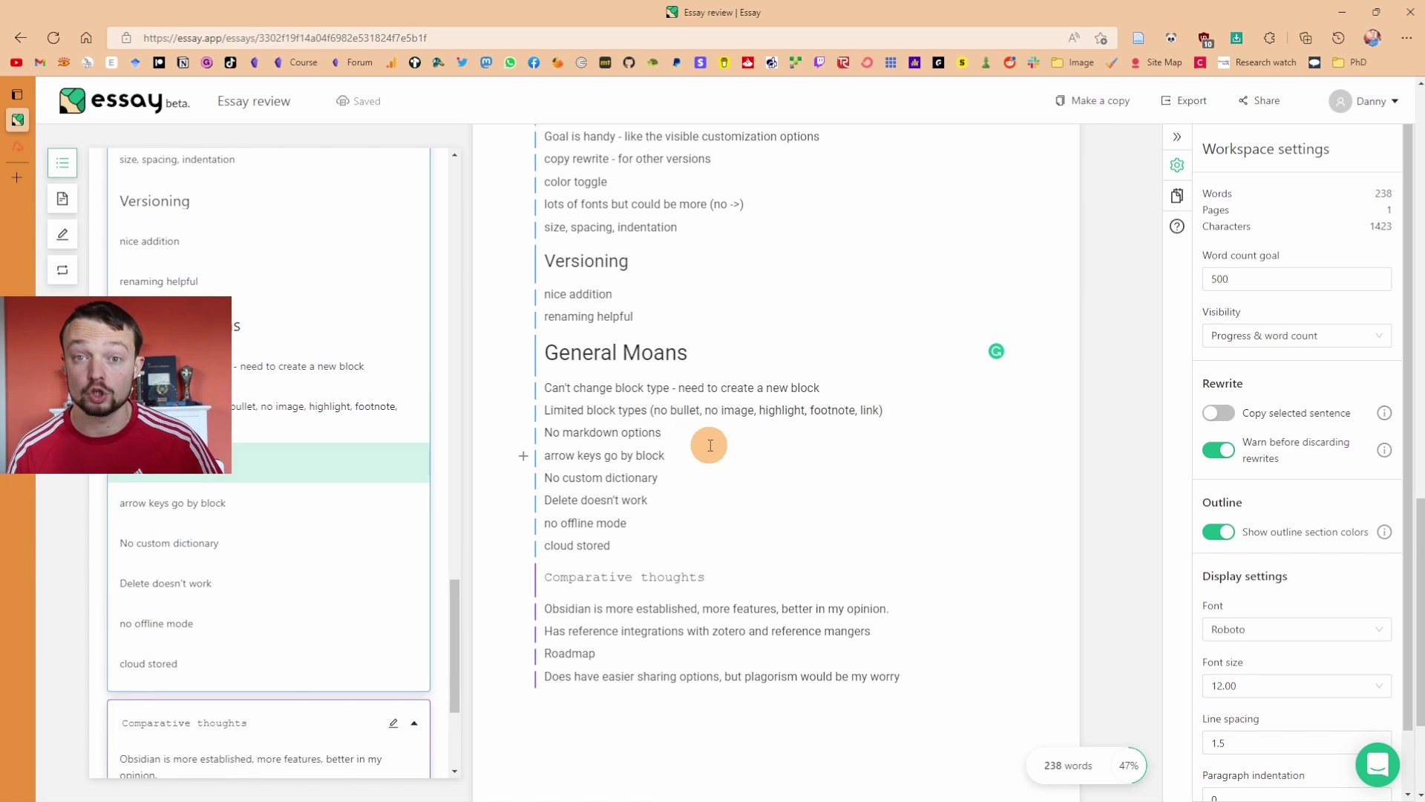
Test markdown support at "No markdown options" with a "#" on a new line and a "/" command, removing both
{"action": "left_click_drag", "start_coordinate": [668, 434], "coordinate": [547, 433]}
{"action": "left_click", "coordinate": [694, 431]}
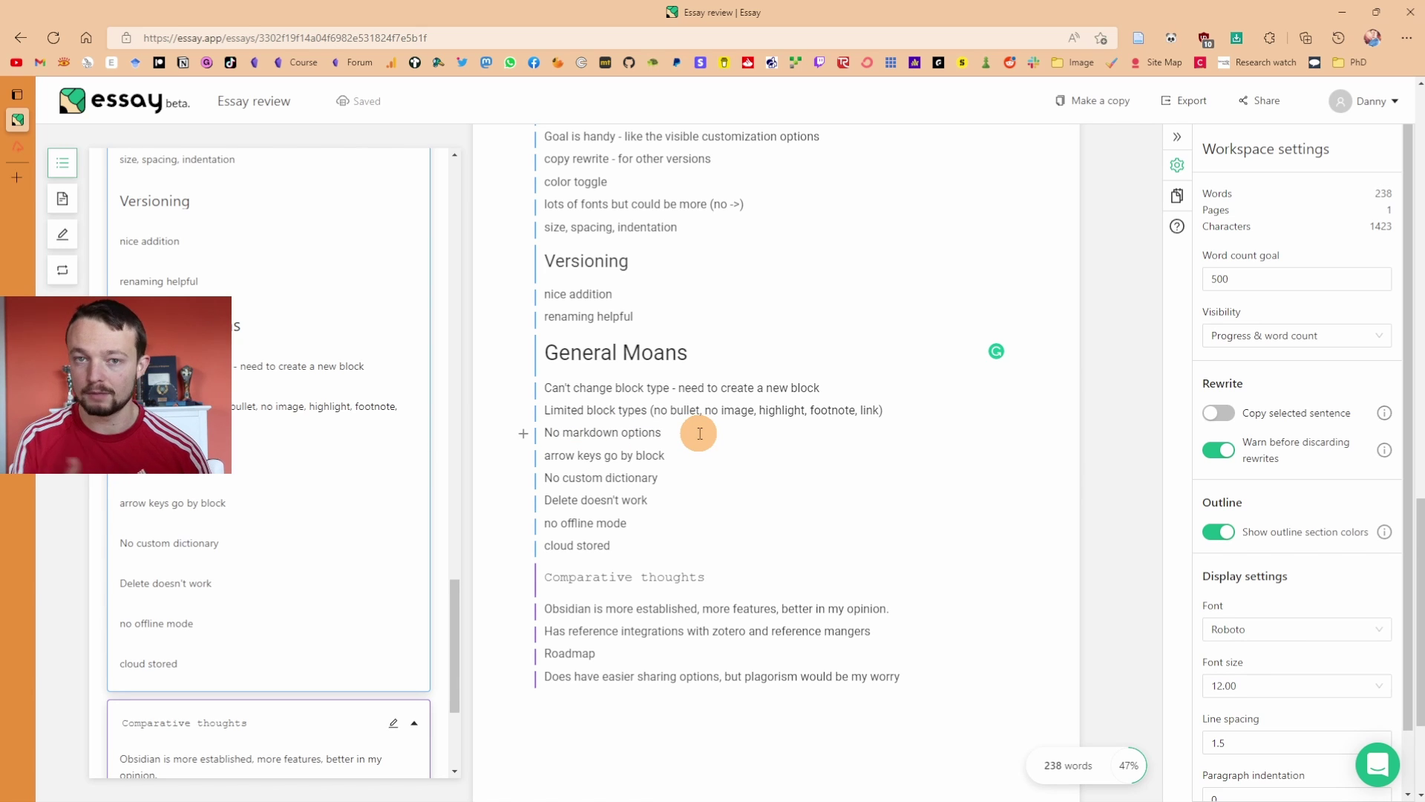
{"action": "key", "text": "Return"}
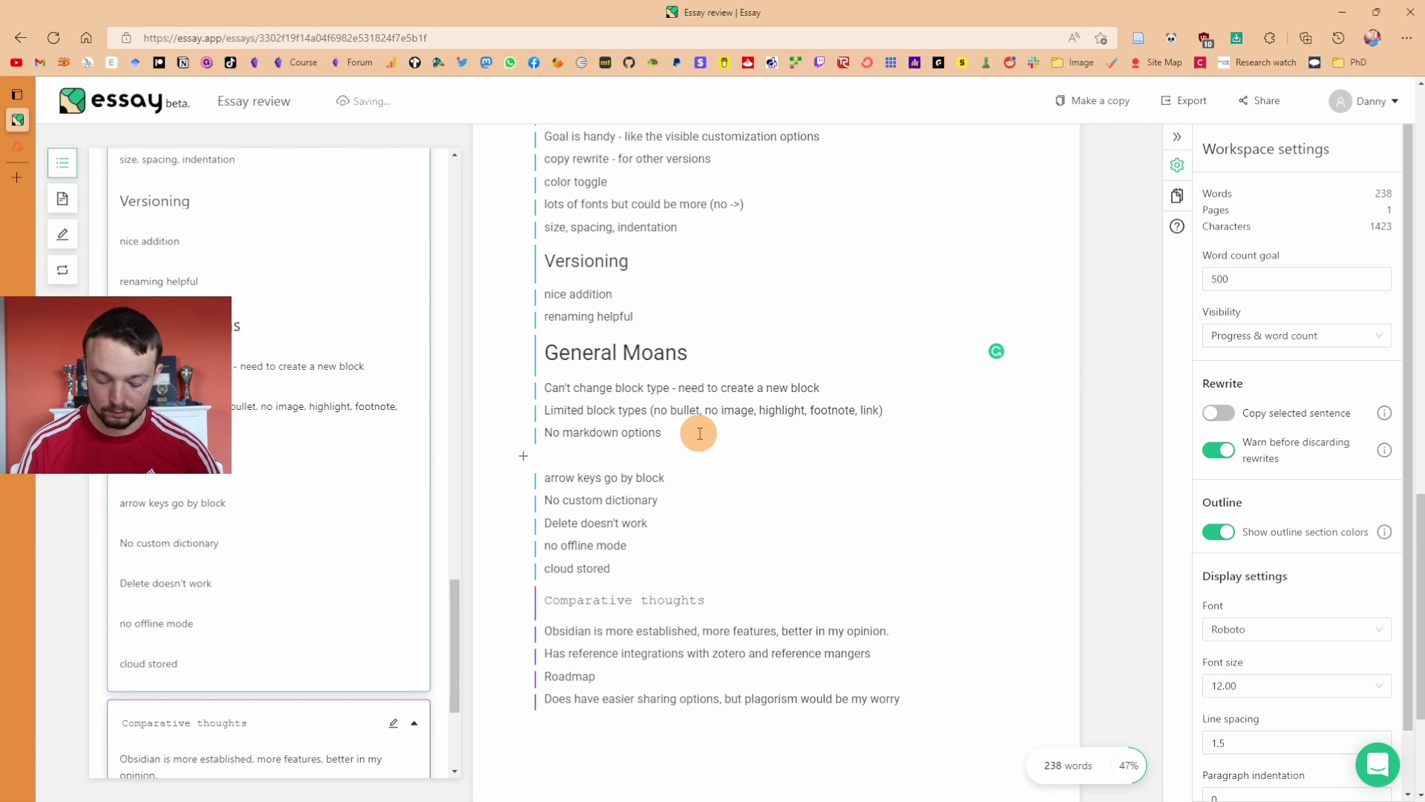
{"action": "type", "text": "#"}
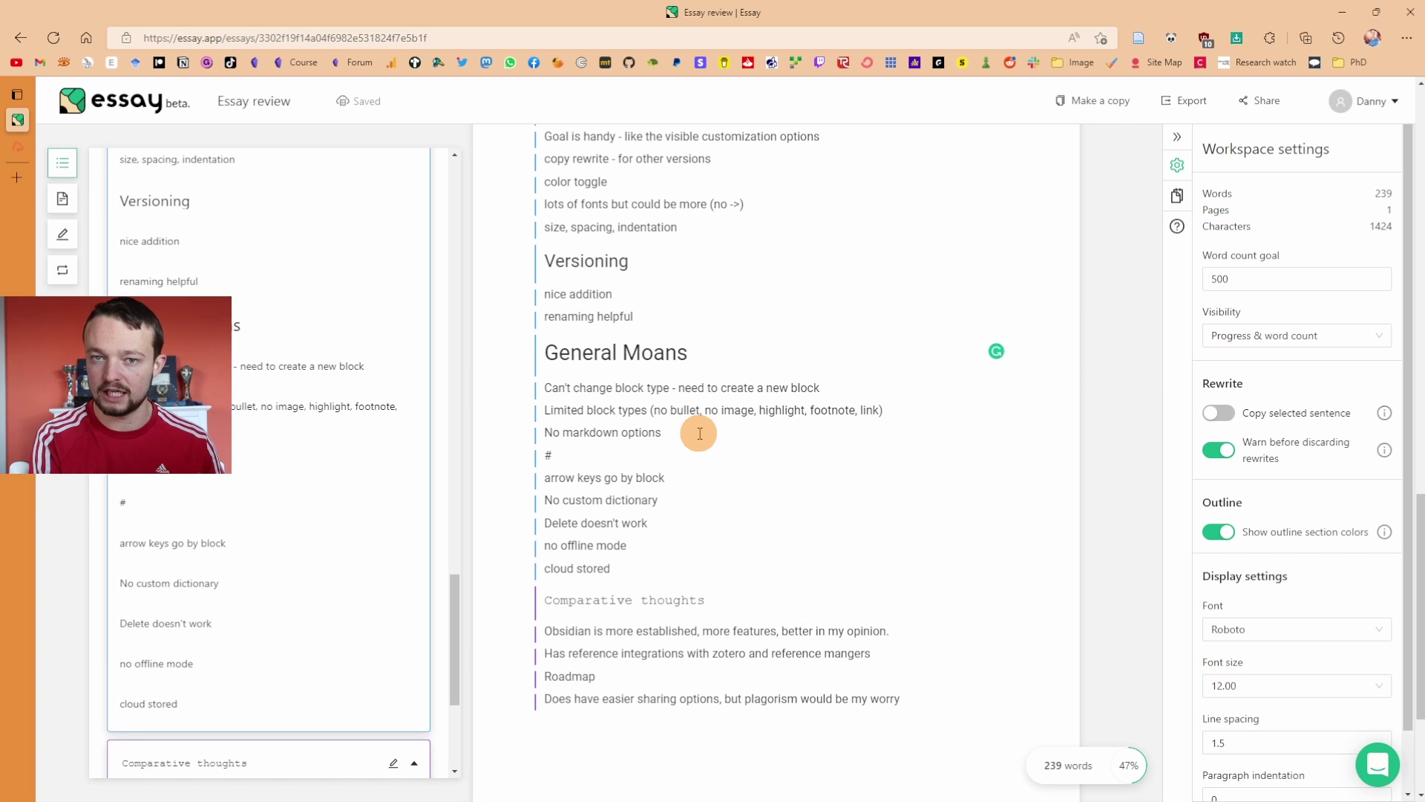
{"action": "key", "text": "BackSpace"}
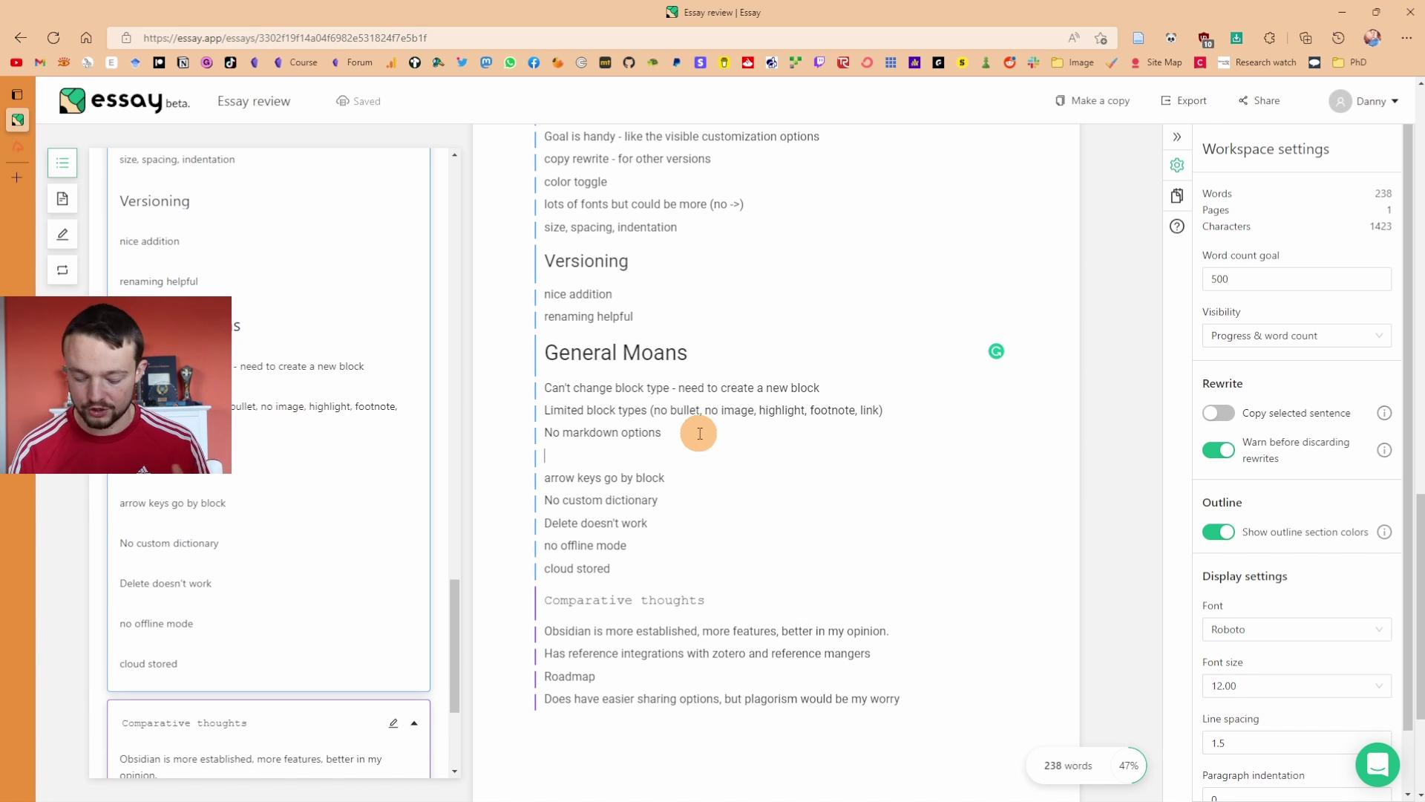
{"action": "key", "text": "BackSpace"}
{"action": "type", "text": "/"}
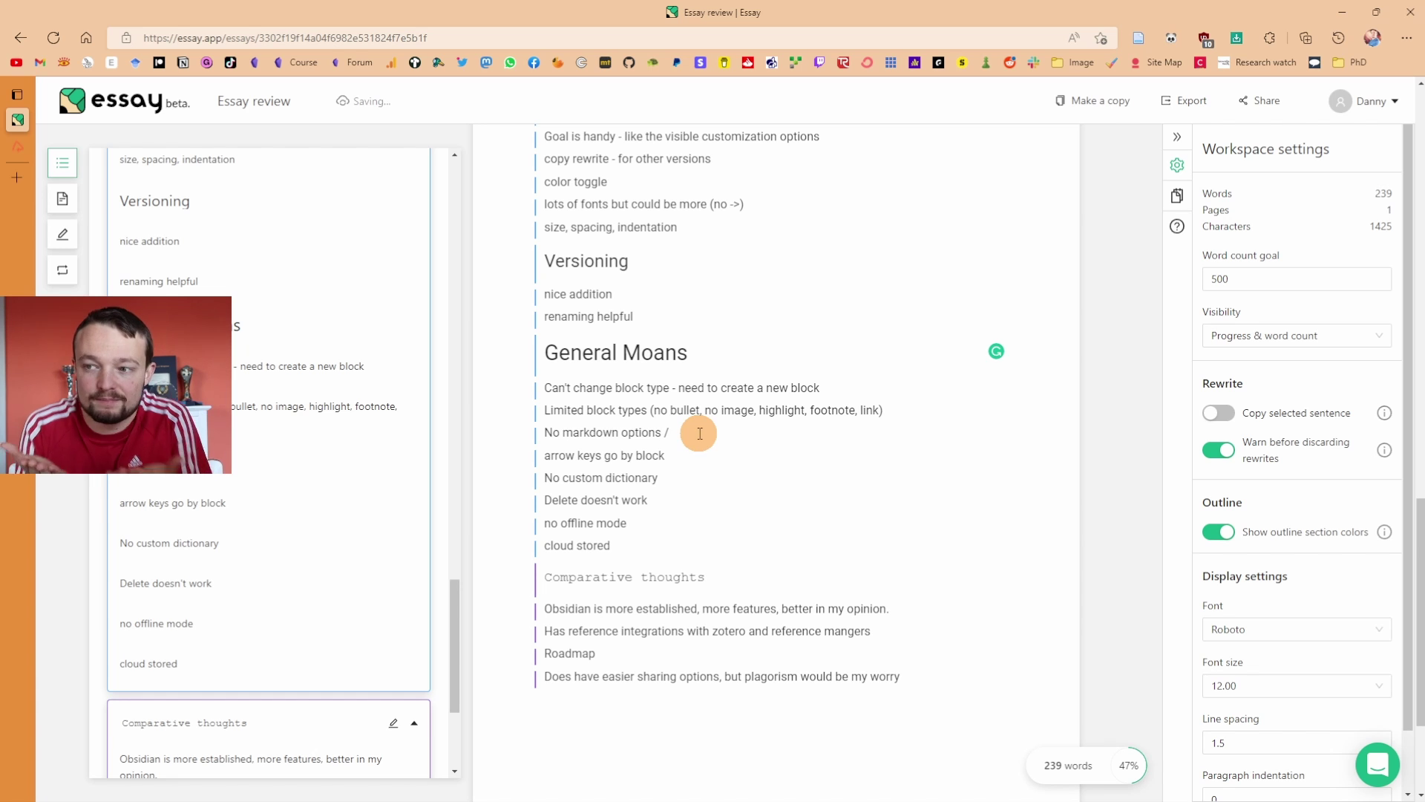
{"action": "key", "text": "BackSpace"}
{"action": "key", "text": "BackSpace"}
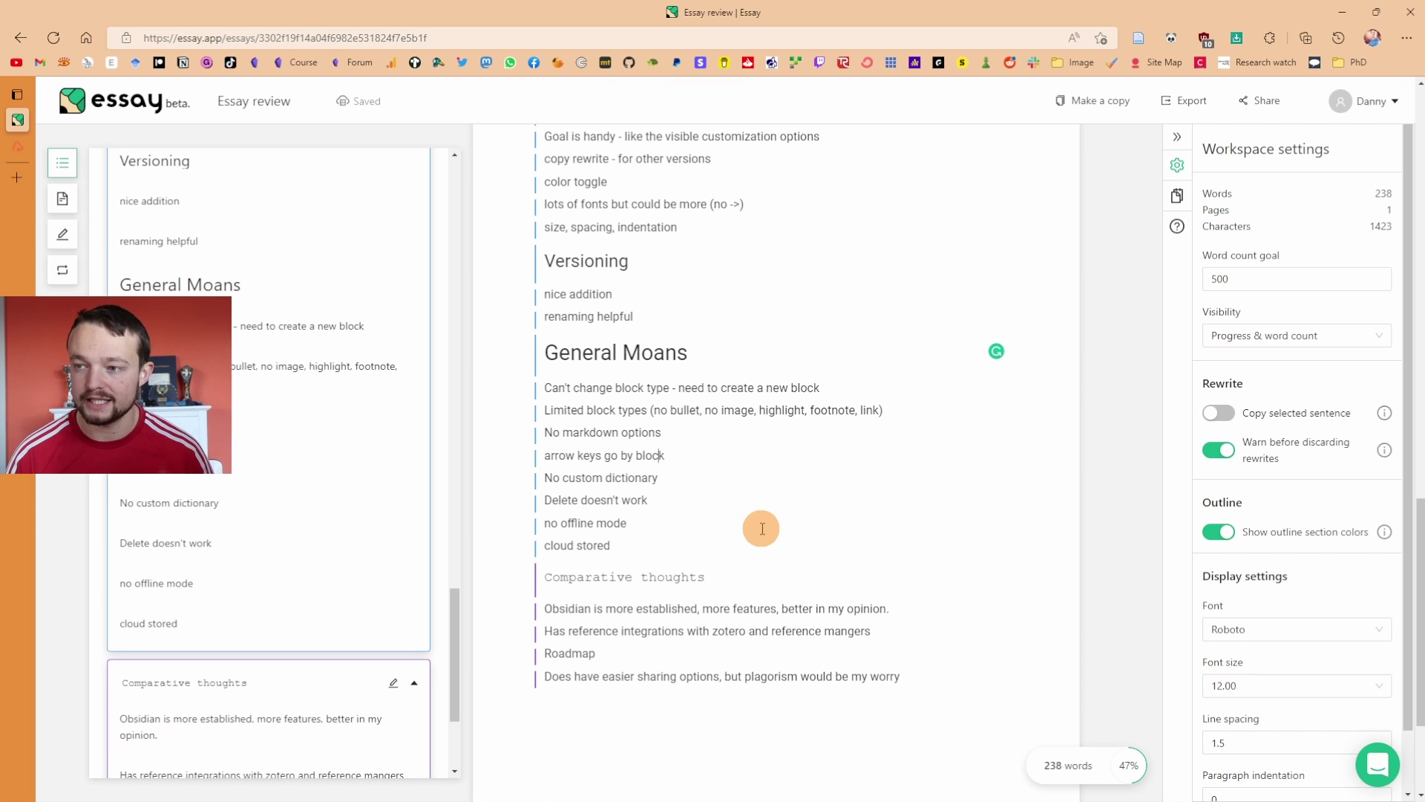
Move the text cursor backwards from the "arrow keys go by block" line to the end of the "Can't change block type" line
{"action": "key", "text": "Left"}
{"action": "key", "text": "Left"}
{"action": "key", "text": "Left"}
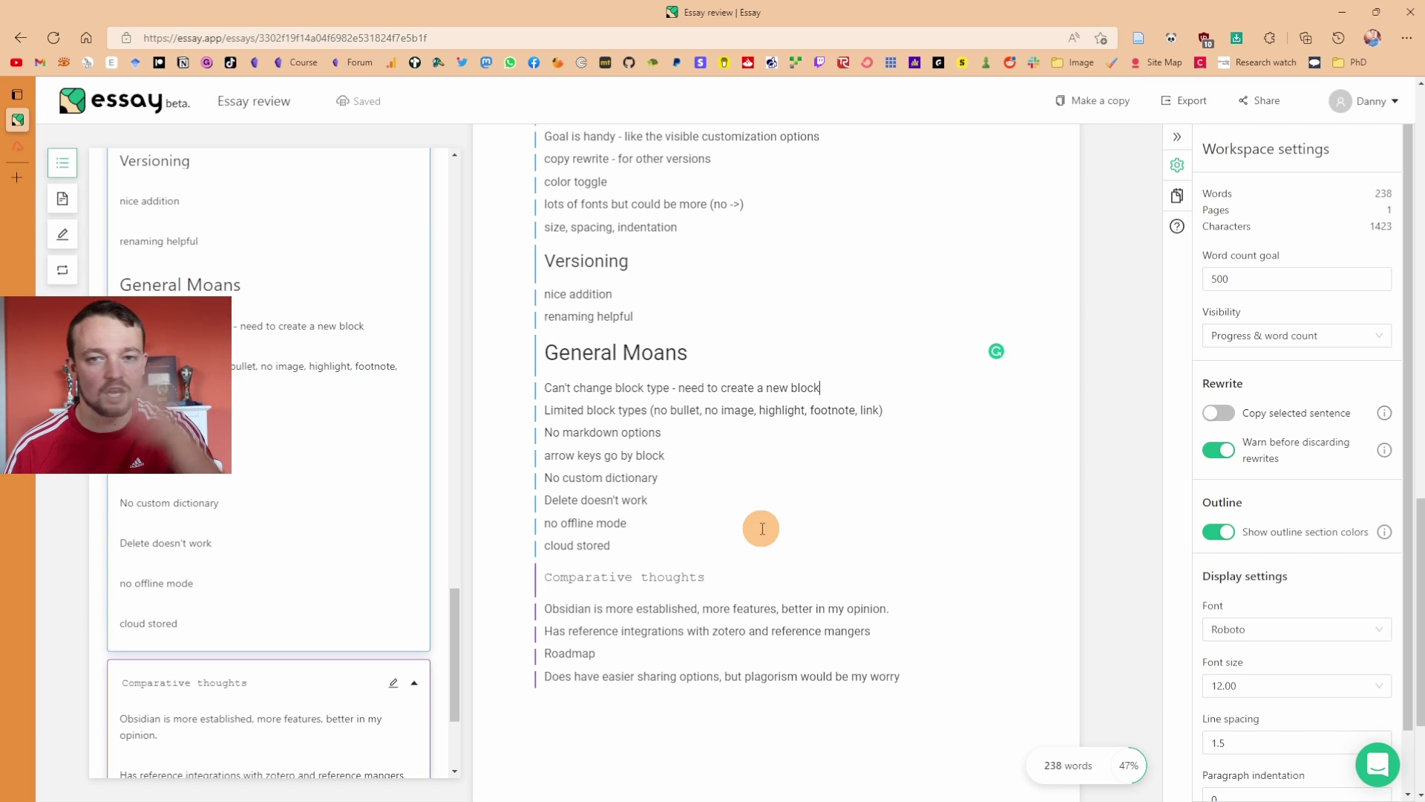
Point out the "No custom dictionary" line by placing the text cursor in it
{"action": "left_click", "coordinate": [689, 479]}
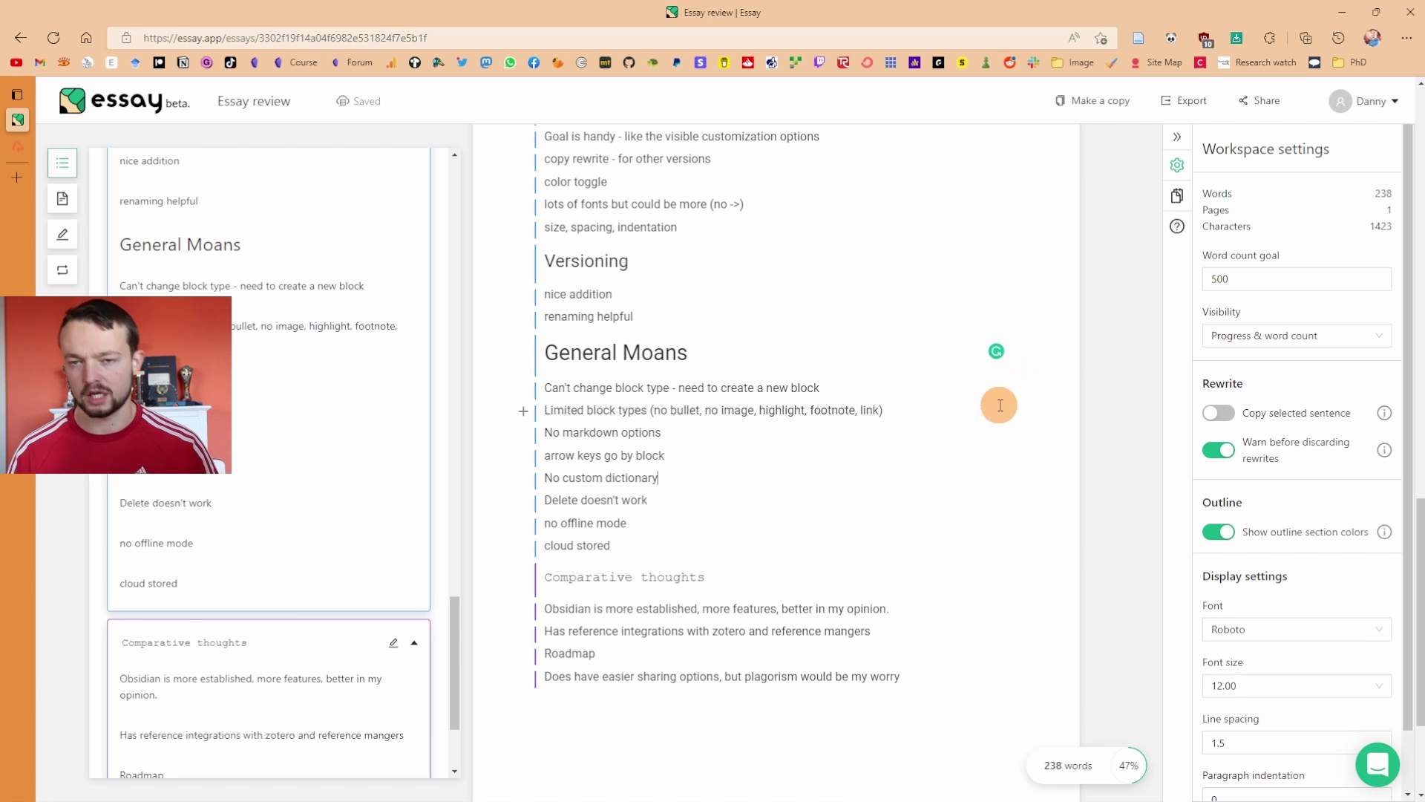
{"action": "left_click", "coordinate": [695, 478]}
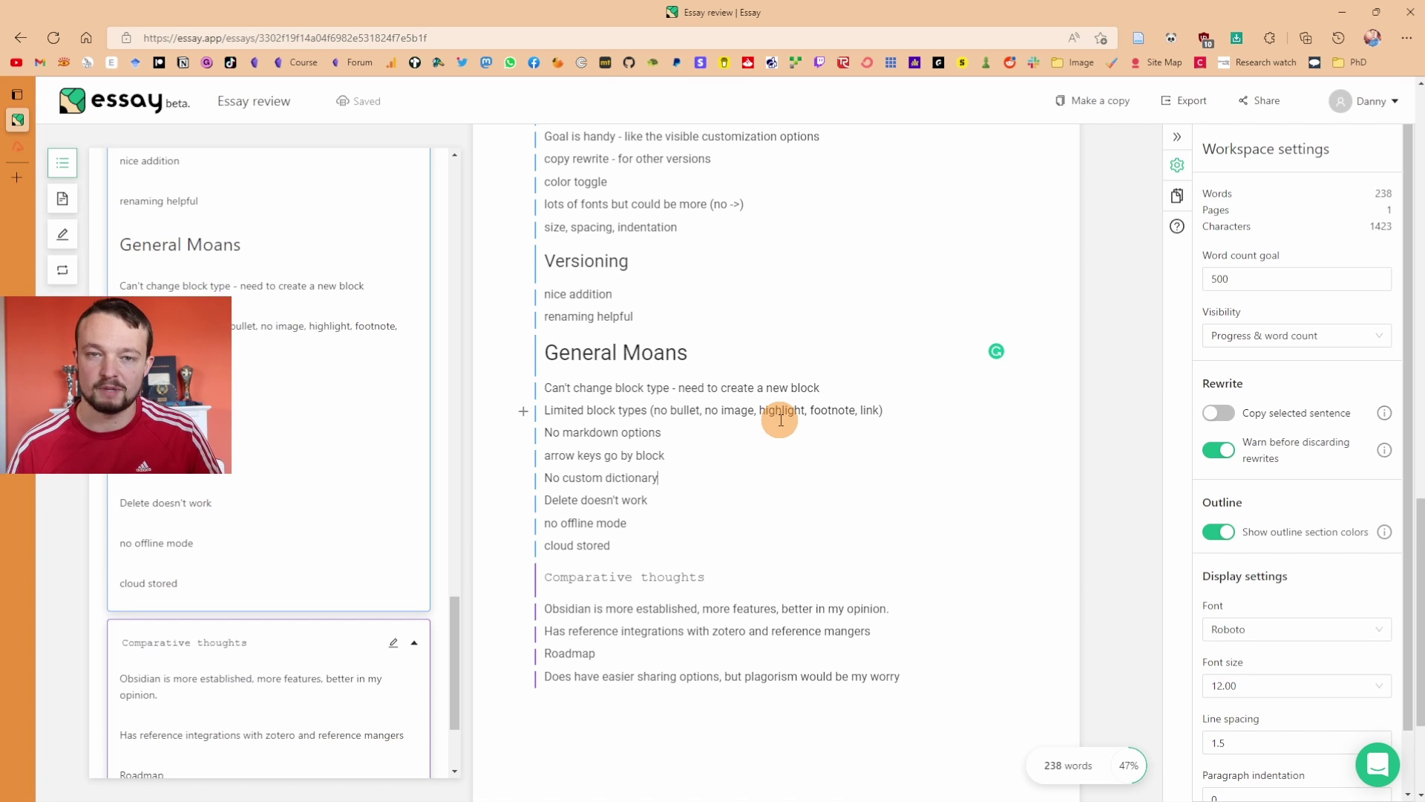
{"action": "left_click", "coordinate": [641, 477]}
{"action": "double_click", "coordinate": [589, 469]}
{"action": "left_click", "coordinate": [726, 482]}
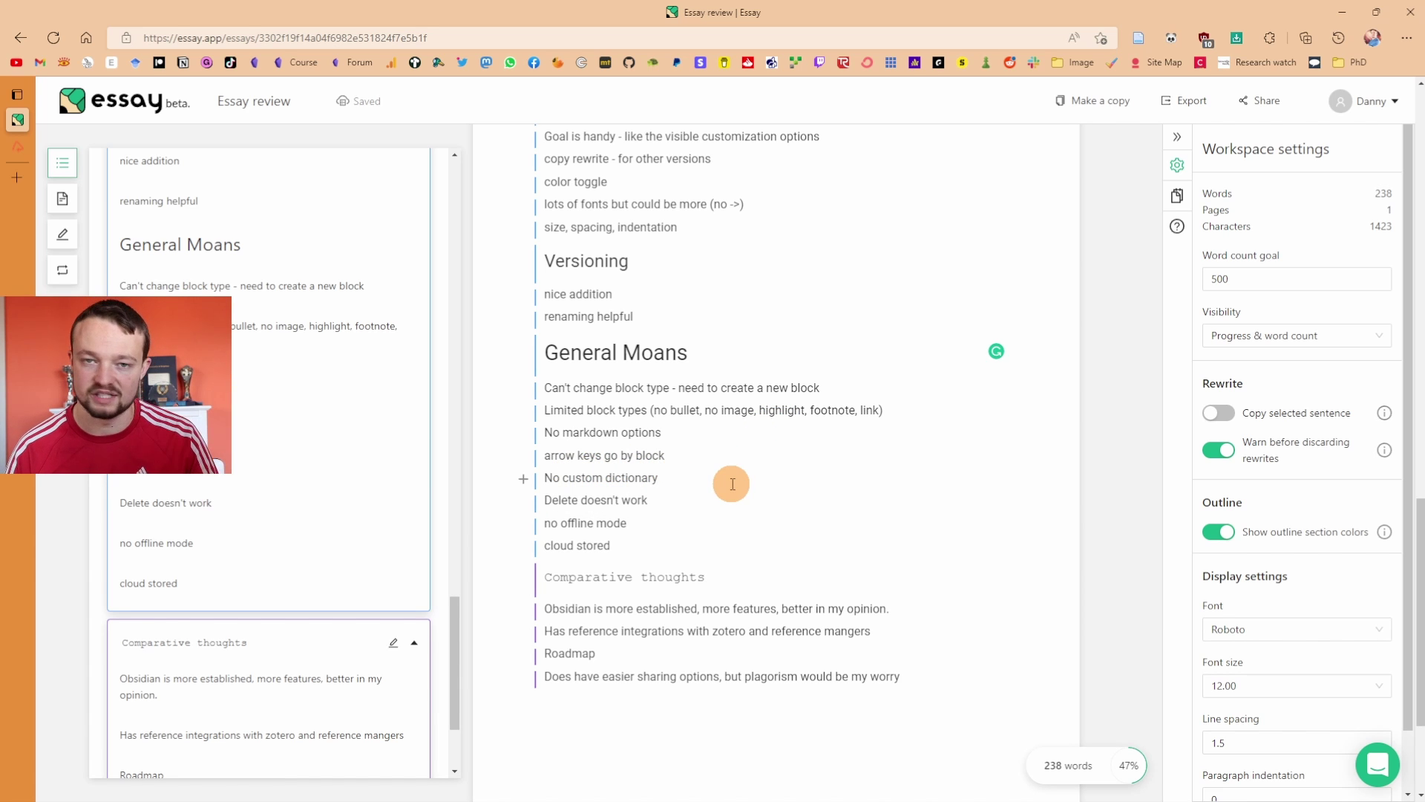
Add empty lines below "cloud stored" and delete them again to demonstrate the delete behaviour
{"action": "key", "text": "Down"}
{"action": "key", "text": "Down"}
{"action": "key", "text": "Down"}
{"action": "key", "text": "Return"}
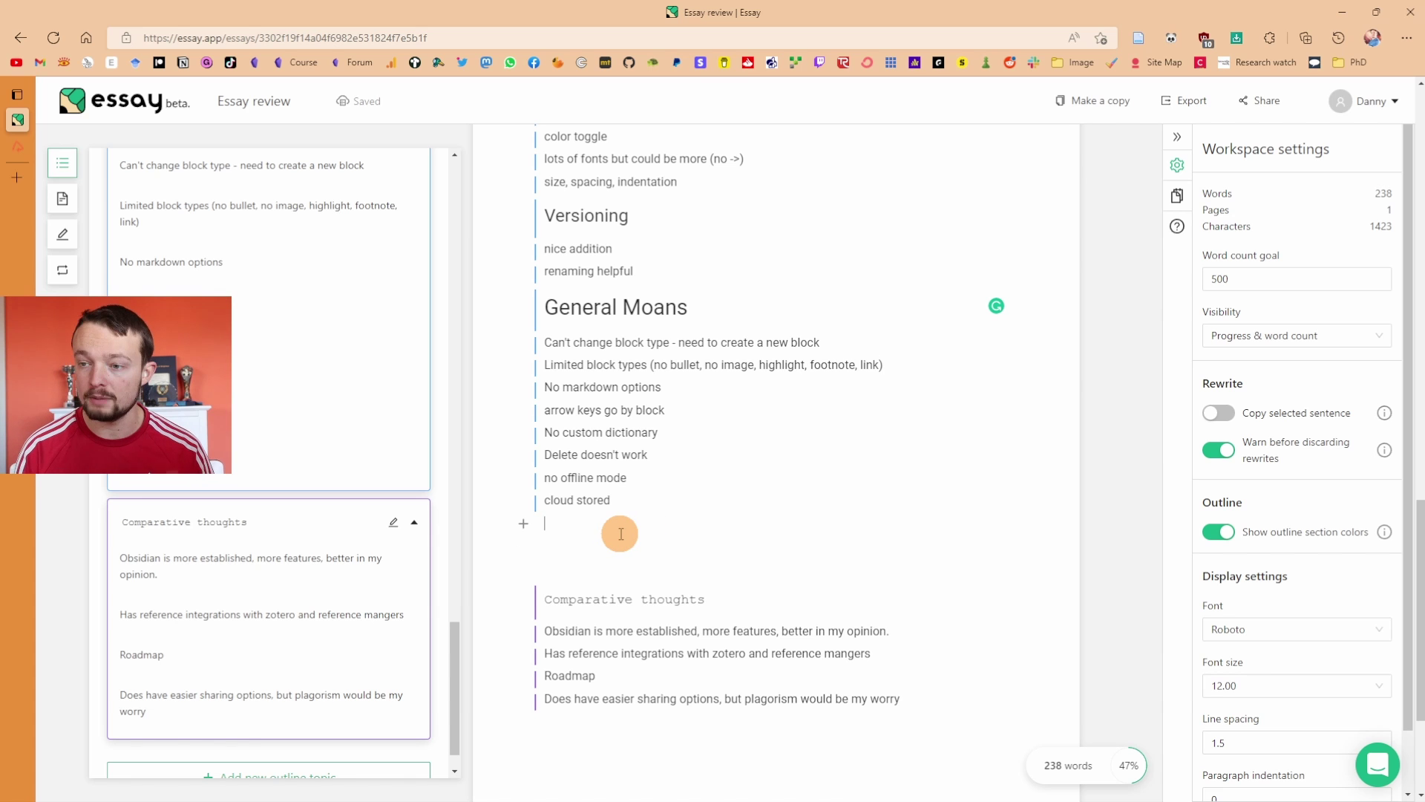
{"action": "key", "text": "BackSpace"}
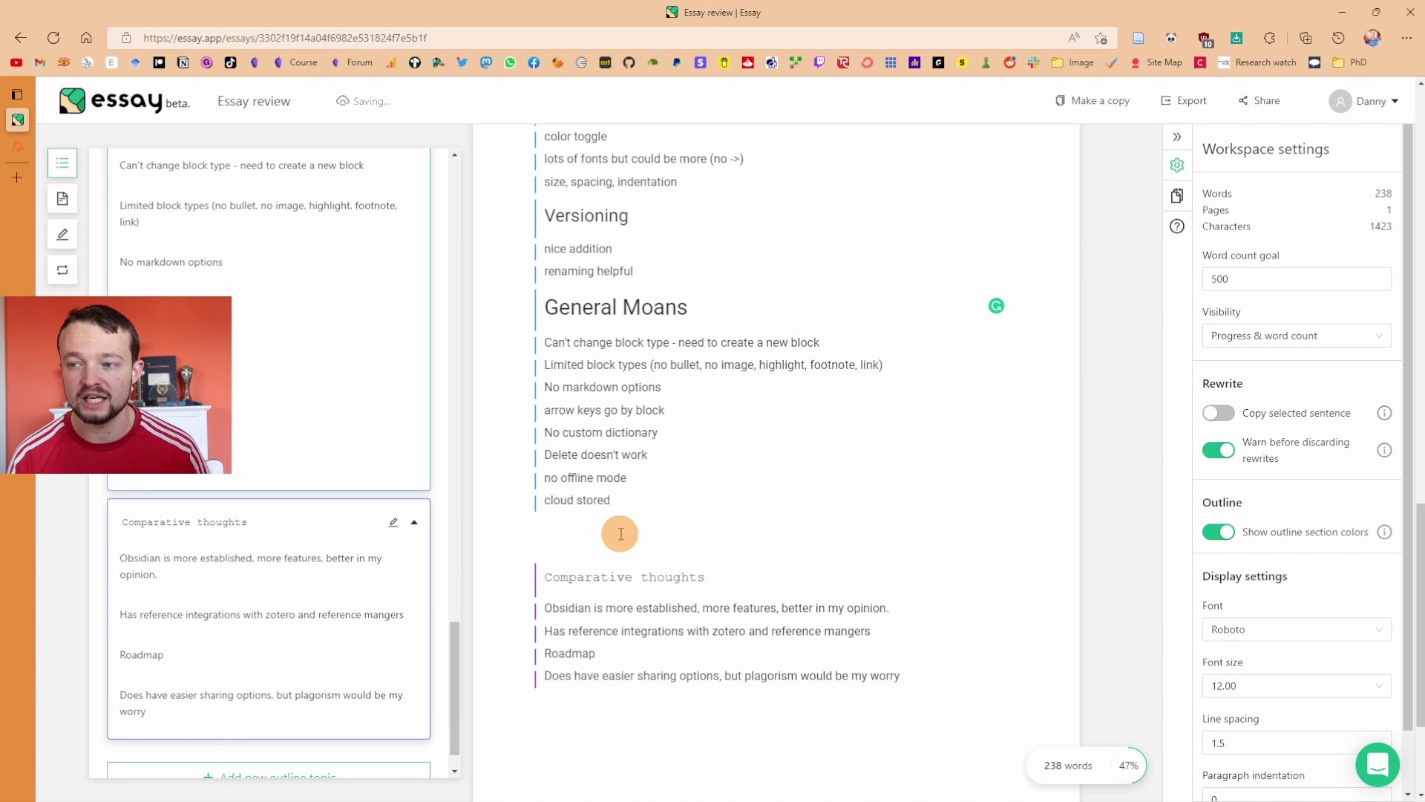
{"action": "mouse_move", "coordinate": [614, 536]}
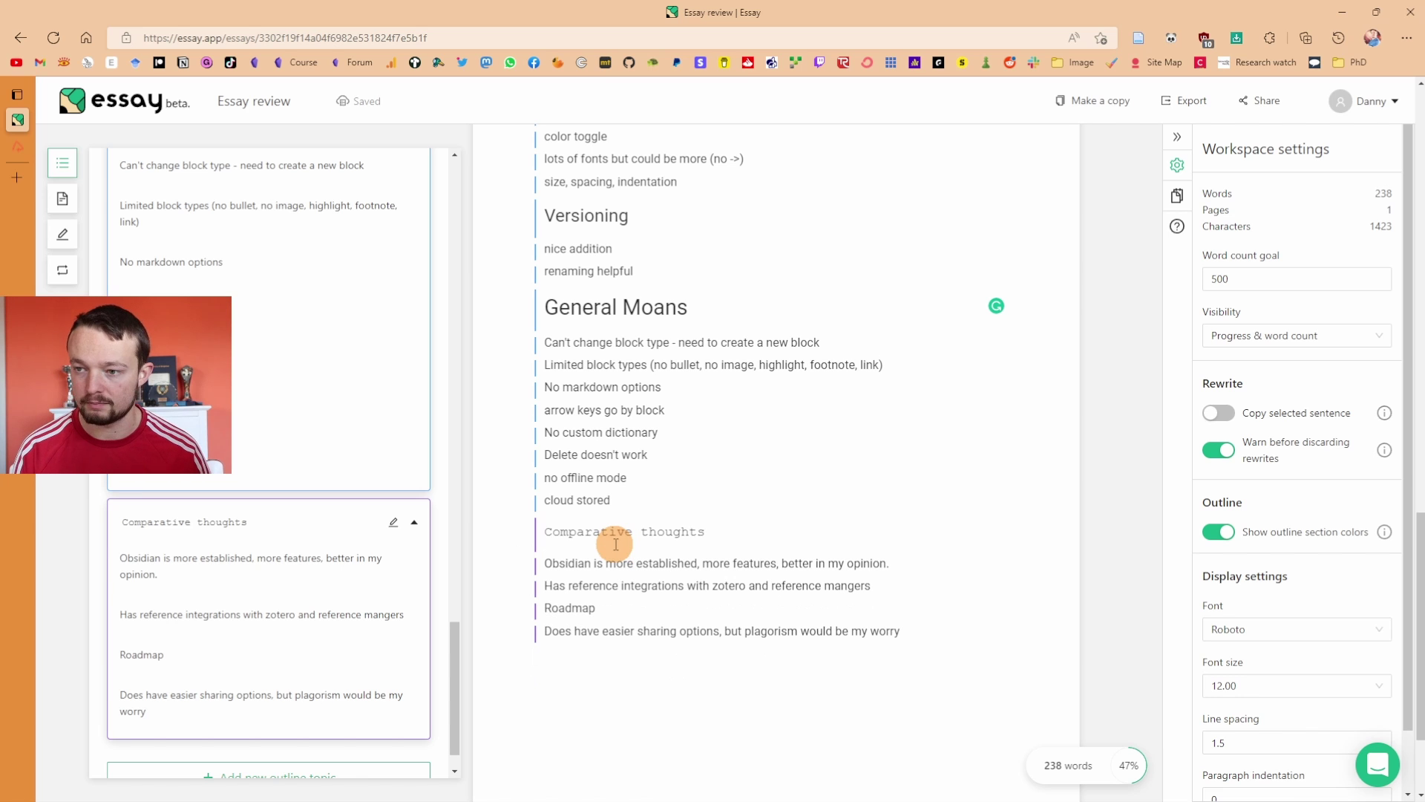
{"action": "mouse_move", "coordinate": [726, 455]}
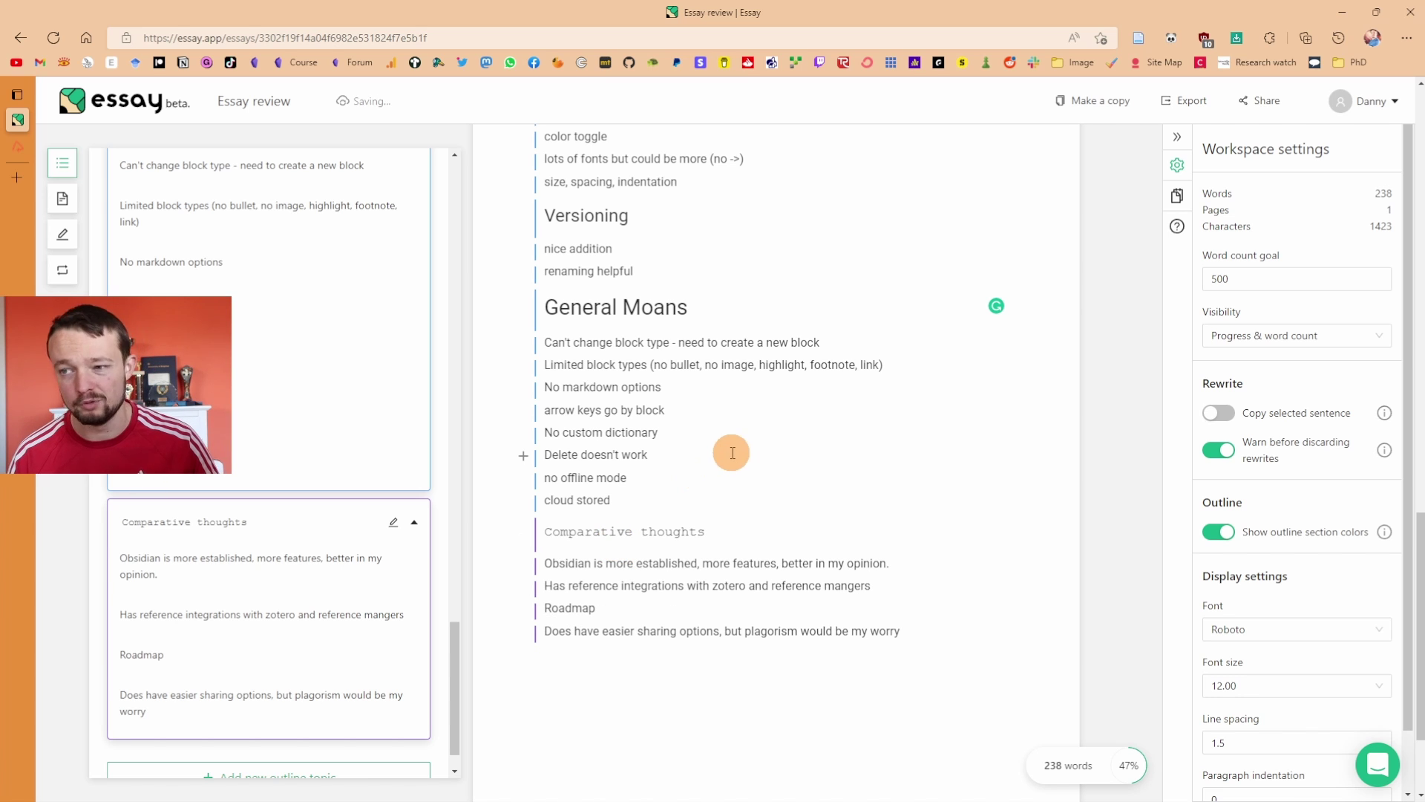
Highlight the "no offline mode" line, clear the selection, and place the text cursor in the "cloud stored" line
{"action": "left_click_drag", "start_coordinate": [668, 477], "coordinate": [534, 477]}
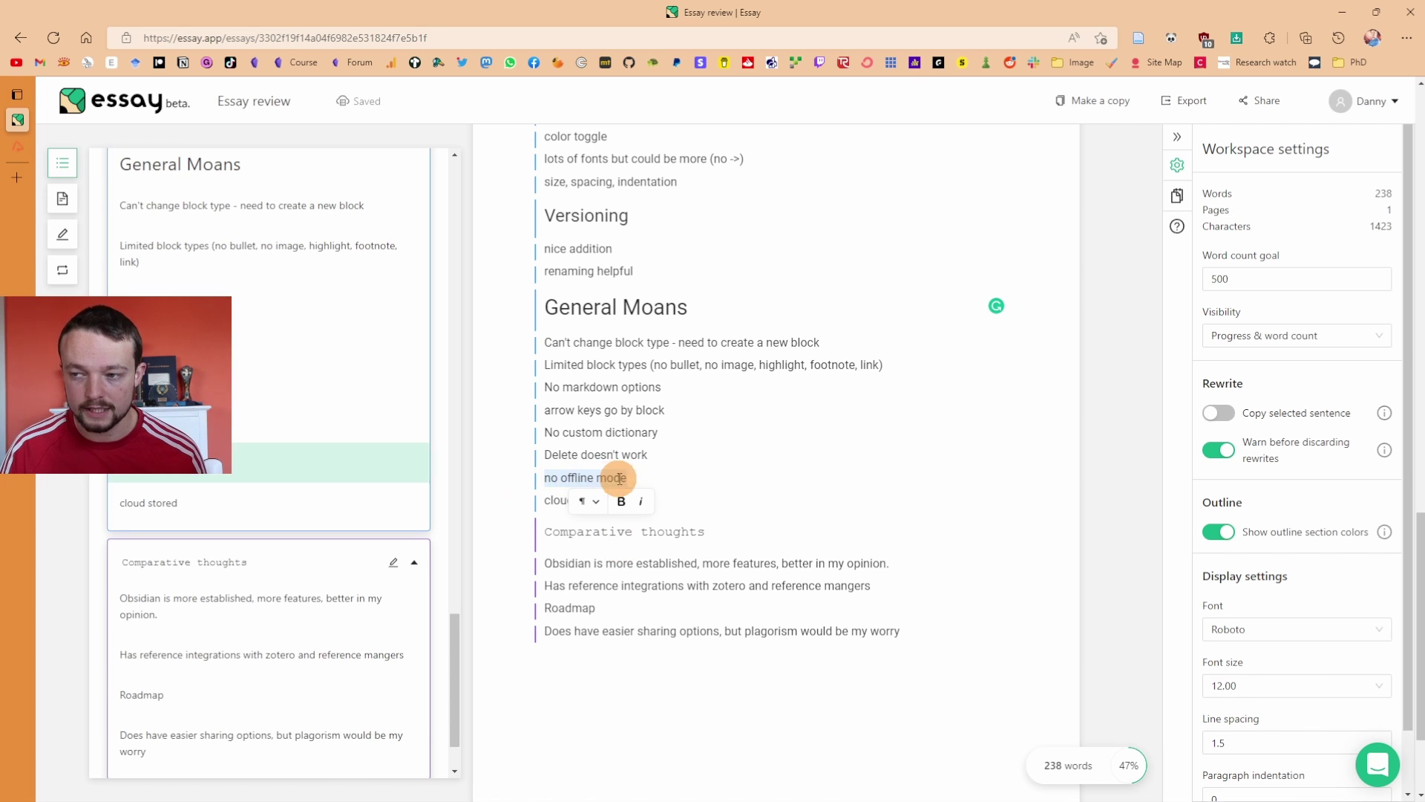
{"action": "left_click", "coordinate": [702, 487]}
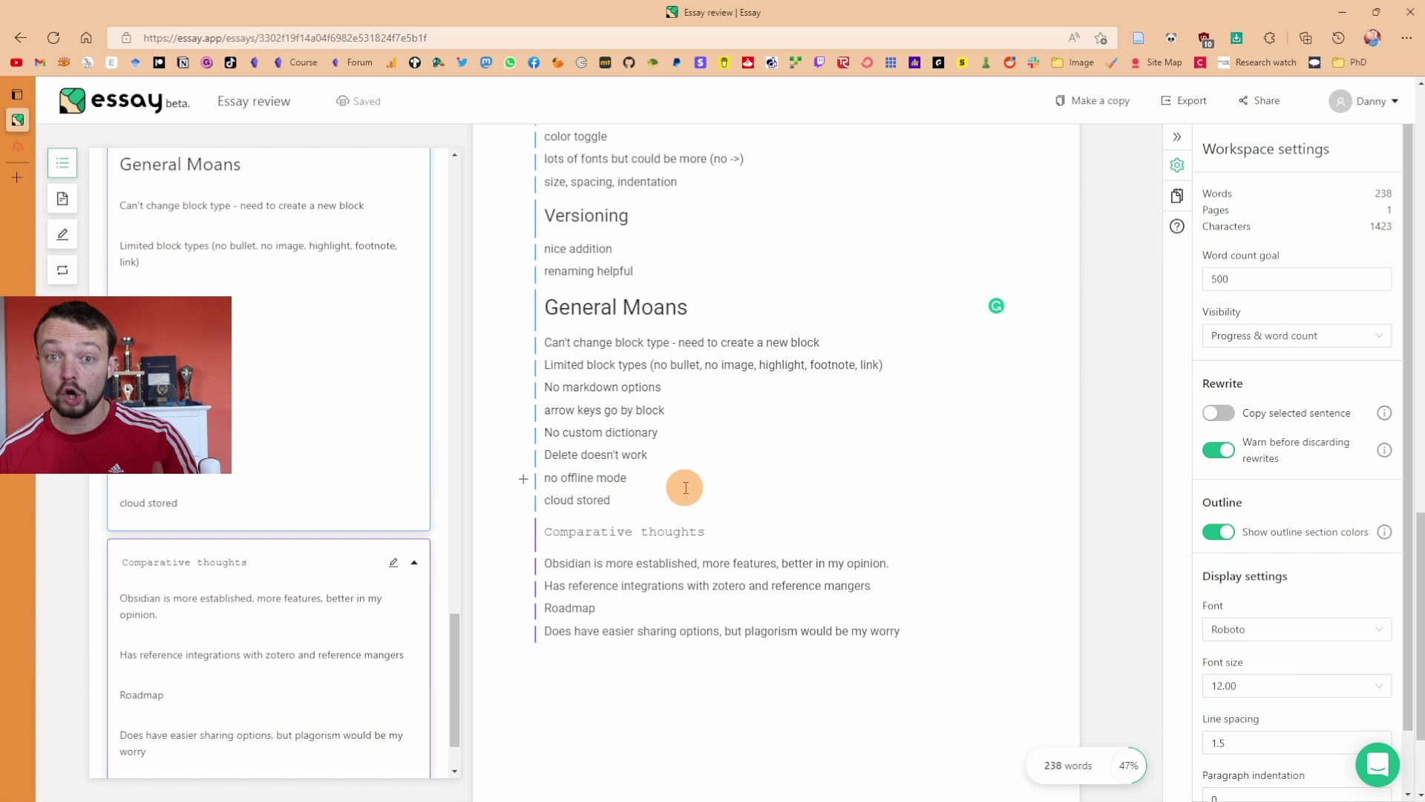
{"action": "left_click", "coordinate": [721, 484]}
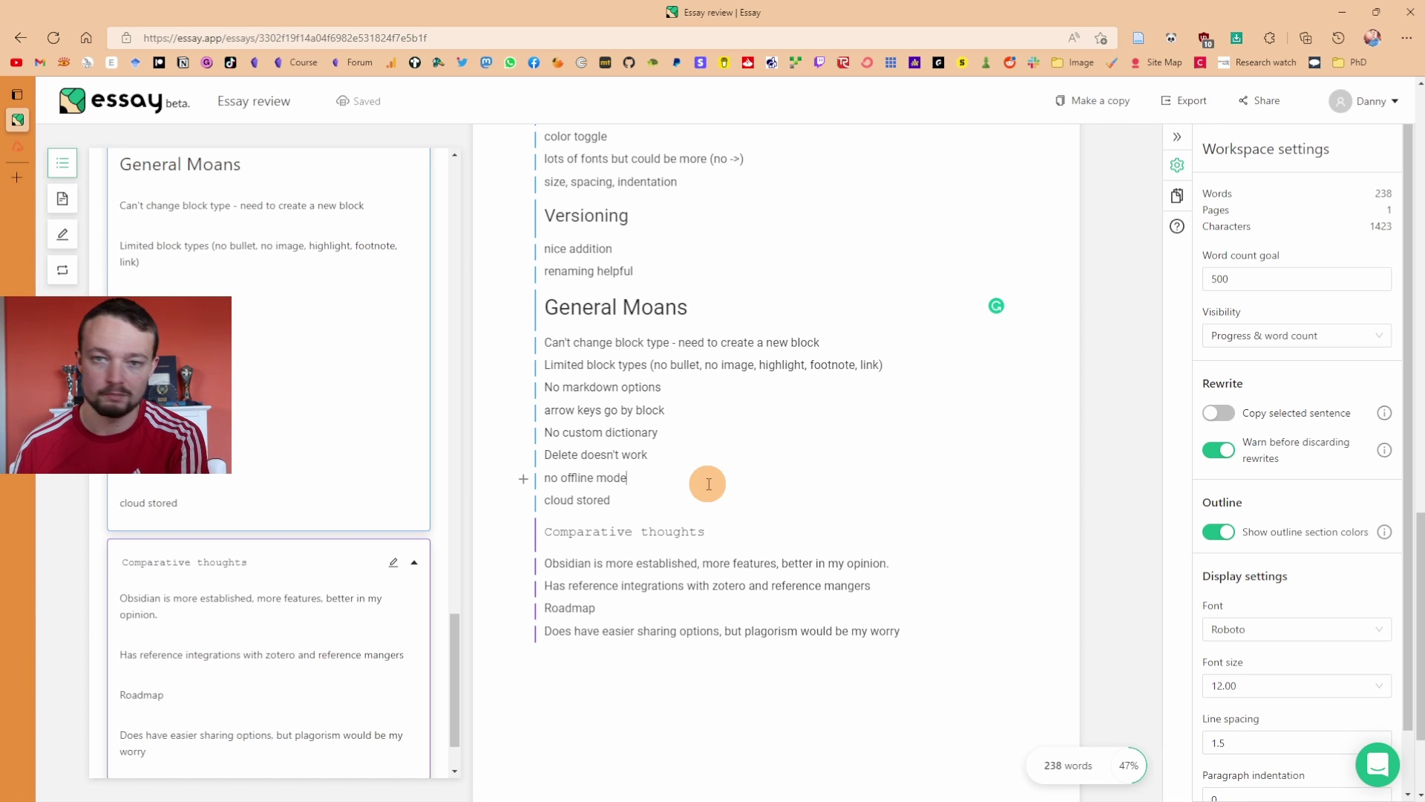
{"action": "left_click", "coordinate": [631, 499]}
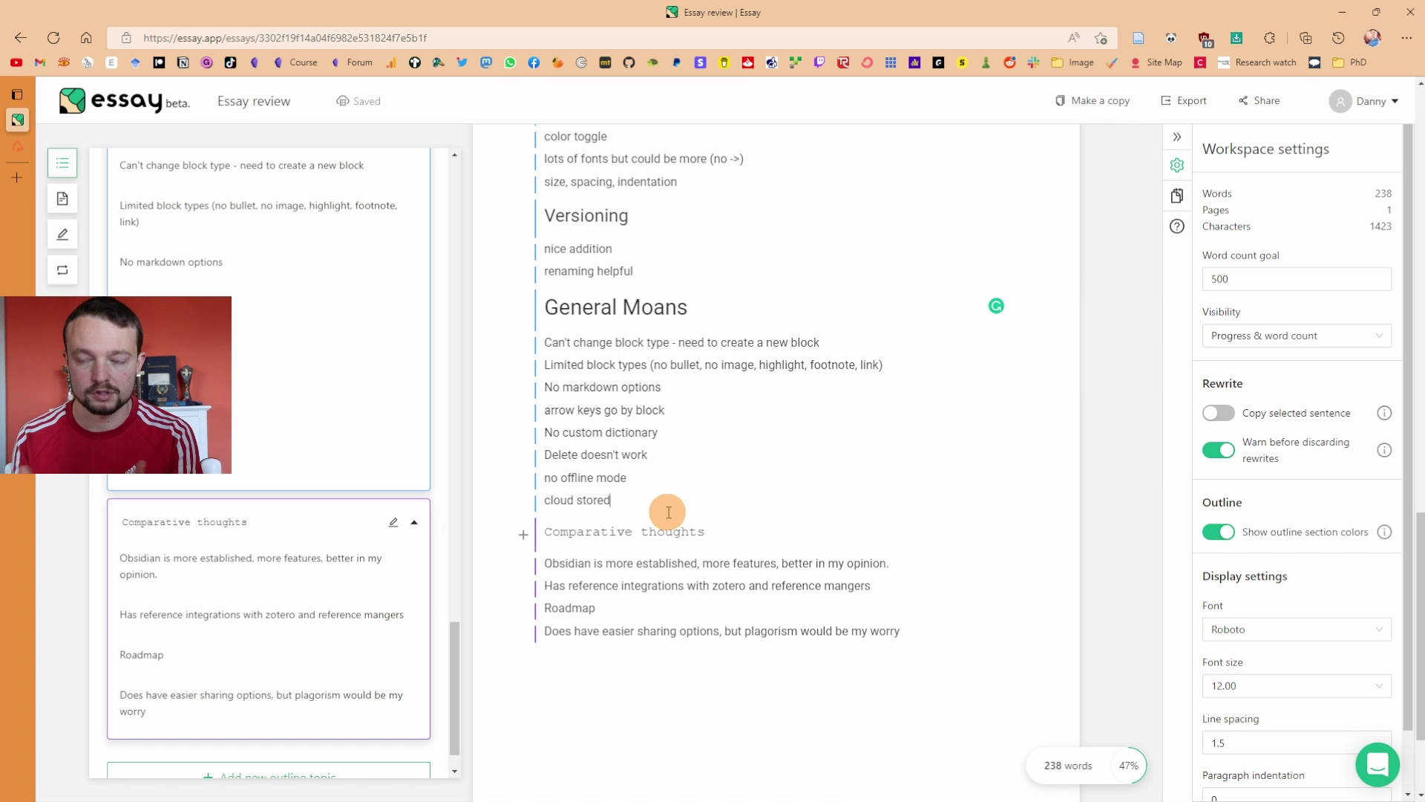
{"action": "left_click", "coordinate": [606, 494]}
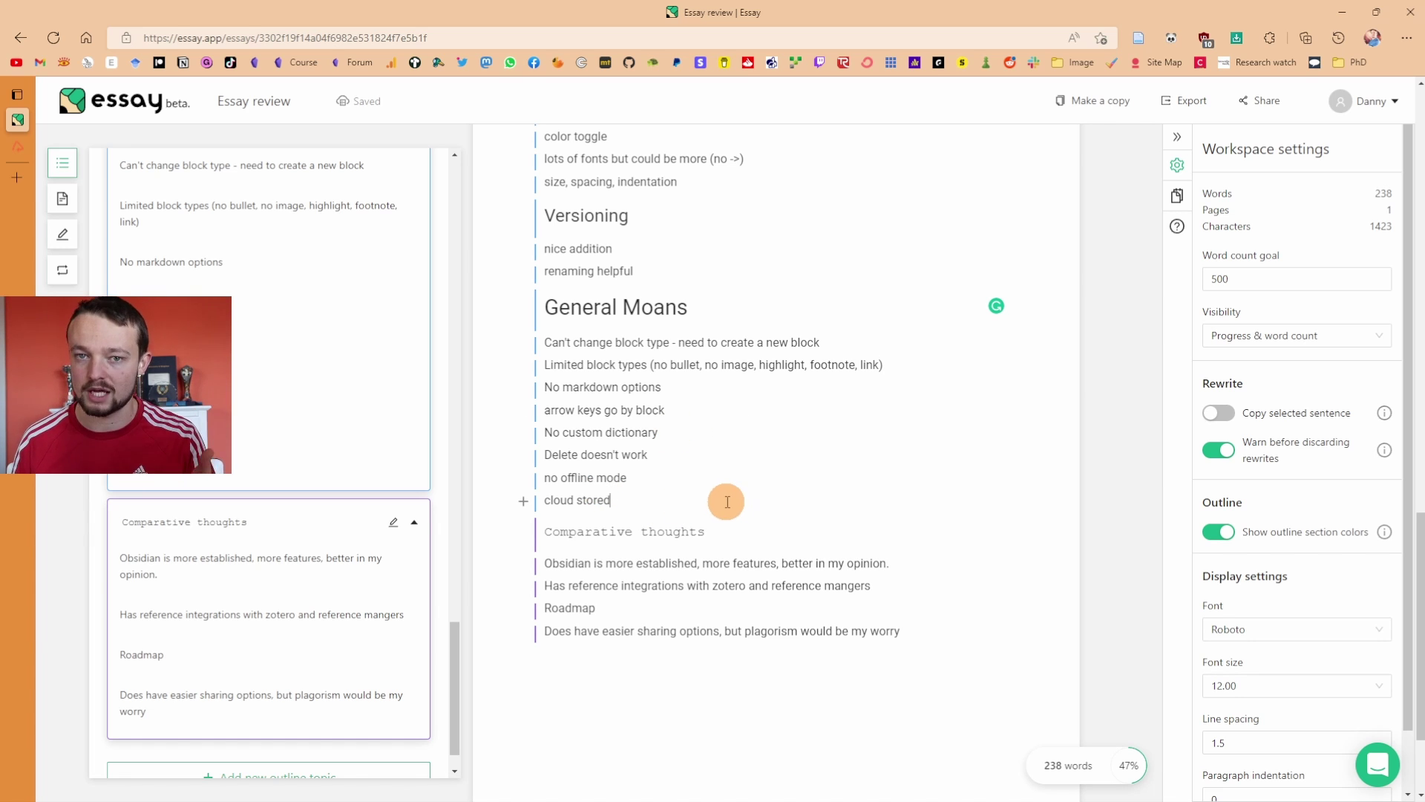
Review the Comparative thoughts section, highlighting part of the Obsidian opinion line and pointing out the Zotero reference integrations line
{"action": "scroll", "coordinate": [727, 497], "scroll_direction": "down", "scroll_amount": 2}
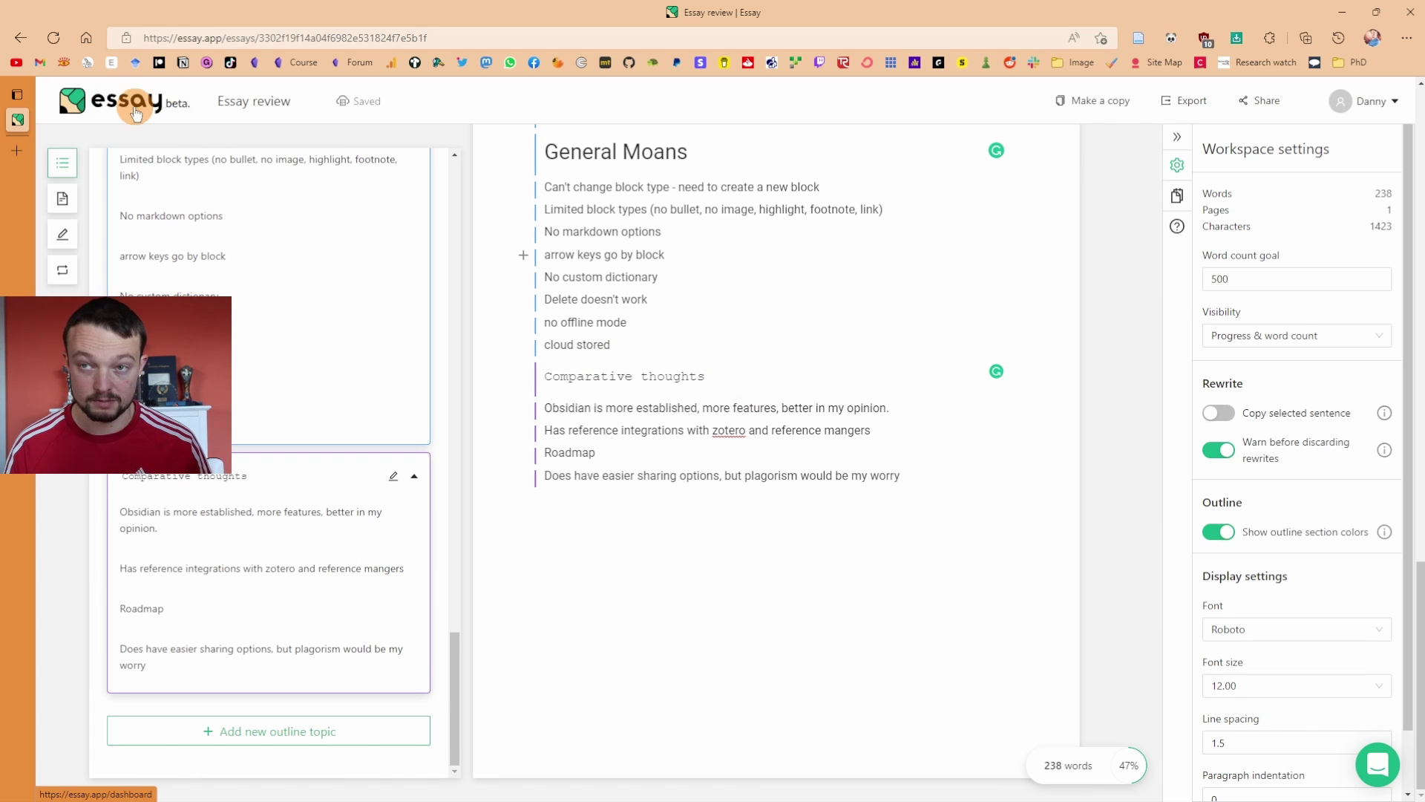
{"action": "left_click_drag", "start_coordinate": [567, 407], "coordinate": [902, 409]}
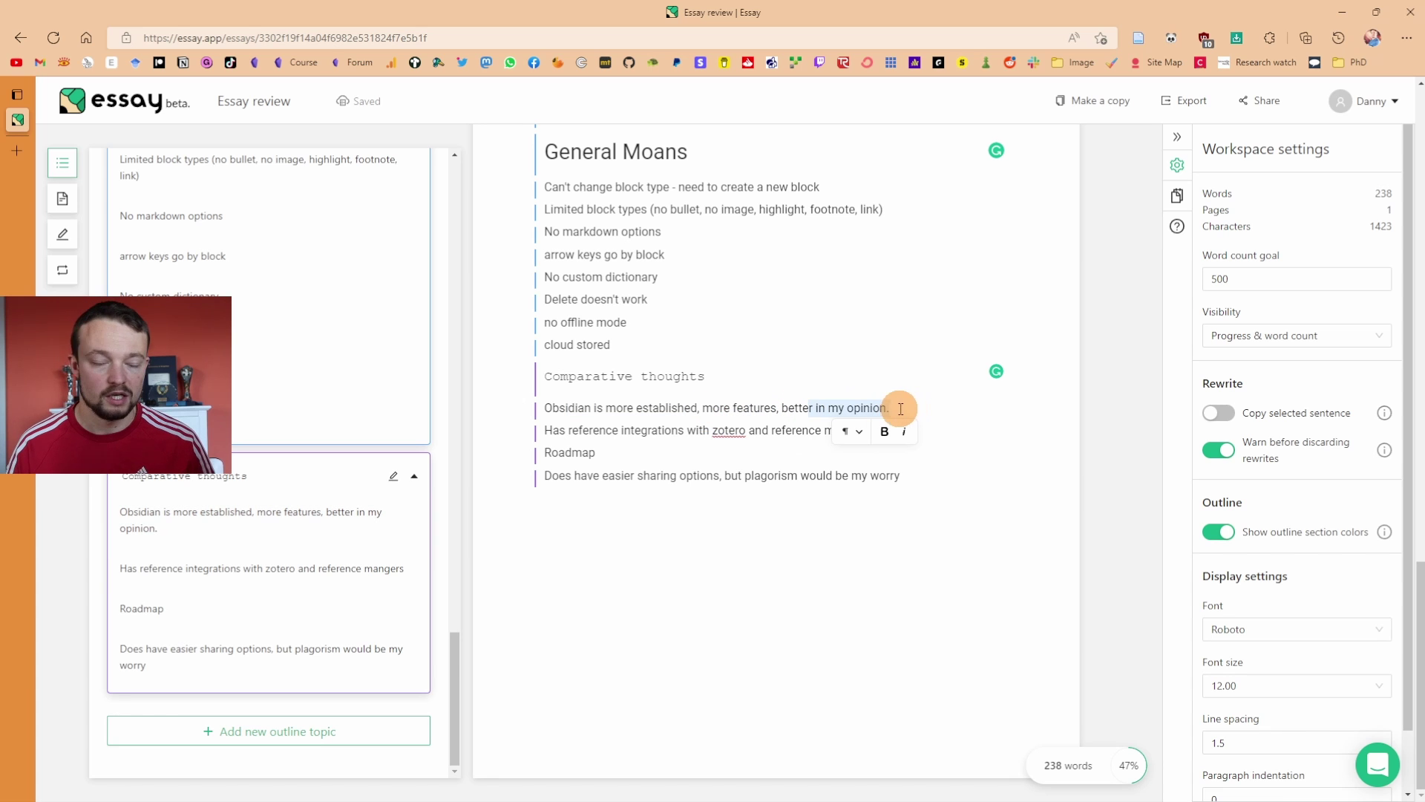
{"action": "left_click", "coordinate": [819, 407]}
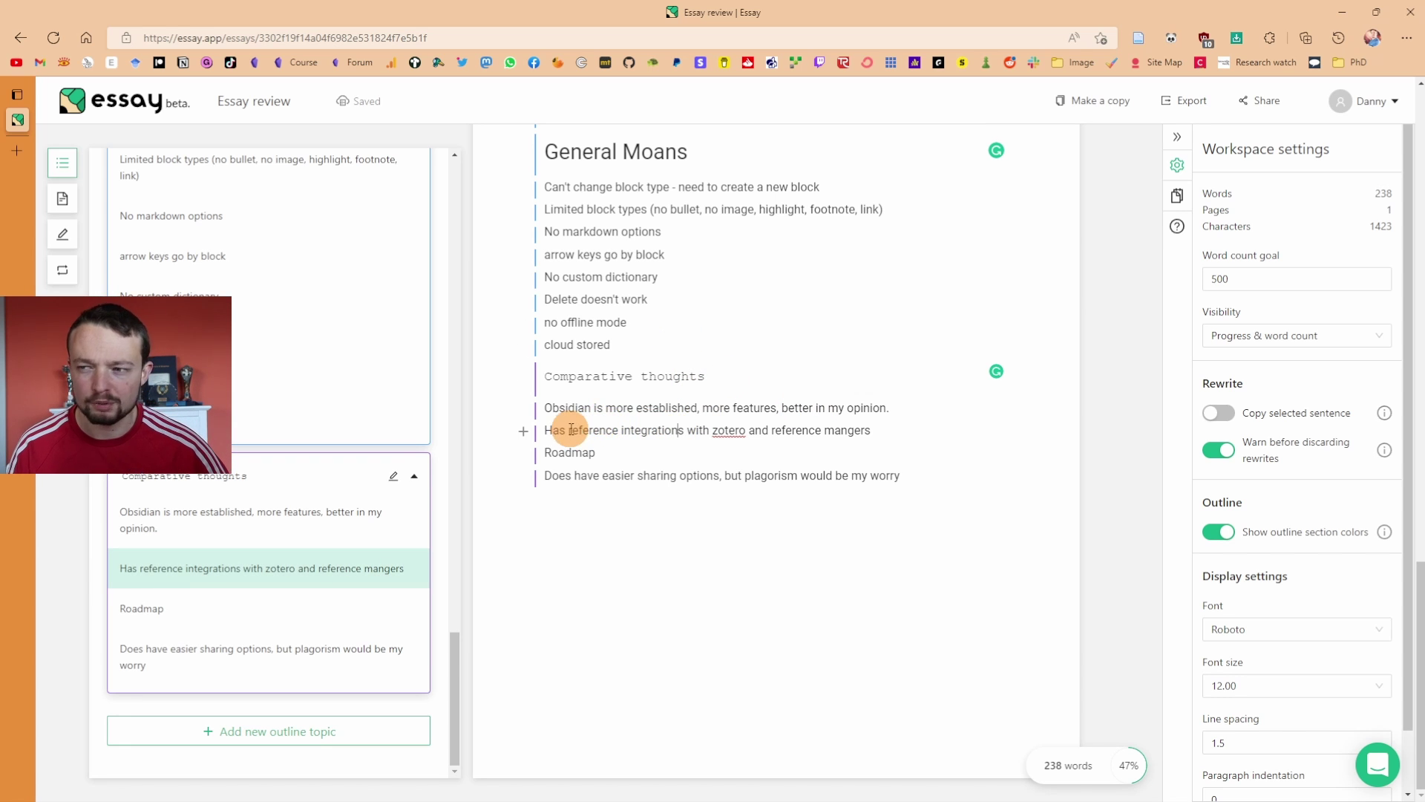
{"action": "left_click", "coordinate": [723, 429]}
{"action": "left_click", "coordinate": [802, 430]}
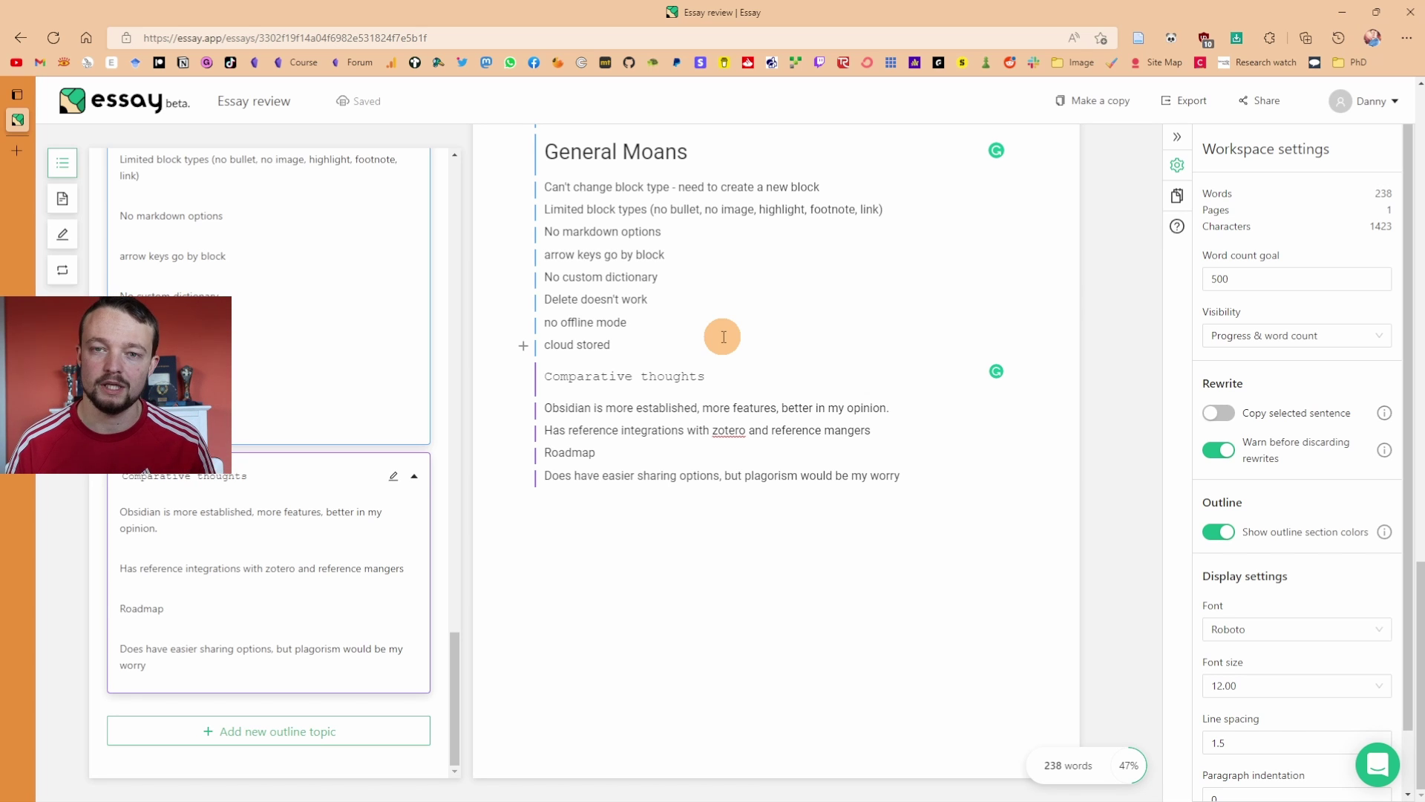
View the account menu's options, close it, and place the text cursor in the reference integrations line
{"action": "left_click", "coordinate": [1371, 101]}
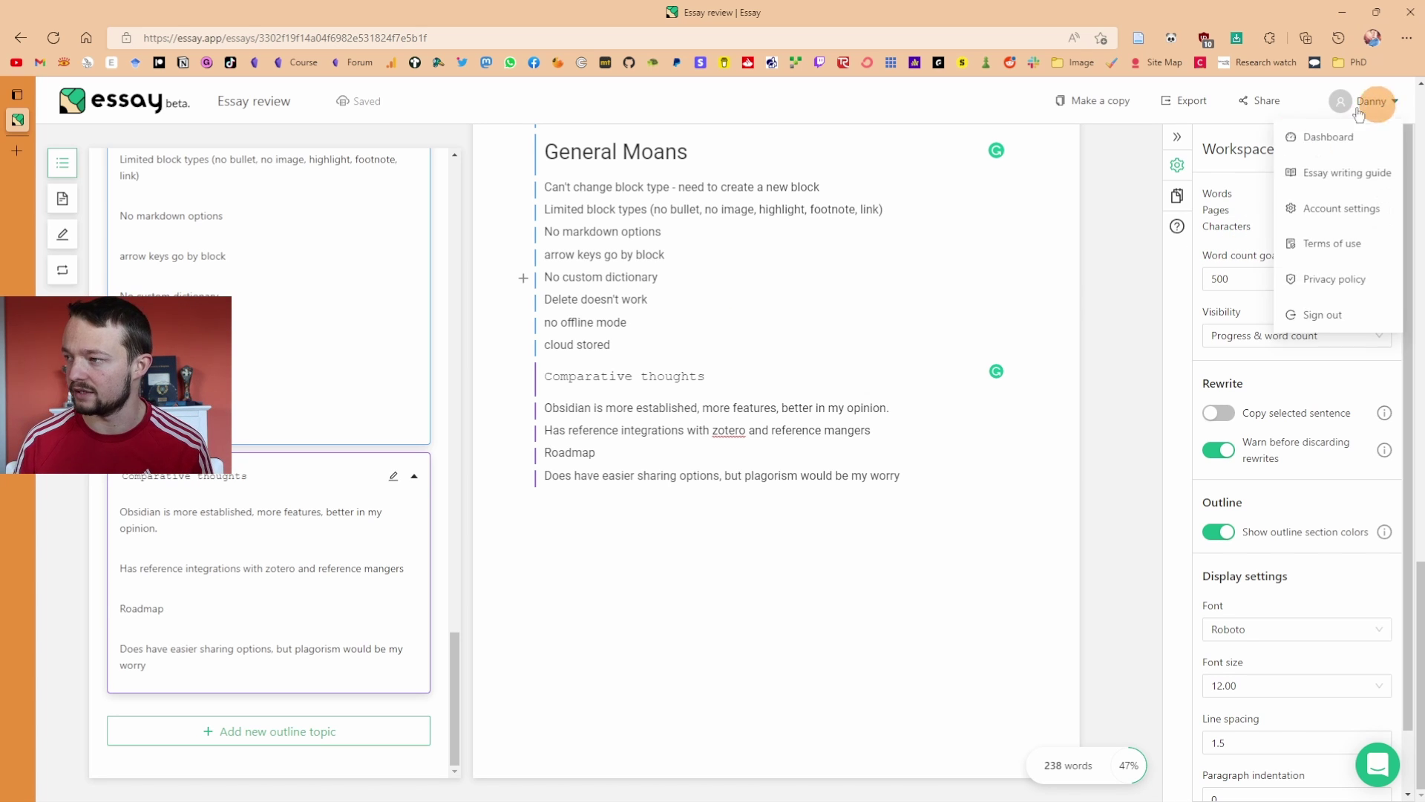
{"action": "left_click", "coordinate": [744, 328]}
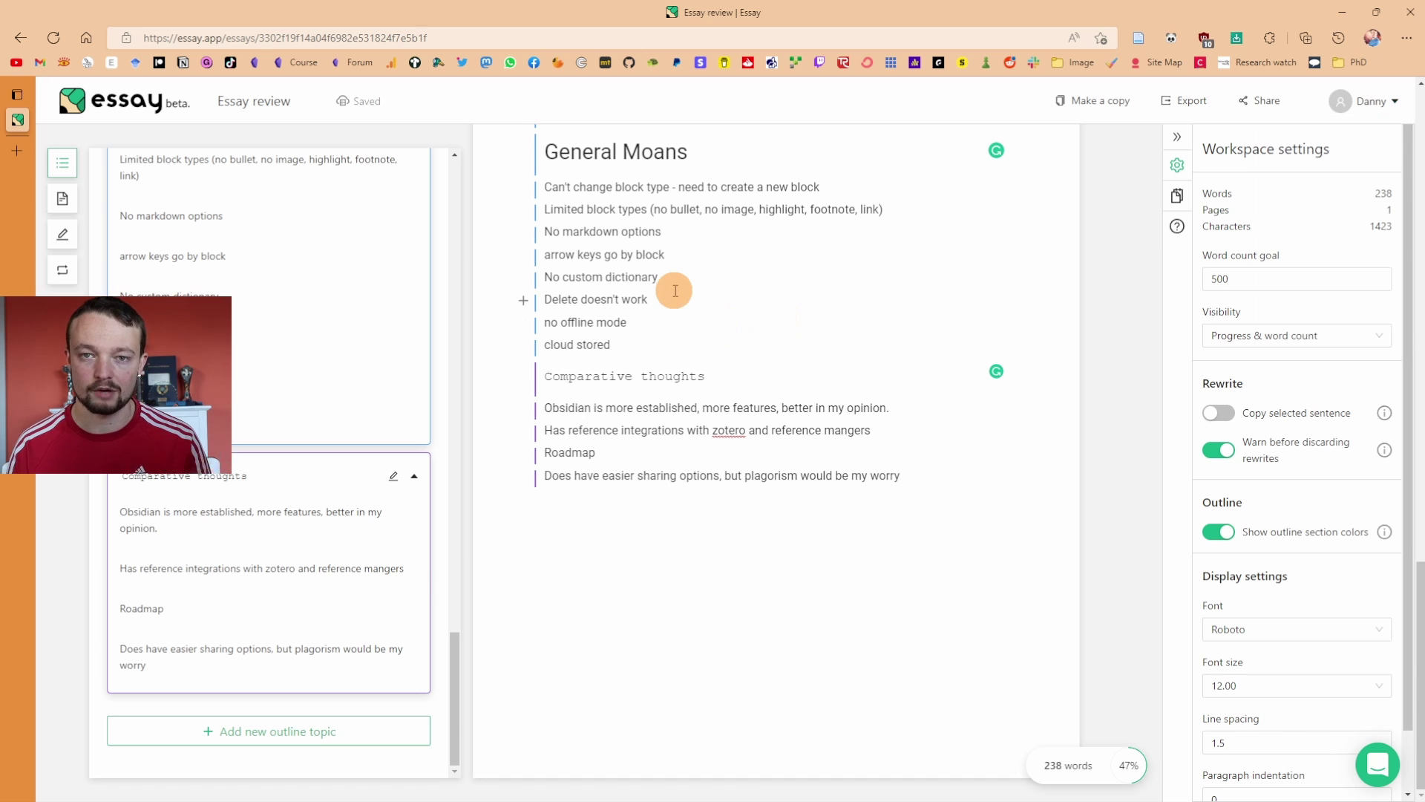
{"action": "left_click", "coordinate": [673, 407]}
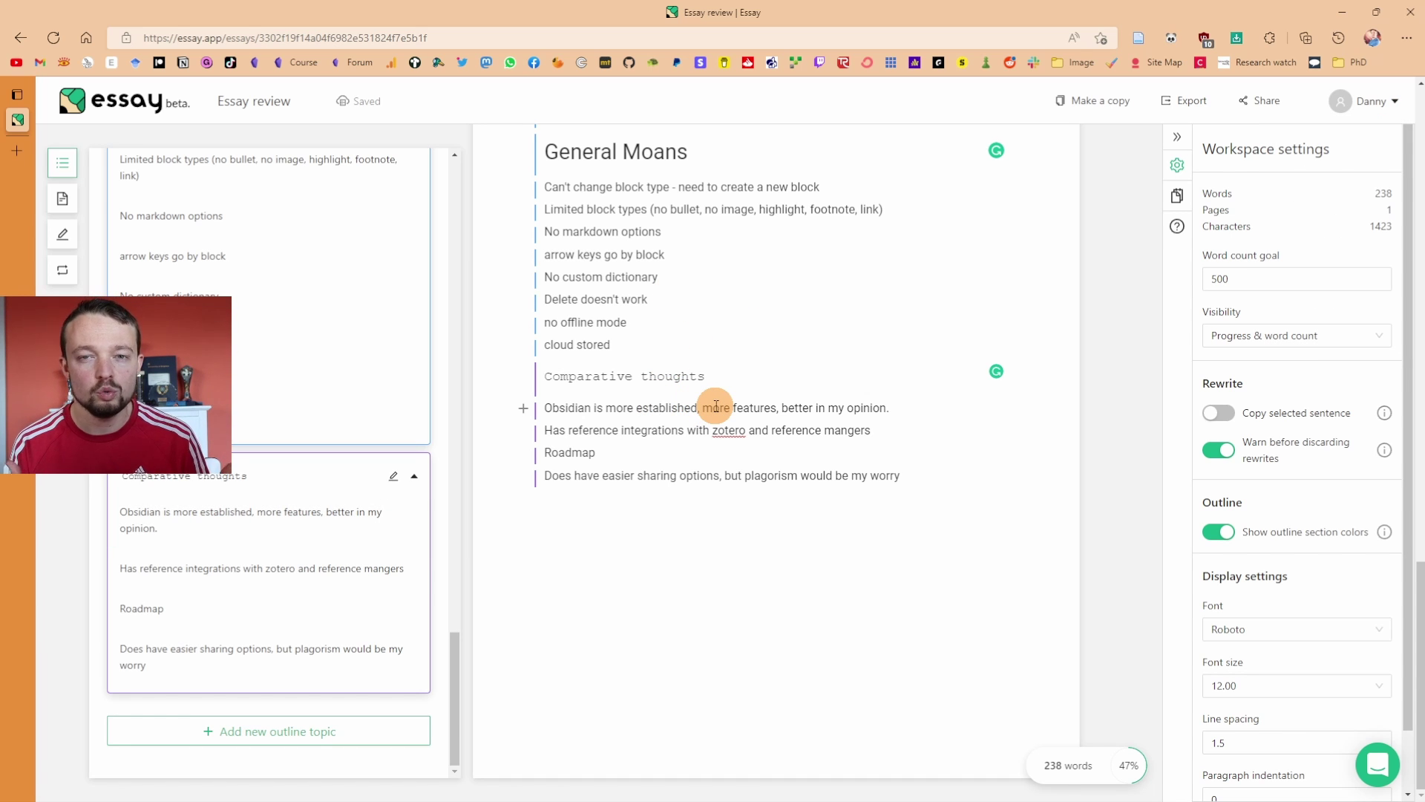
{"action": "left_click", "coordinate": [646, 278]}
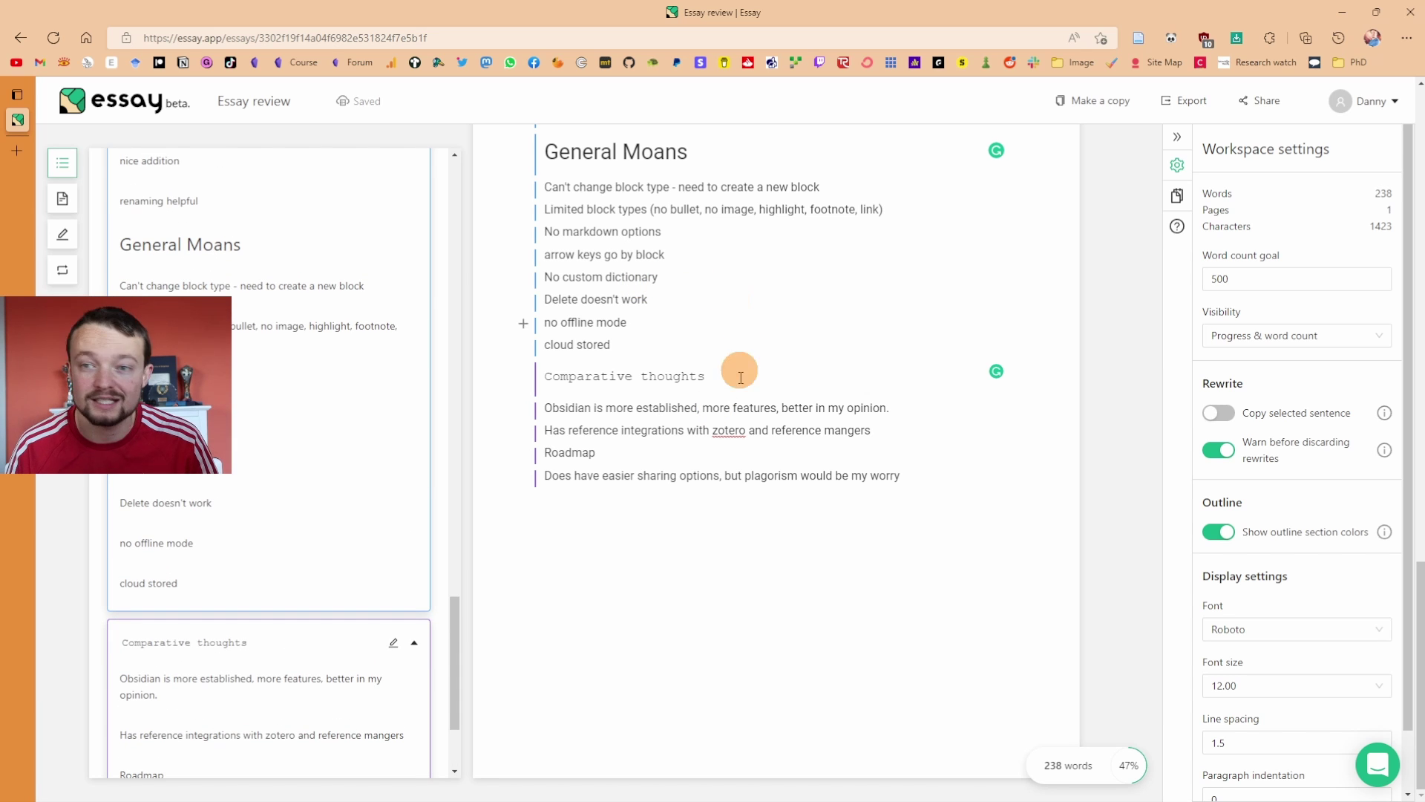
{"action": "left_click", "coordinate": [873, 432]}
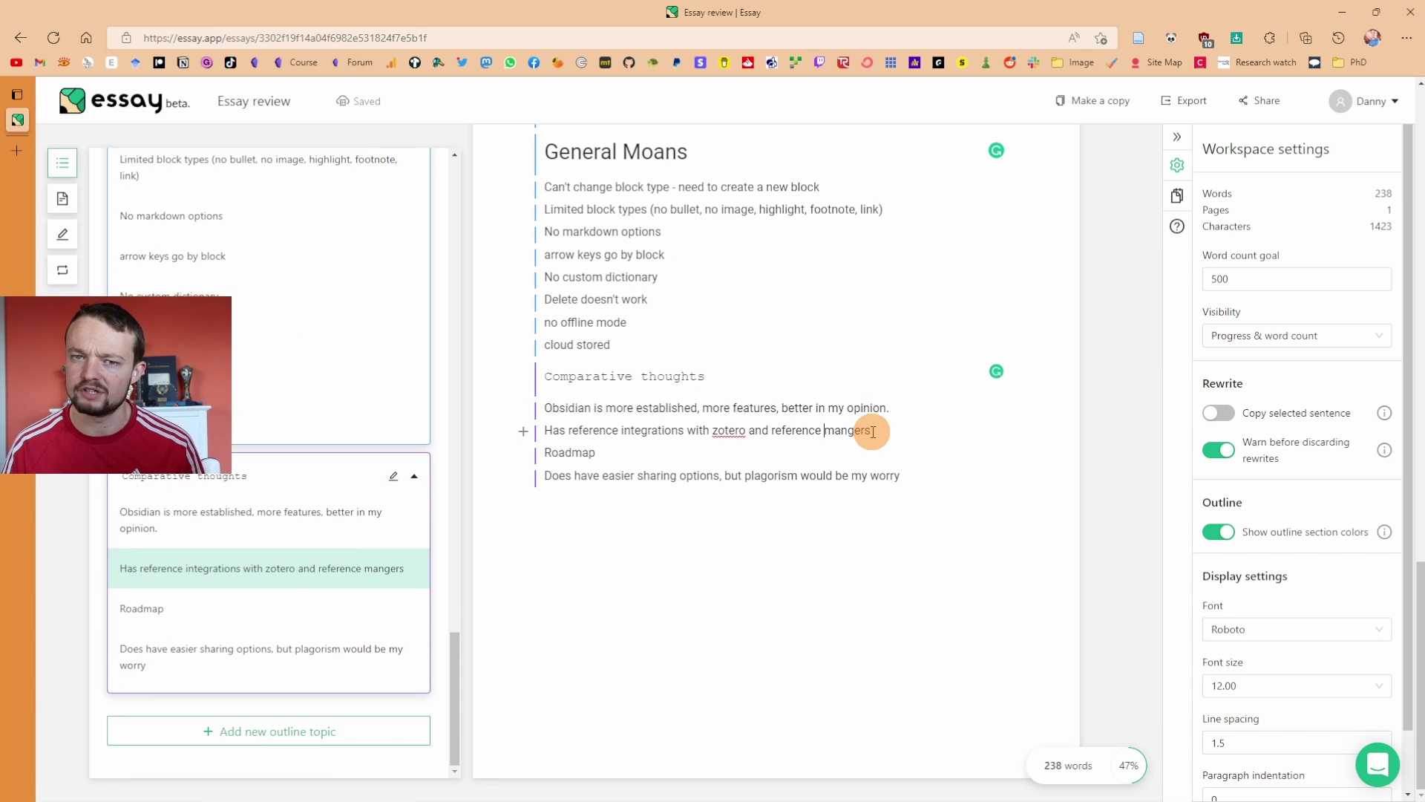
Point out "Does have easier sharing options" by highlighting it, clear the selection, and place the text cursor in the Obsidian opinion line
{"action": "left_click_drag", "start_coordinate": [545, 476], "coordinate": [715, 476]}
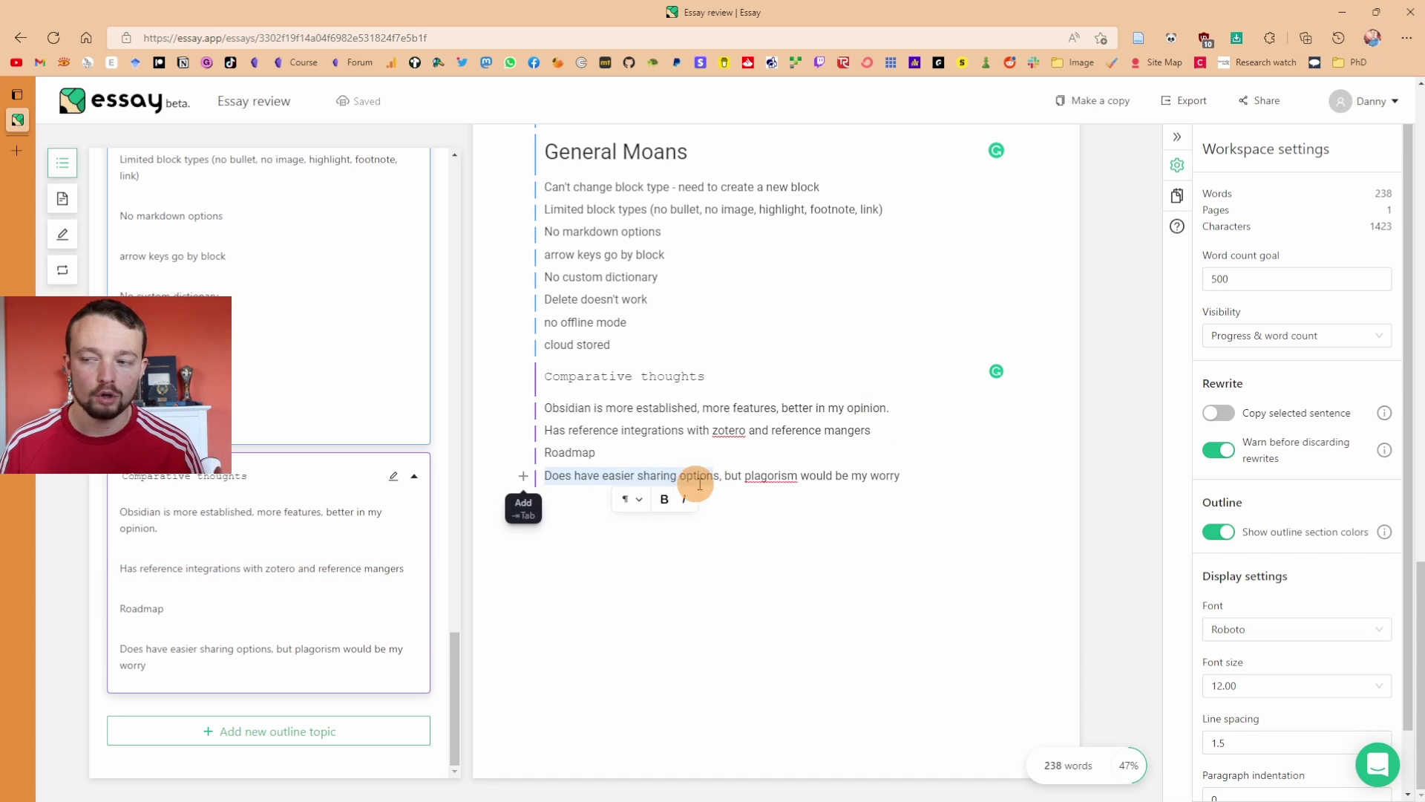
{"action": "left_click", "coordinate": [681, 376]}
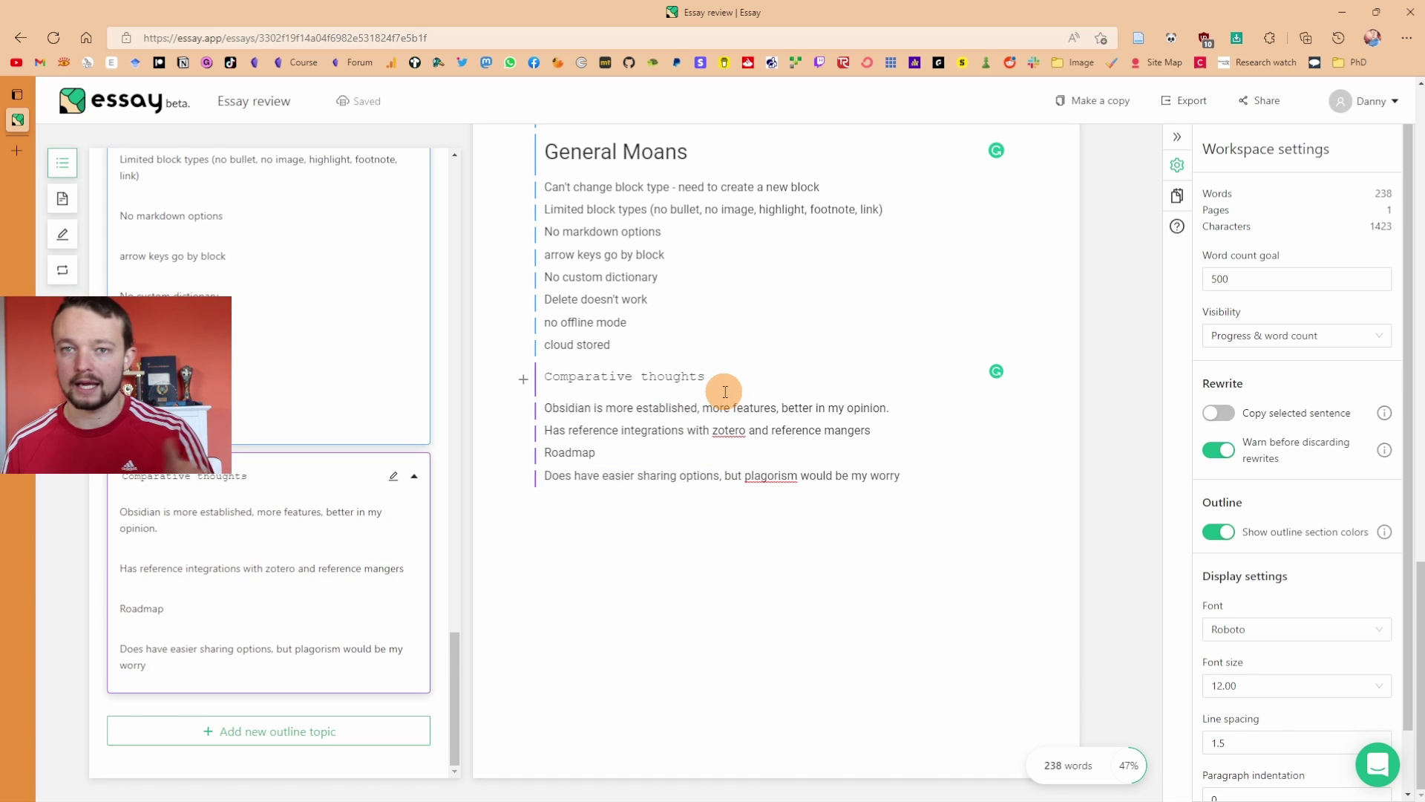
{"action": "left_click", "coordinate": [694, 409]}
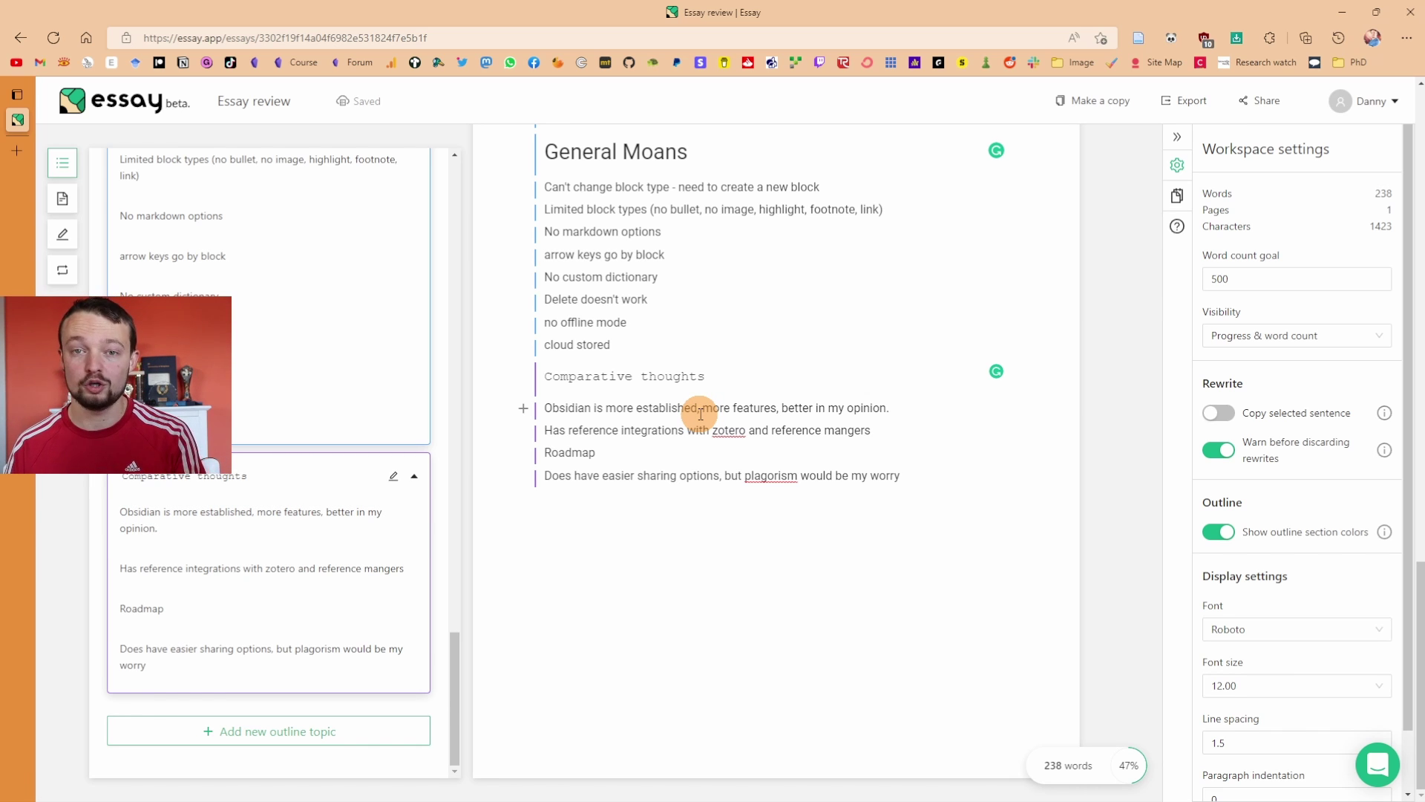
{"action": "left_click", "coordinate": [771, 410]}
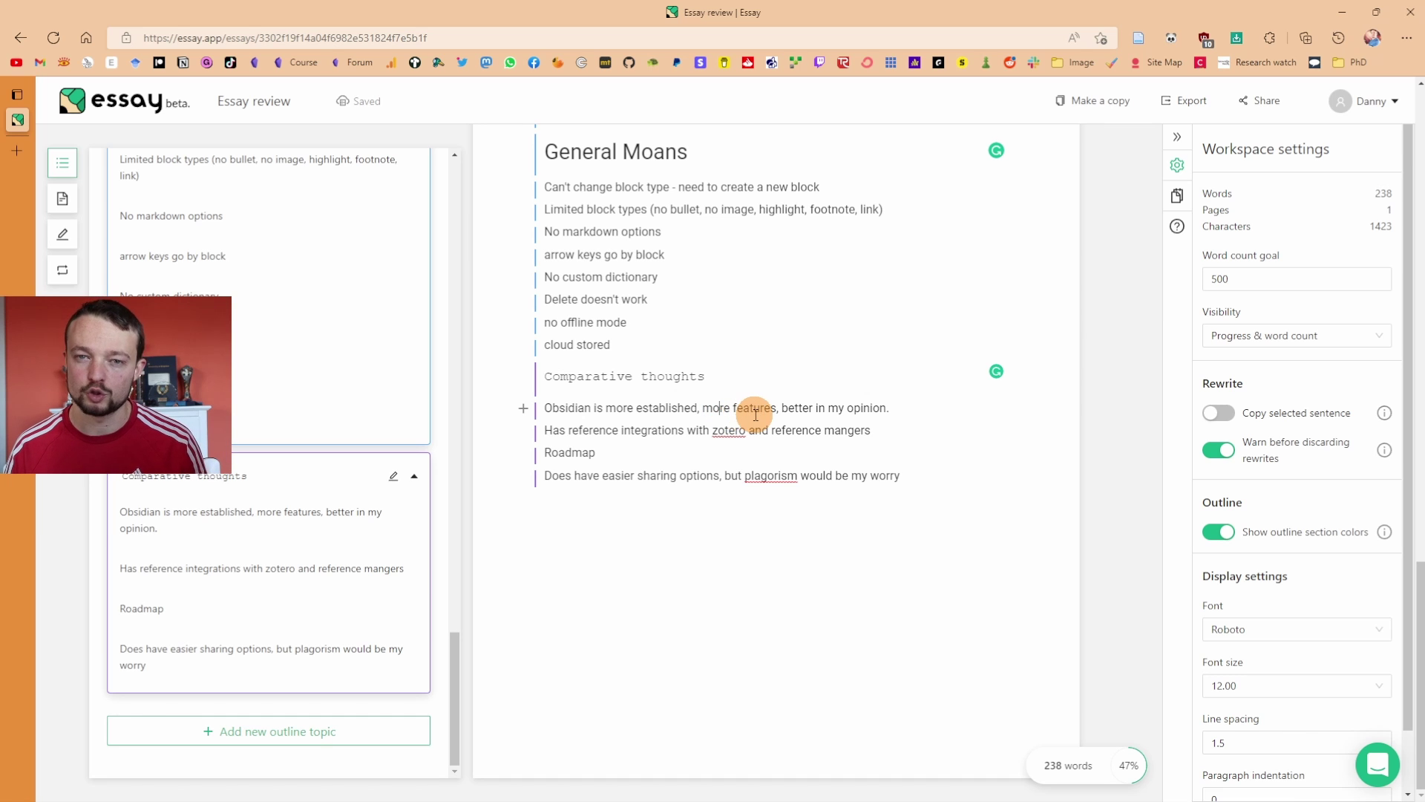
Highlight the sharing options phrase again and the word "plagorism", and place the text cursor at the end of the "Roadmap" line
{"action": "left_click_drag", "start_coordinate": [720, 475], "coordinate": [559, 475]}
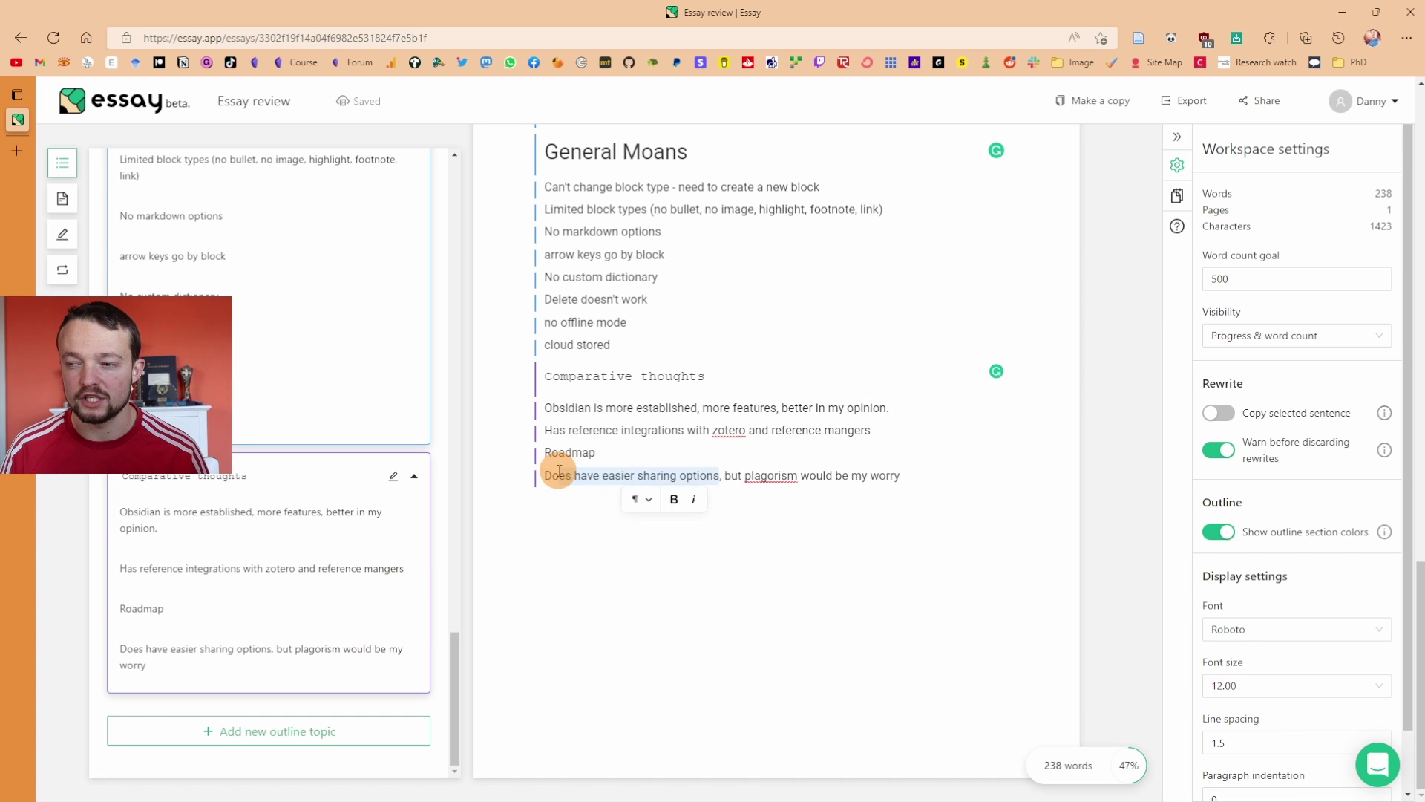
{"action": "double_click", "coordinate": [749, 476]}
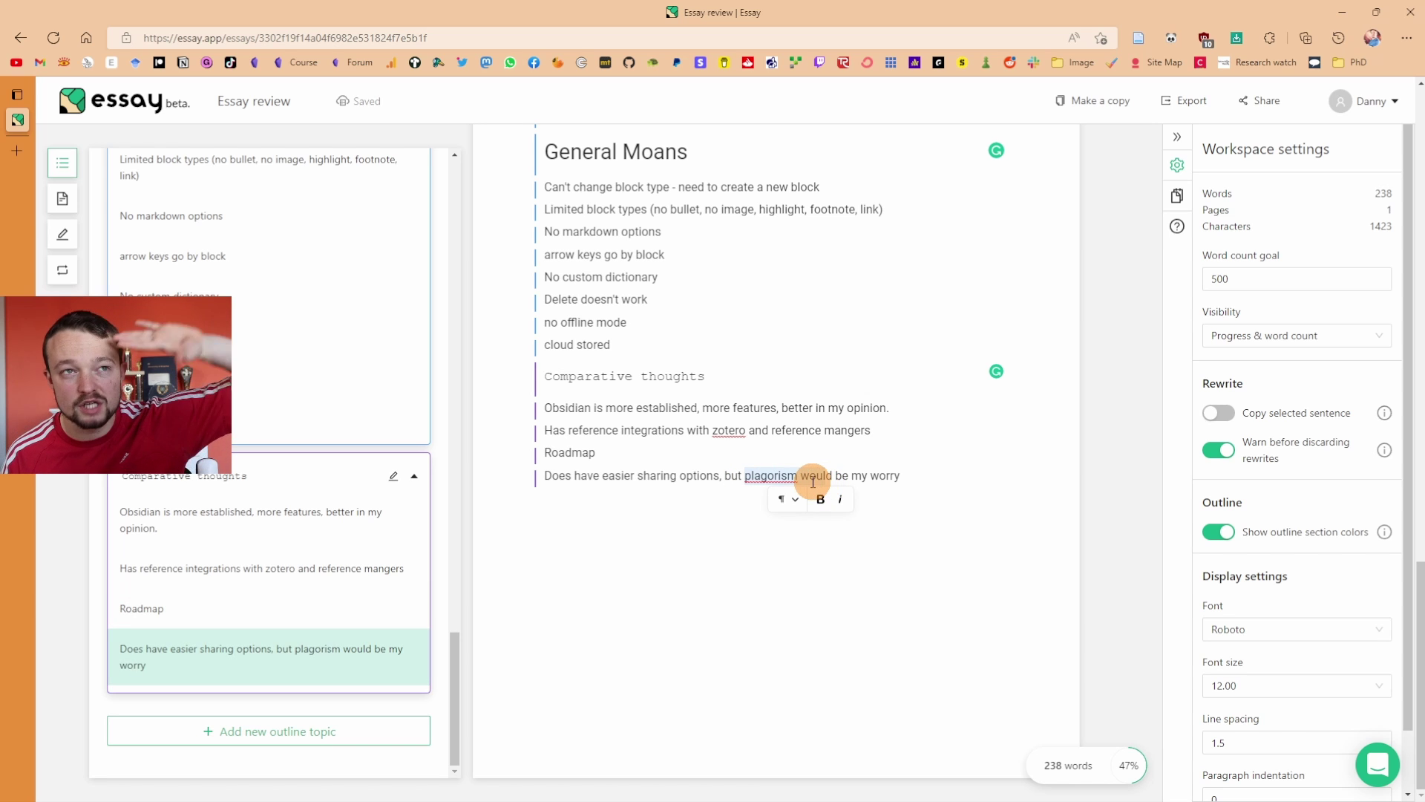
{"action": "left_click", "coordinate": [706, 454]}
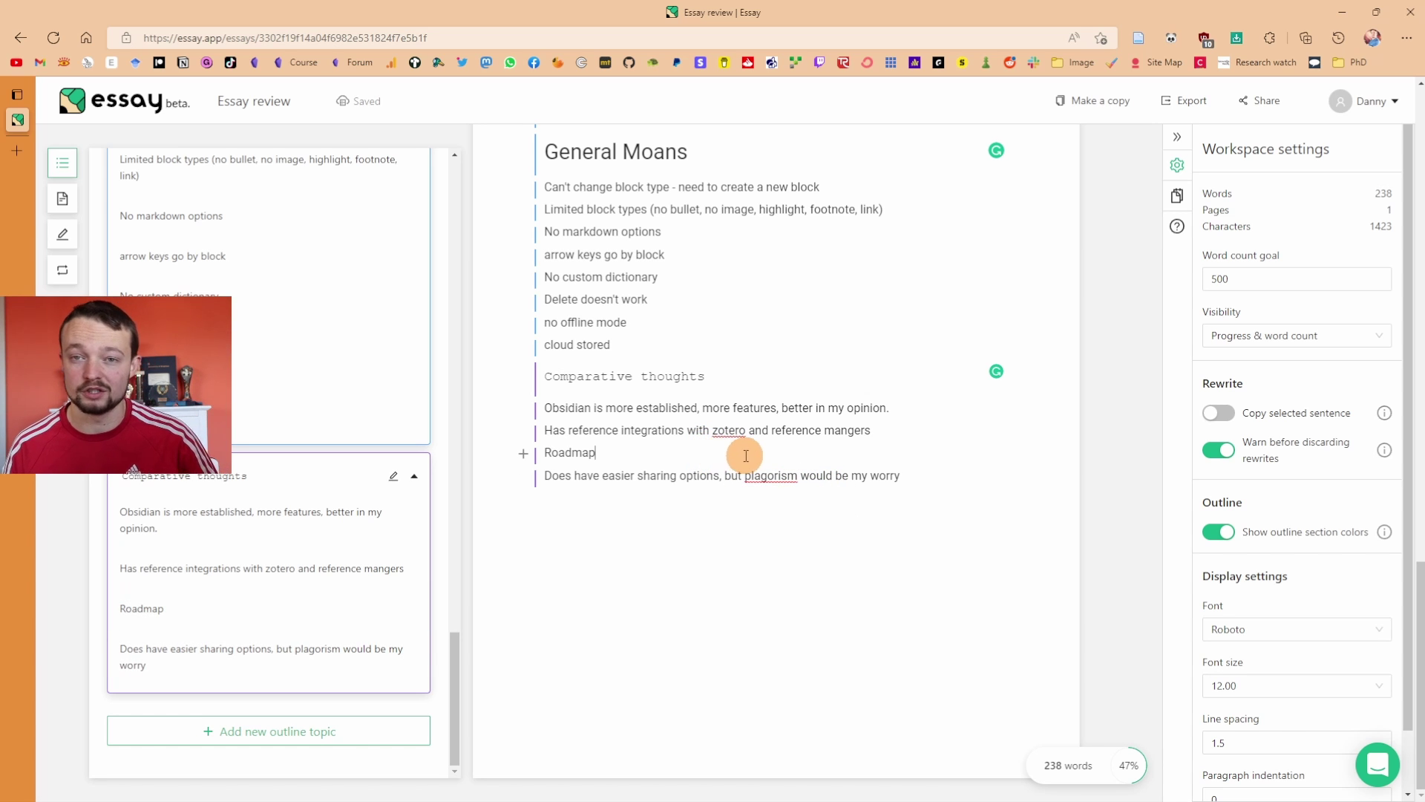
{"action": "left_click", "coordinate": [748, 431]}
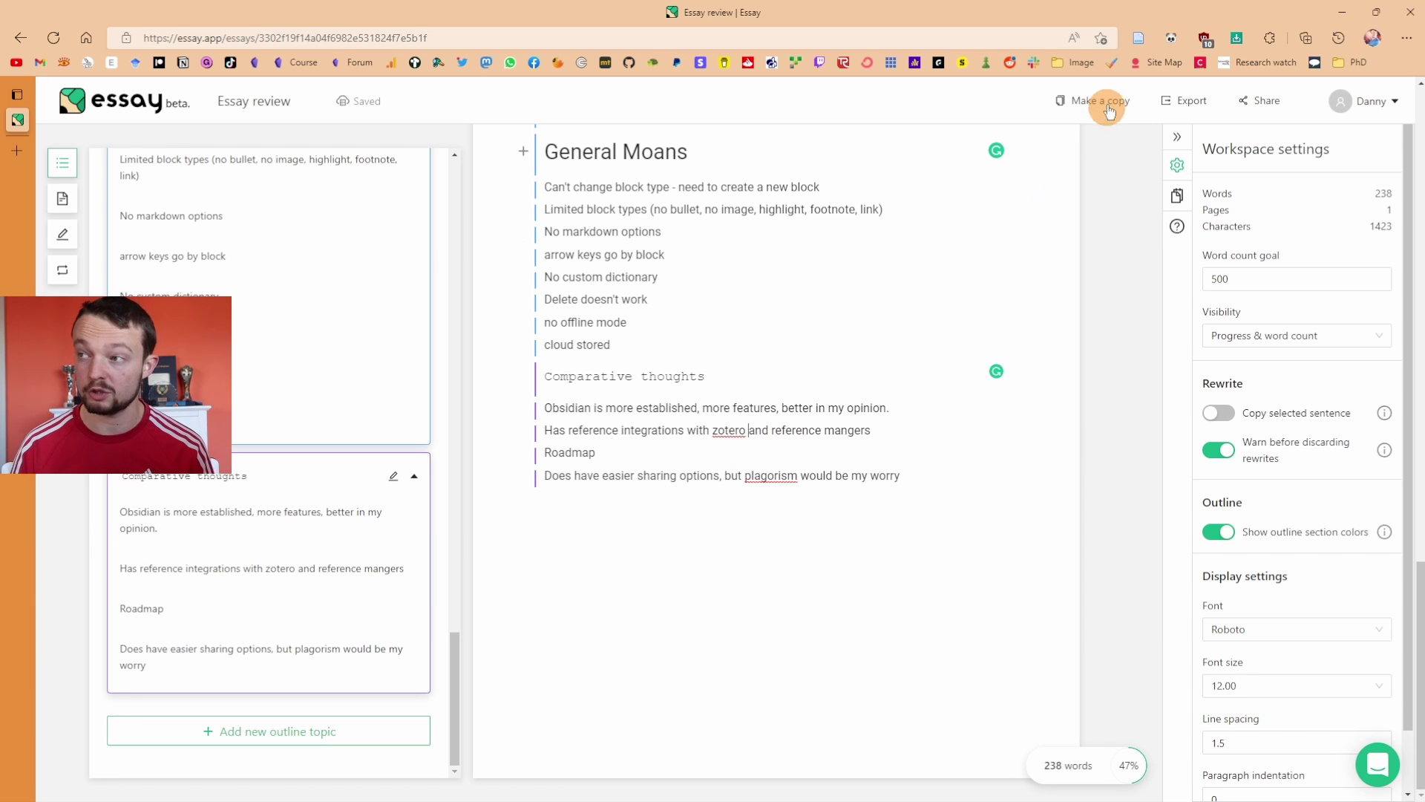
{"action": "left_click", "coordinate": [710, 348]}
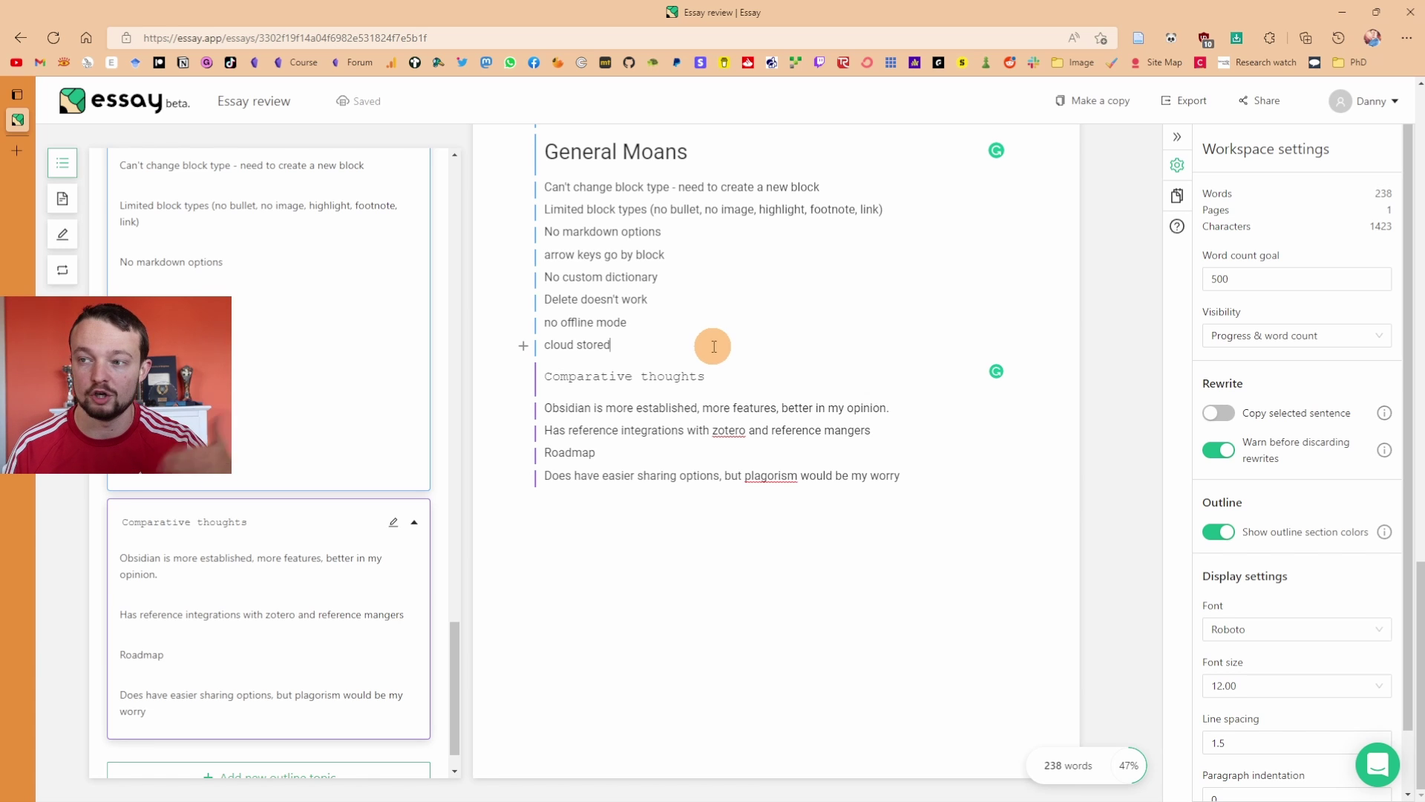
{"action": "left_click", "coordinate": [739, 371]}
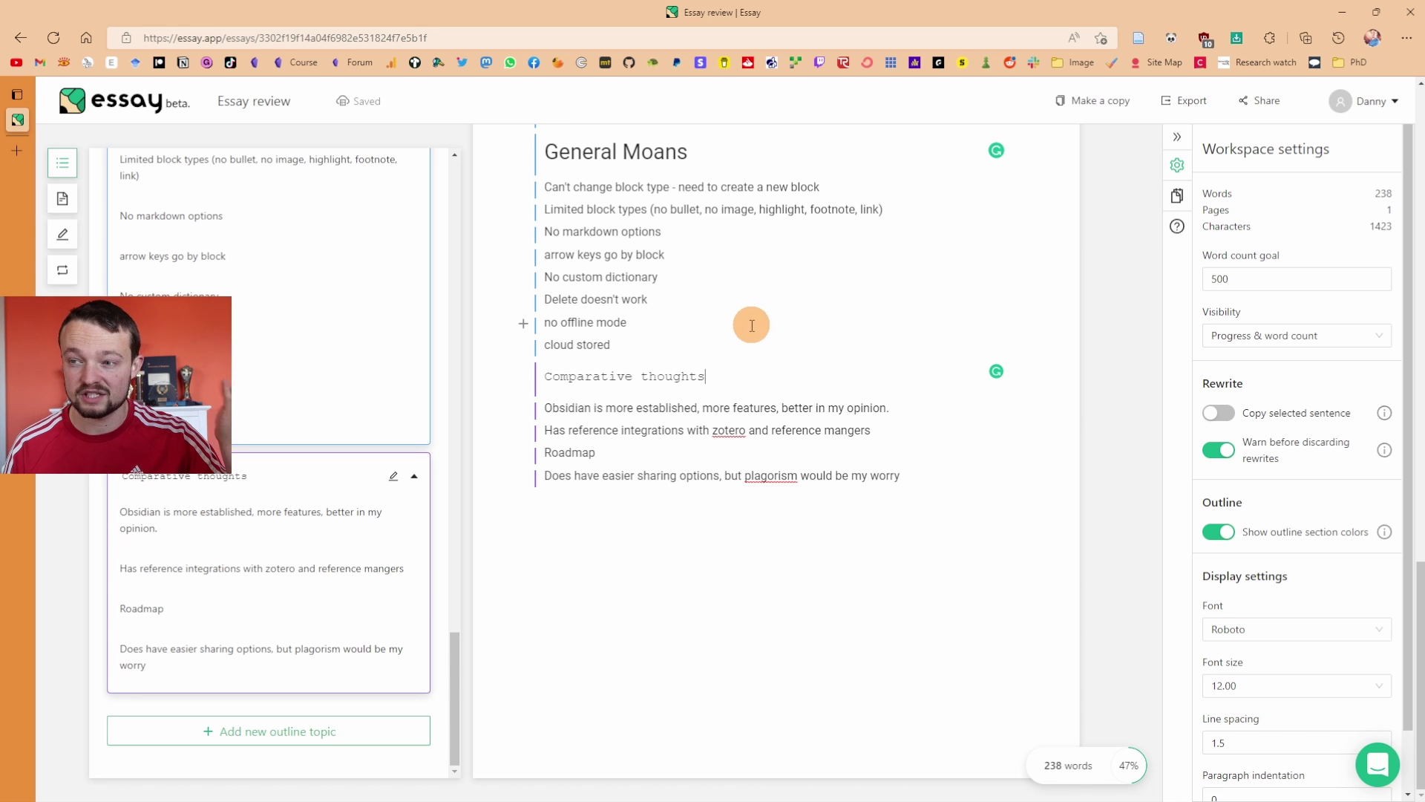
{"action": "left_click", "coordinate": [751, 344]}
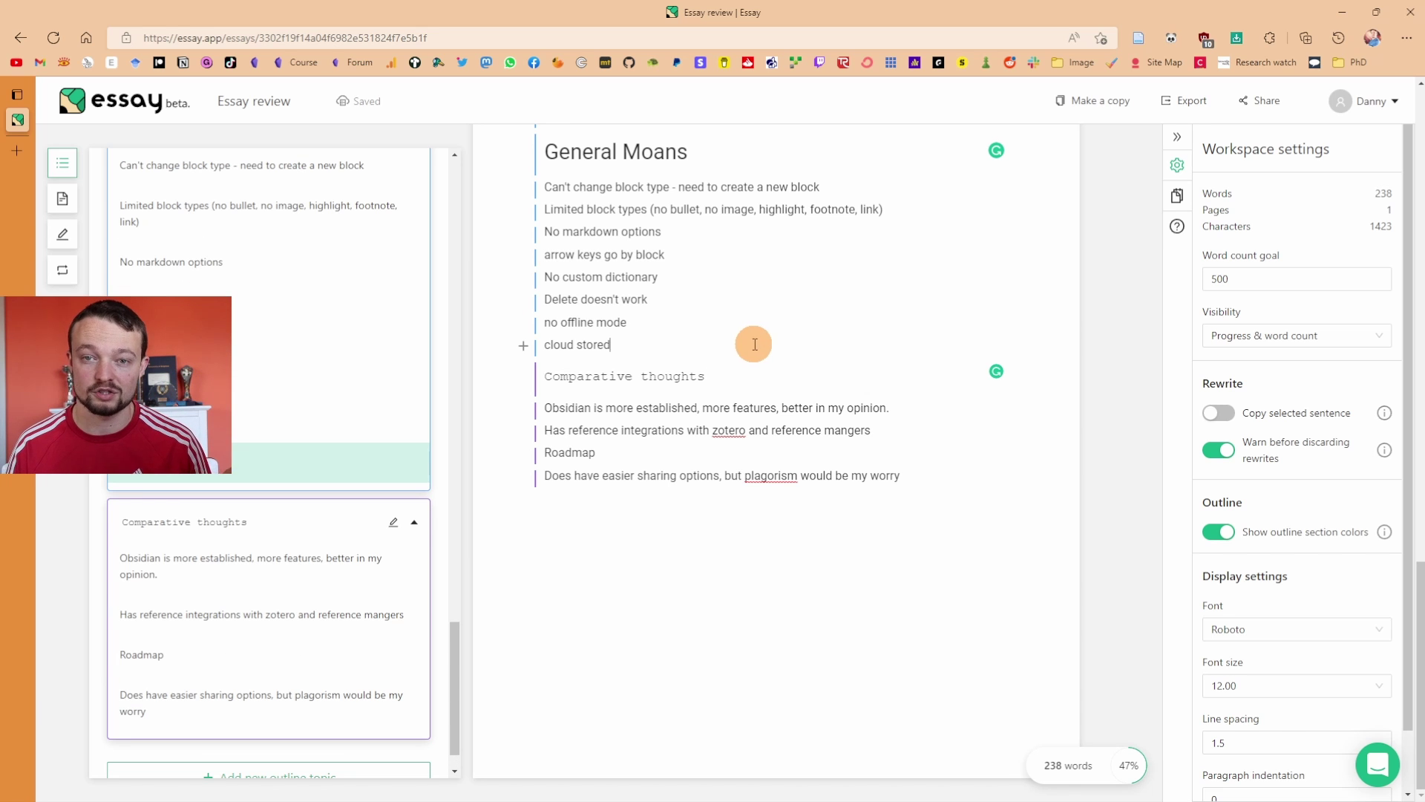
{"action": "left_click", "coordinate": [778, 428]}
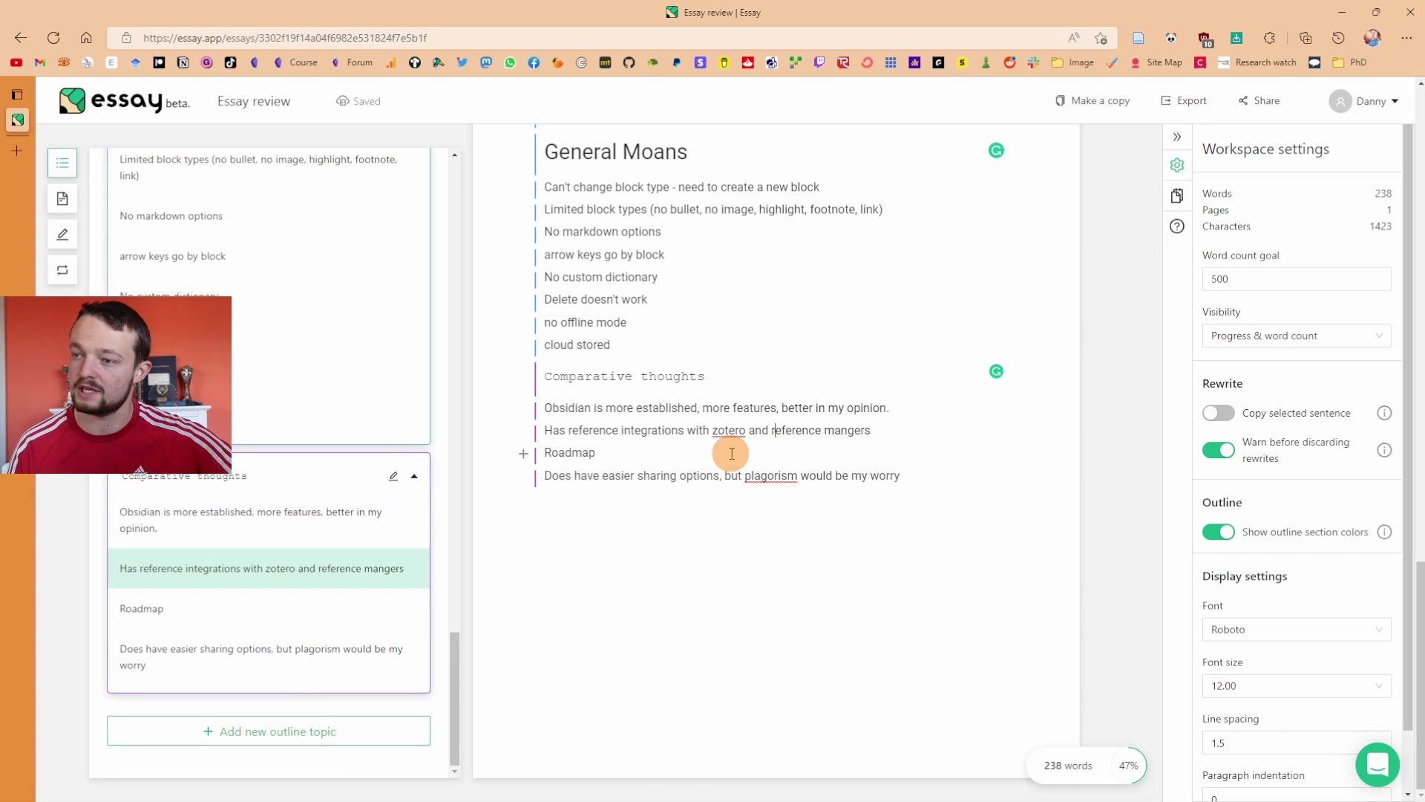
Return to the Essay roadmap page and look through the feature requests listed as Planned and In Progress
{"action": "key", "text": "alt+Left"}
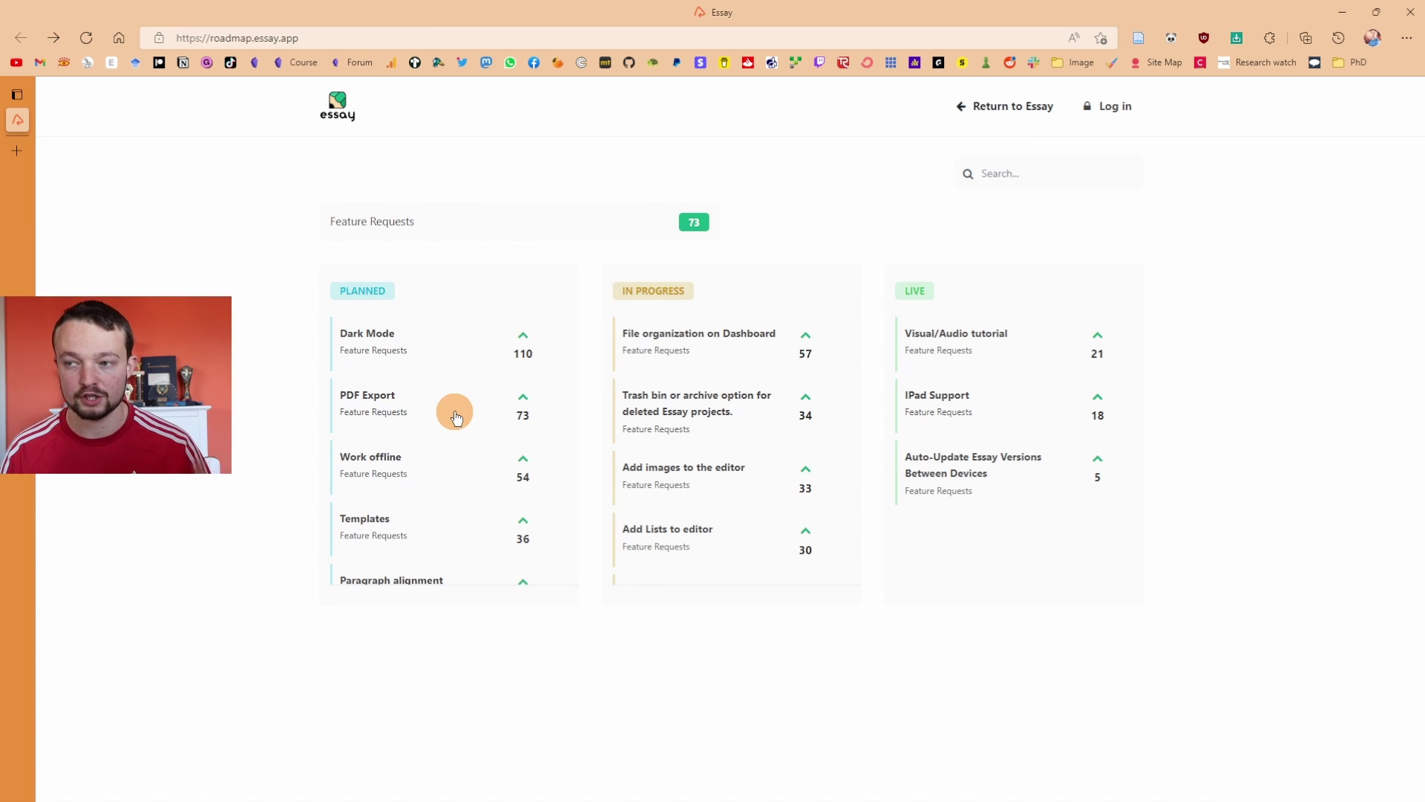
{"action": "scroll", "coordinate": [455, 416], "scroll_direction": "down", "scroll_amount": 1}
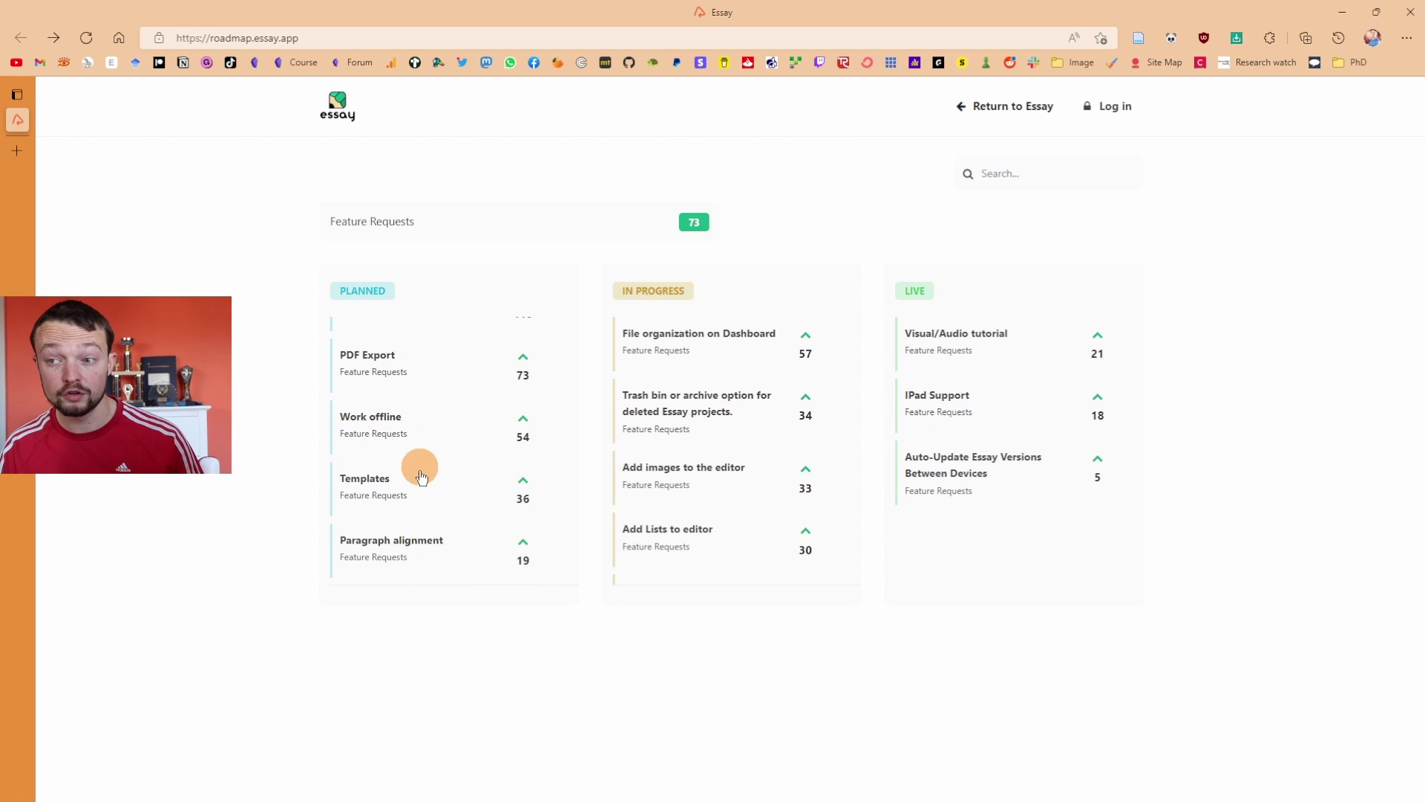
{"action": "scroll", "coordinate": [413, 487], "scroll_direction": "down", "scroll_amount": 1}
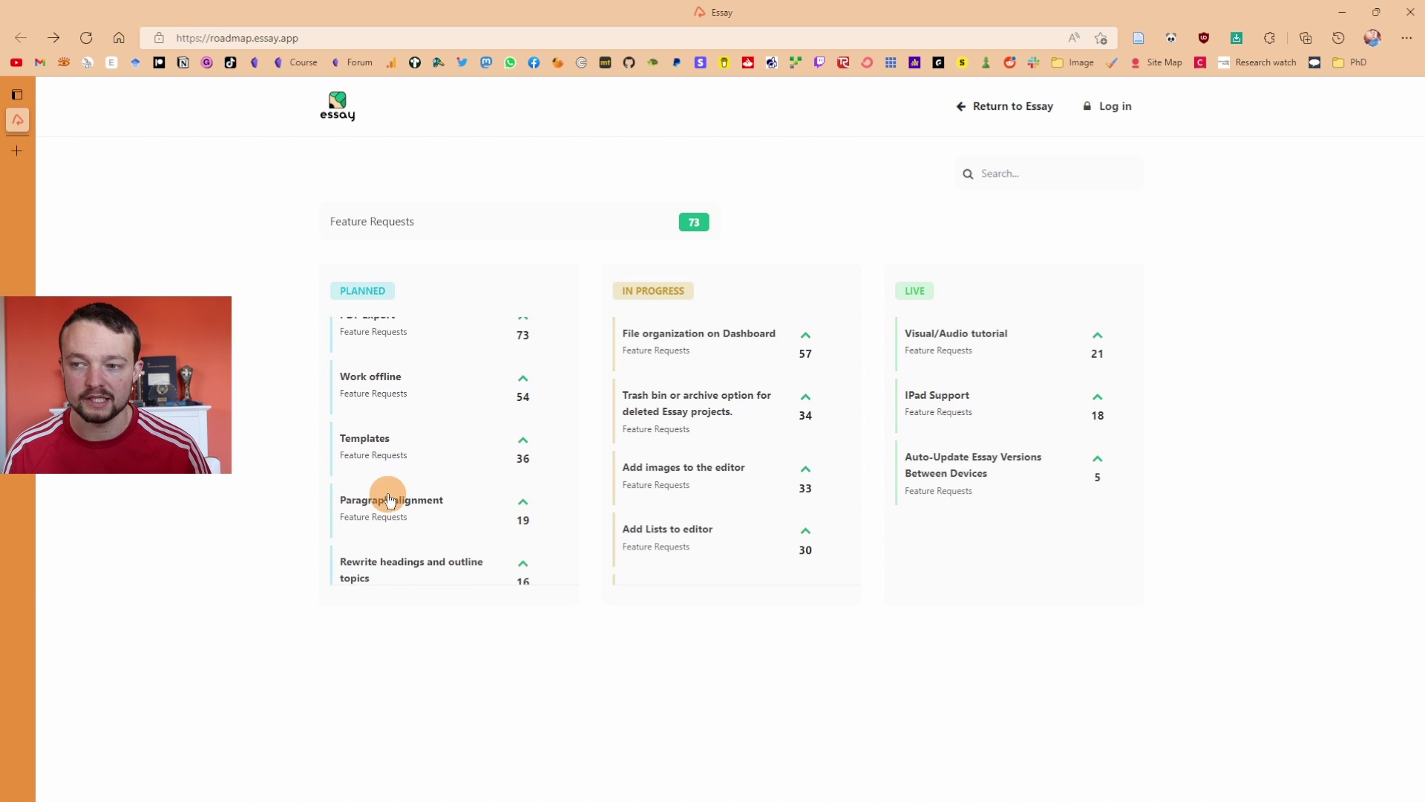
{"action": "scroll", "coordinate": [416, 490], "scroll_direction": "down", "scroll_amount": 1}
{"action": "scroll", "coordinate": [715, 374], "scroll_direction": "down", "scroll_amount": 4}
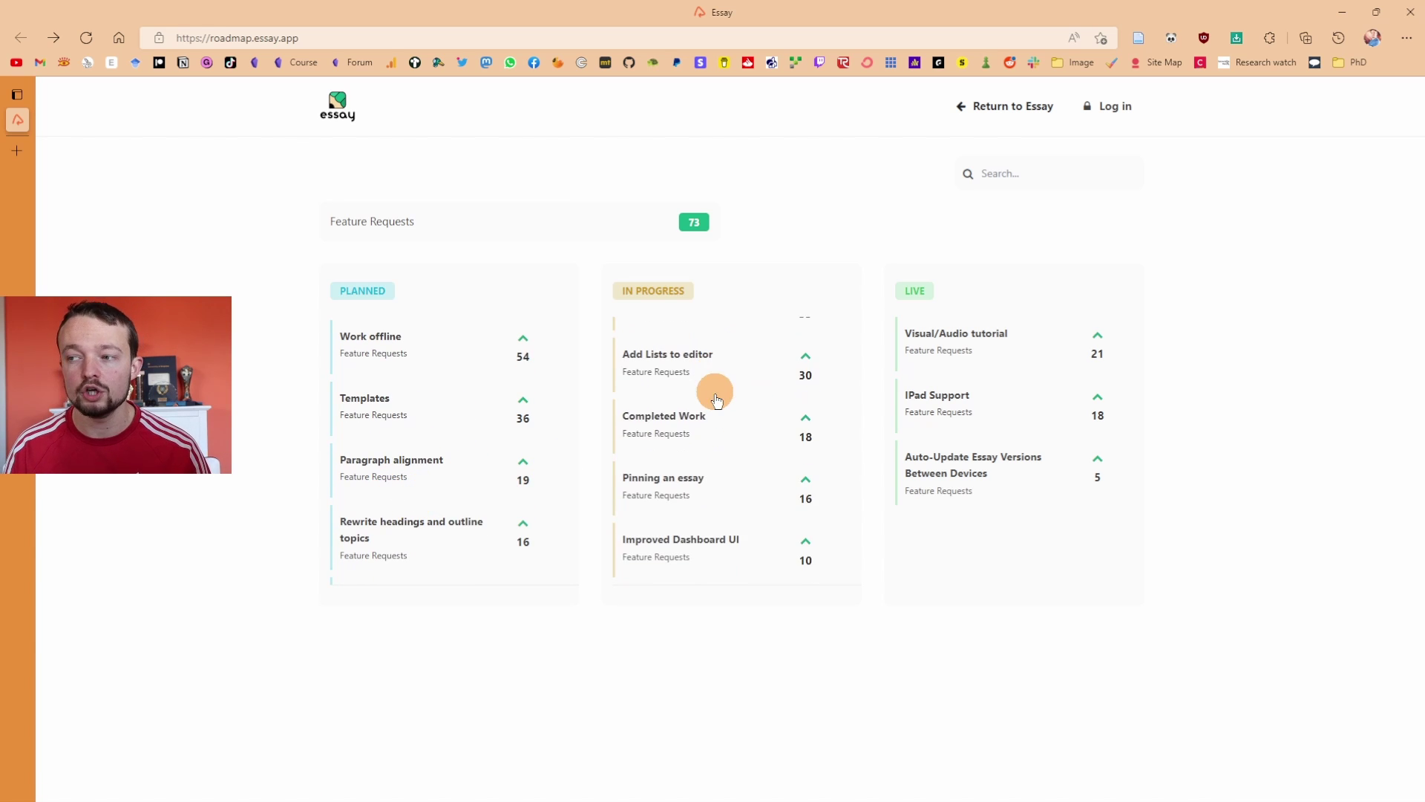
{"action": "scroll", "coordinate": [413, 427], "scroll_direction": "down", "scroll_amount": 4}
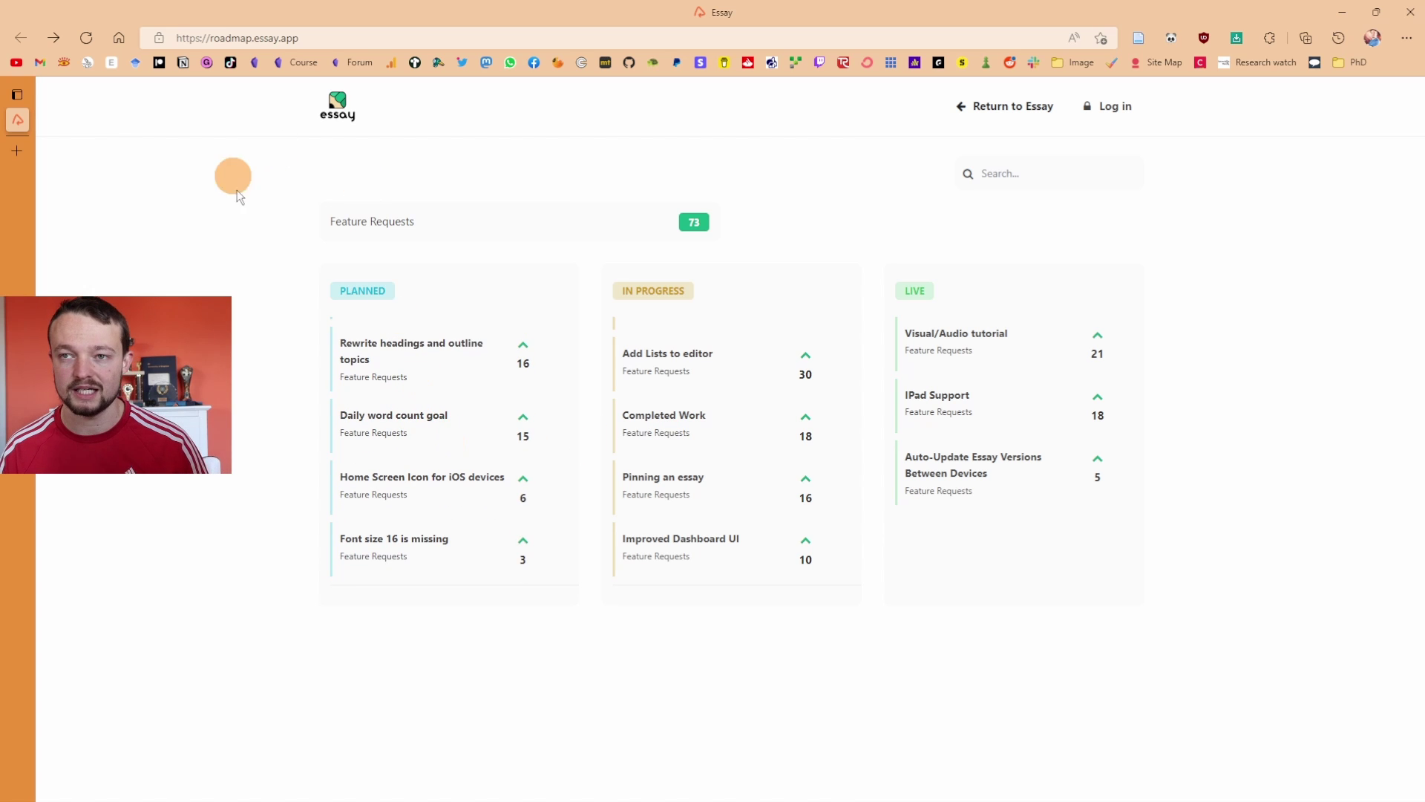
{"action": "scroll", "coordinate": [415, 430], "scroll_direction": "up", "scroll_amount": 6}
{"action": "scroll", "coordinate": [680, 444], "scroll_direction": "up", "scroll_amount": 4}
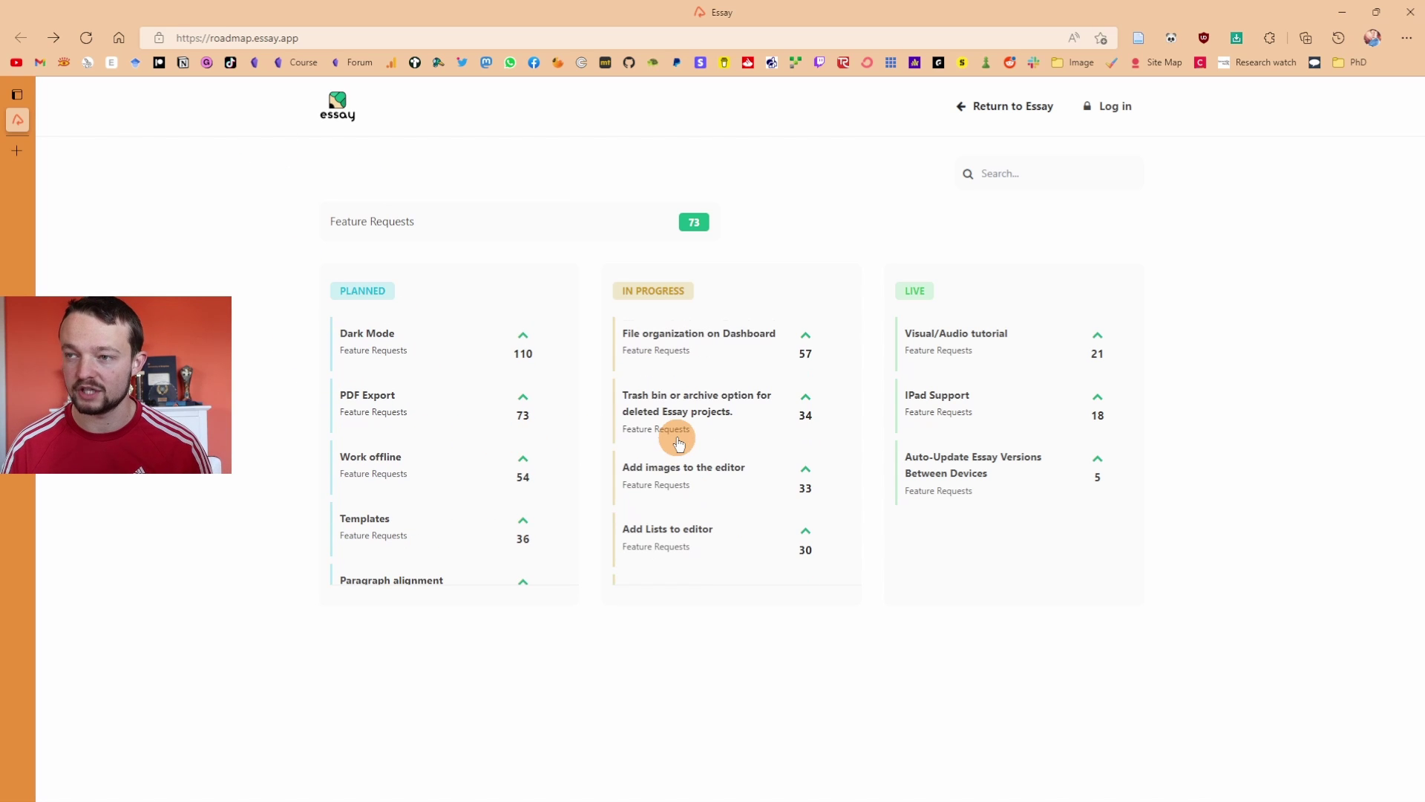